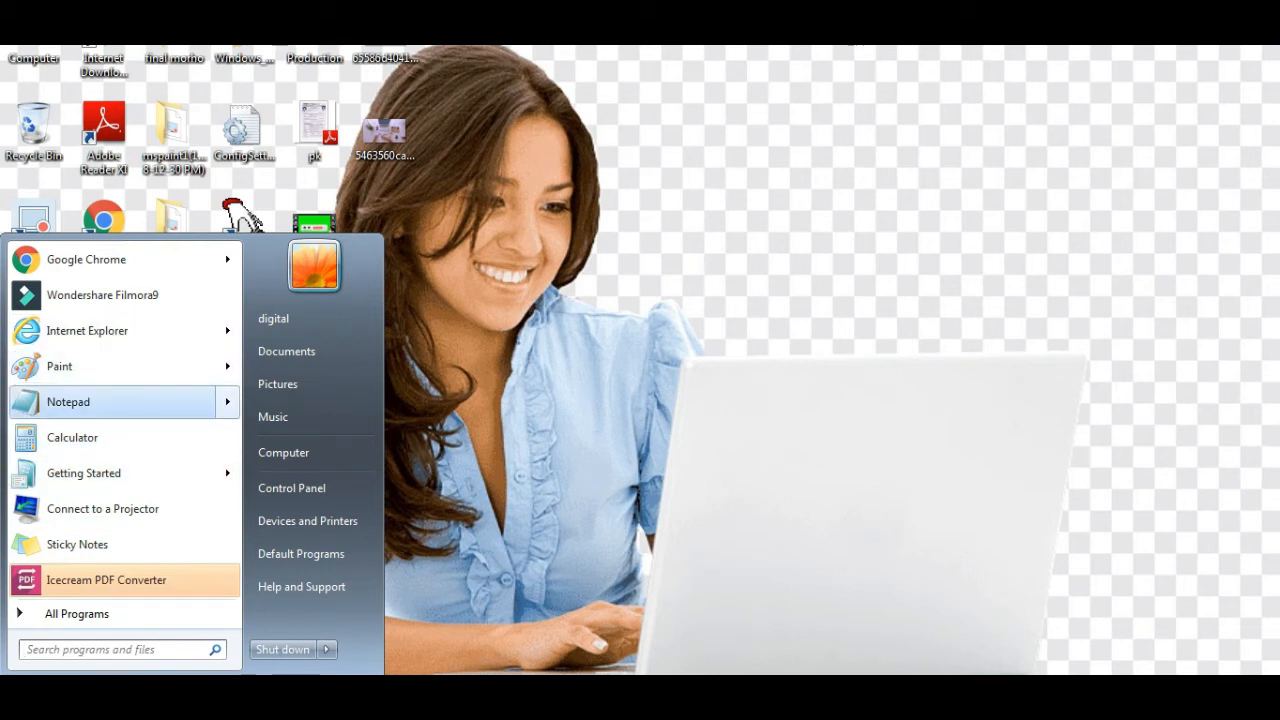
# Step: Launch Notepad from the frequently used programs and close its empty window
pyautogui.press('Return')
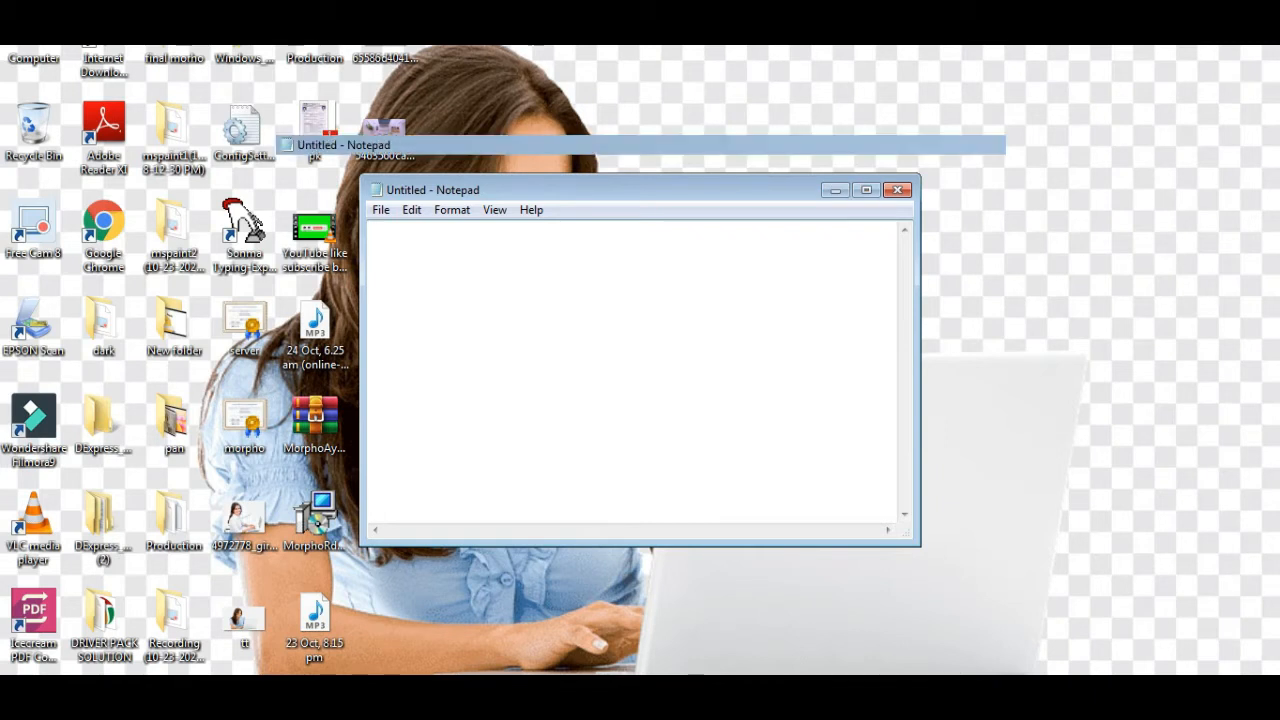
pyautogui.click(866, 190)
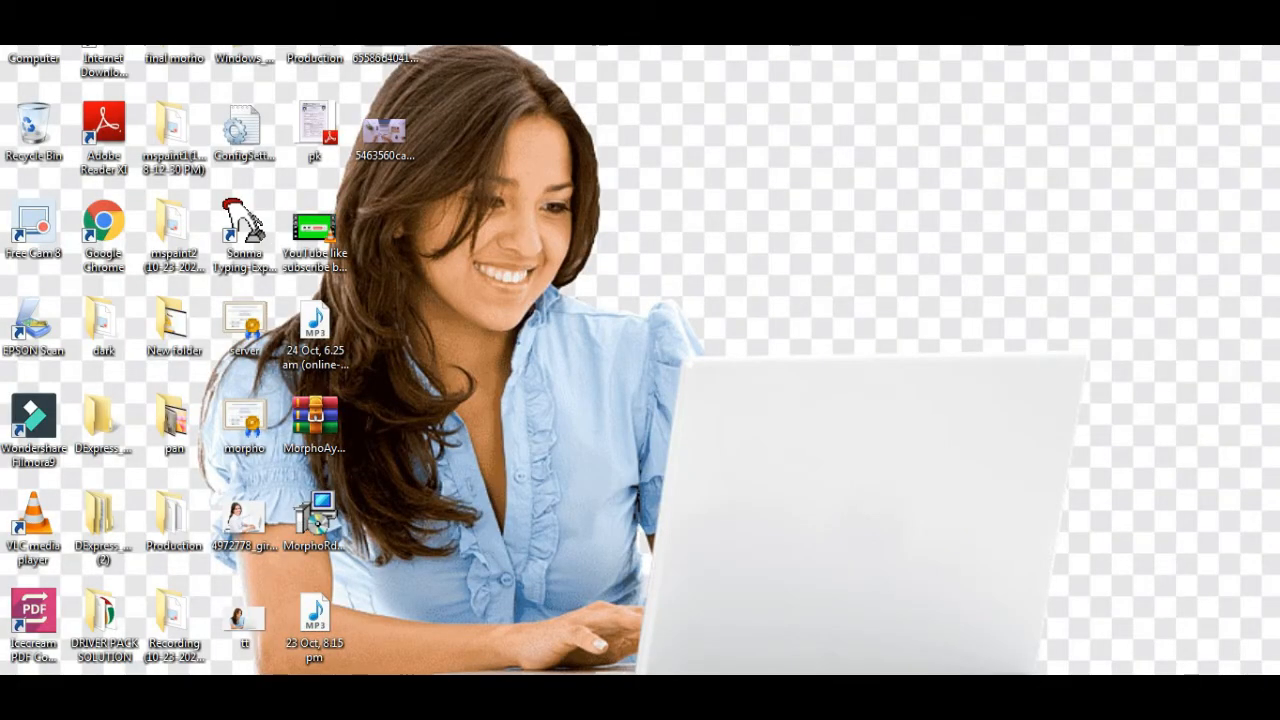
# Step: Launch Notepad from the Accessories group of the installed programs and close its empty window
pyautogui.press('super')
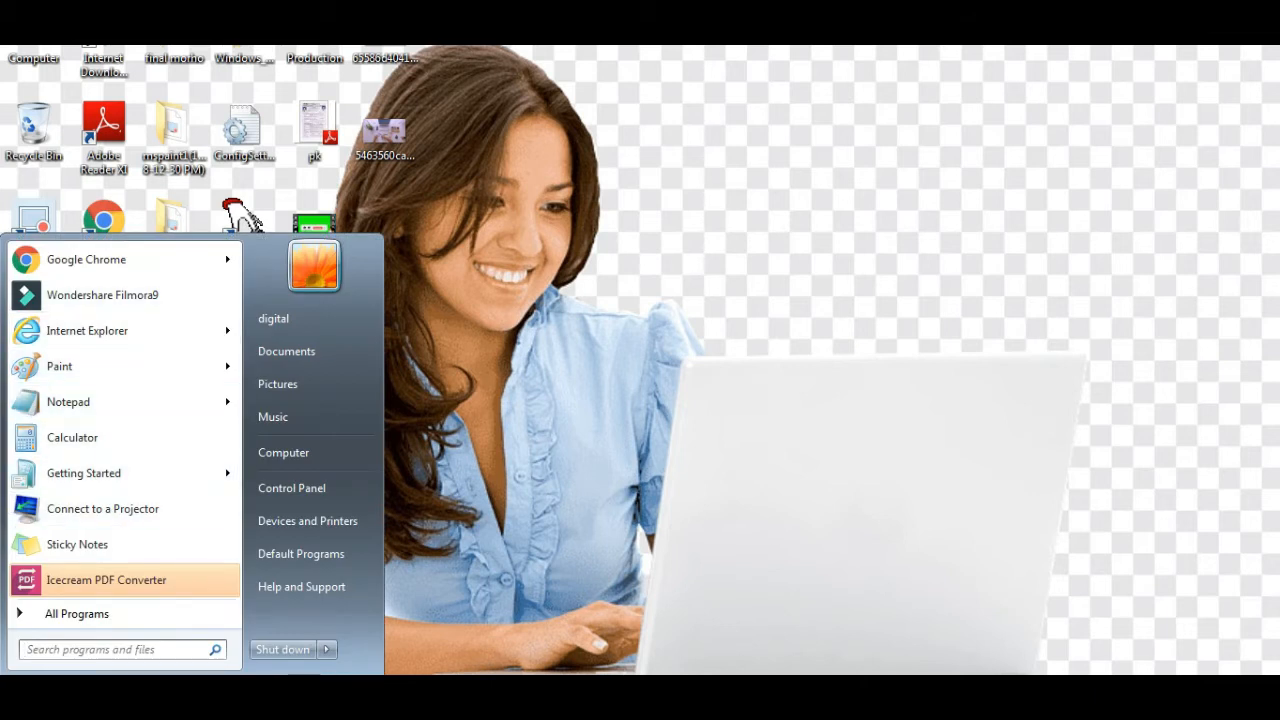
pyautogui.click(77, 614)
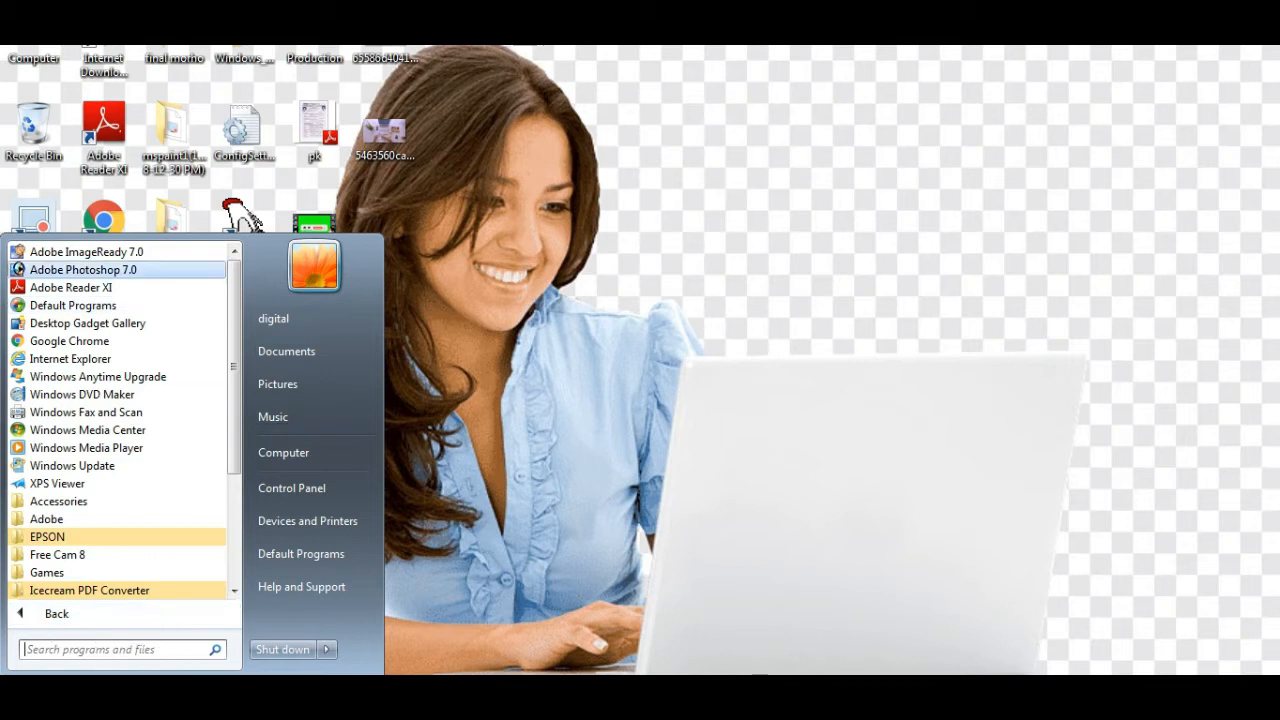
pyautogui.scroll(-1, 120, 420)
pyautogui.scroll(-2, 120, 420)
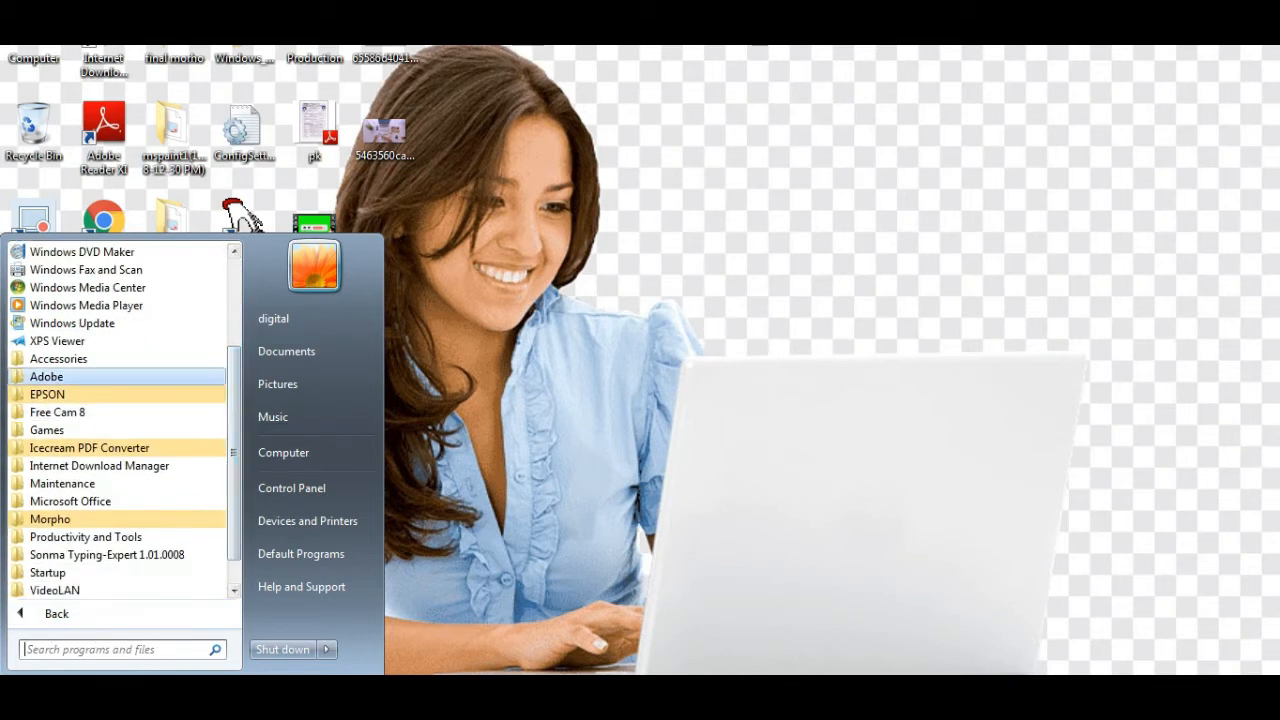
pyautogui.click(60, 277)
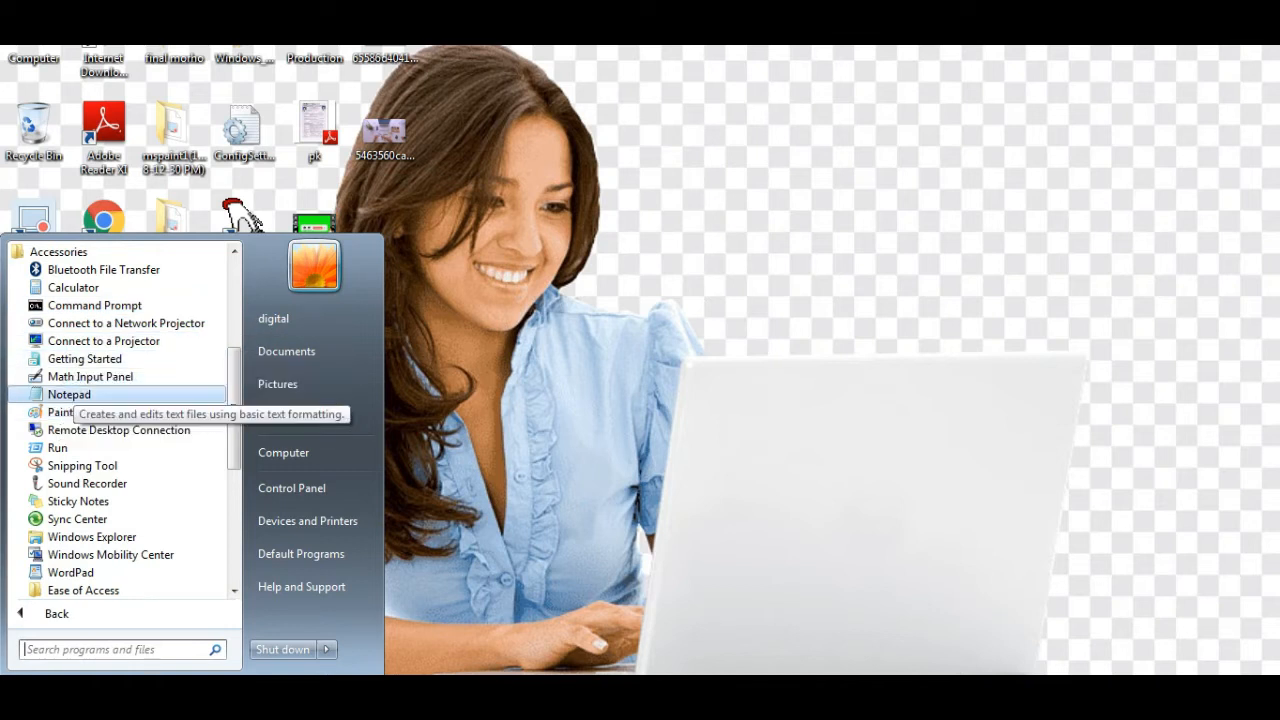
pyautogui.click(69, 394)
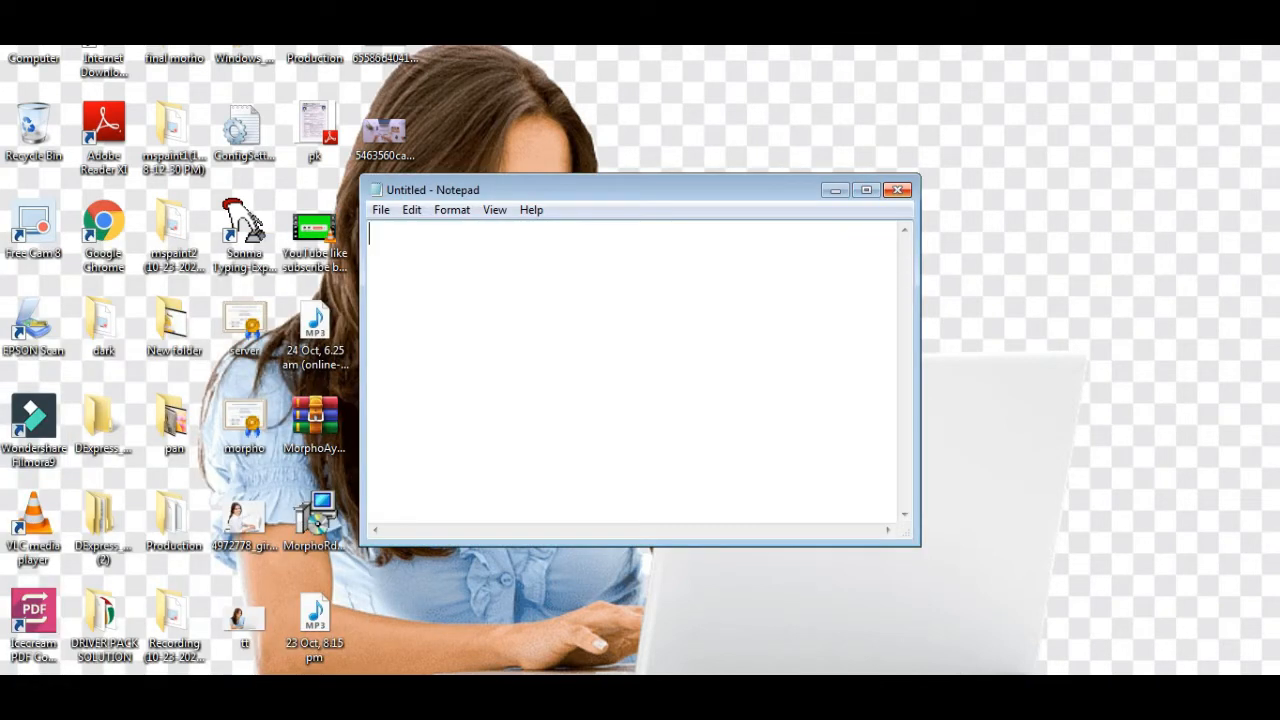
pyautogui.click(897, 190)
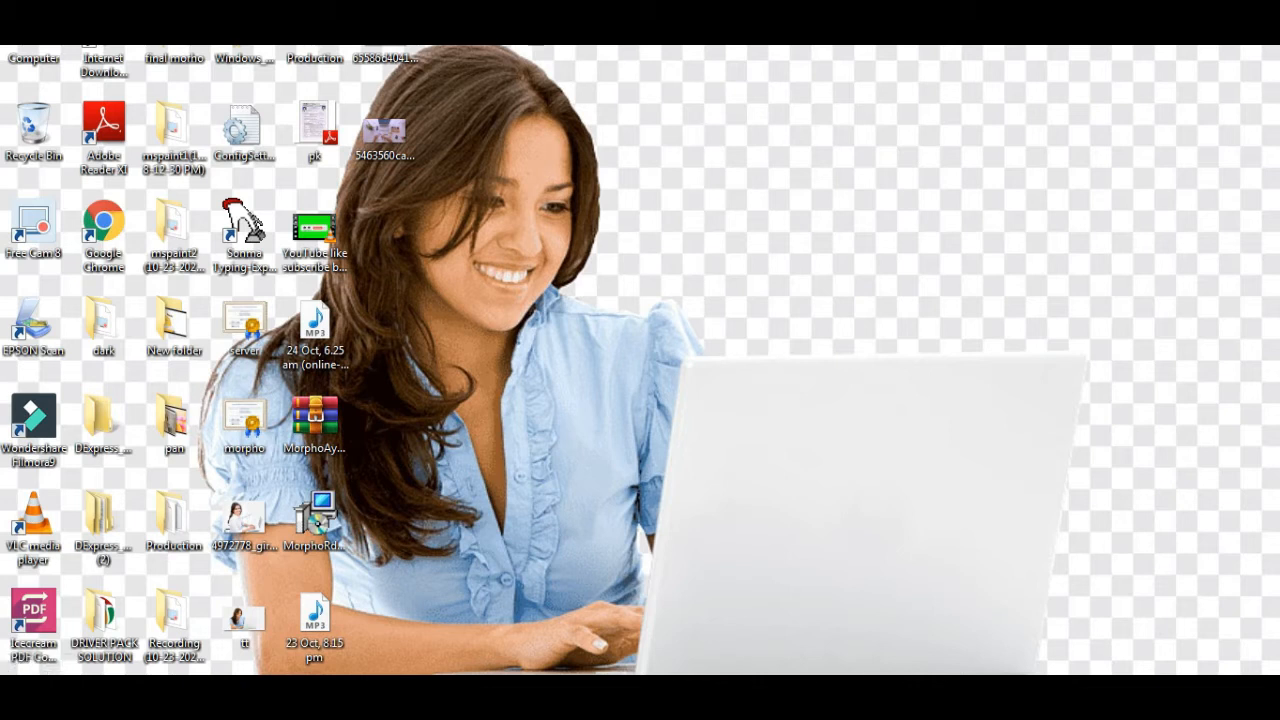
# Step: Launch Notepad through the Windows Run command using the program name NOTEPAD
pyautogui.press('super+r')
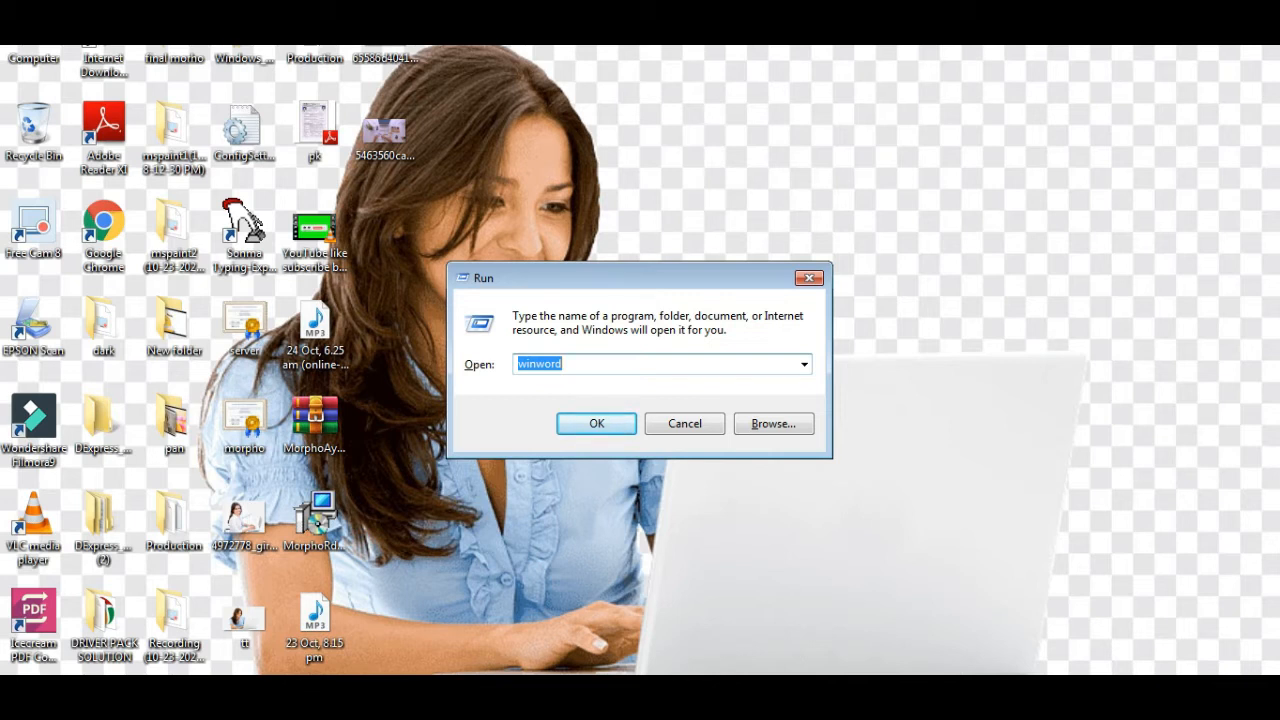
pyautogui.write('NOTE')
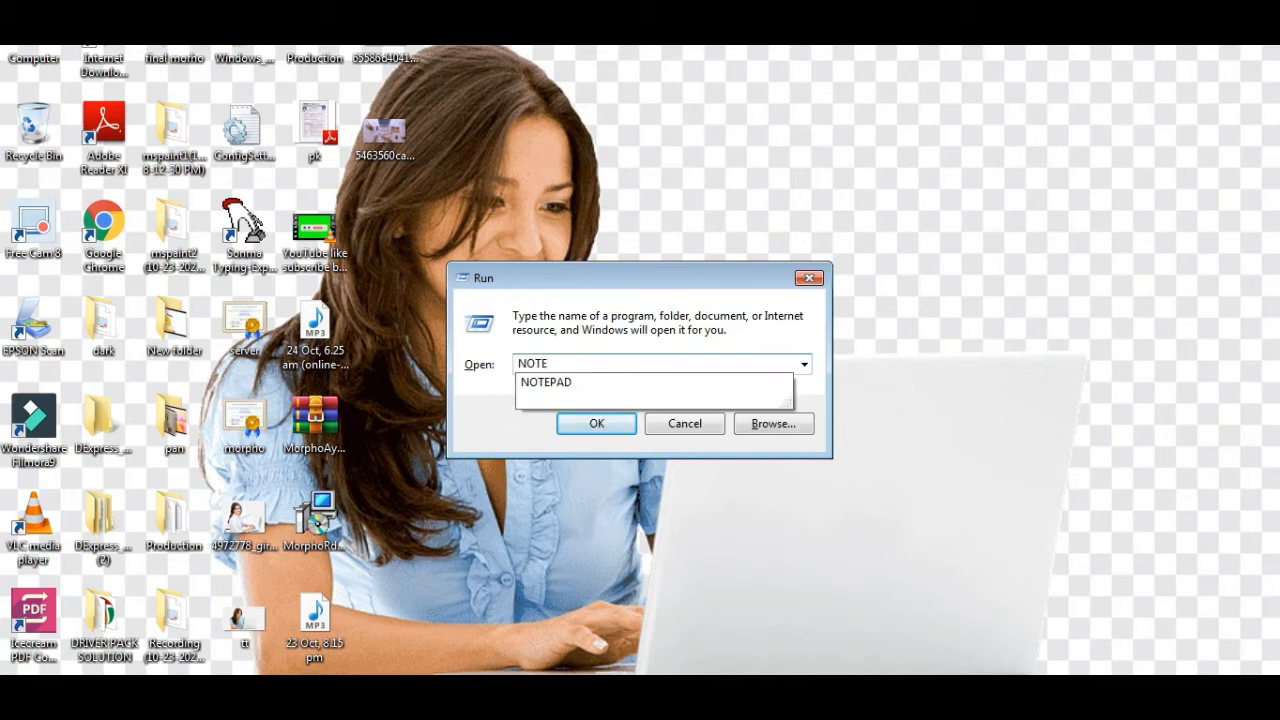
pyautogui.press('Down')
pyautogui.press('Return')
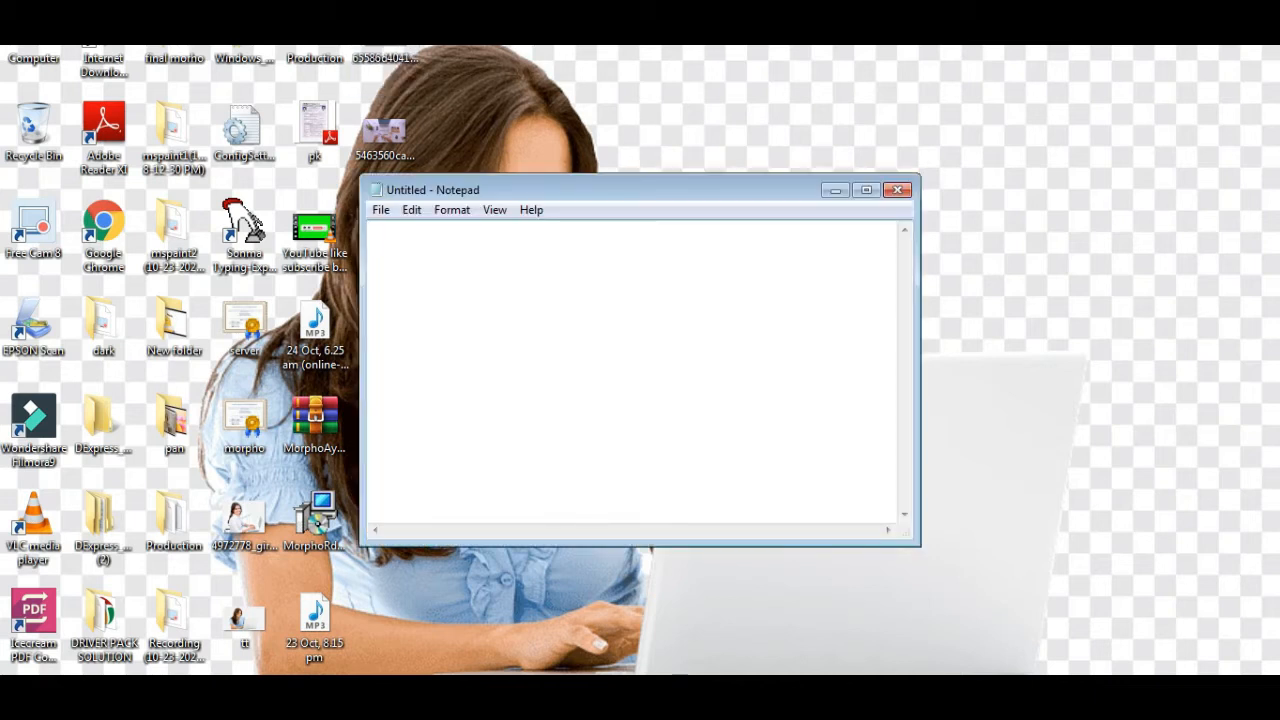
# Step: Maximize and restore the Notepad window, and enlarge and reposition it so it covers most of the desktop
pyautogui.click(866, 190)
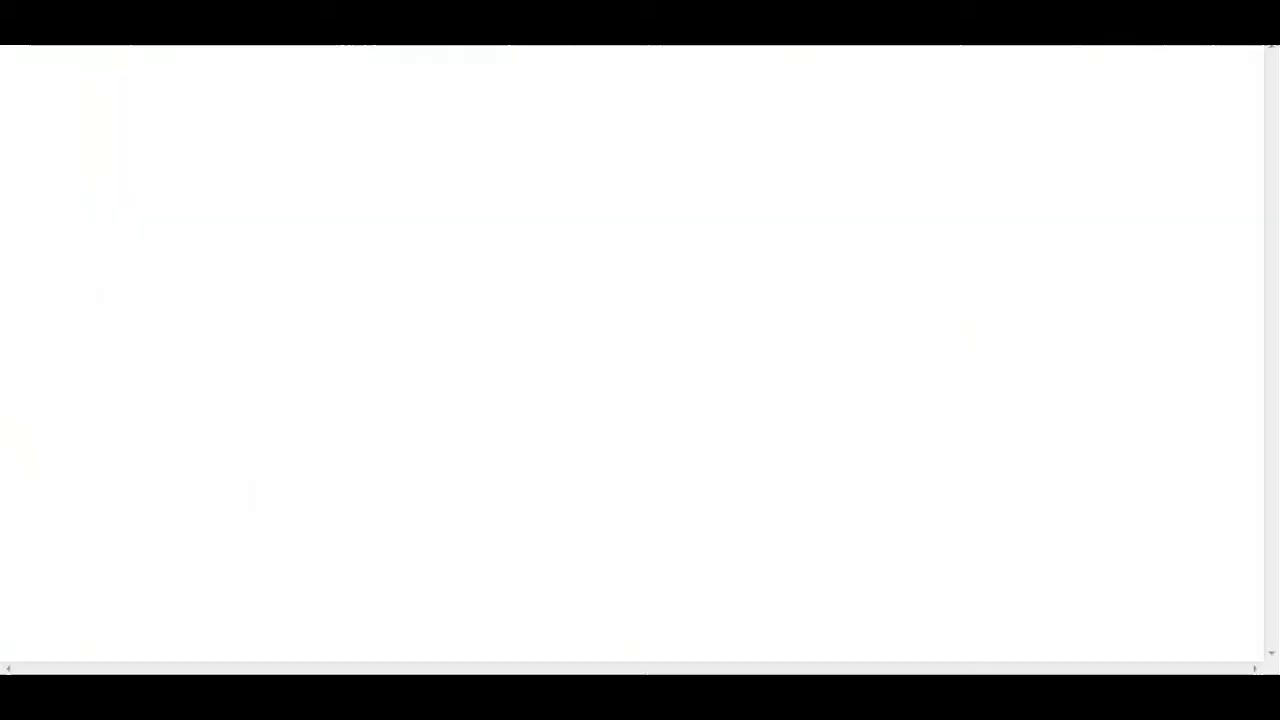
pyautogui.moveTo(1070, 12); pyautogui.dragTo(799, 171)
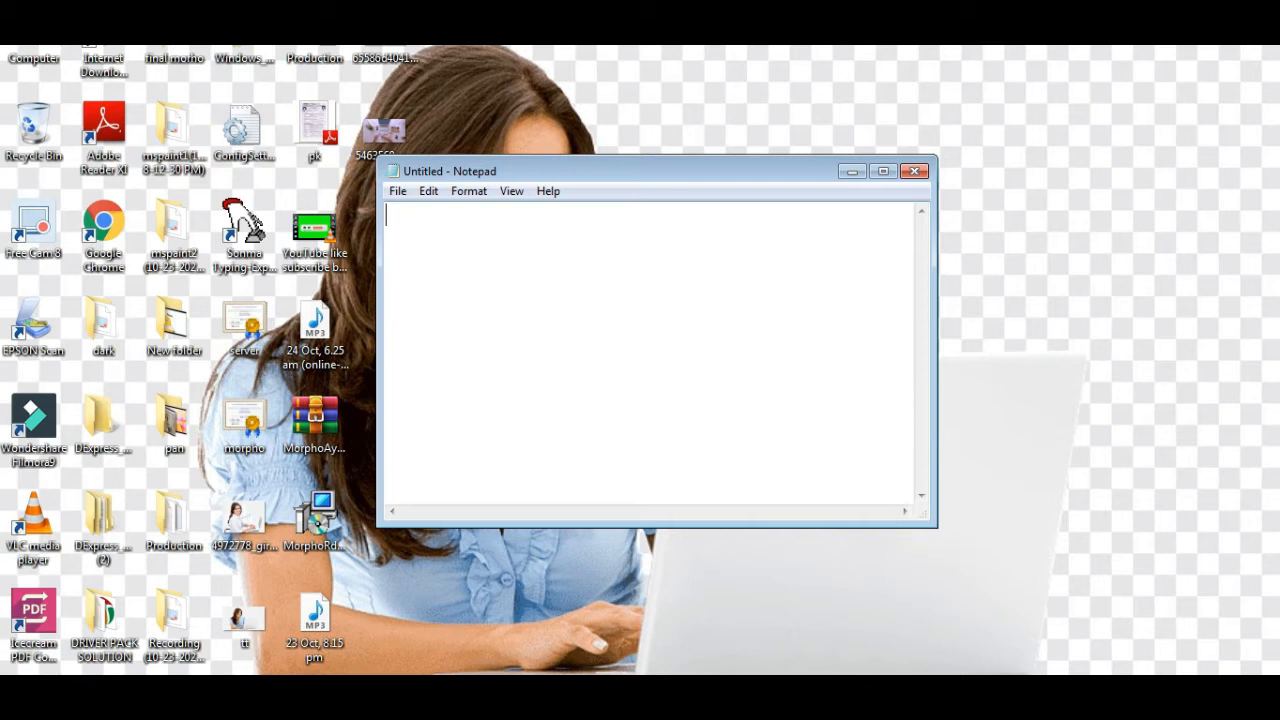
pyautogui.moveTo(934, 525); pyautogui.dragTo(1279, 611)
pyautogui.moveTo(830, 171); pyautogui.dragTo(556, 145)
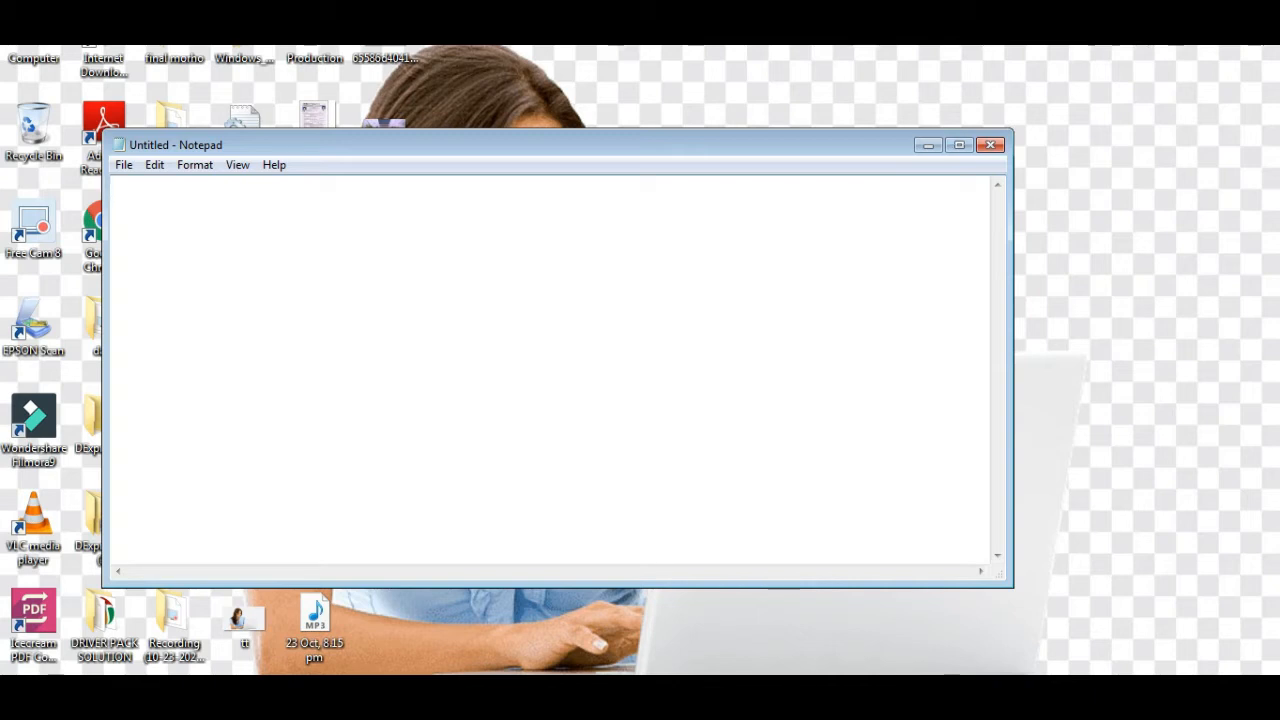
pyautogui.moveTo(1011, 585); pyautogui.dragTo(1147, 634)
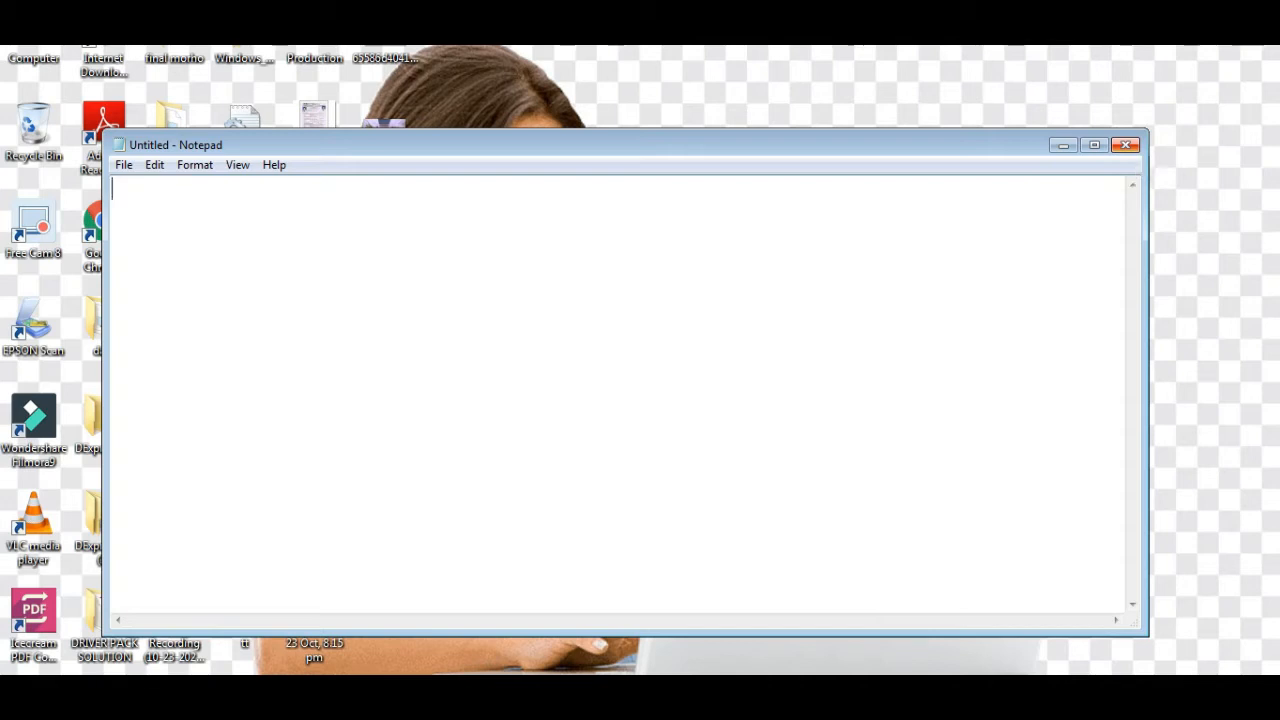
# Step: Close the Notepad window and relaunch the program through the Run command
pyautogui.click(1125, 145)
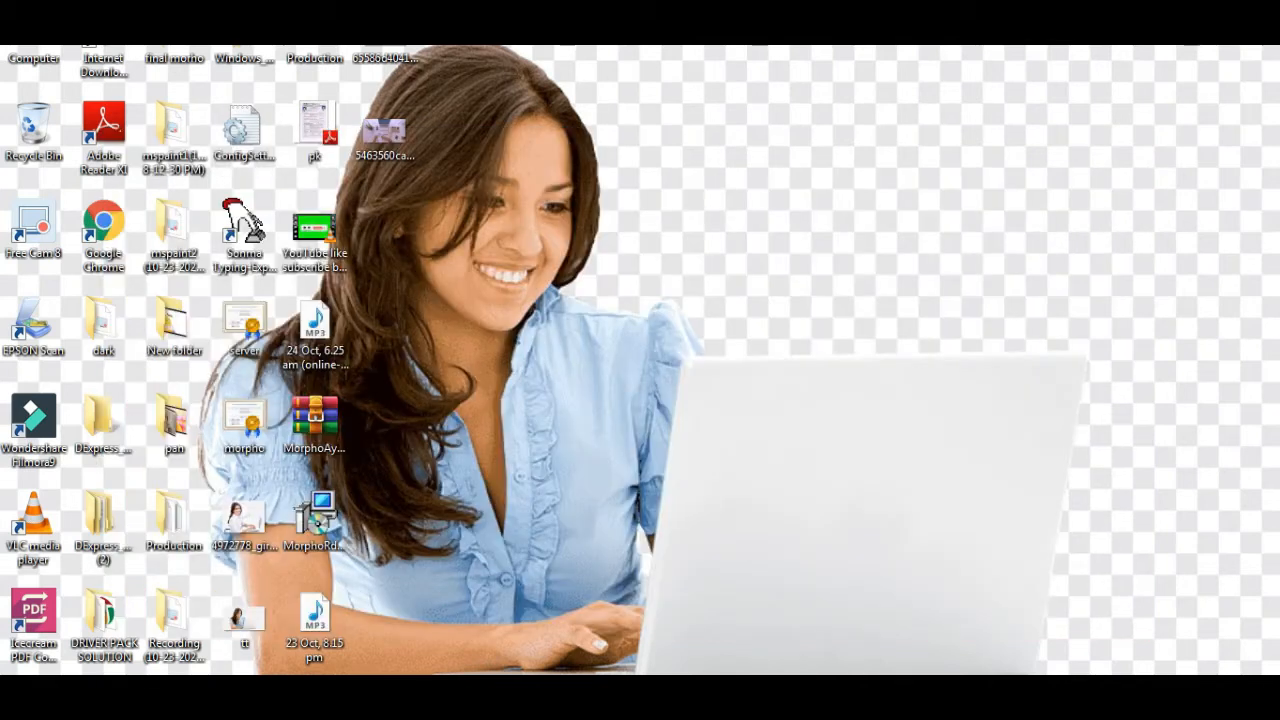
pyautogui.press('super+r')
pyautogui.press('Return')
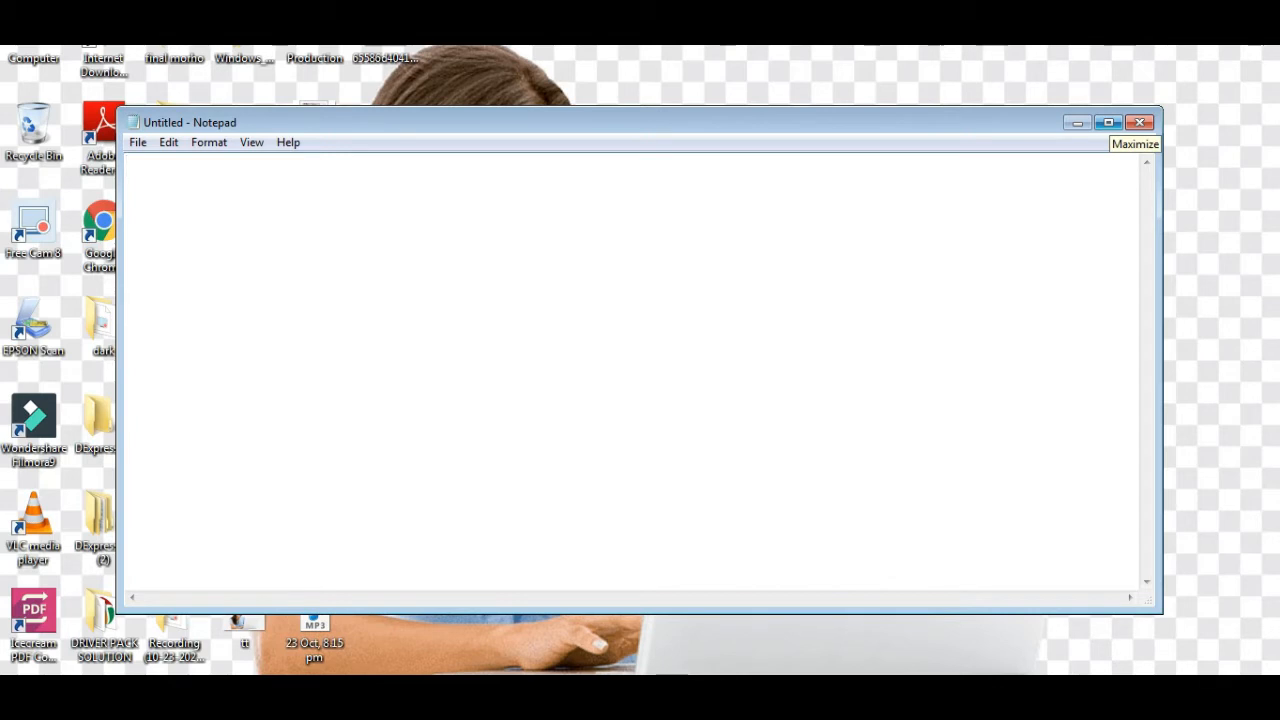
# Step: Demonstrate the window controls by maximizing, restoring and minimizing Notepad, returning it to its normal size
pyautogui.click(1108, 122)
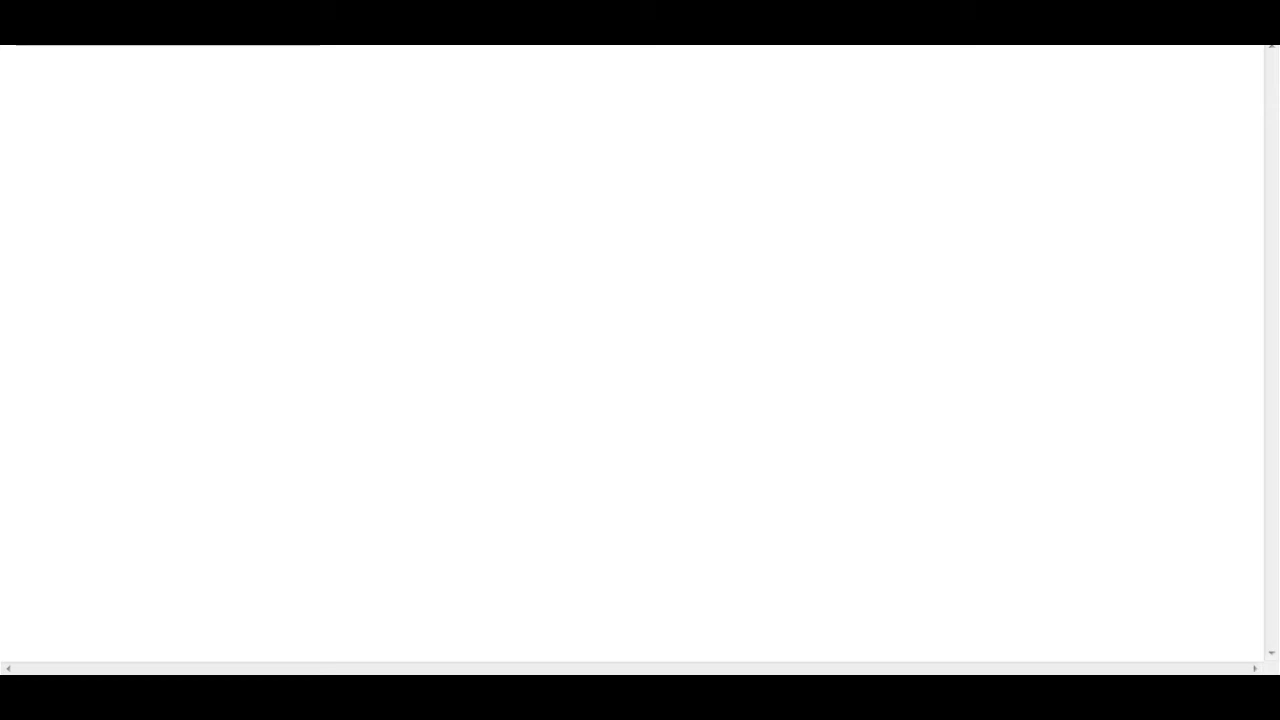
pyautogui.click(1230, 12)
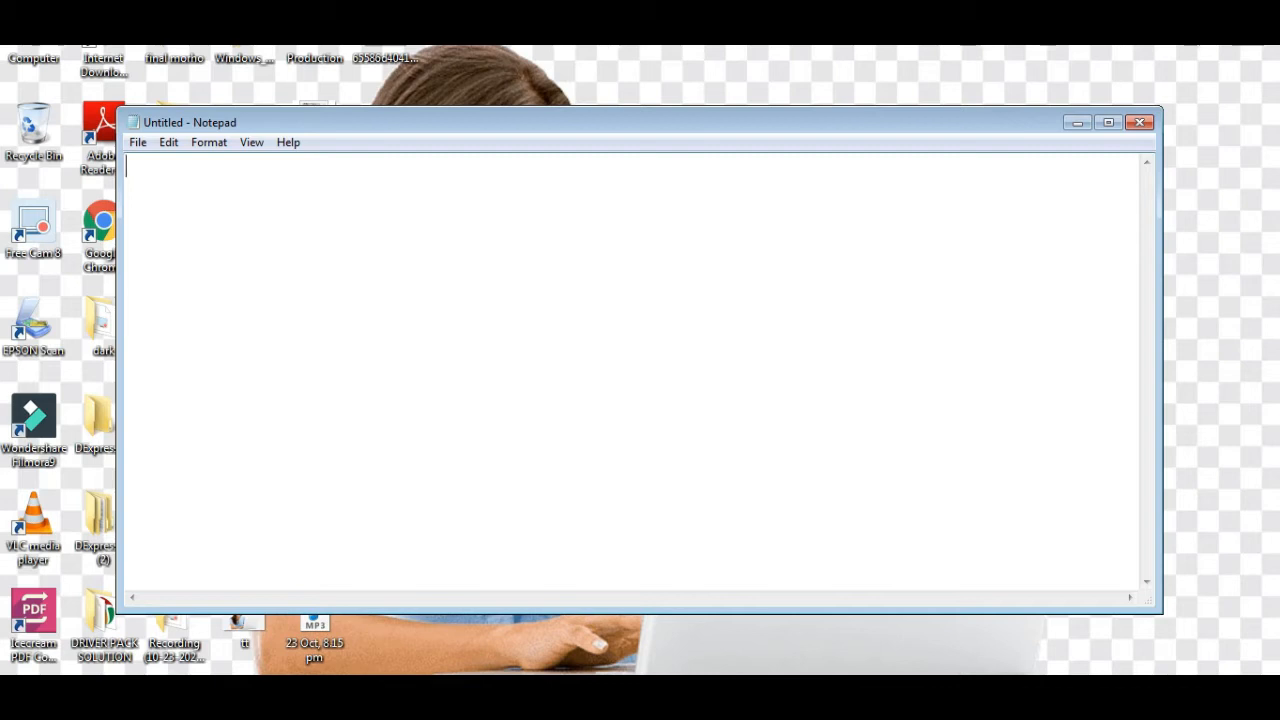
pyautogui.click(1076, 122)
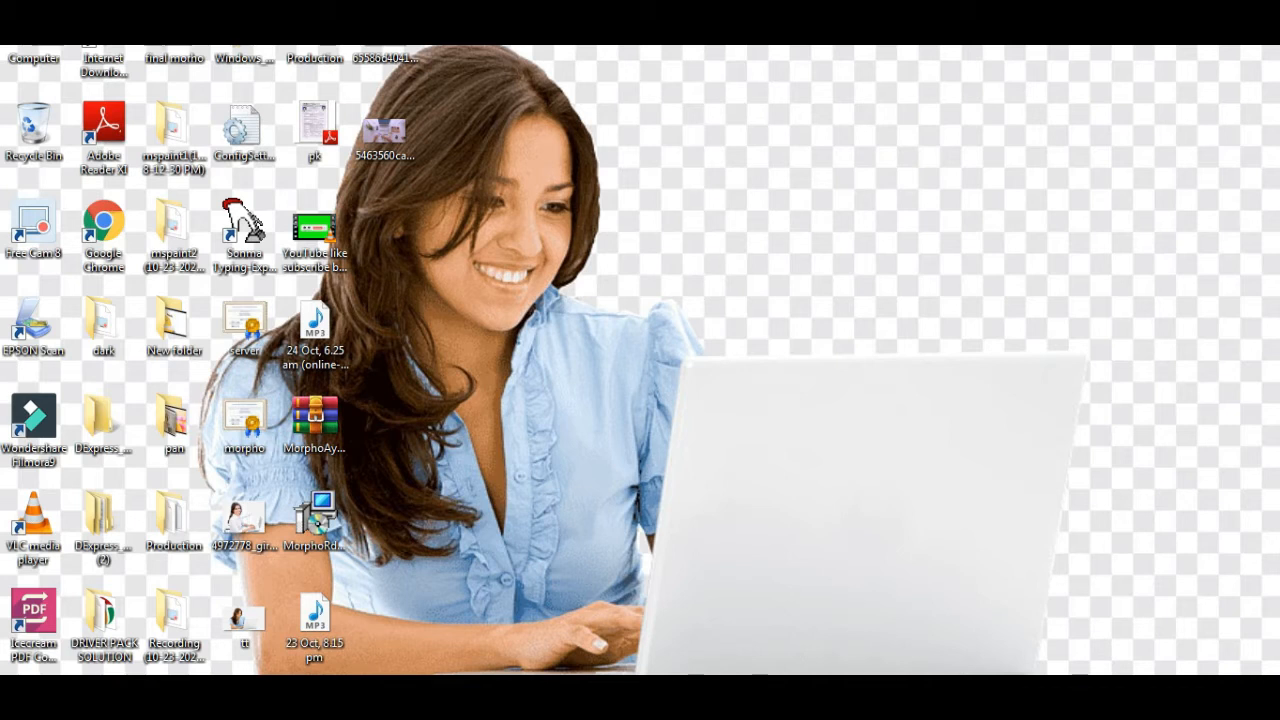
pyautogui.click(266, 697)
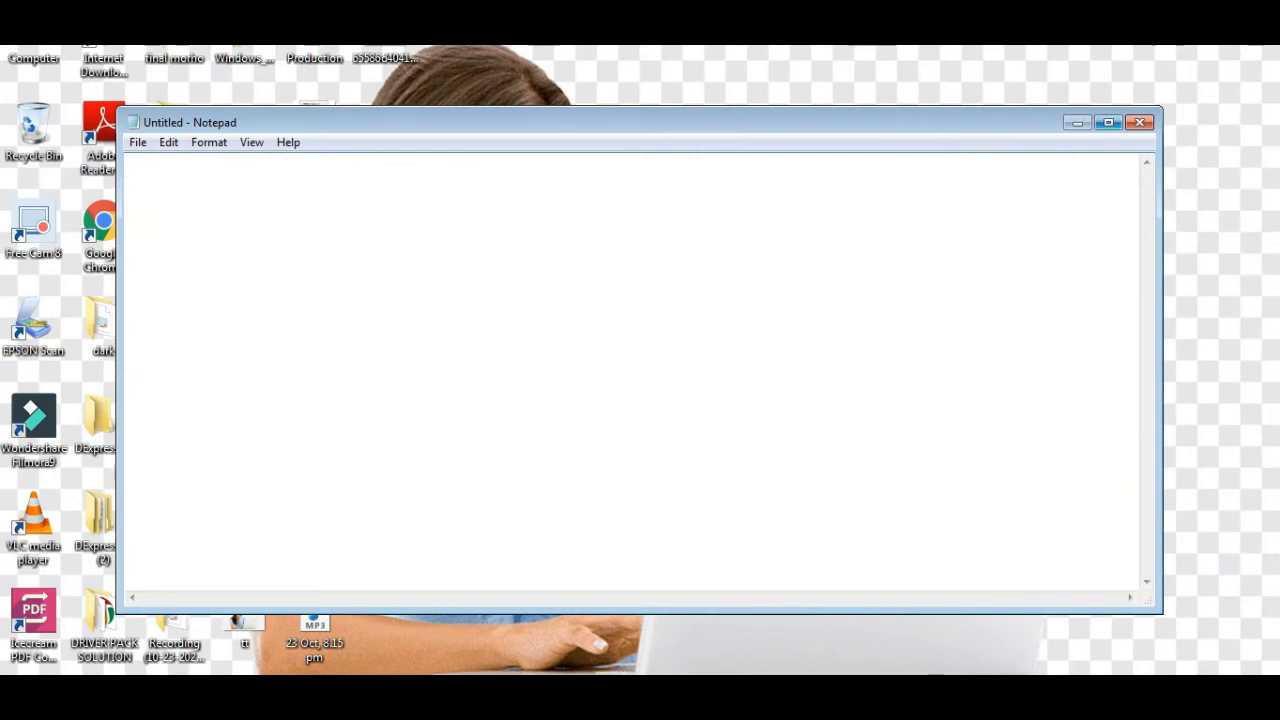
pyautogui.click(1108, 122)
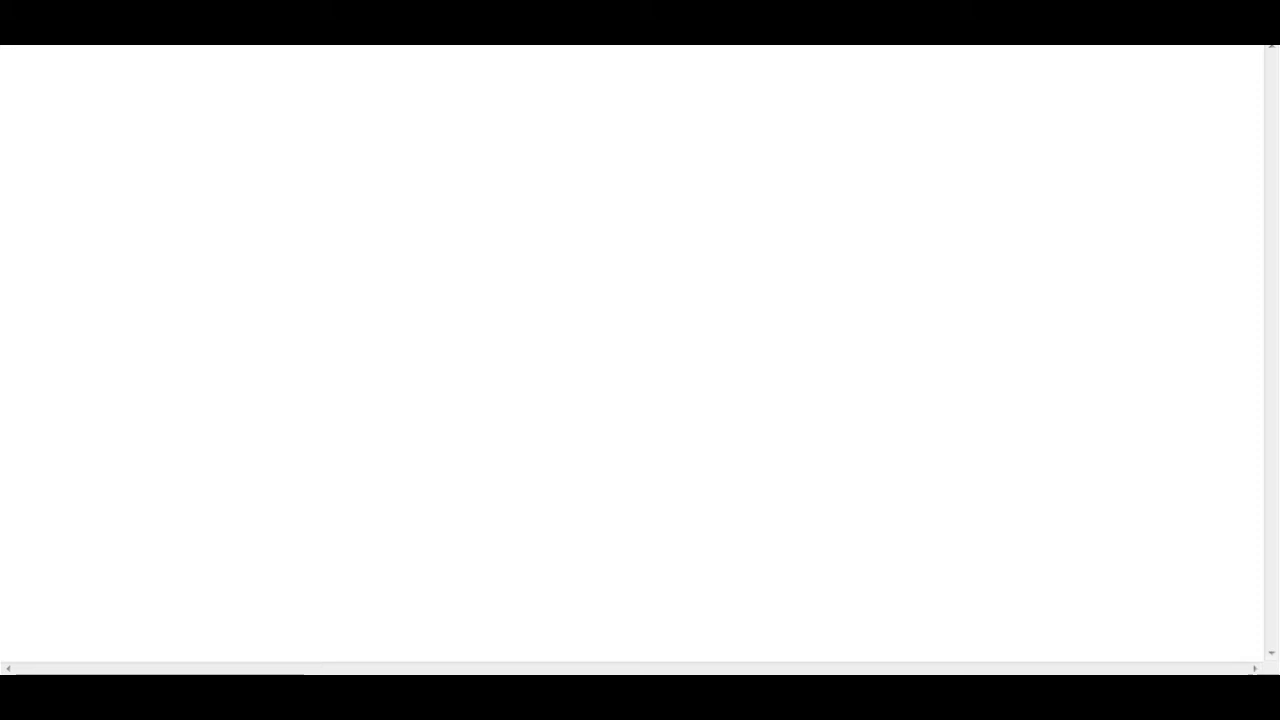
pyautogui.press('super+Down')
# Step: Write ALT+F4 in the blank document and clear all of the text
pyautogui.write('ALT ')
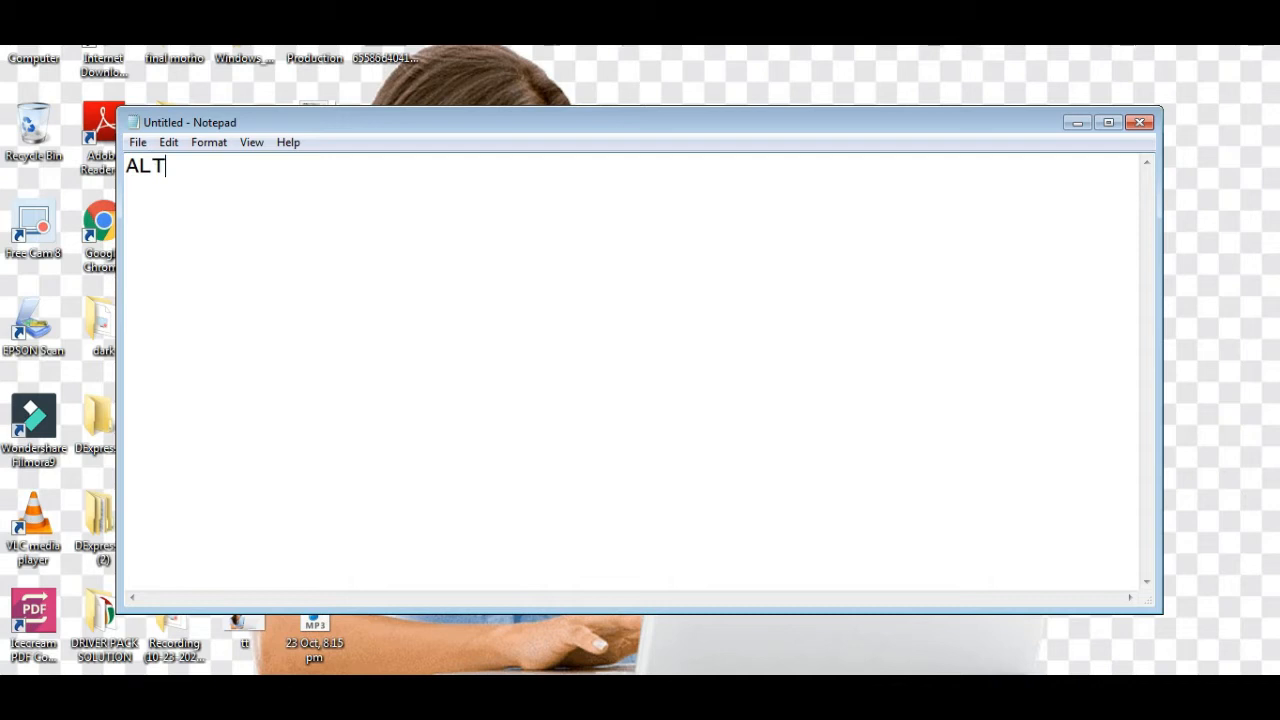
pyautogui.write('+F4')
pyautogui.hotkey('ctrl', 'a')
pyautogui.press('Delete')
# Step: Switch the Notepad window repeatedly between maximized and normal size, leaving it maximized
pyautogui.click(1108, 122)
pyautogui.moveTo(1108, 16); pyautogui.dragTo(1108, 146)
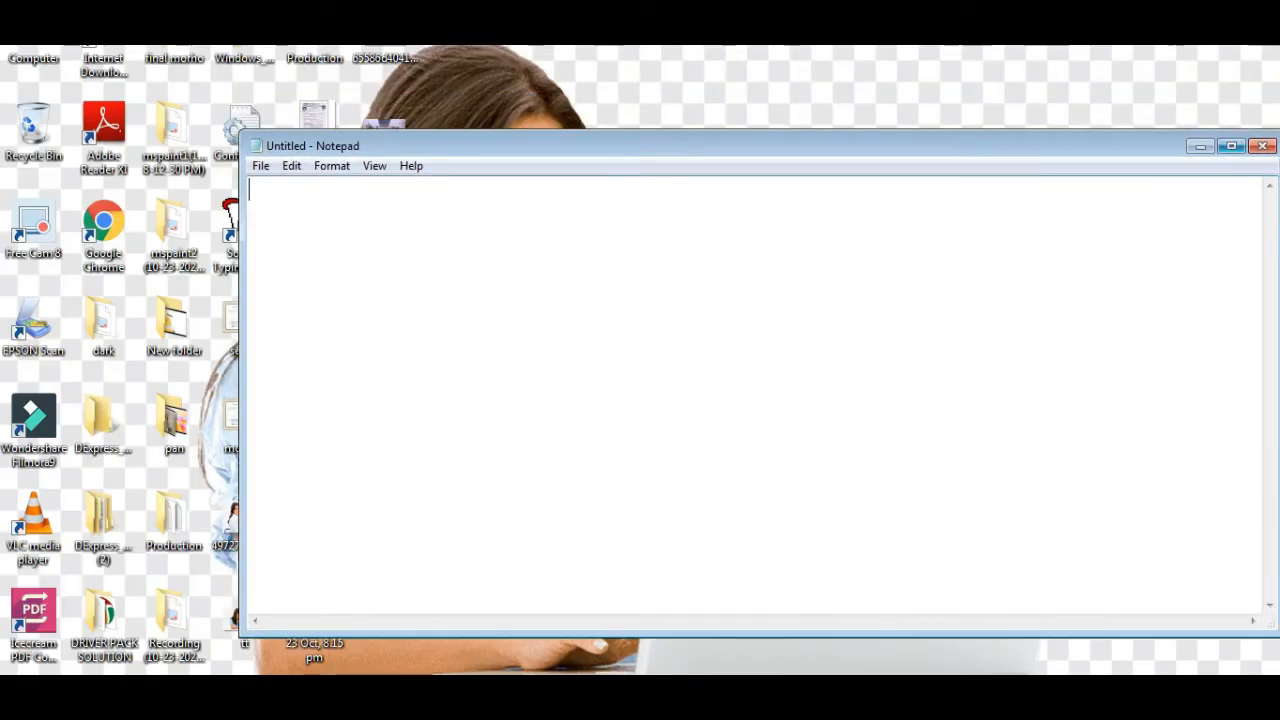
pyautogui.click(1231, 146)
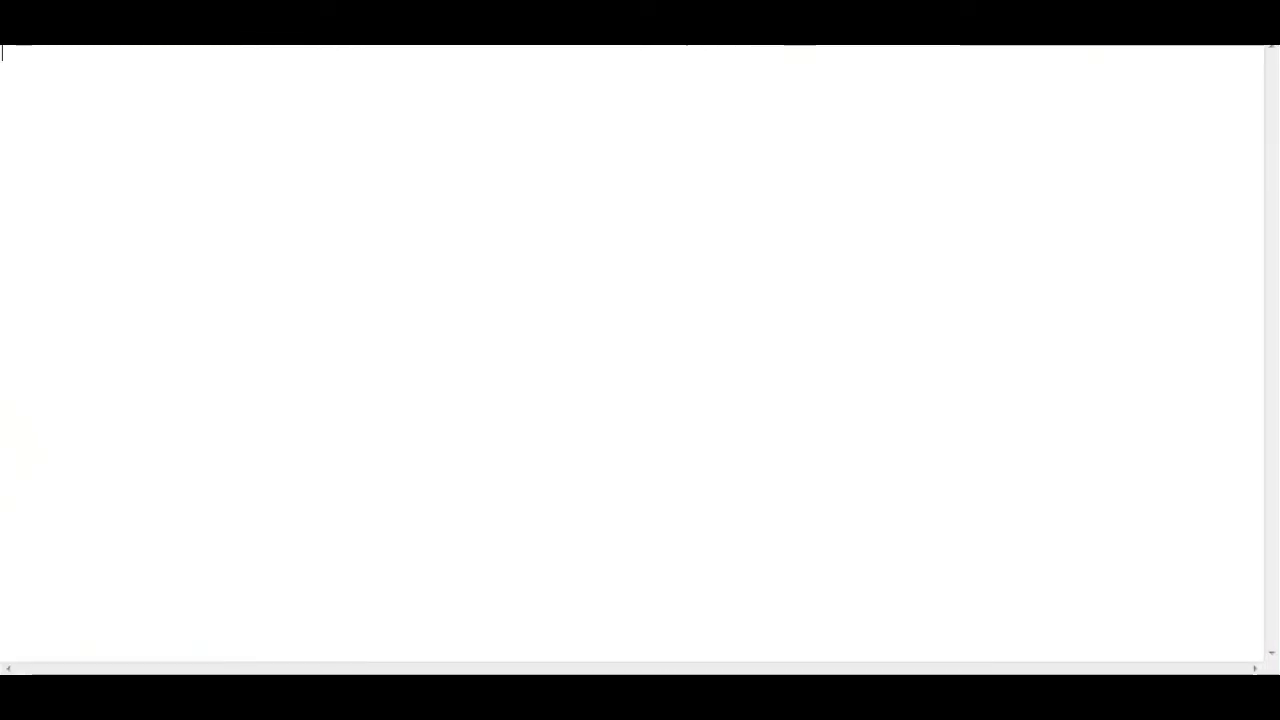
pyautogui.press('super+Down')
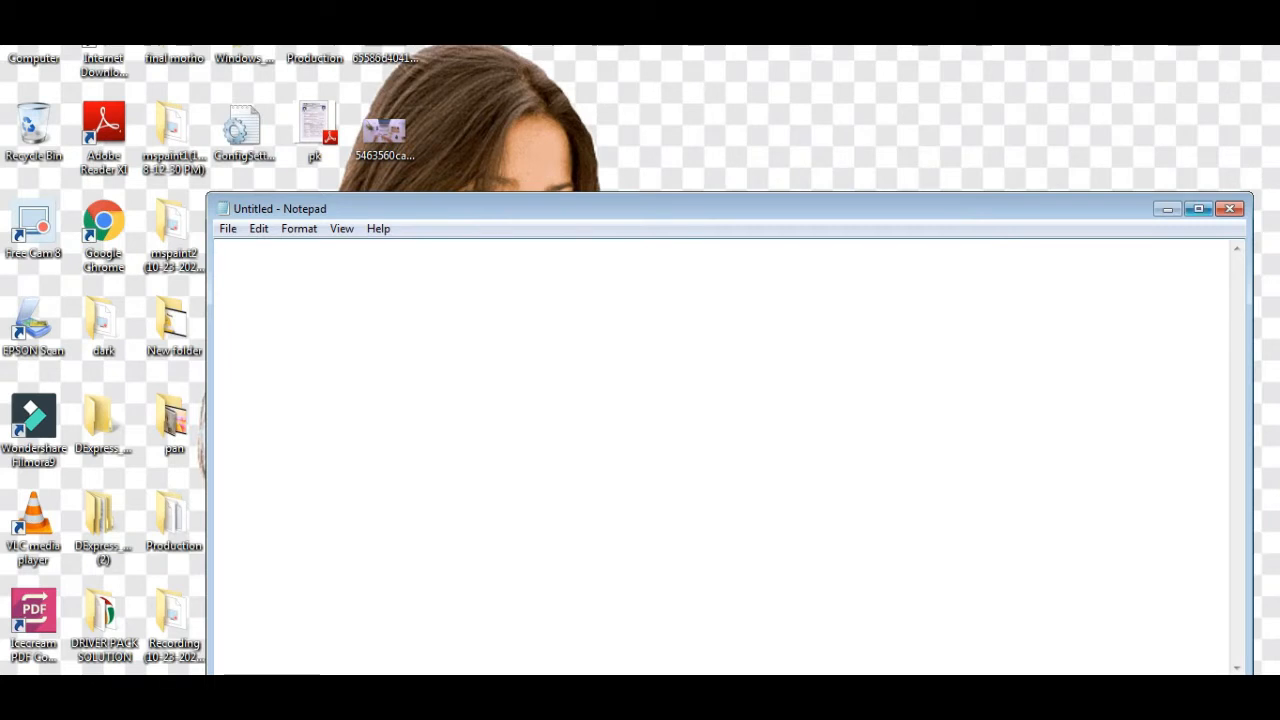
pyautogui.click(1198, 208)
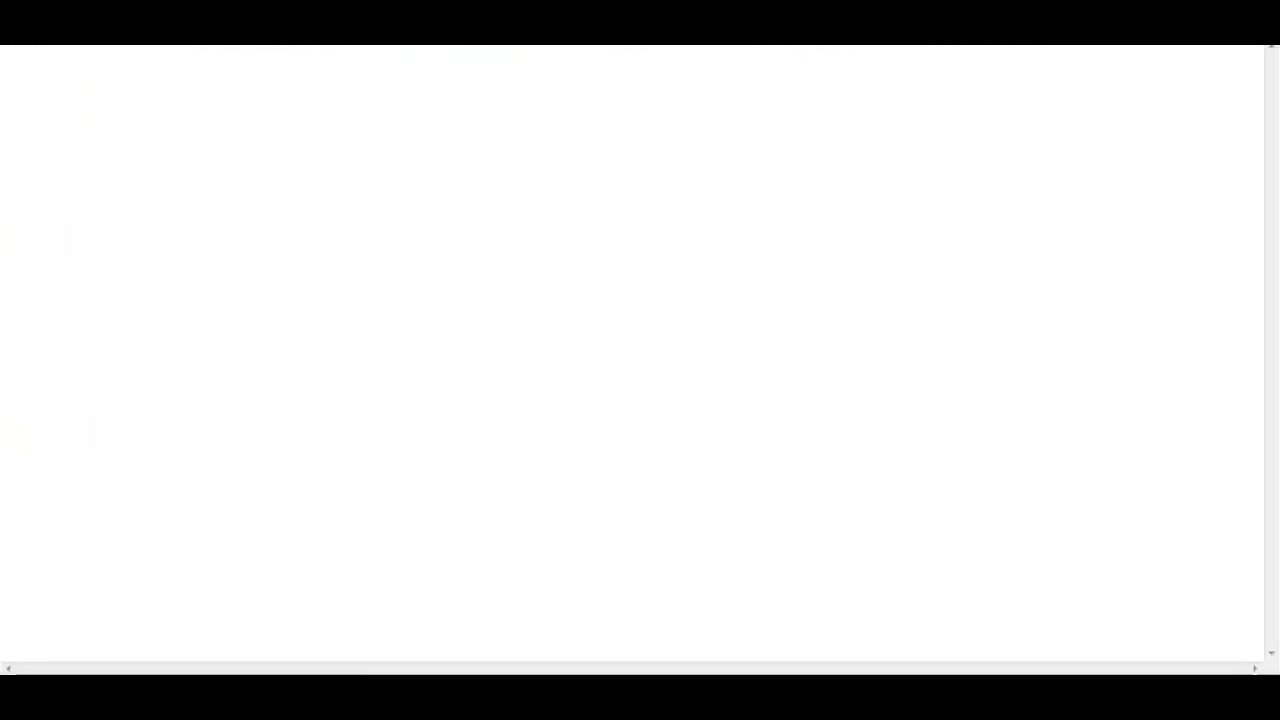
pyautogui.press('super+Down')
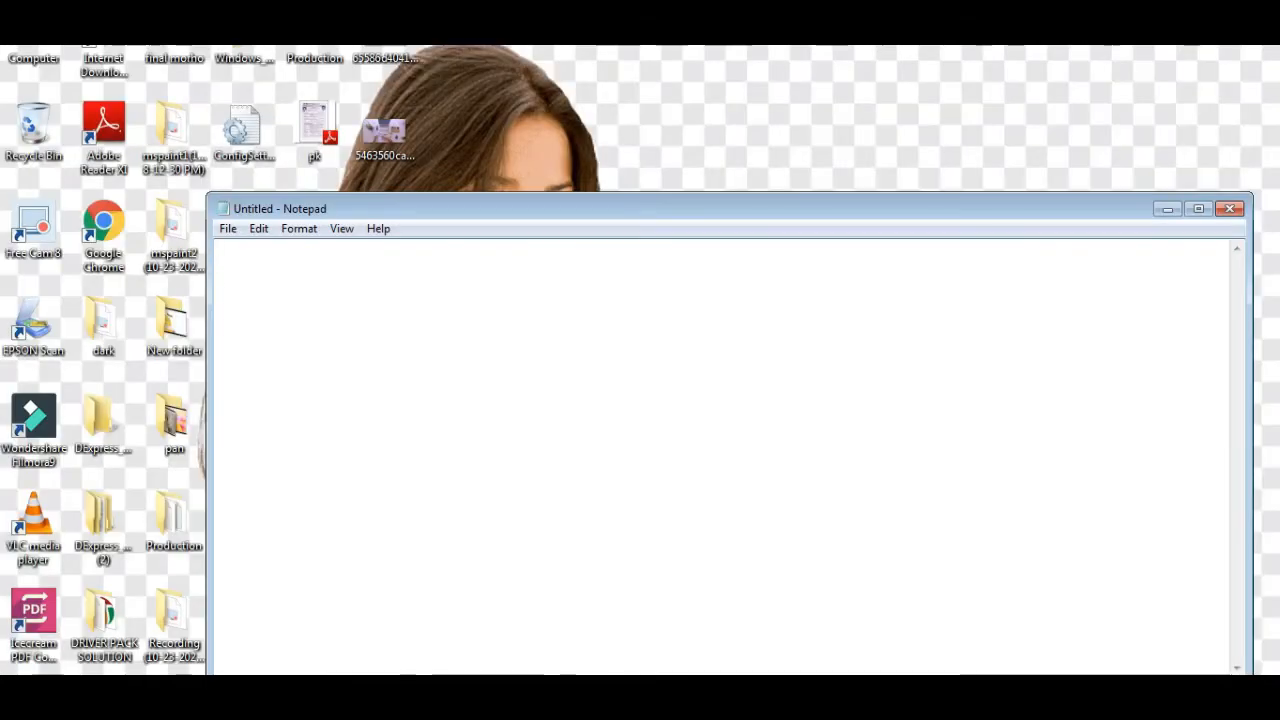
pyautogui.click(1198, 208)
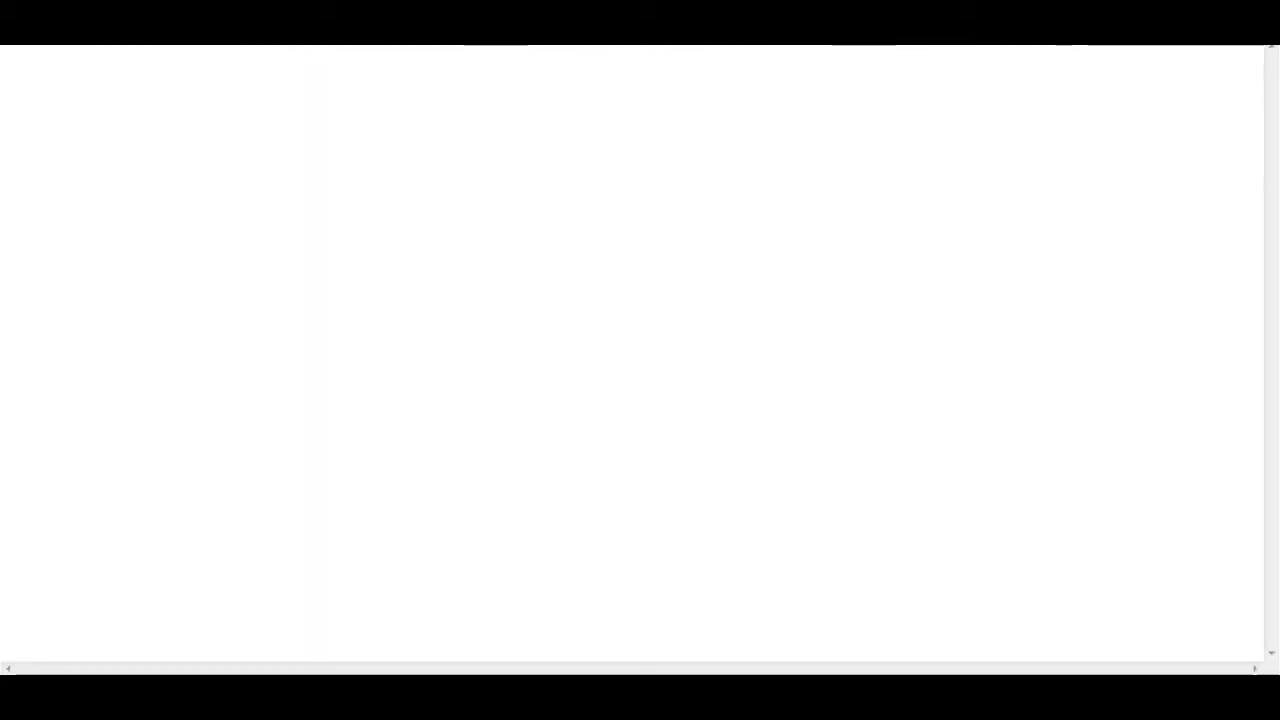
# Step: Write the line "WELCOME TO MY COMPUTER" in the blank document
pyautogui.write('WEL')
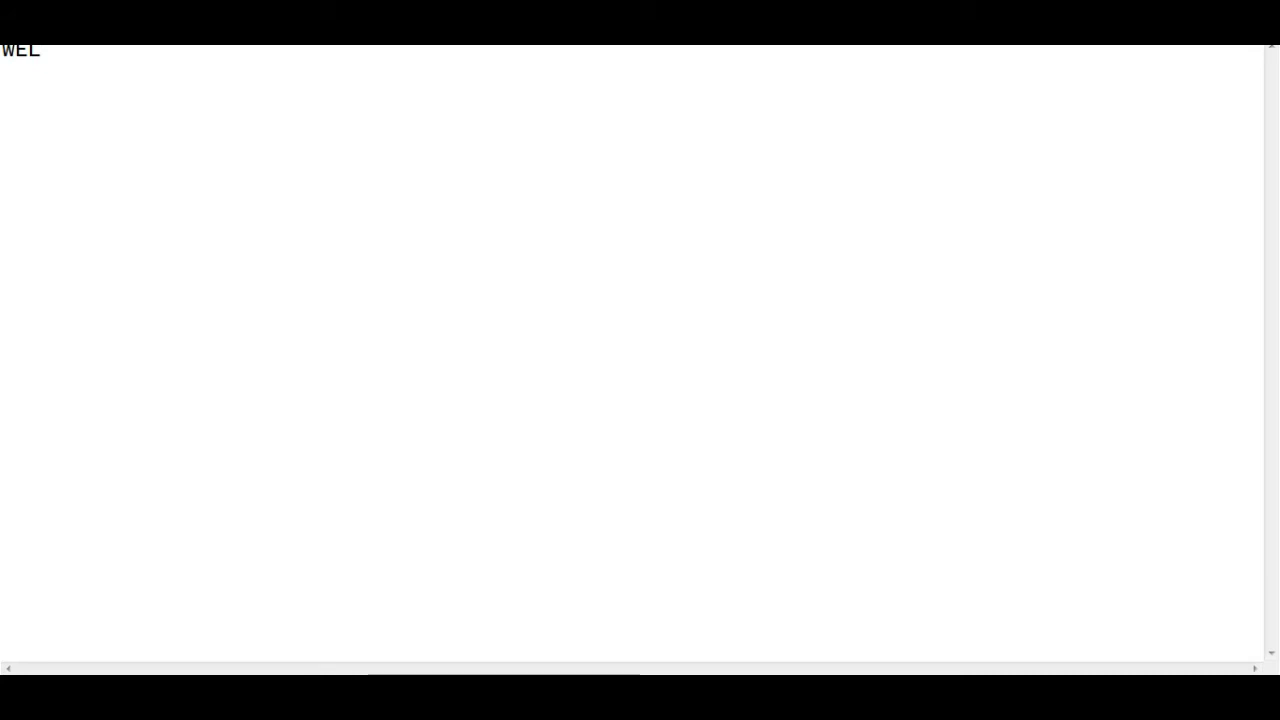
pyautogui.write('COME TO MY ')
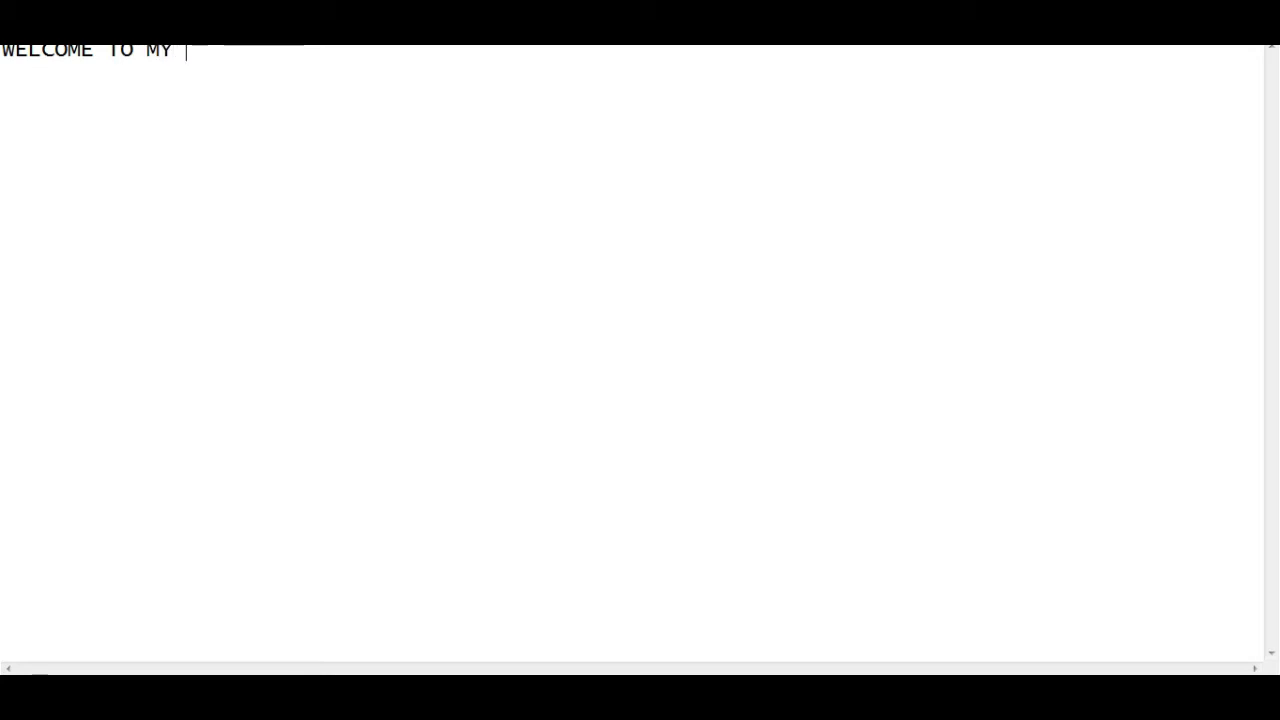
pyautogui.write('COMPUT')
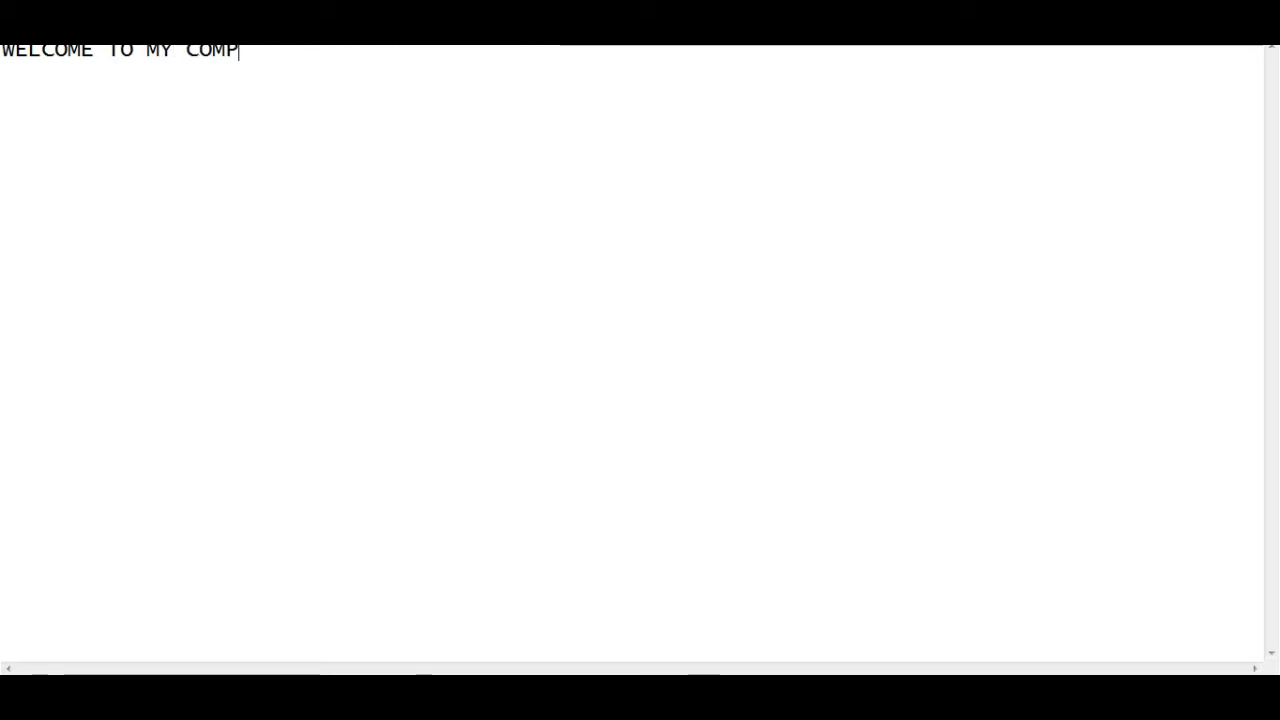
pyautogui.write('ER')
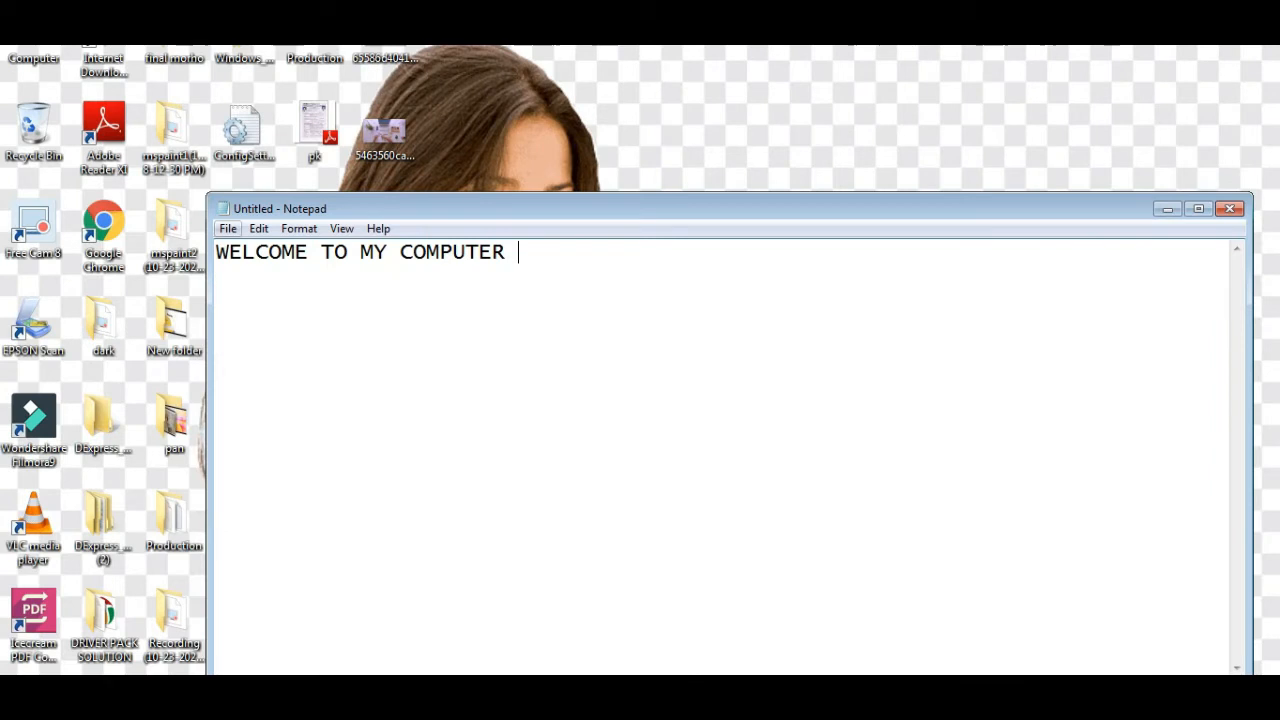
# Step: Try the New command on the unsaved document and cancel the save prompt
pyautogui.click(228, 229)
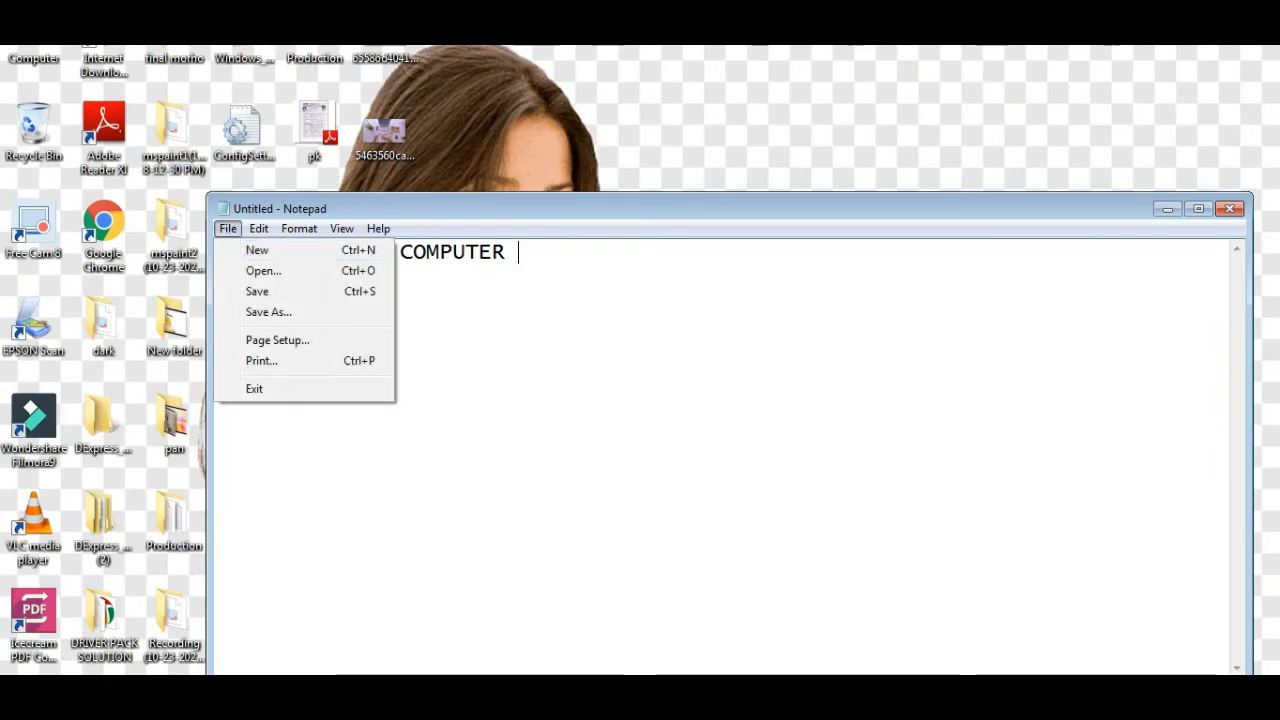
pyautogui.press('Right')
pyautogui.press('Left')
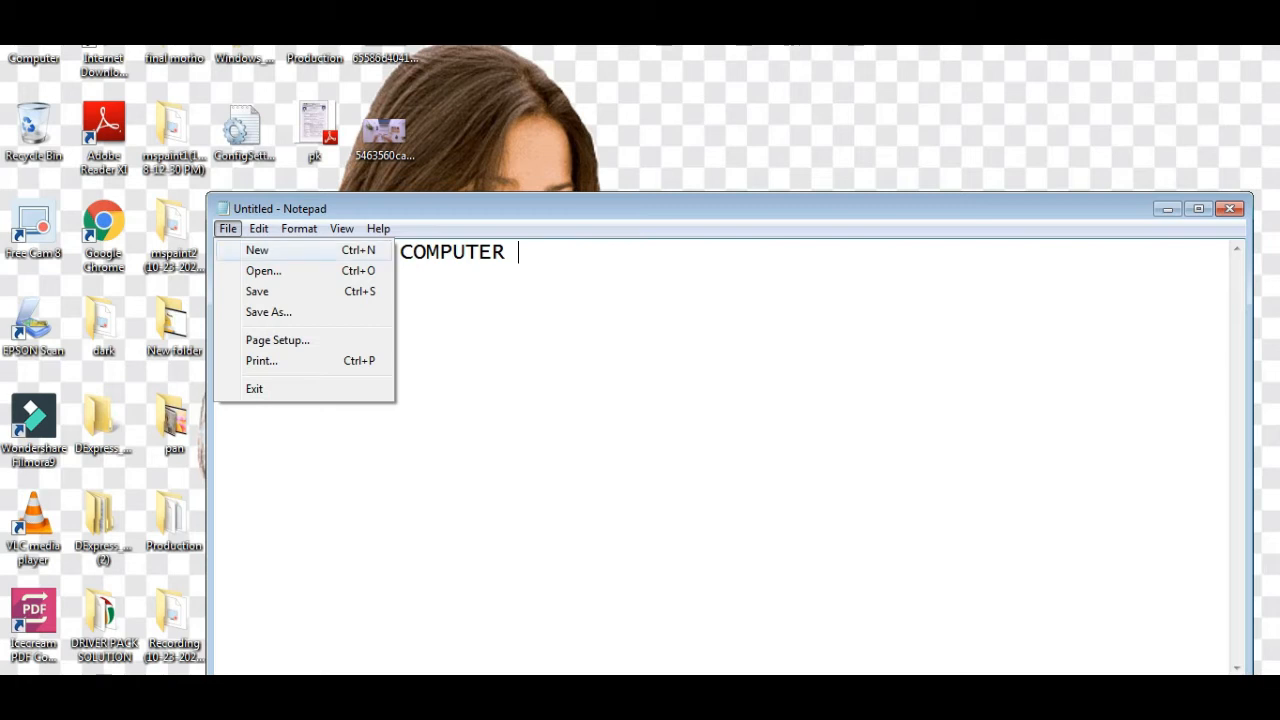
pyautogui.press('Escape')
pyautogui.press('alt')
pyautogui.click(228, 229)
pyautogui.click(257, 250)
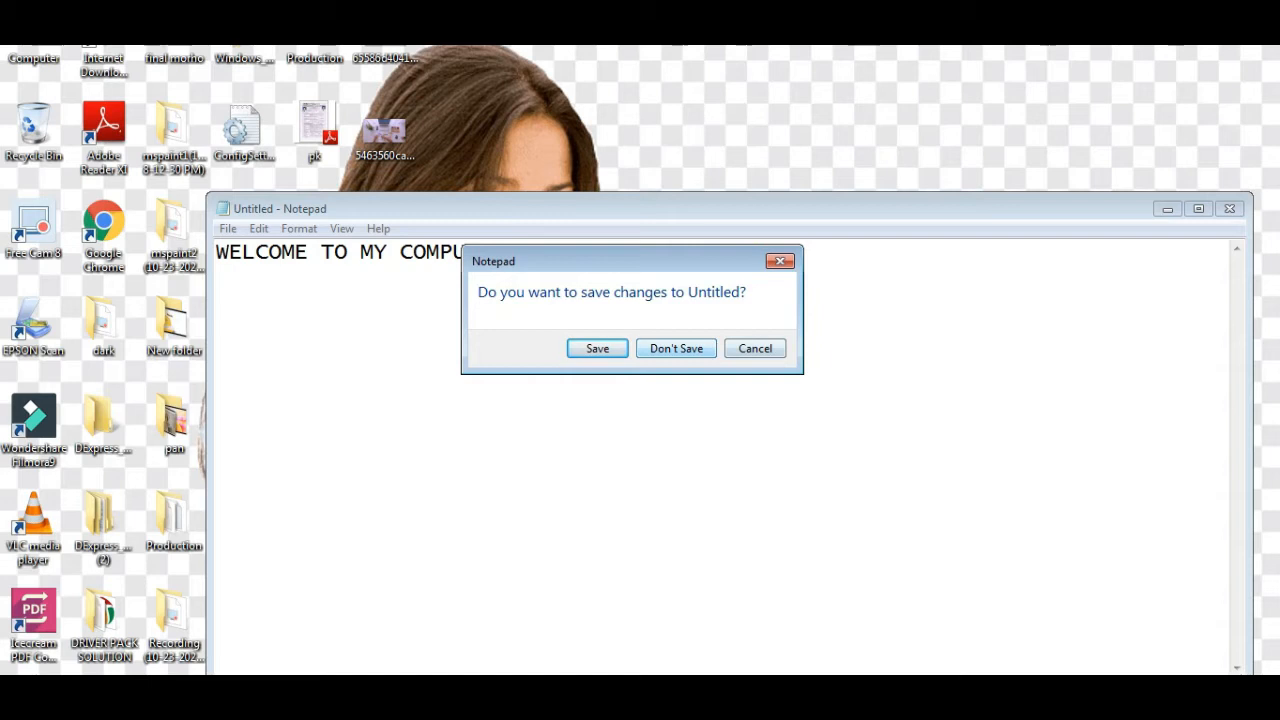
pyautogui.click(755, 348)
# Step: Try the Open command on the unsaved document, cancelling or declining the save prompt and dismissing the file dialog without choosing a file
pyautogui.click(228, 228)
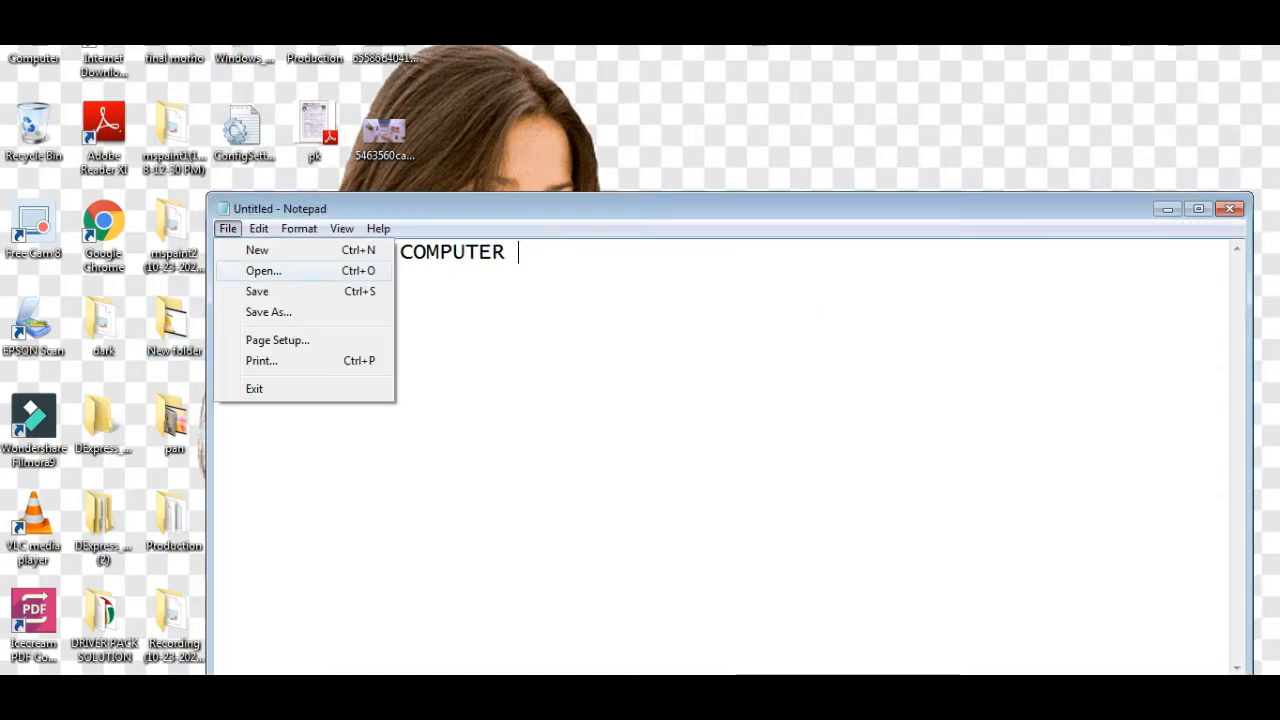
pyautogui.click(263, 270)
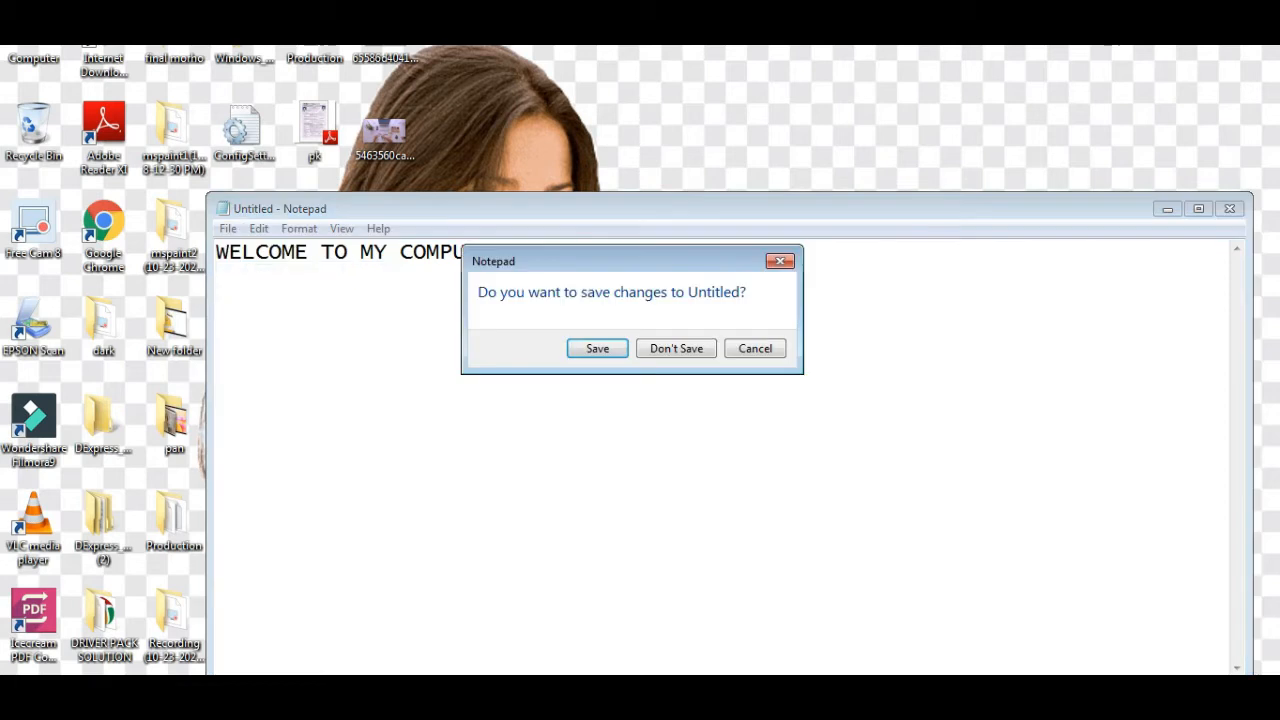
pyautogui.click(755, 348)
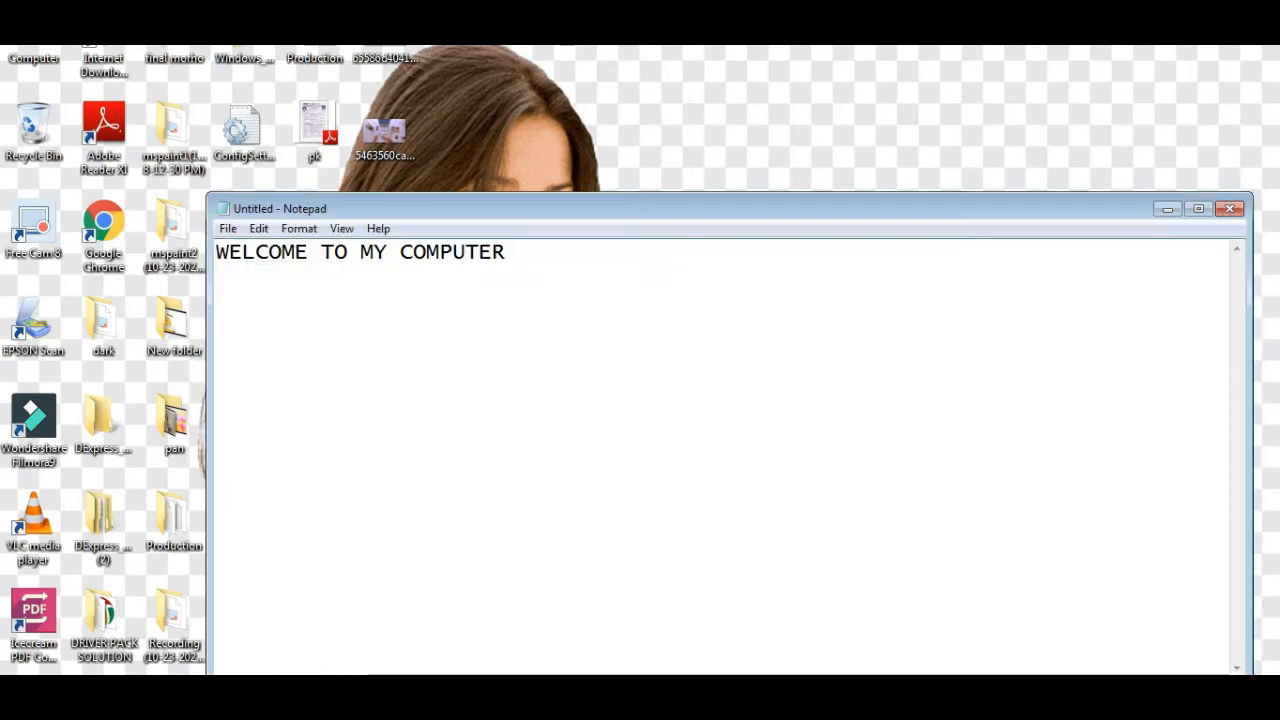
pyautogui.click(228, 228)
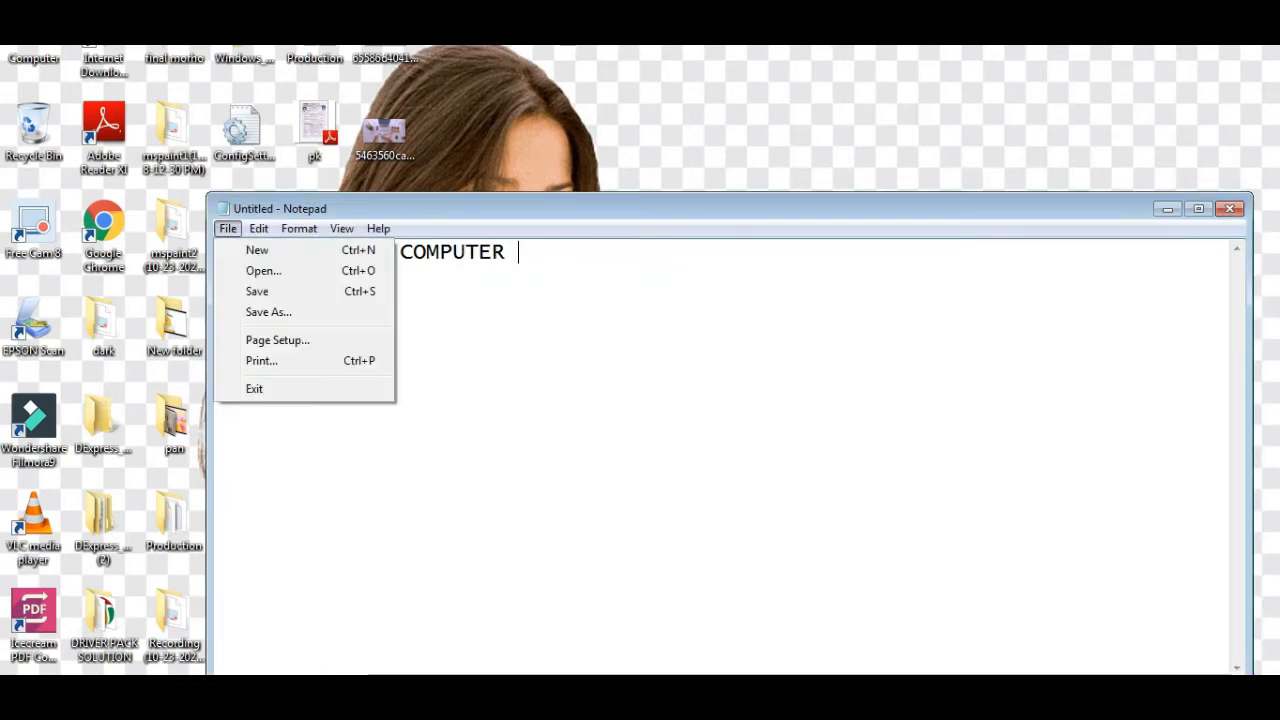
pyautogui.click(263, 271)
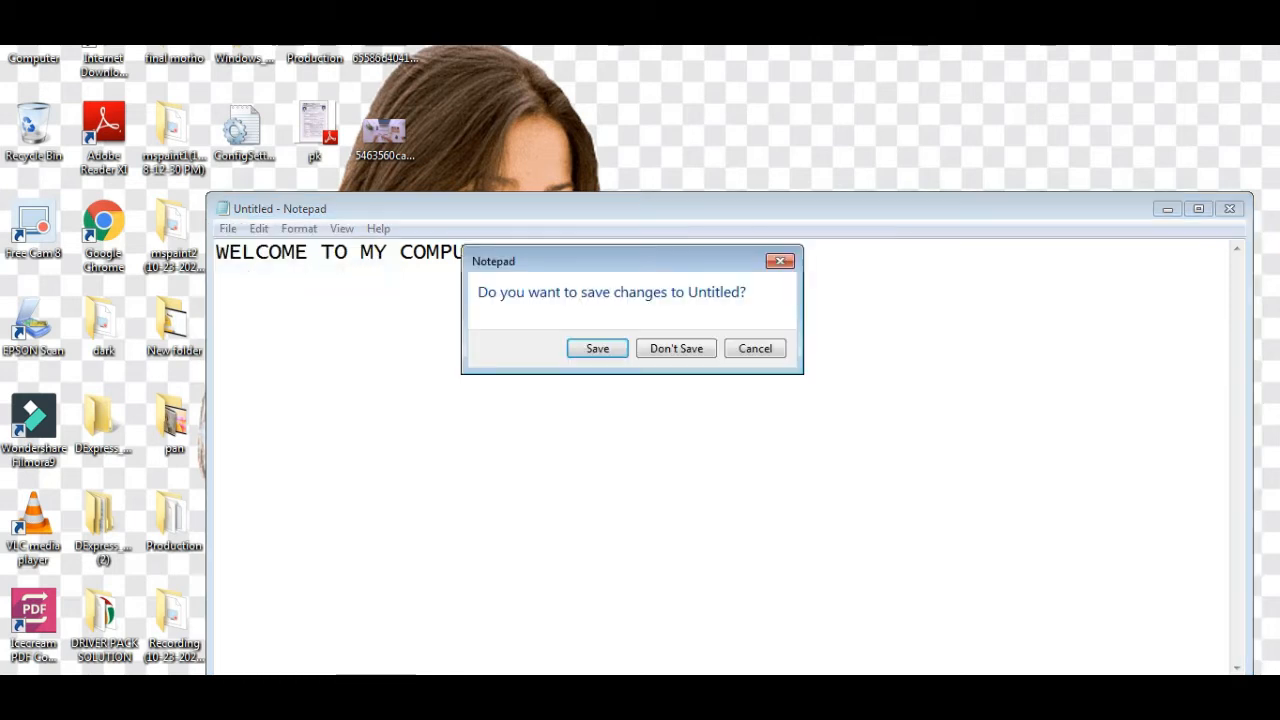
pyautogui.click(676, 348)
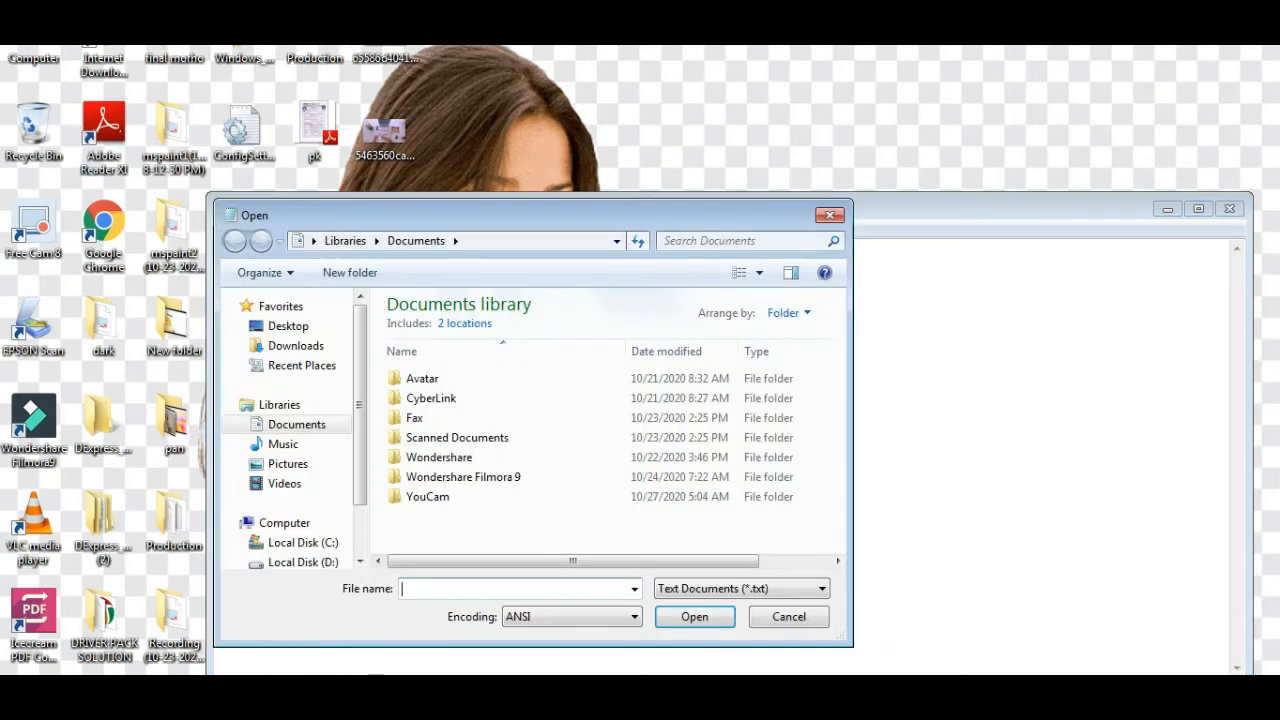
pyautogui.click(830, 214)
pyautogui.click(228, 228)
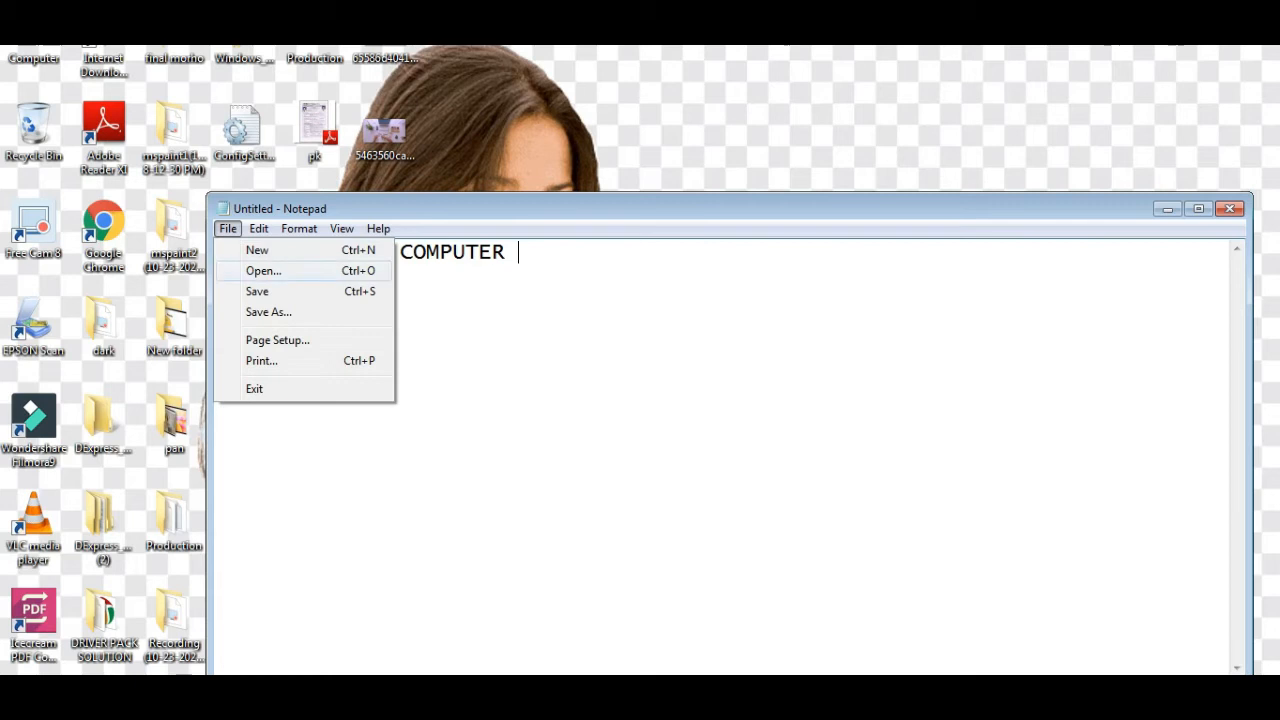
pyautogui.click(263, 271)
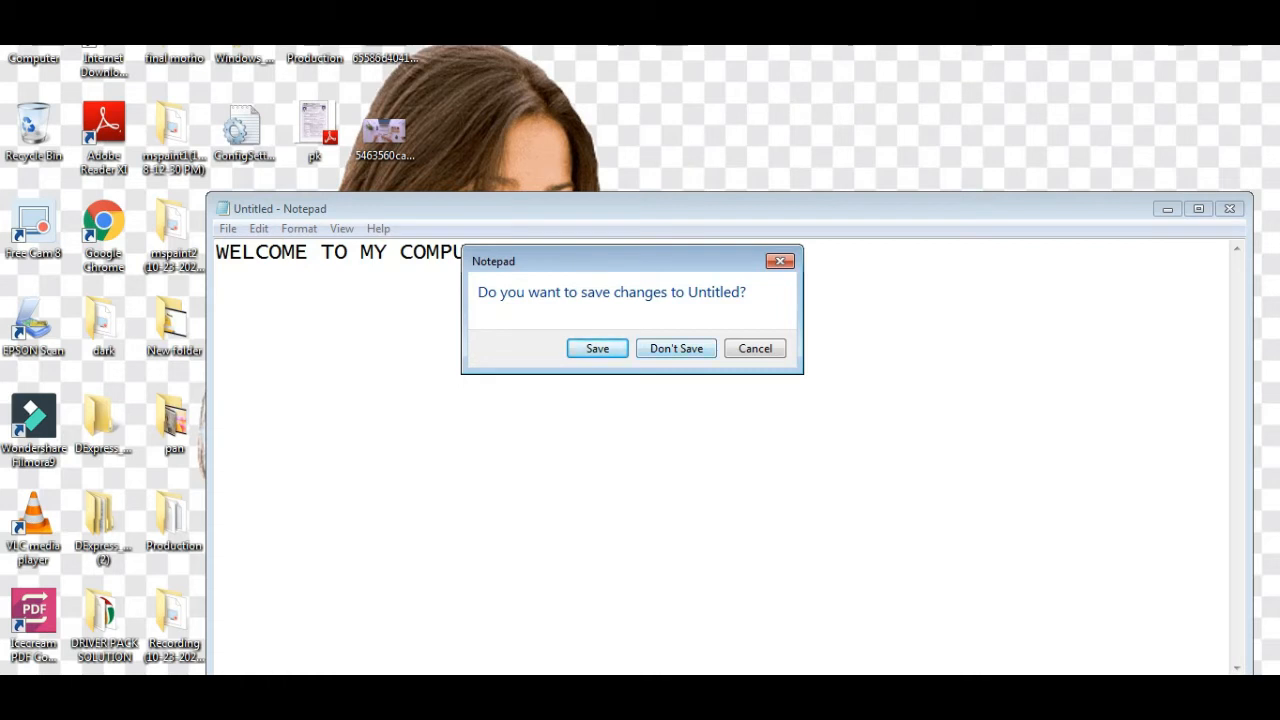
pyautogui.click(676, 349)
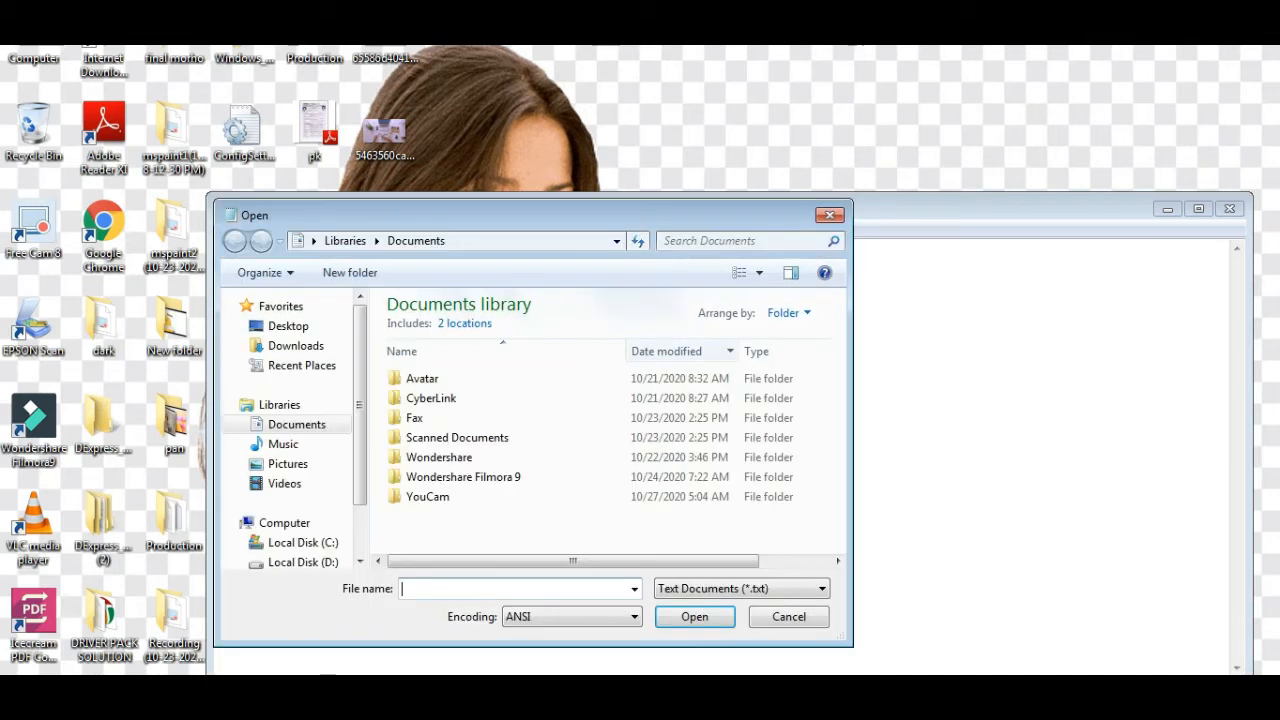
pyautogui.click(832, 211)
# Step: Start opening a file without saving the current text, look through the Desktop folder and close the Open dialog
pyautogui.click(228, 228)
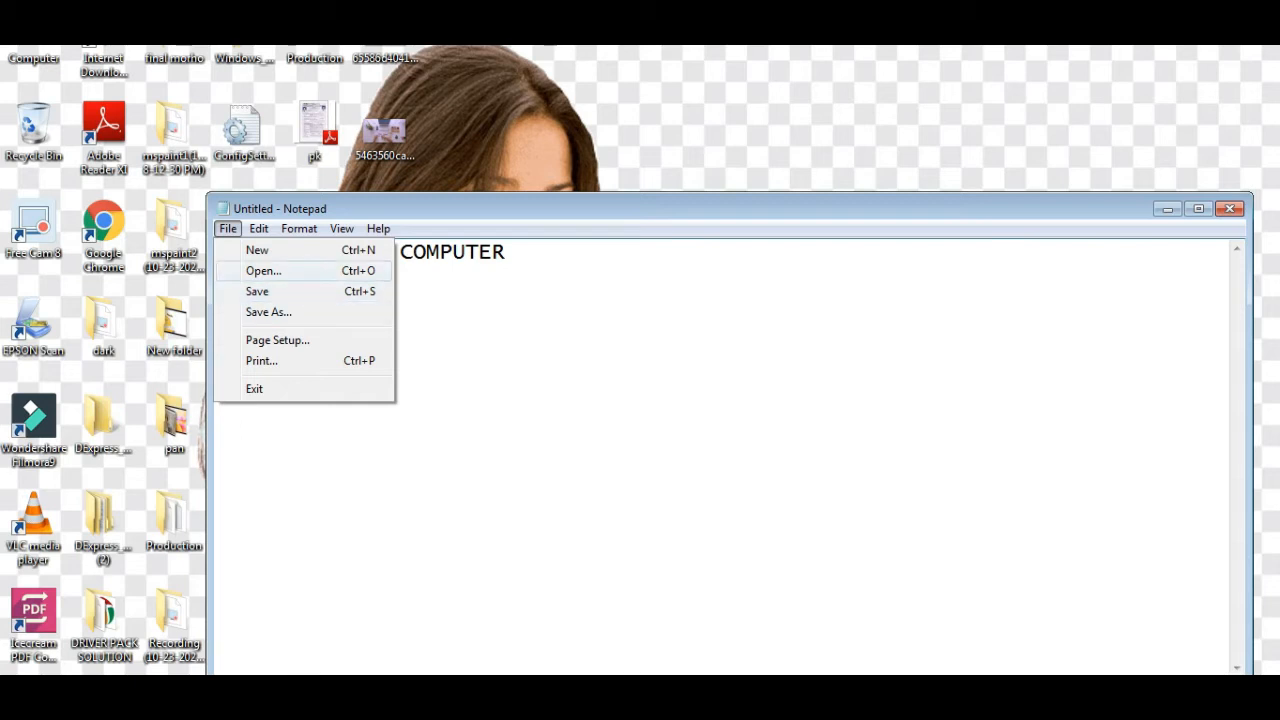
pyautogui.click(264, 271)
pyautogui.click(676, 348)
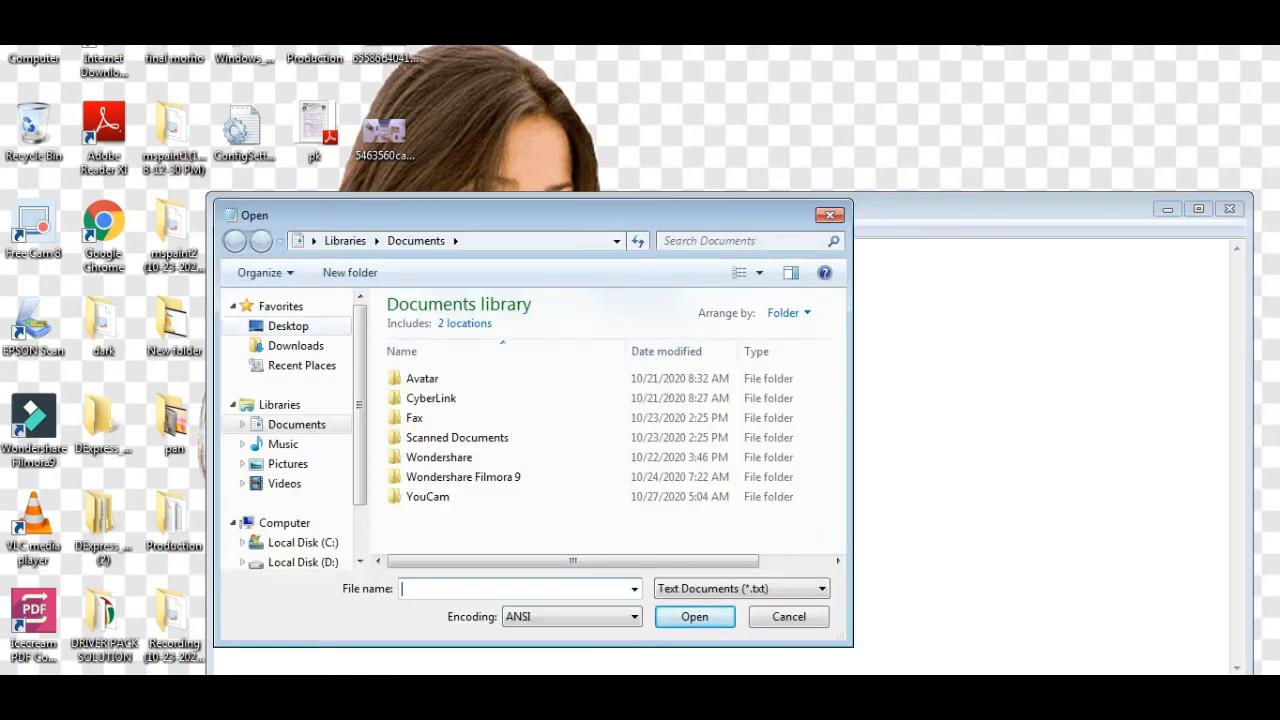
pyautogui.click(288, 326)
pyautogui.scroll(-5, 645, 320)
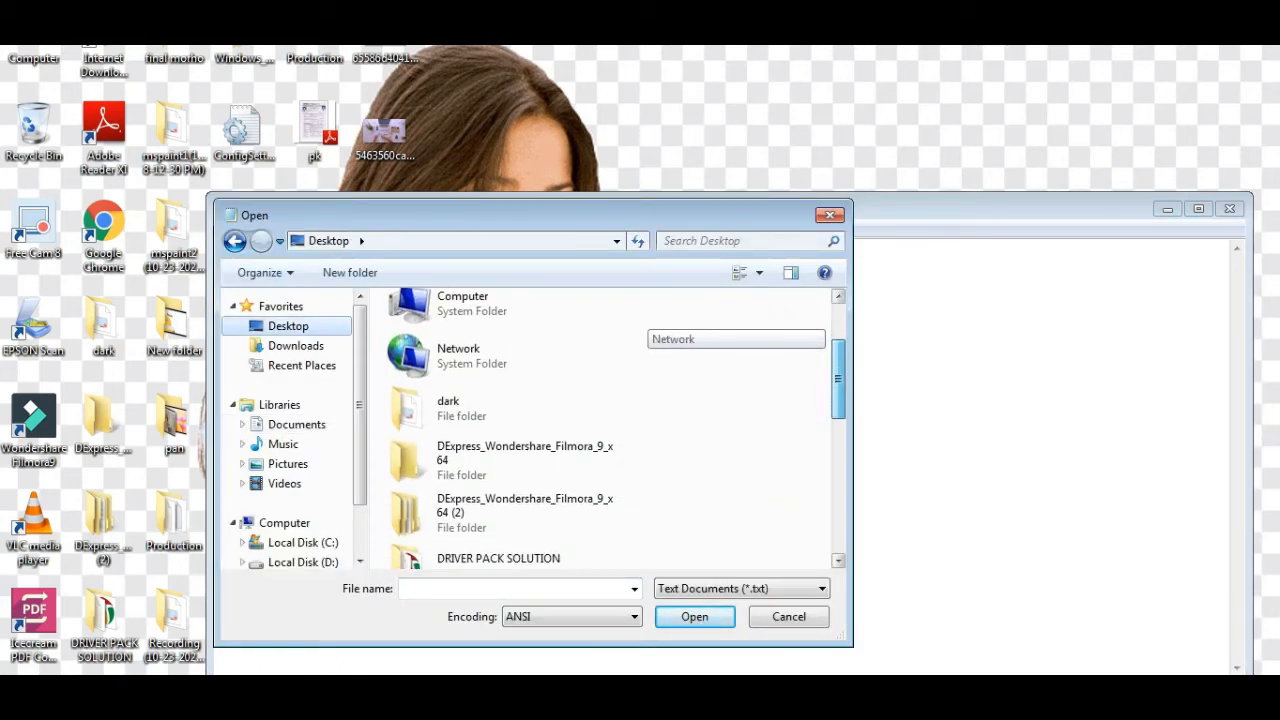
pyautogui.scroll(-2, 645, 320)
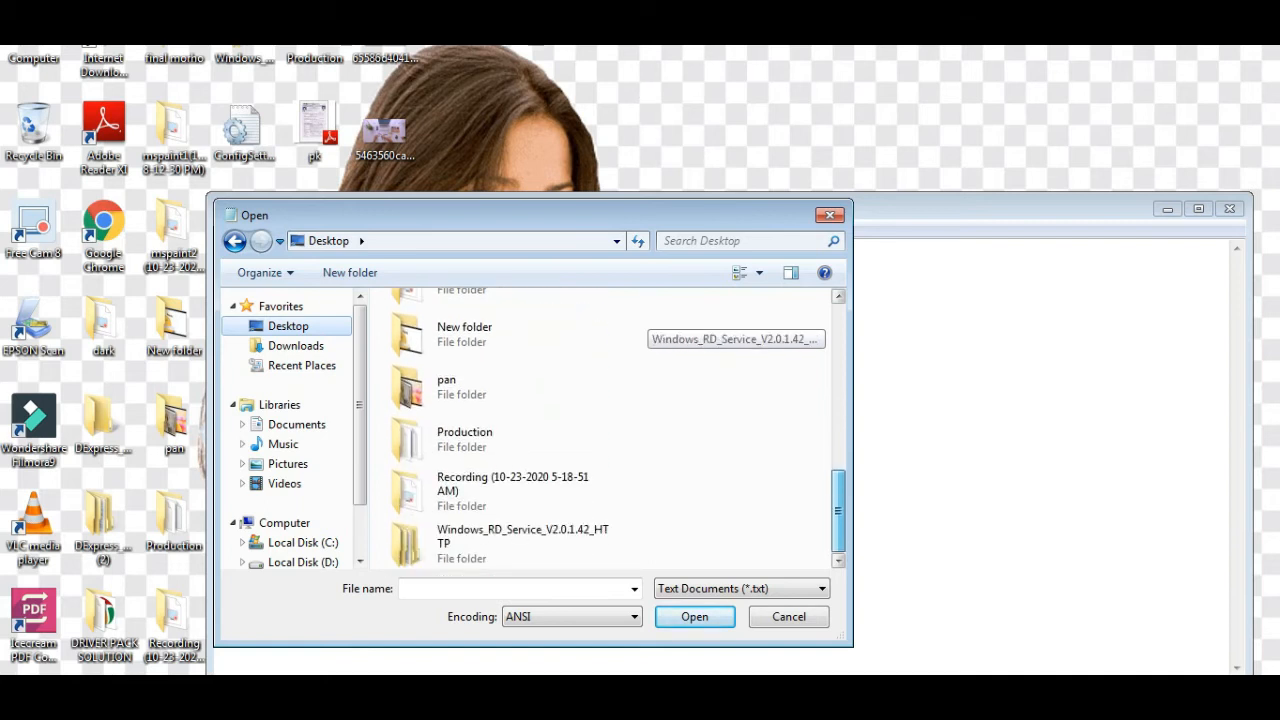
pyautogui.scroll(2, 610, 430)
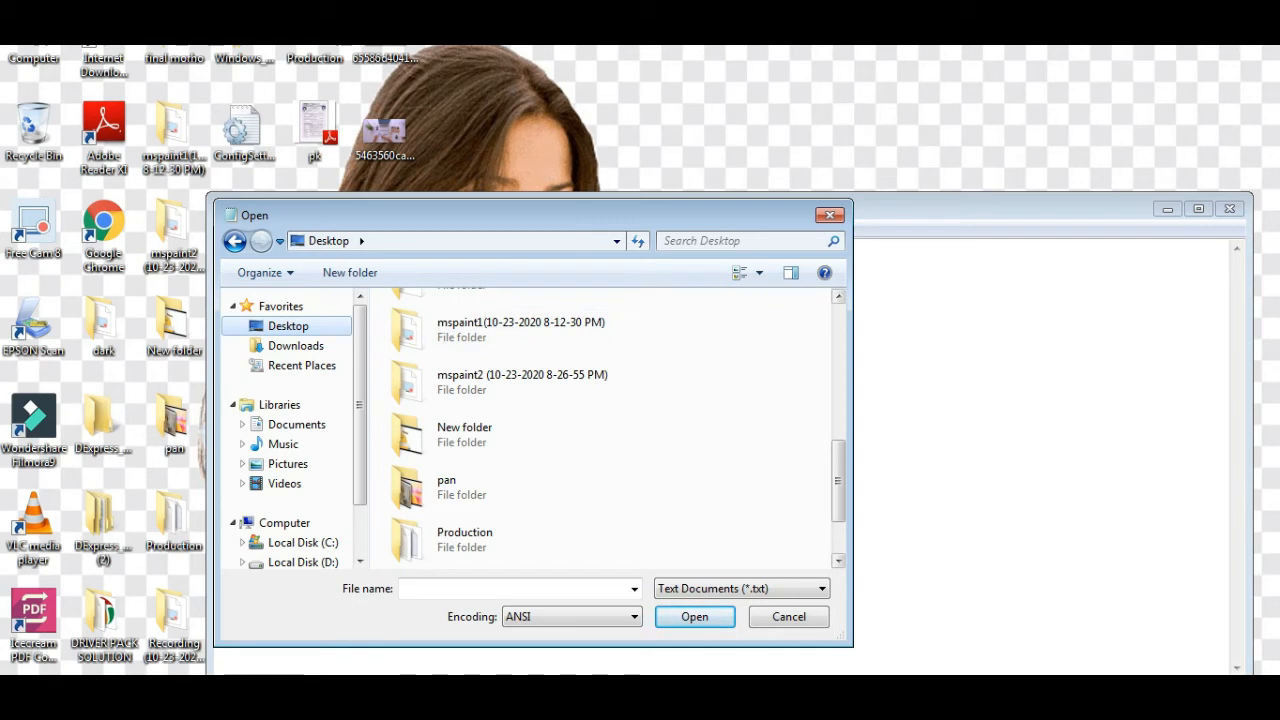
pyautogui.scroll(5, 640, 440)
pyautogui.scroll(1, 640, 440)
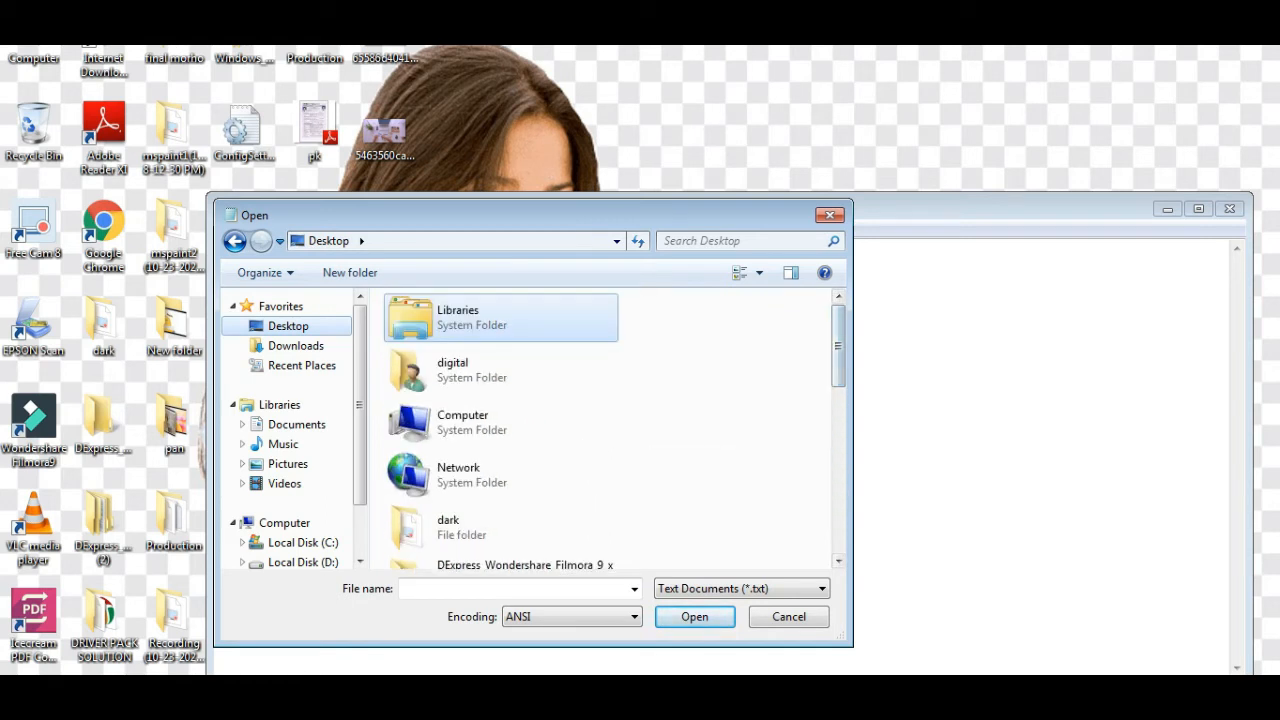
pyautogui.click(829, 215)
# Step: Clear all text from the document and browse the Desktop folder in the Open dialog
pyautogui.hotkey('ctrl', 'a')
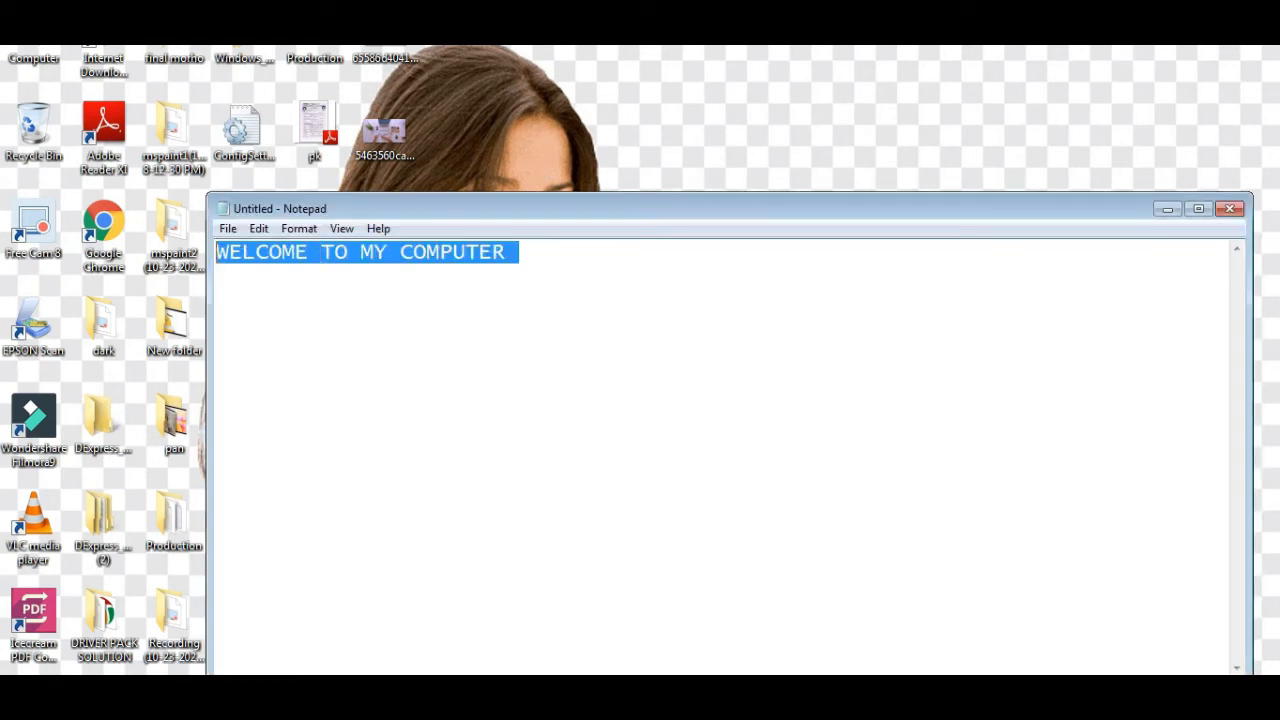
pyautogui.press('Delete')
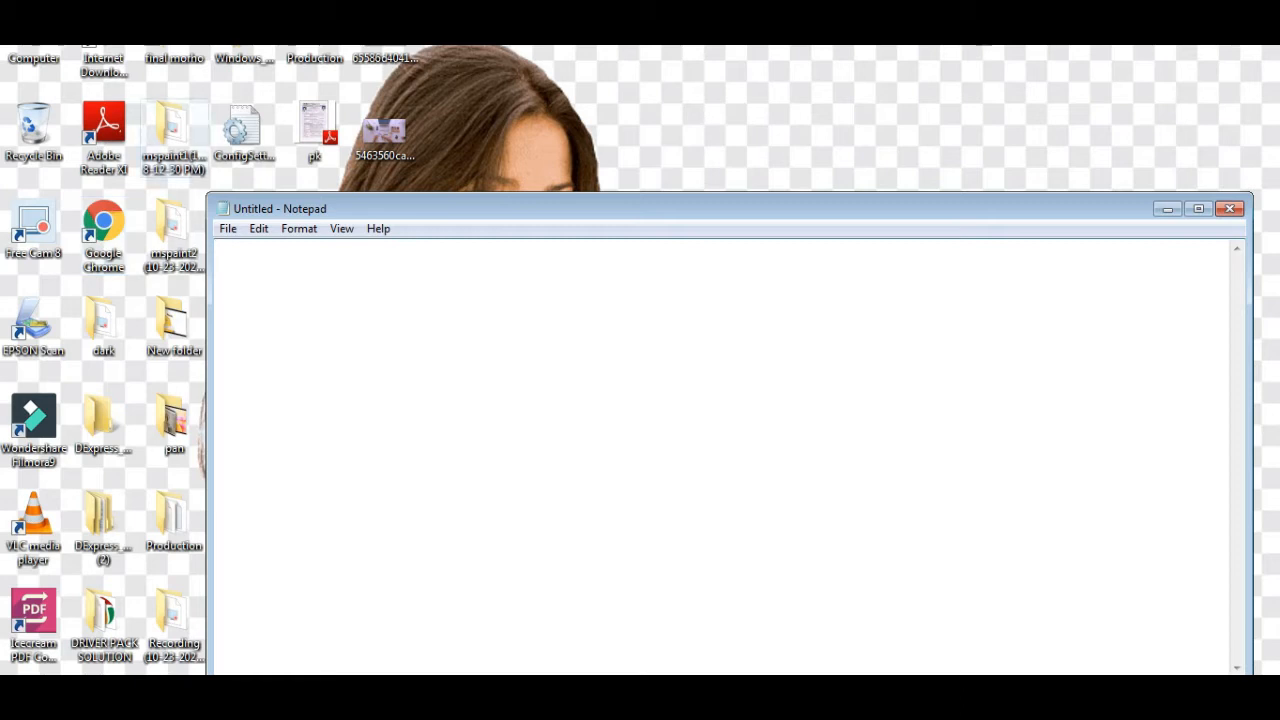
pyautogui.hotkey('alt', 'f')
pyautogui.press('o')
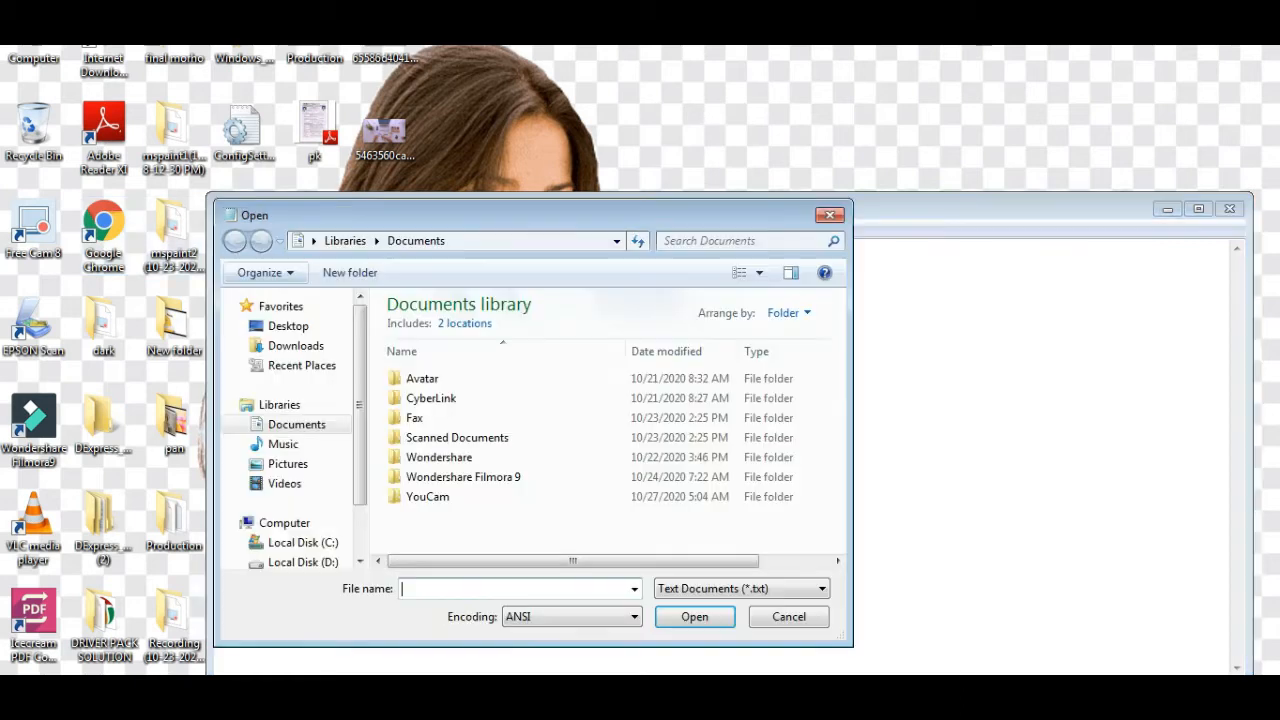
pyautogui.click(288, 326)
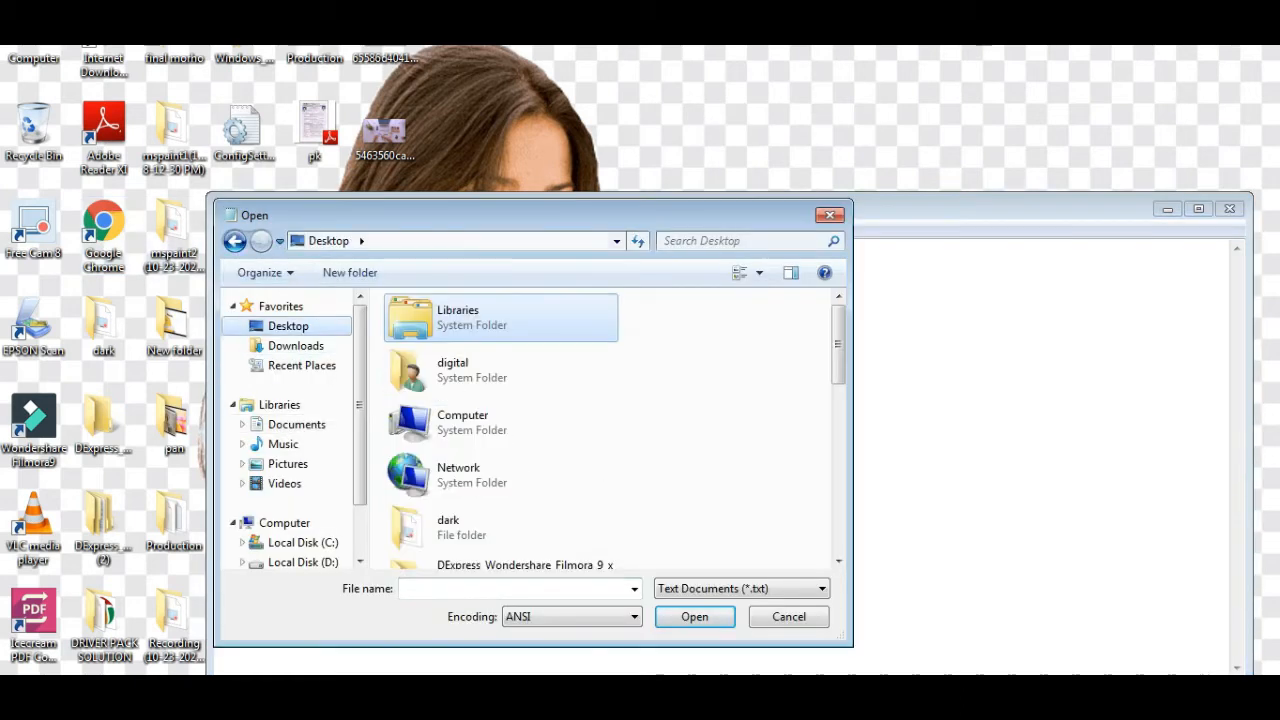
pyautogui.scroll(-6, 500, 430)
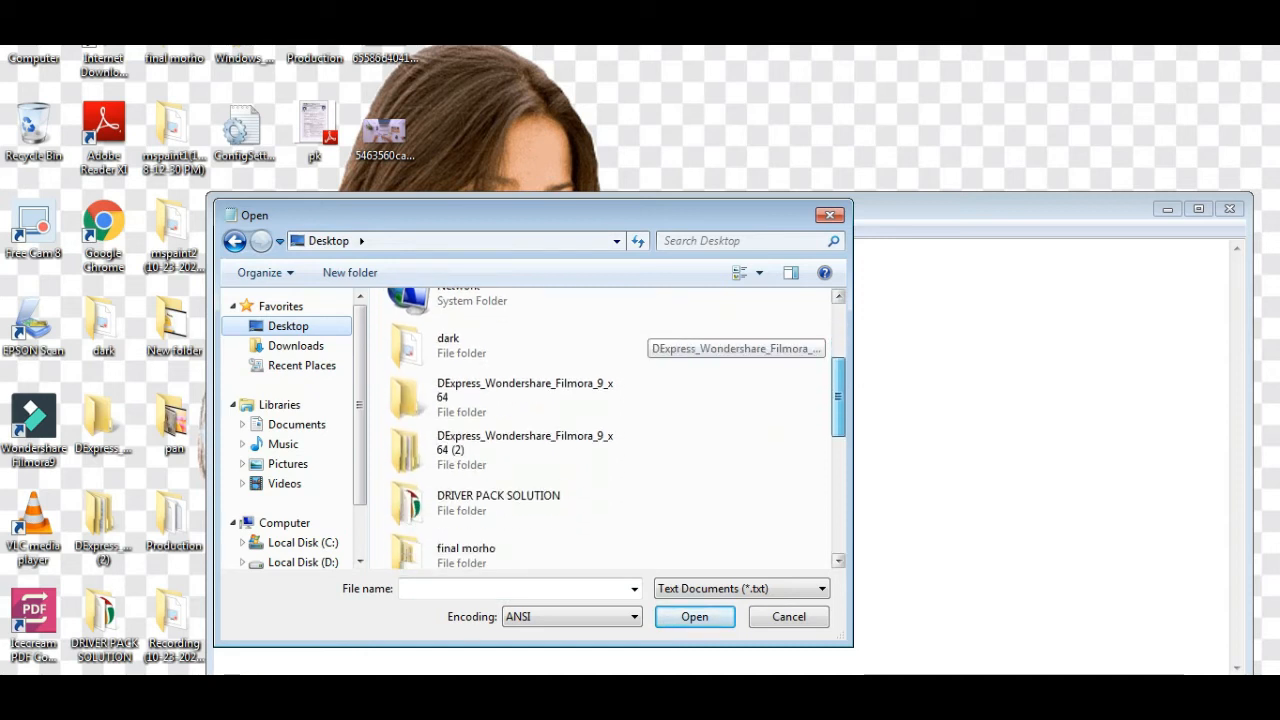
pyautogui.scroll(-5, 600, 430)
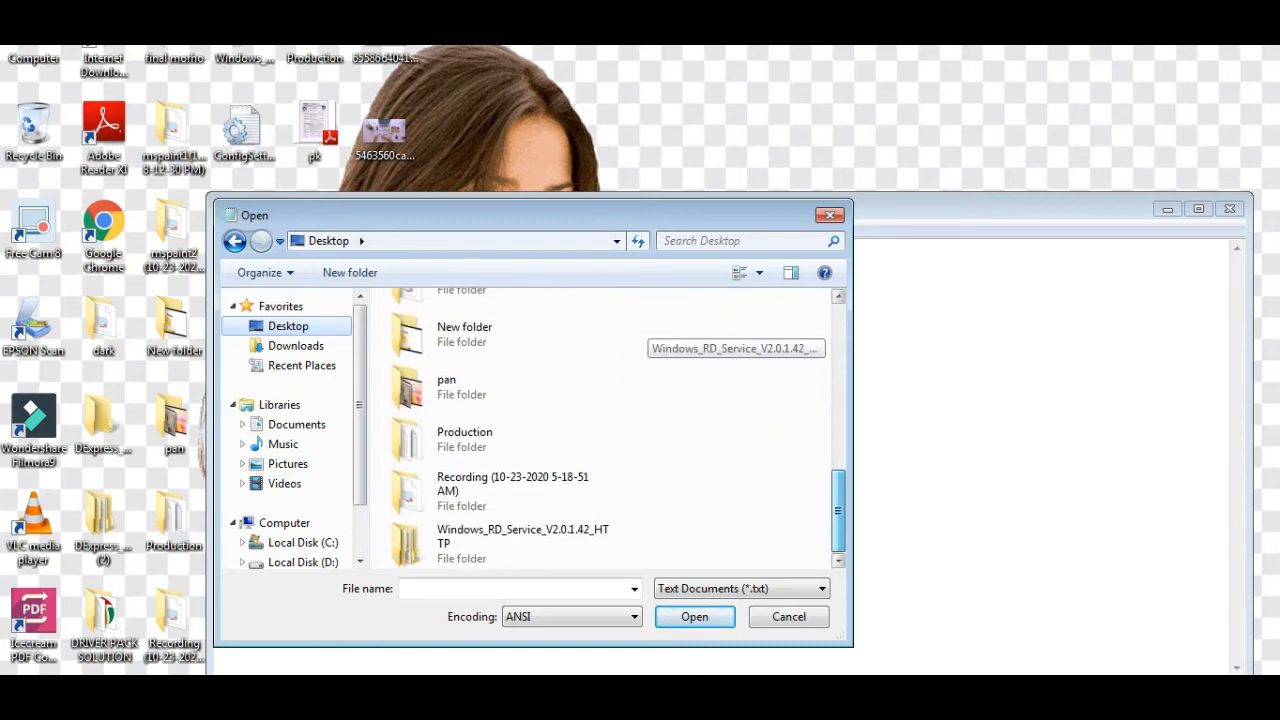
# Step: Set the file type filter to All Files and open the ConfigSettings file from the Desktop
pyautogui.click(742, 589)
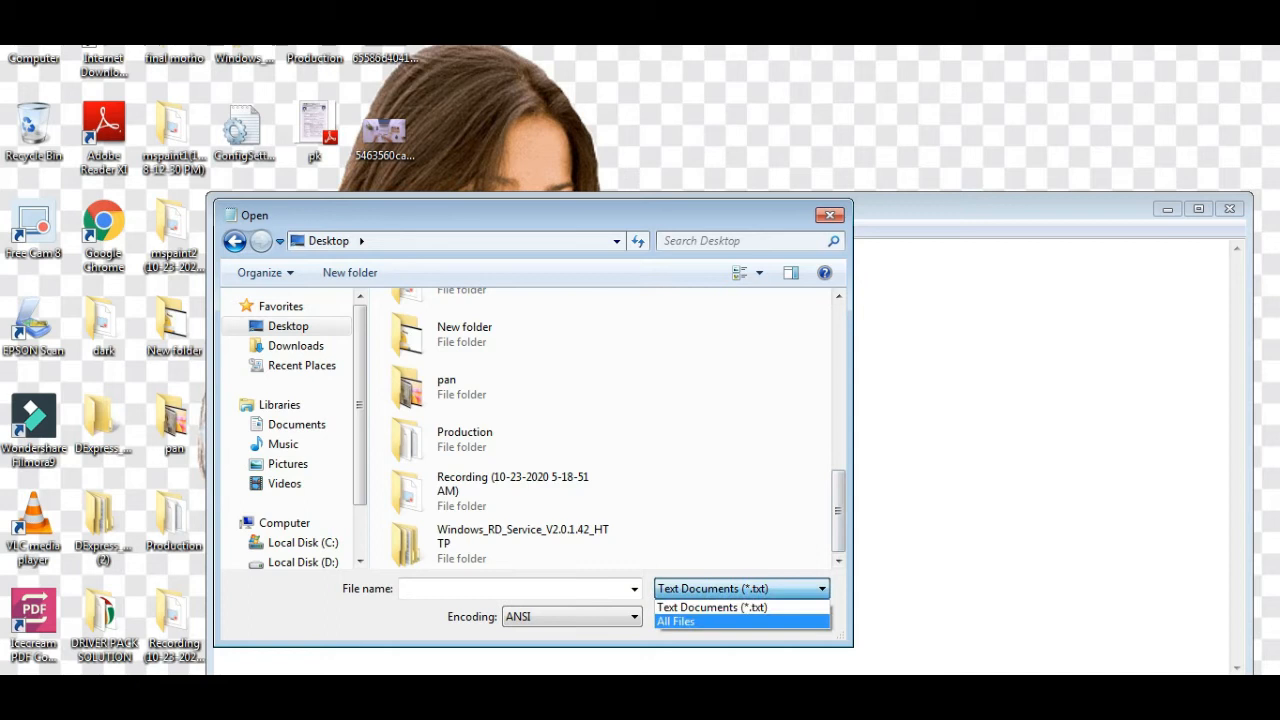
pyautogui.click(694, 622)
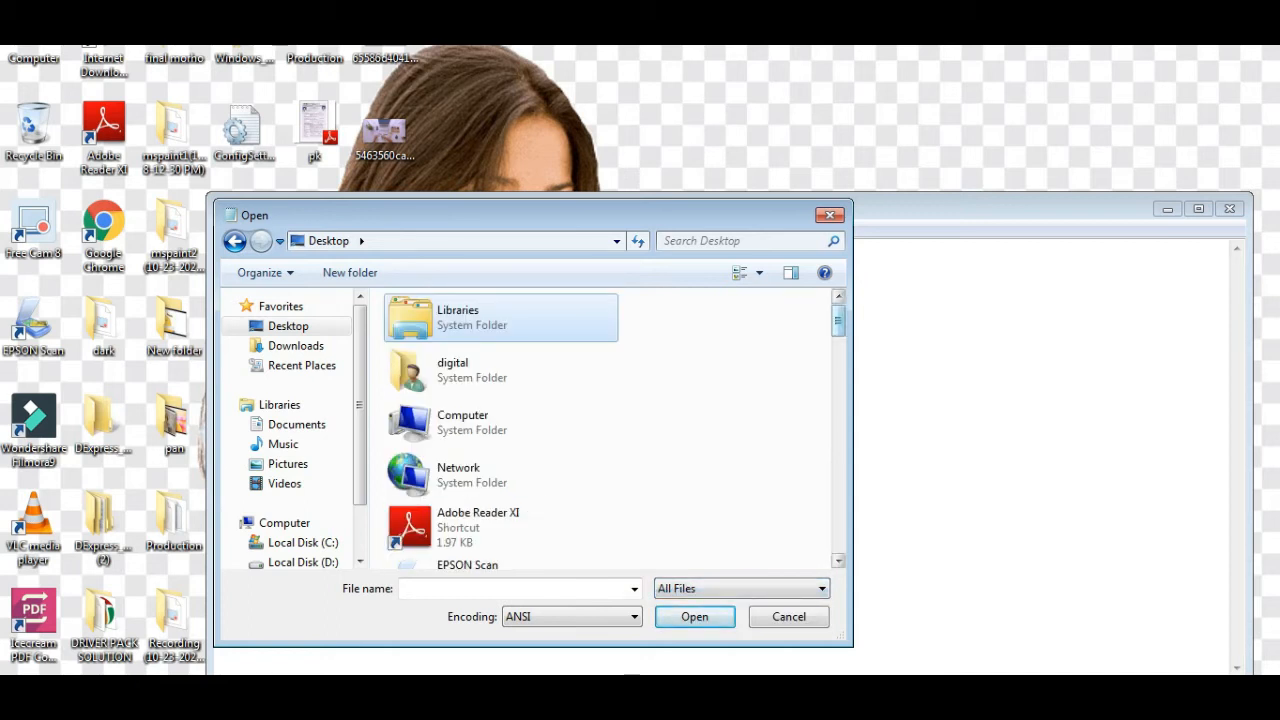
pyautogui.scroll(-7, 610, 430)
pyautogui.moveTo(838, 453); pyautogui.dragTo(838, 487)
pyautogui.click(500, 470)
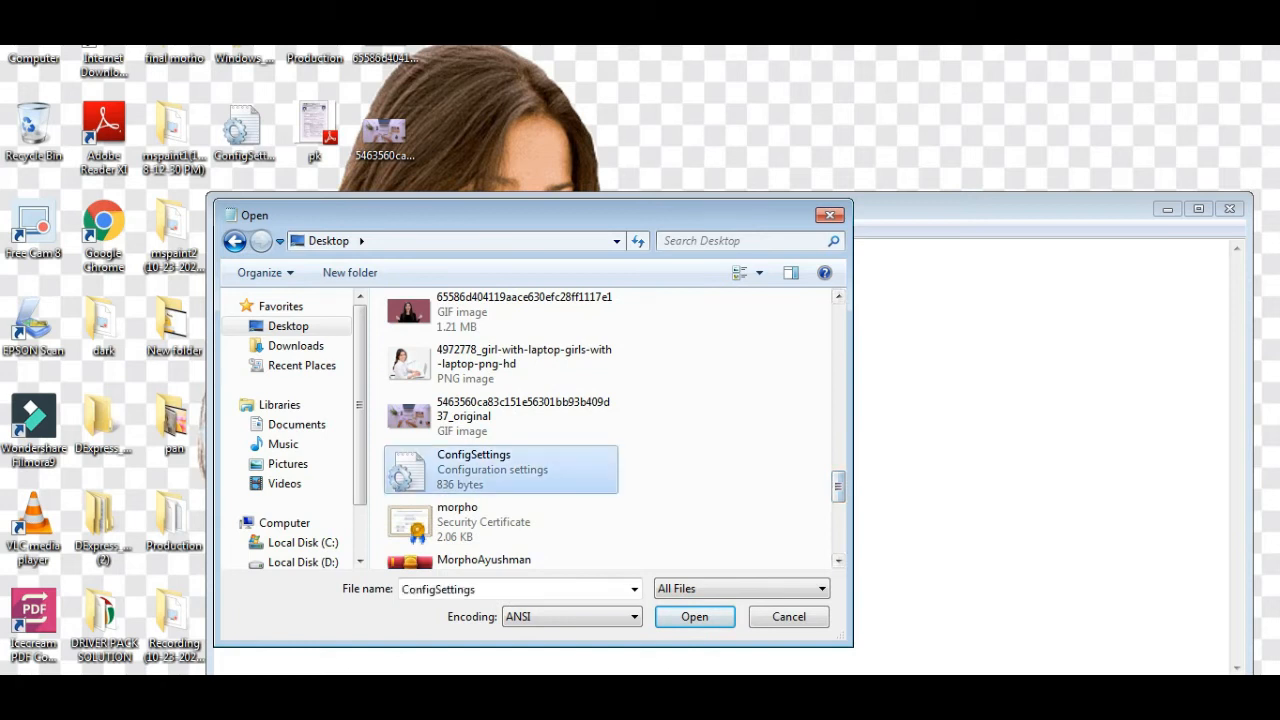
pyautogui.click(694, 616)
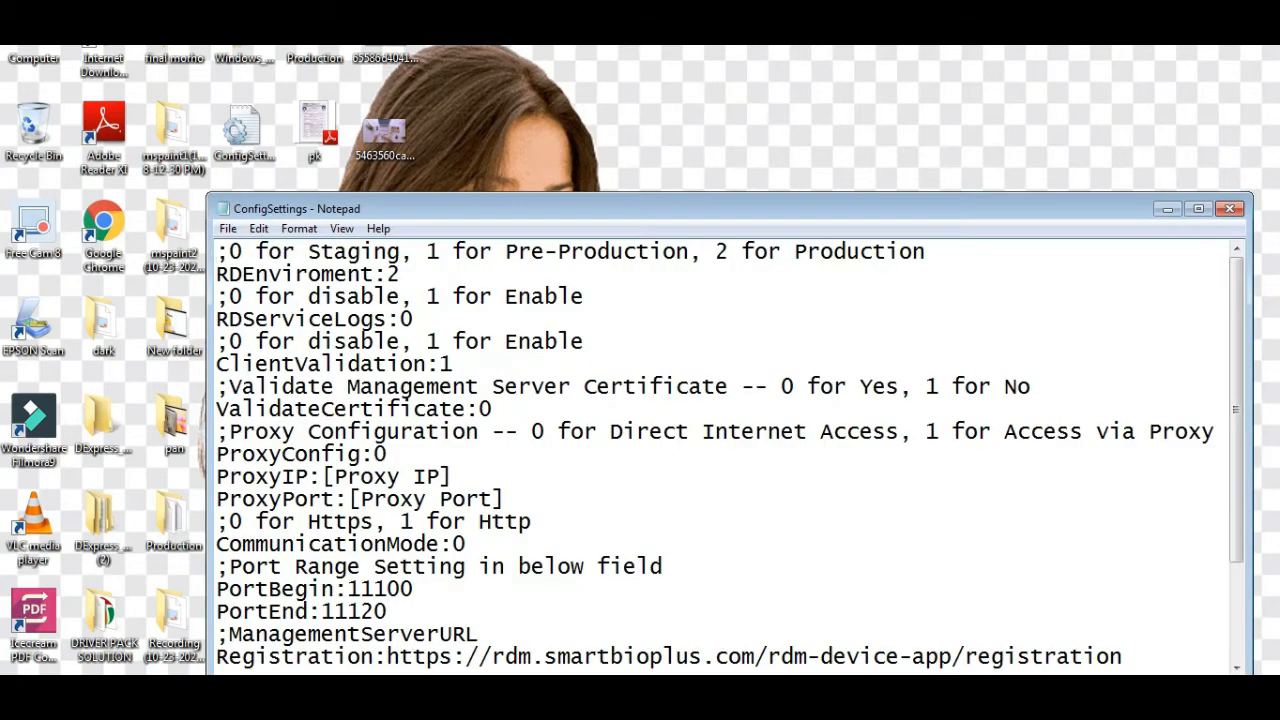
# Step: View the ConfigSettings text in a maximized window and restore the window to its normal size
pyautogui.click(1198, 208)
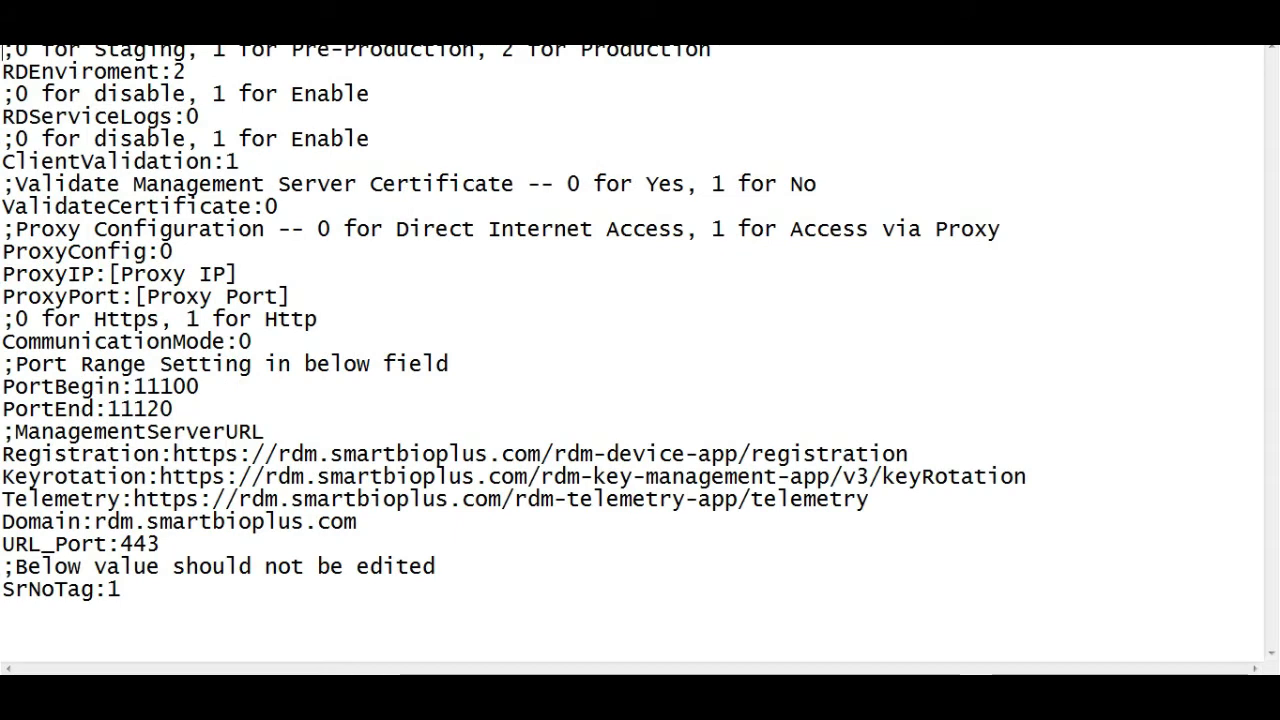
pyautogui.click(1232, 8)
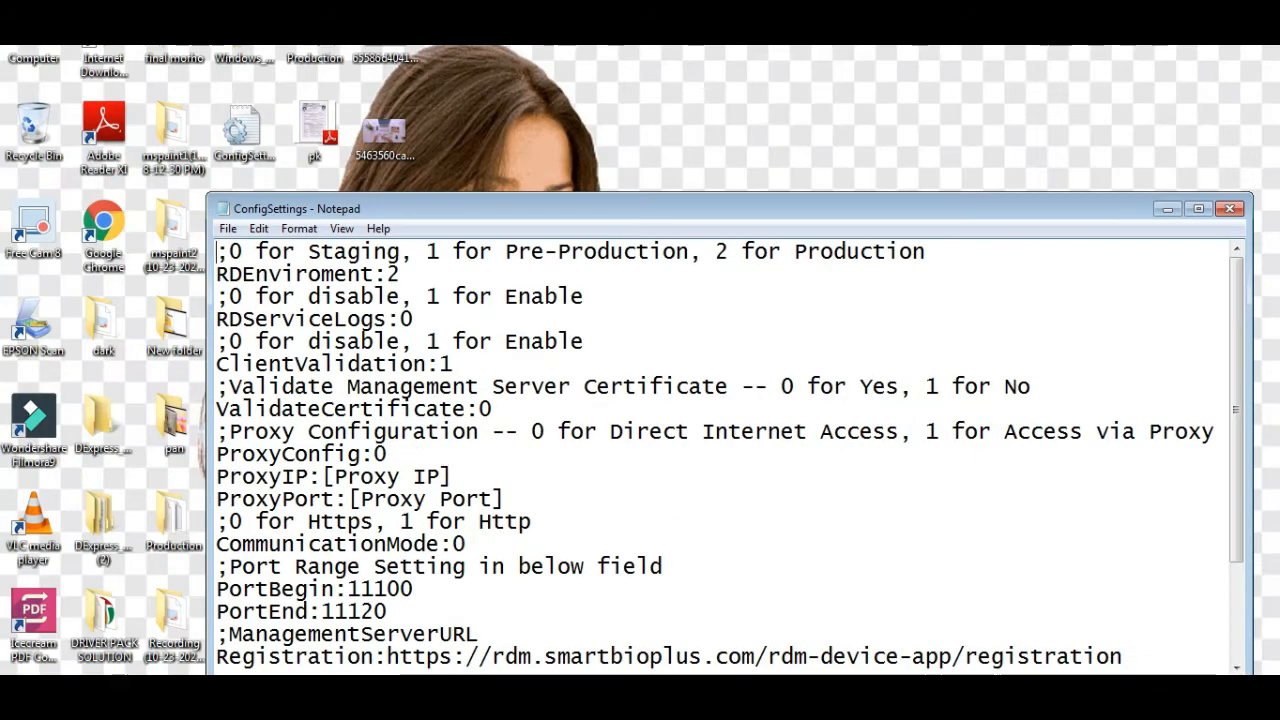
pyautogui.click(228, 229)
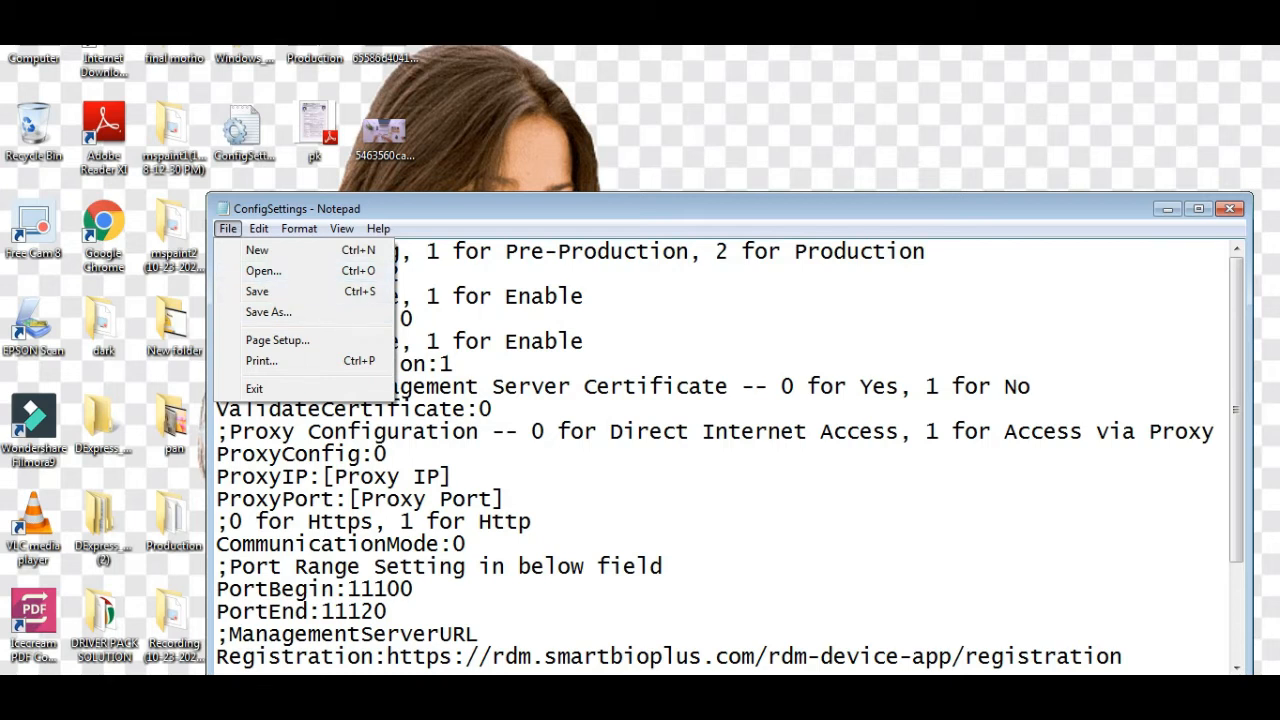
pyautogui.press('Escape')
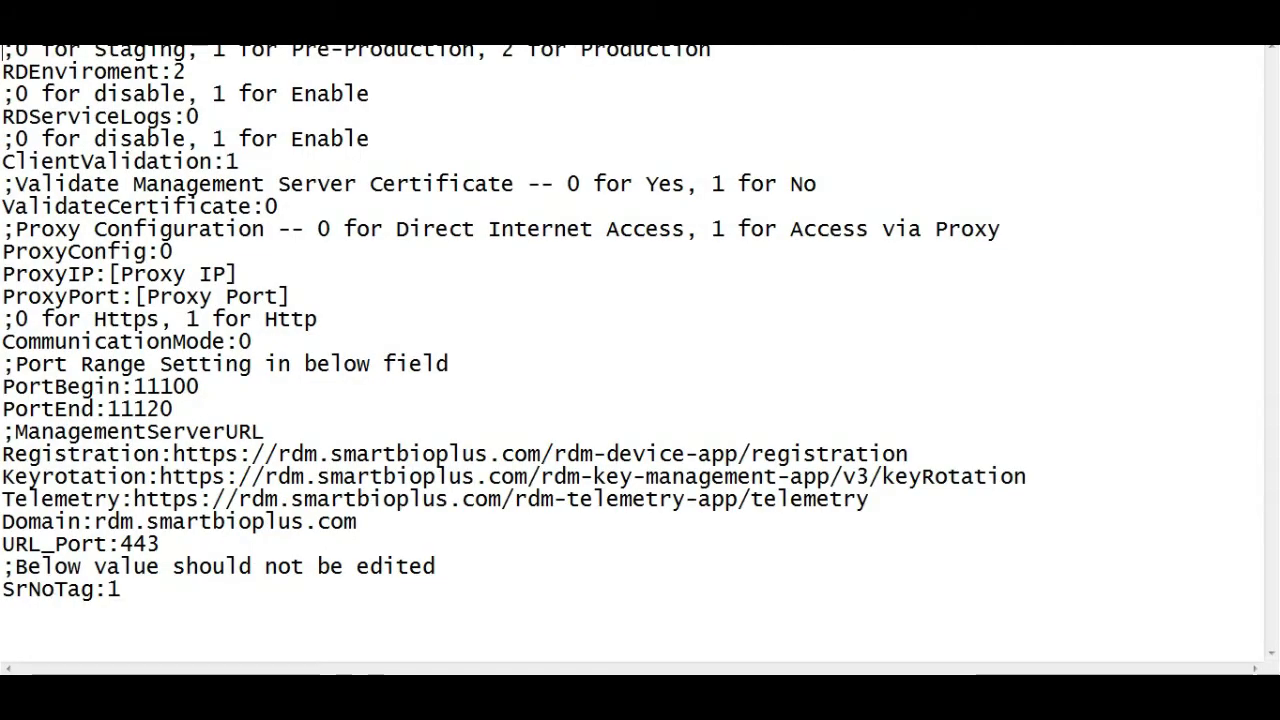
pyautogui.click(1233, 7)
# Step: Save a copy of the ConfigSettings text to the Desktop under the file name DIGITAL
pyautogui.click(228, 229)
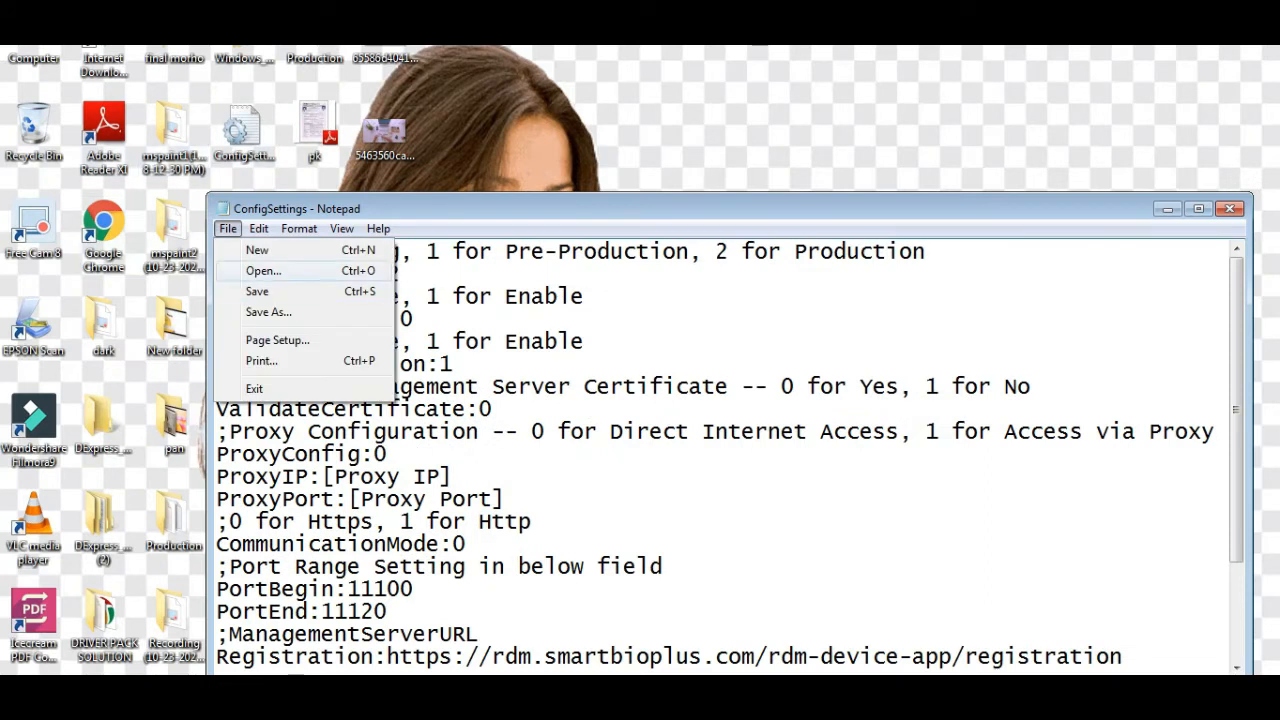
pyautogui.press('Escape')
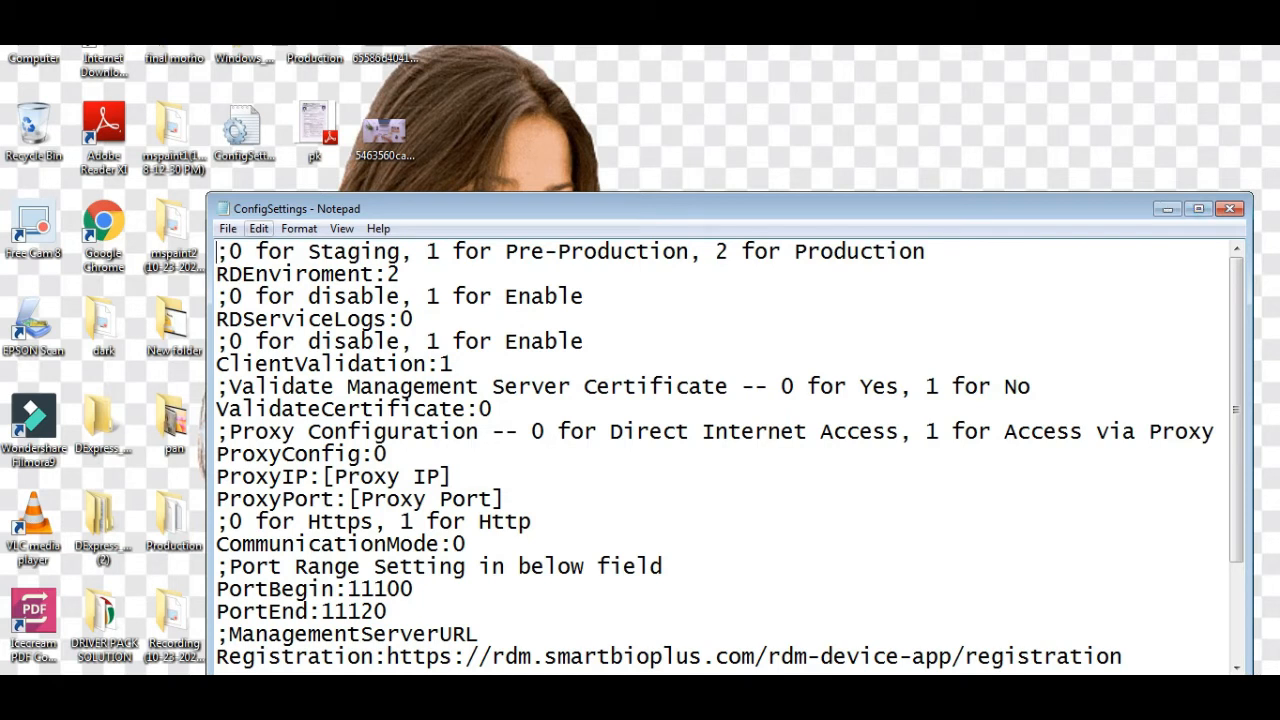
pyautogui.click(228, 228)
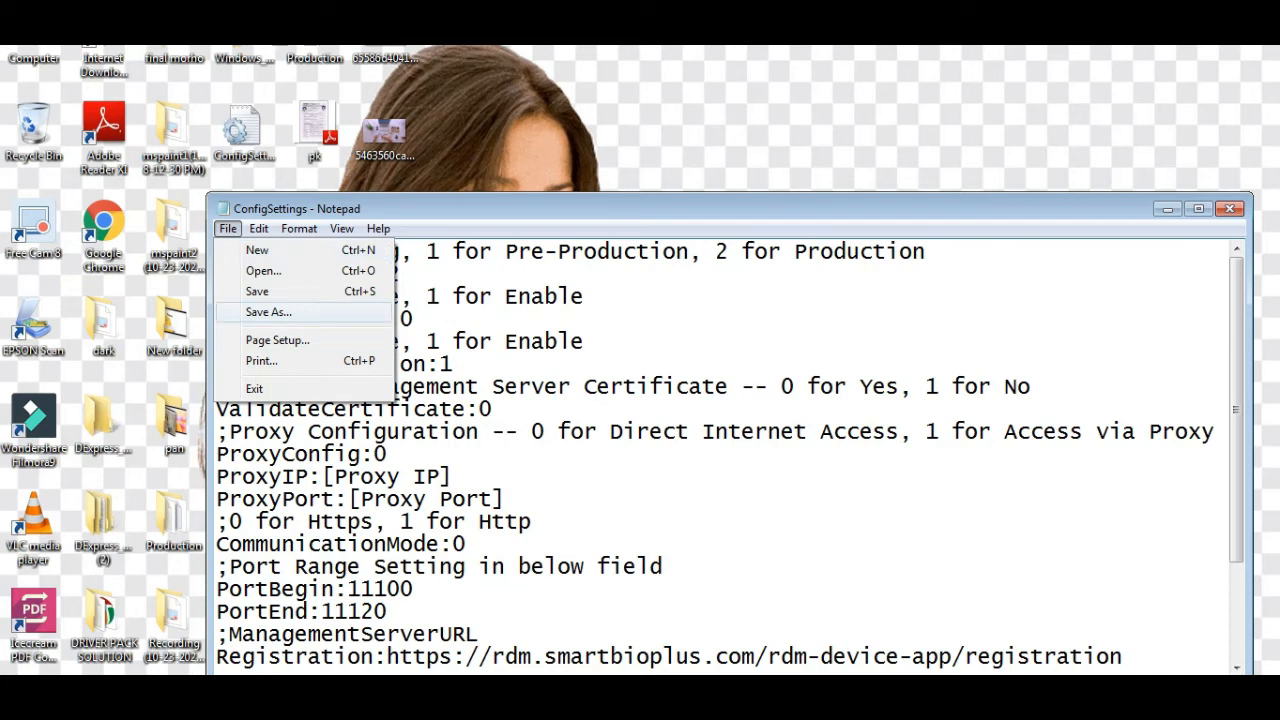
pyautogui.click(268, 312)
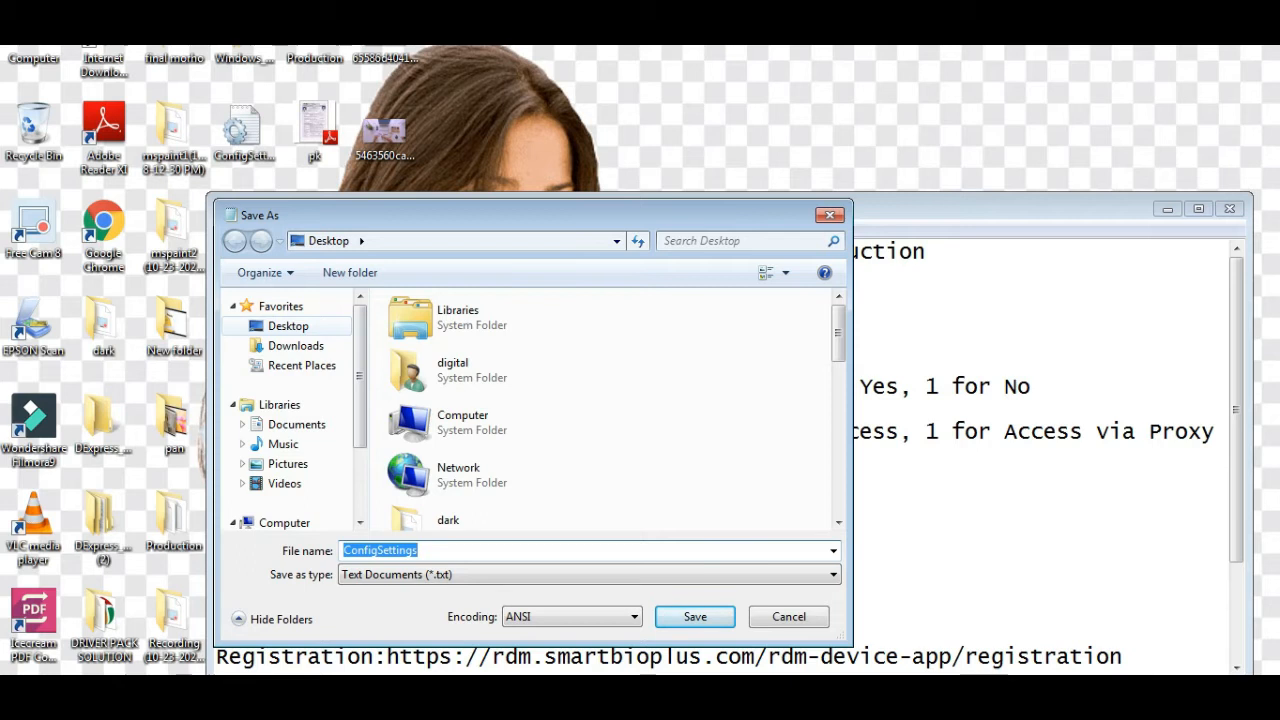
pyautogui.click(288, 326)
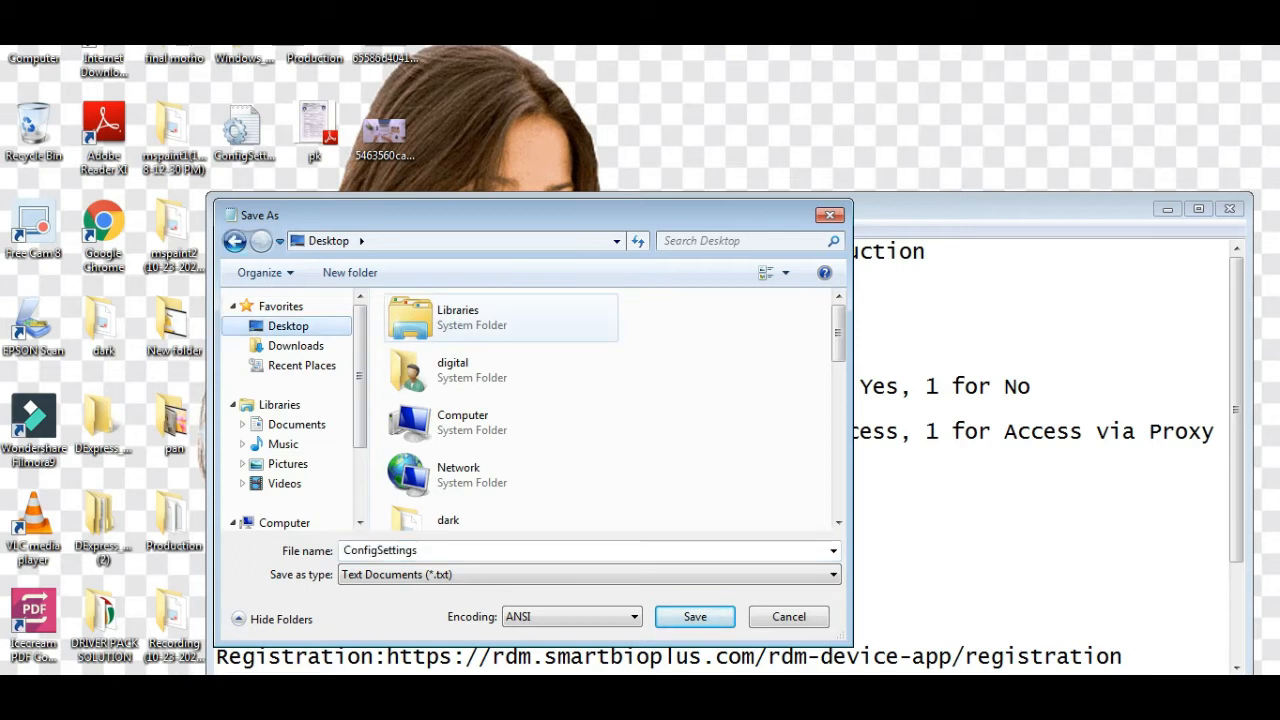
pyautogui.click(460, 551)
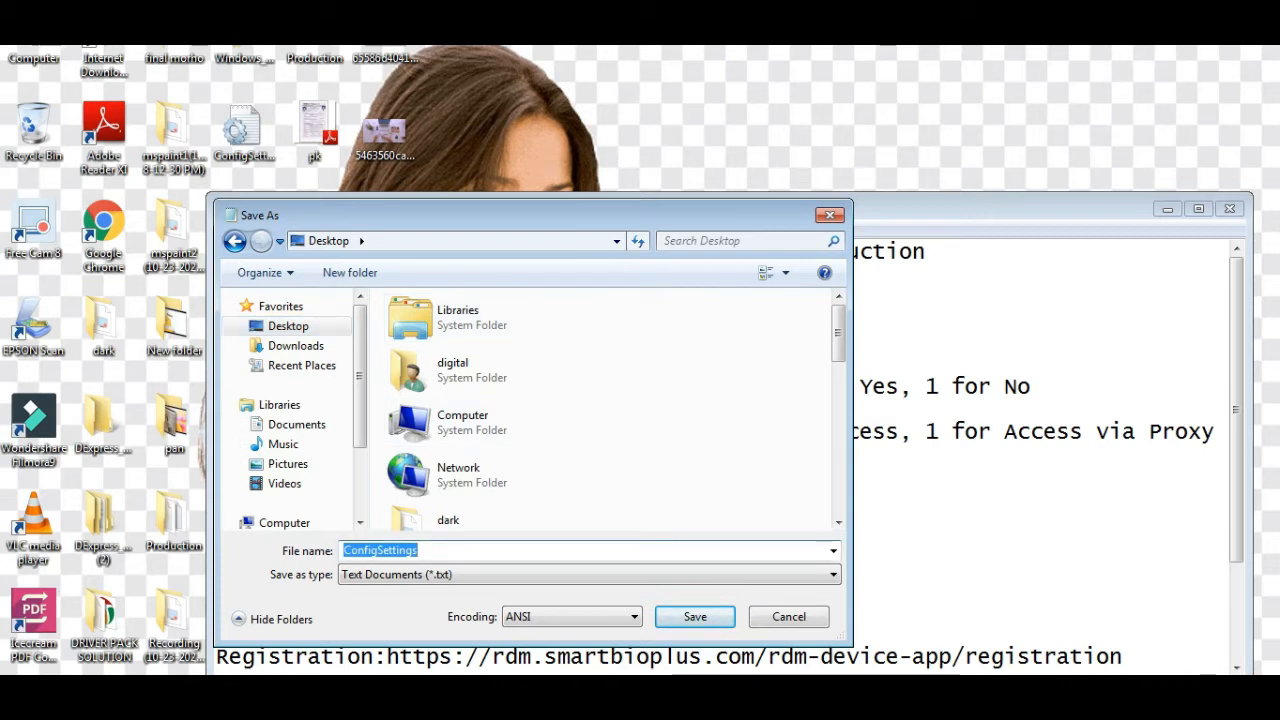
pyautogui.write('D')
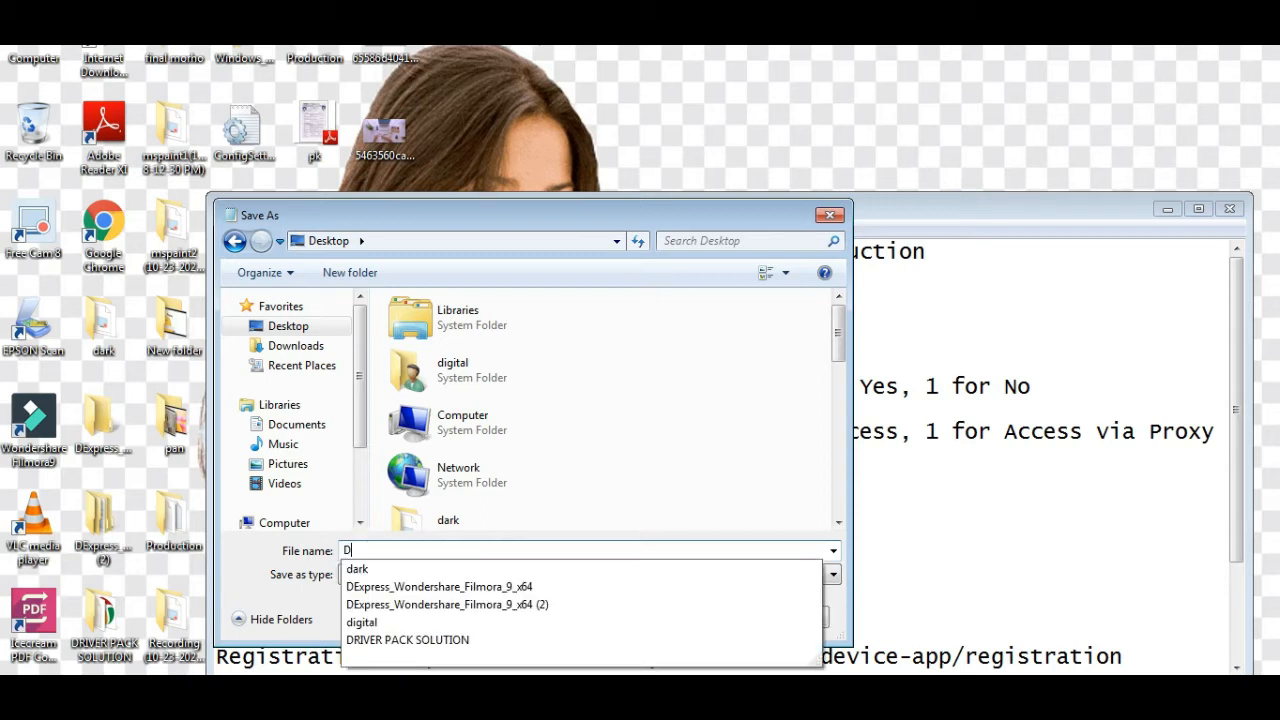
pyautogui.write('IGITAL')
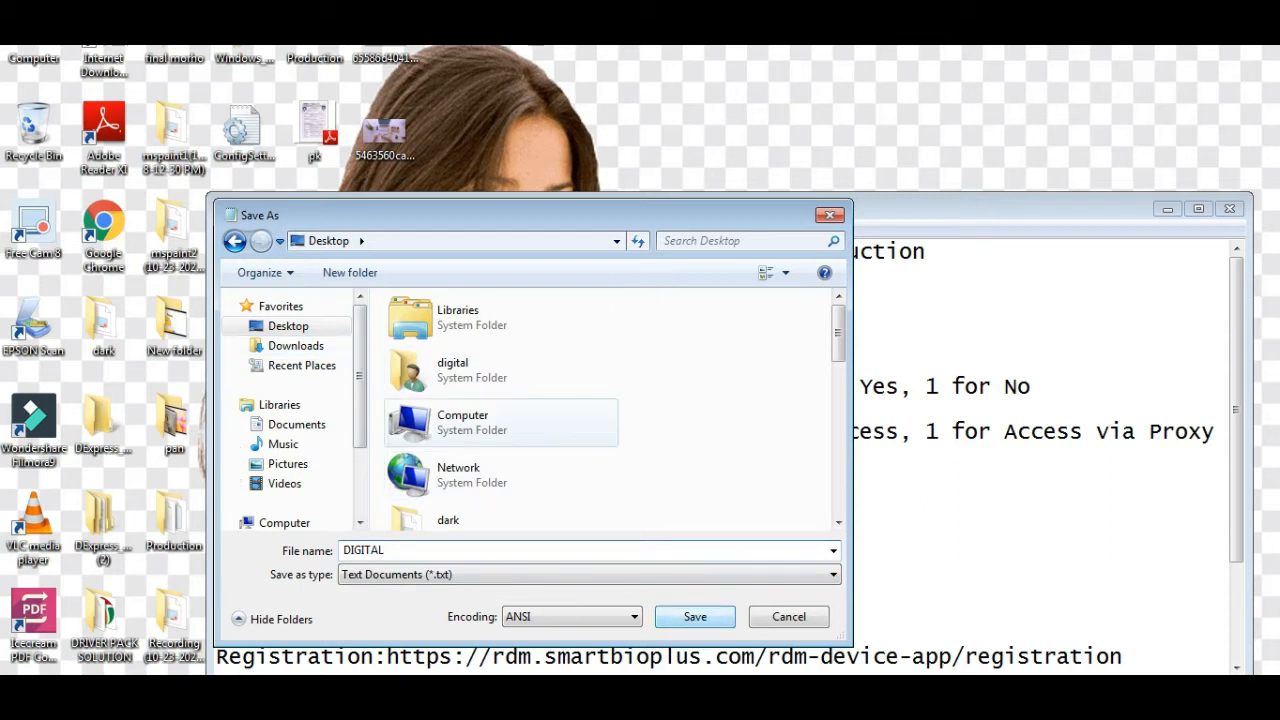
pyautogui.press('Return')
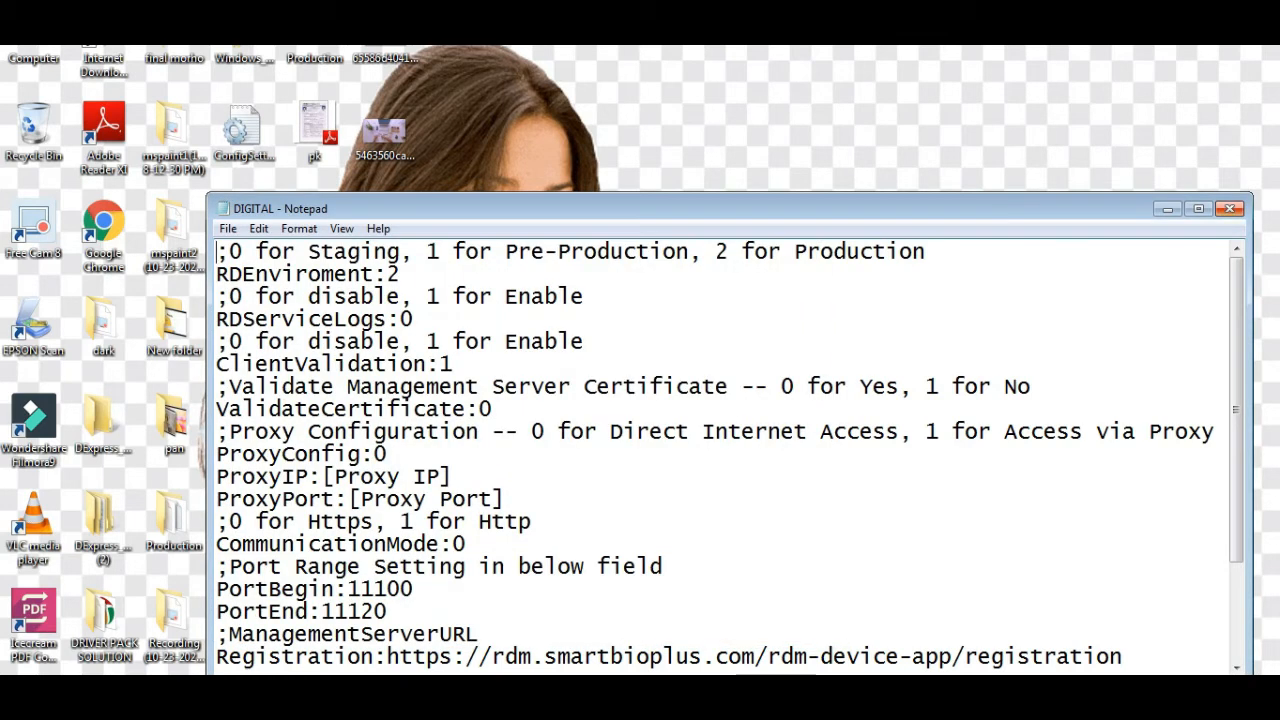
# Step: Close the document, reopen the DIGITAL file from the desktop and view its page setup options without changing them
pyautogui.click(1229, 208)
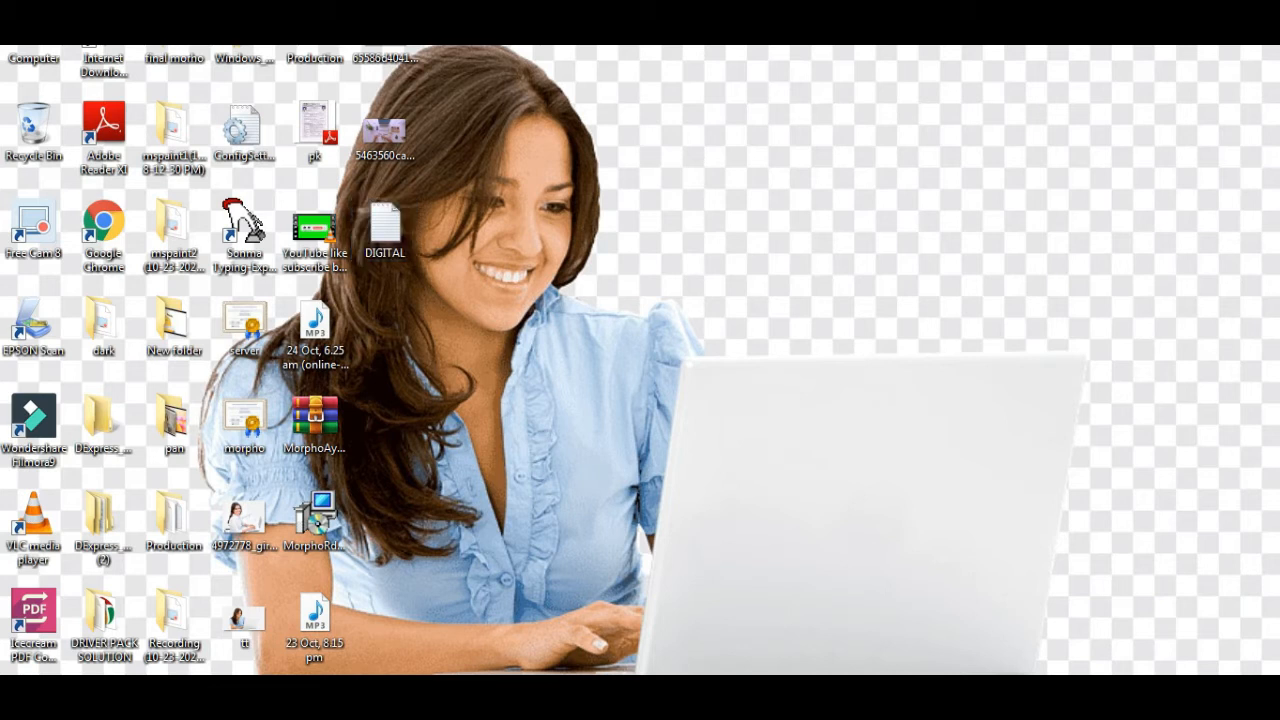
pyautogui.doubleClick(385, 230)
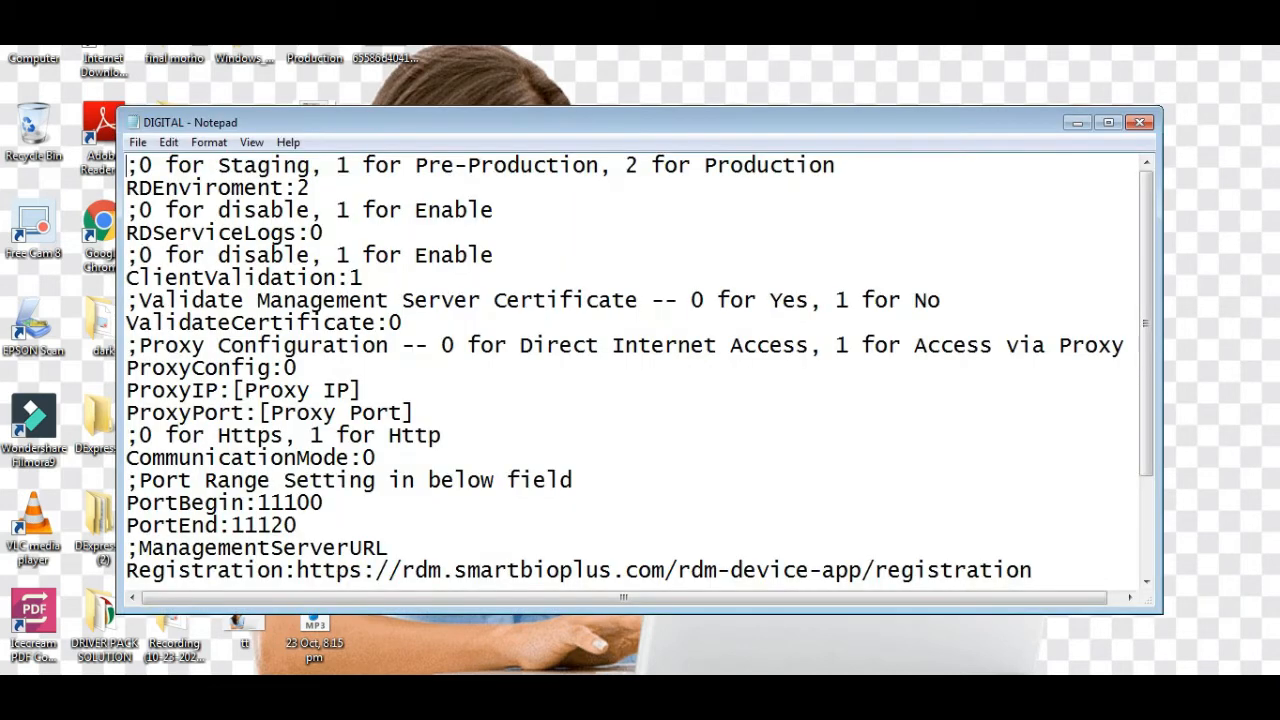
pyautogui.click(138, 143)
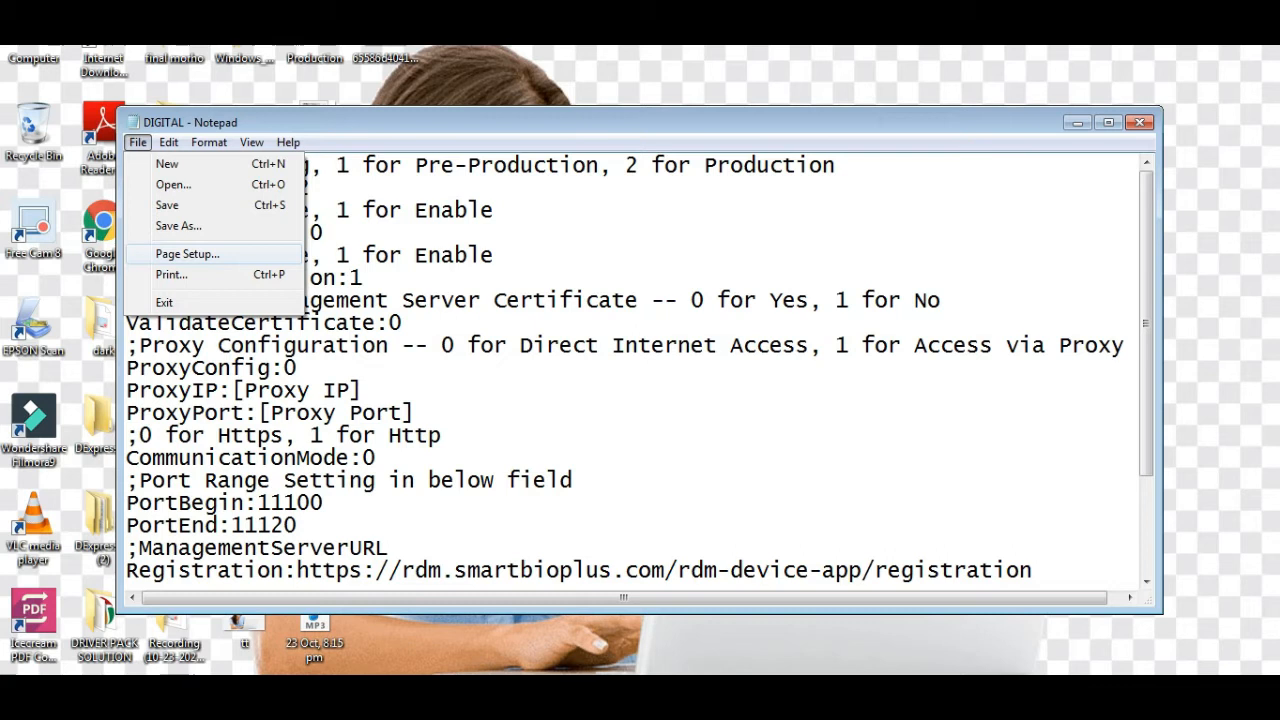
pyautogui.press('Return')
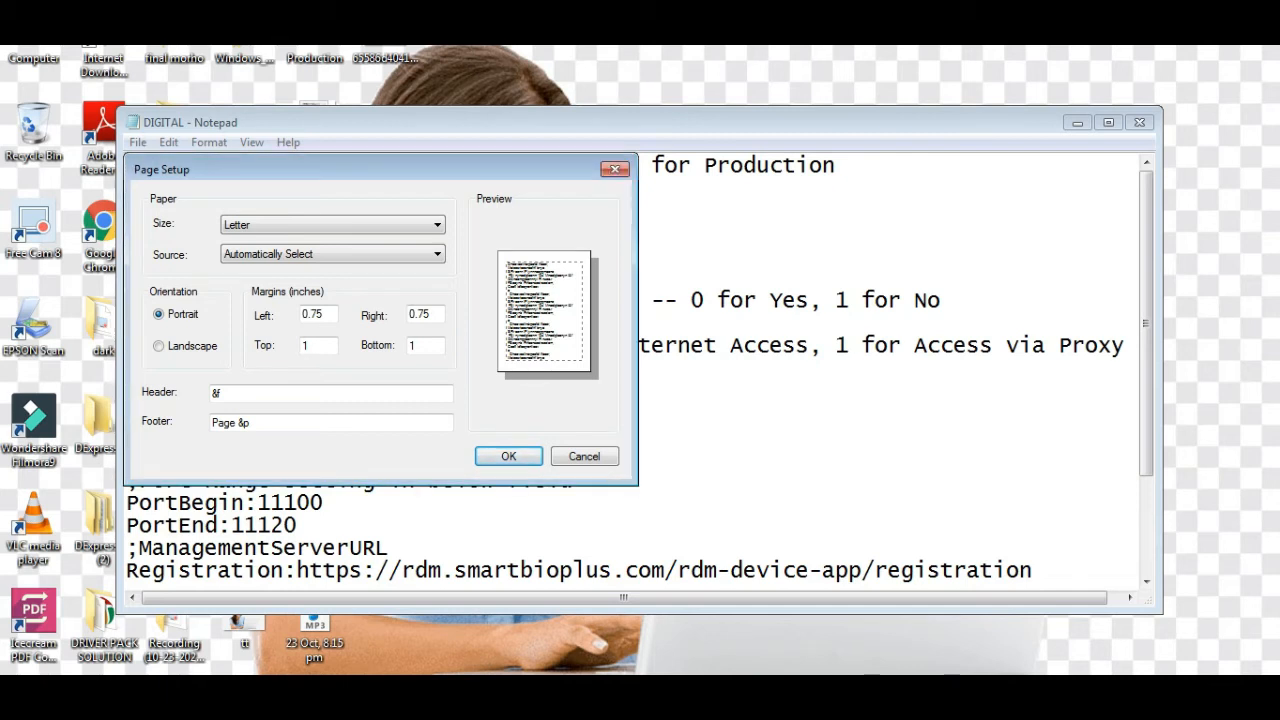
pyautogui.press('Escape')
# Step: Reposition the document window and review the printer and number-of-copies options in the Print dialog without printing
pyautogui.click(1108, 122)
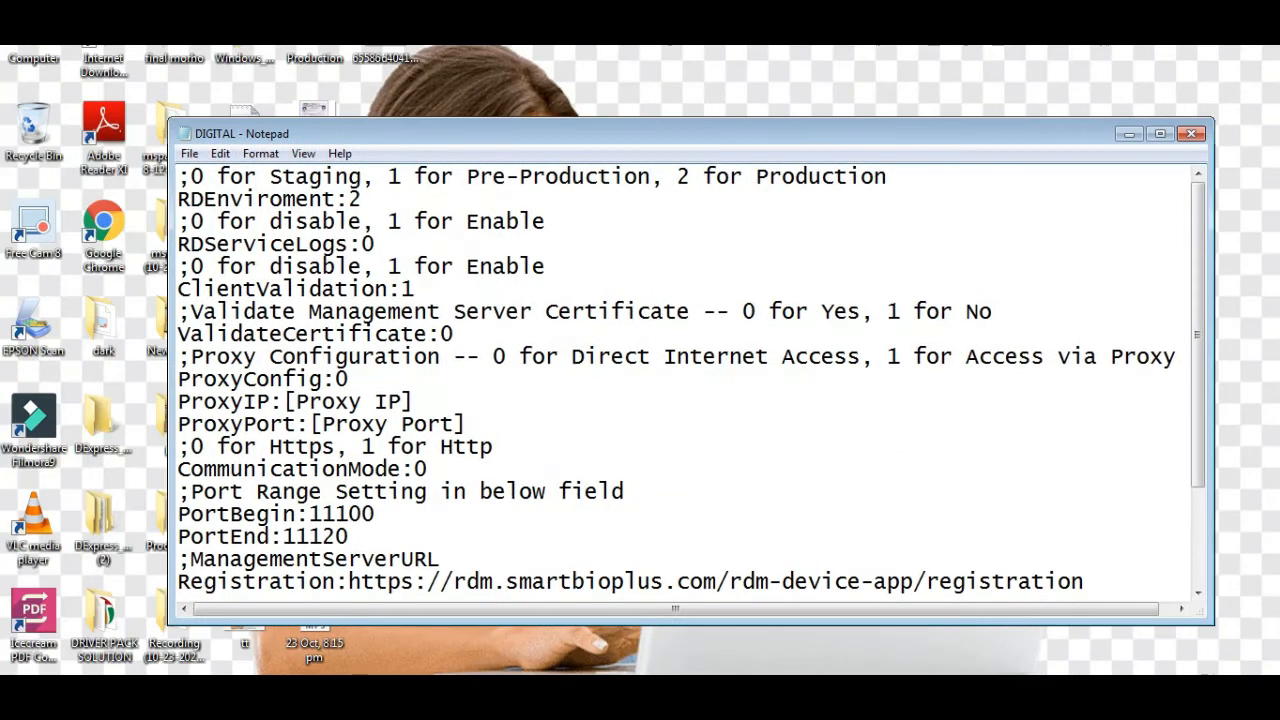
pyautogui.moveTo(640, 133); pyautogui.dragTo(562, 133)
pyautogui.click(111, 153)
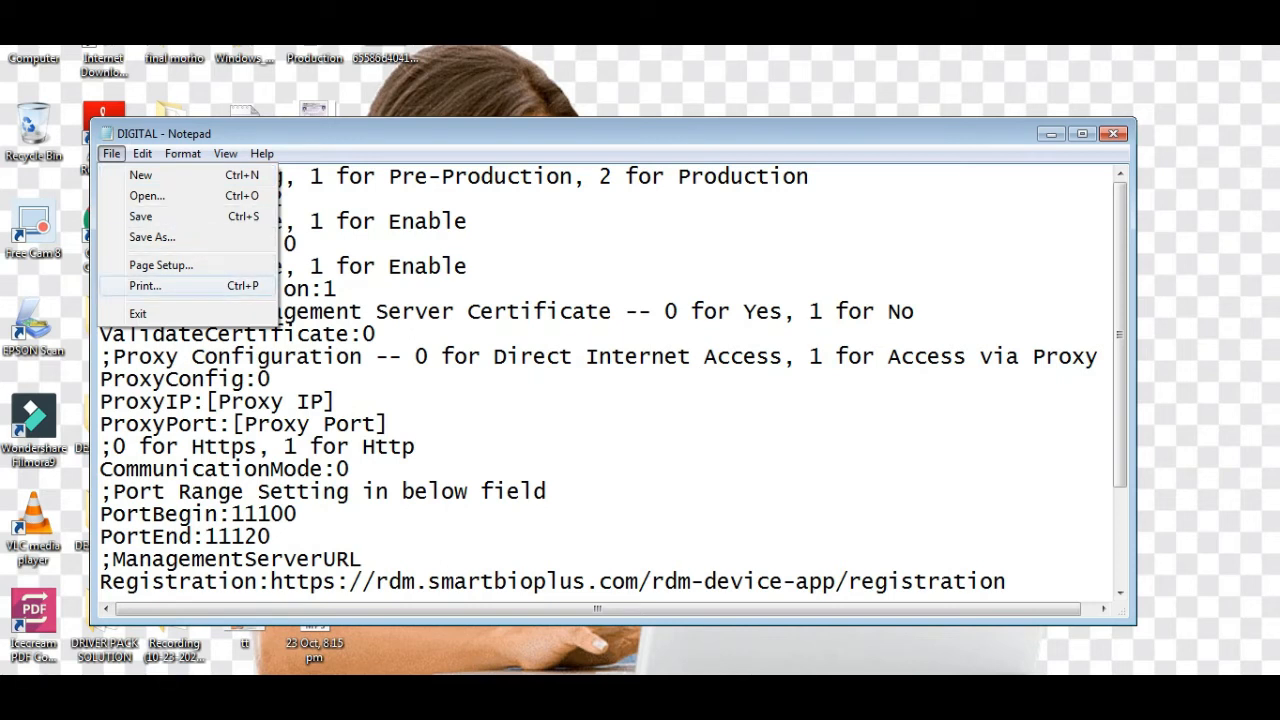
pyautogui.click(145, 285)
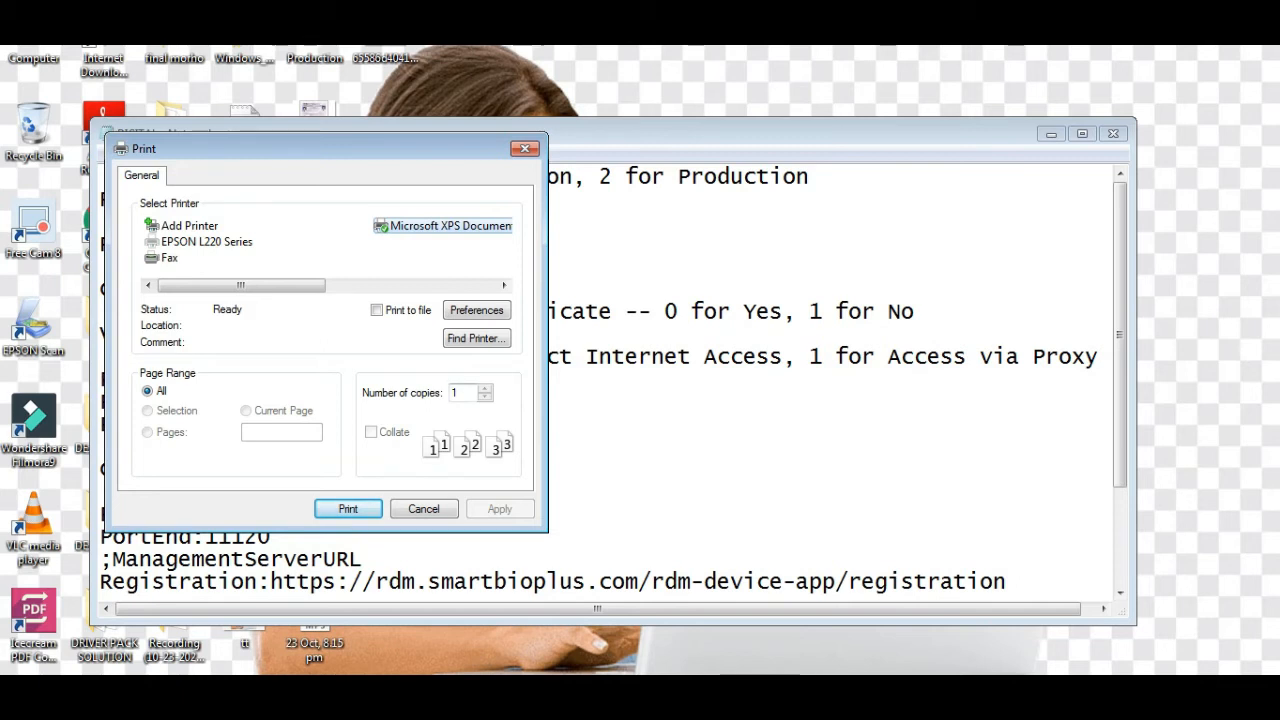
pyautogui.doubleClick(456, 393)
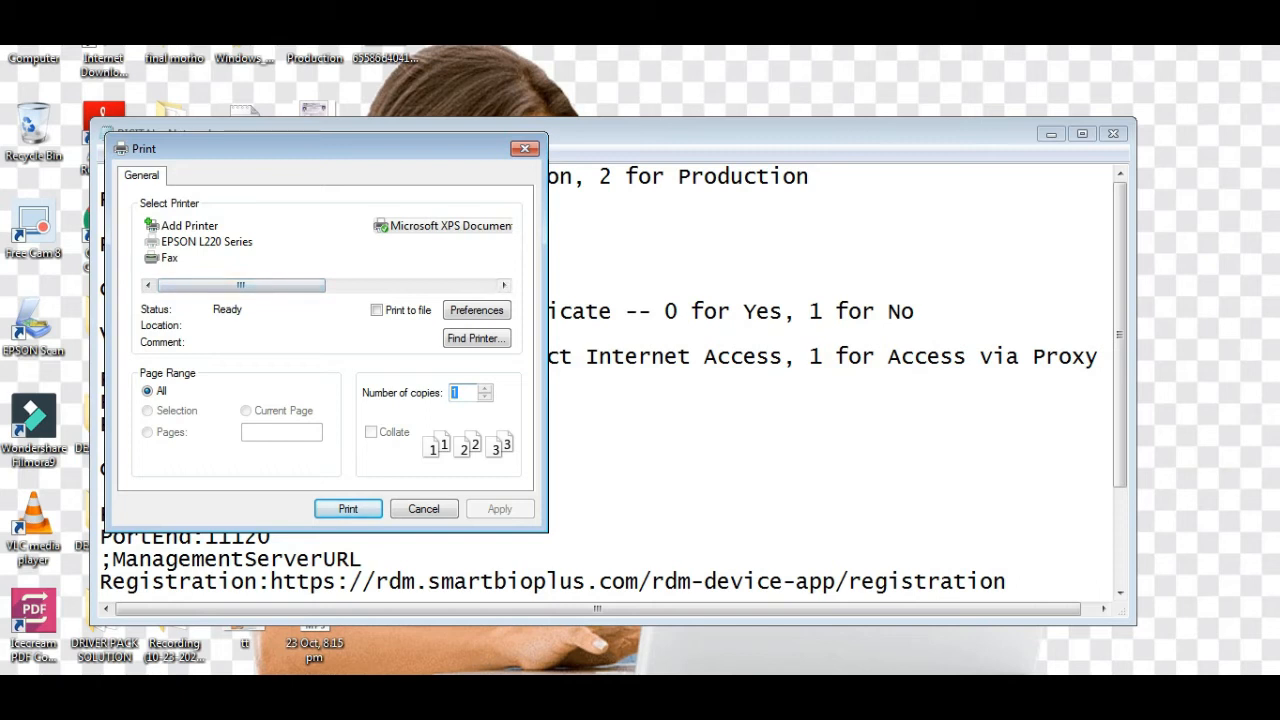
pyautogui.click(424, 509)
# Step: Set the paper size to A4 in the page setup of the DIGITAL document
pyautogui.click(111, 154)
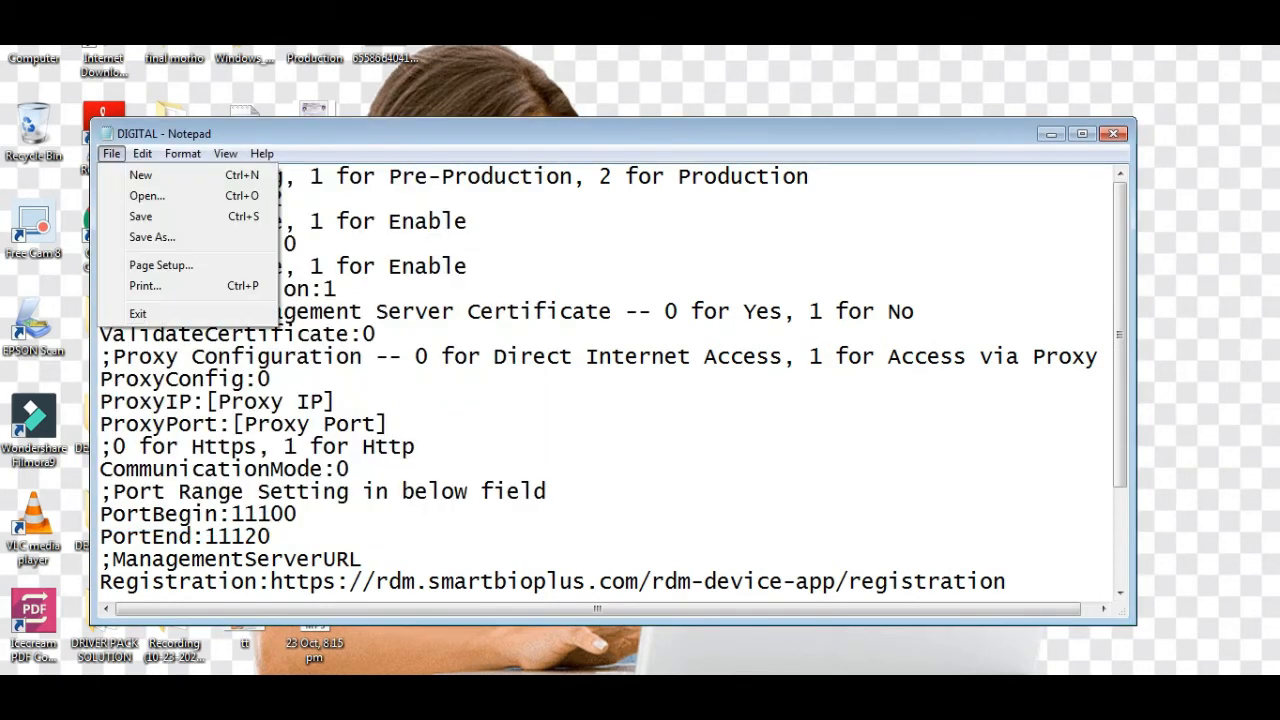
pyautogui.click(161, 265)
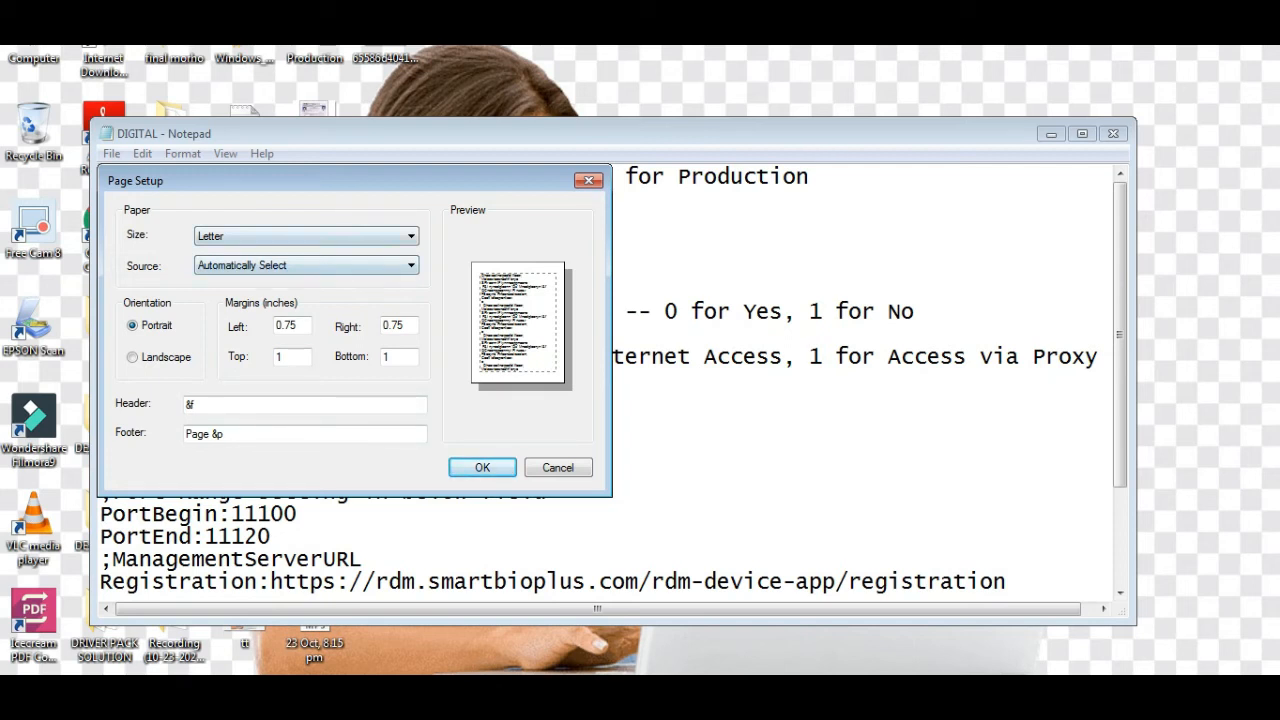
pyautogui.click(306, 236)
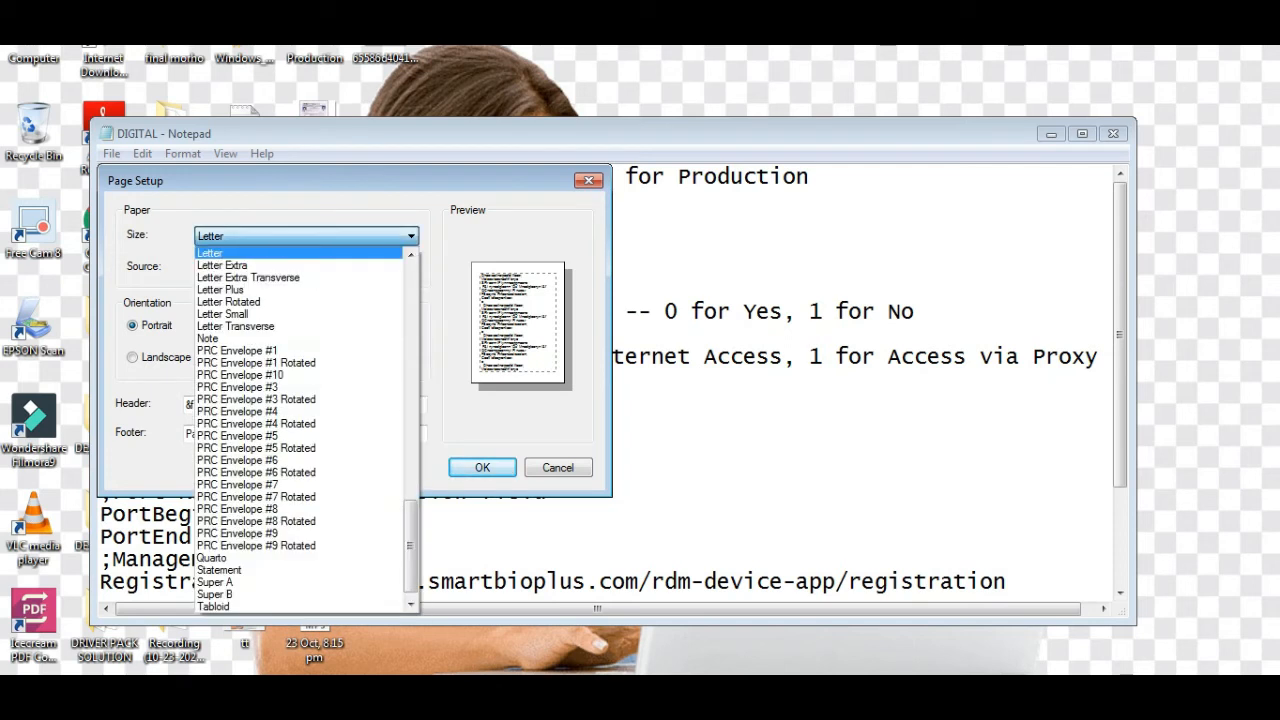
pyautogui.scroll(-1, 300, 545)
pyautogui.scroll(9, 300, 430)
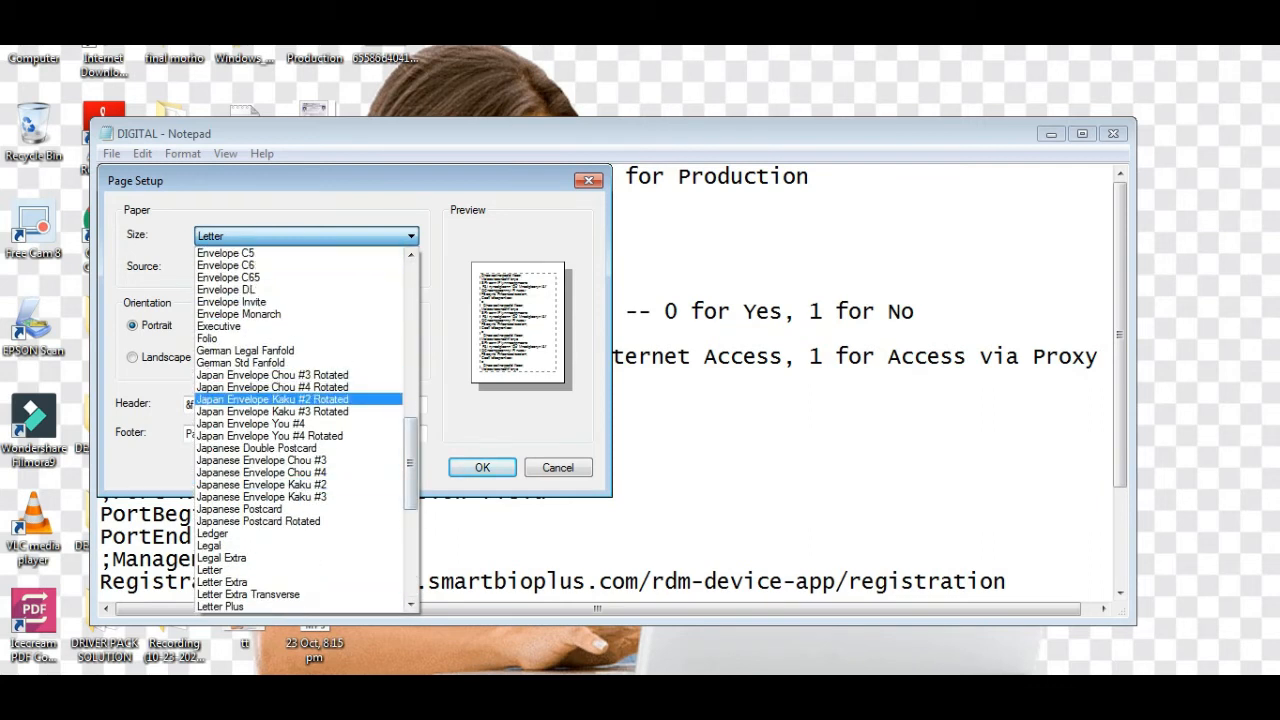
pyautogui.press('Escape')
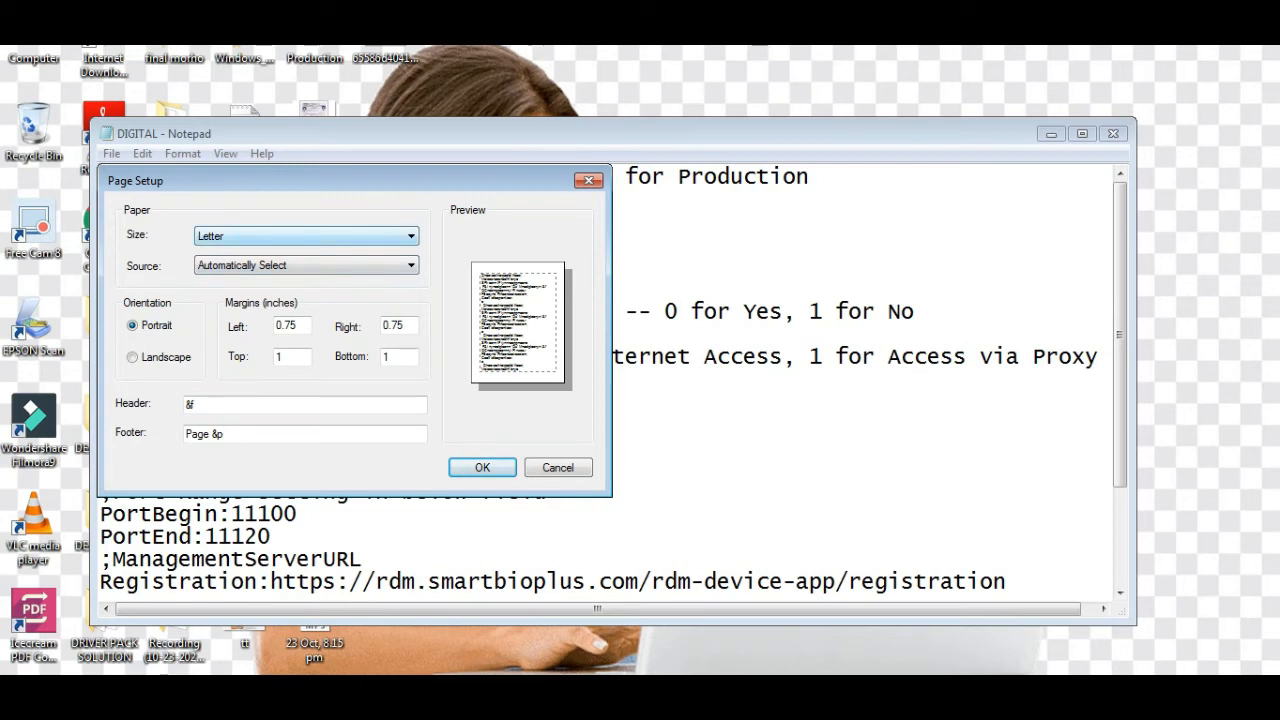
pyautogui.click(306, 236)
pyautogui.press('a')
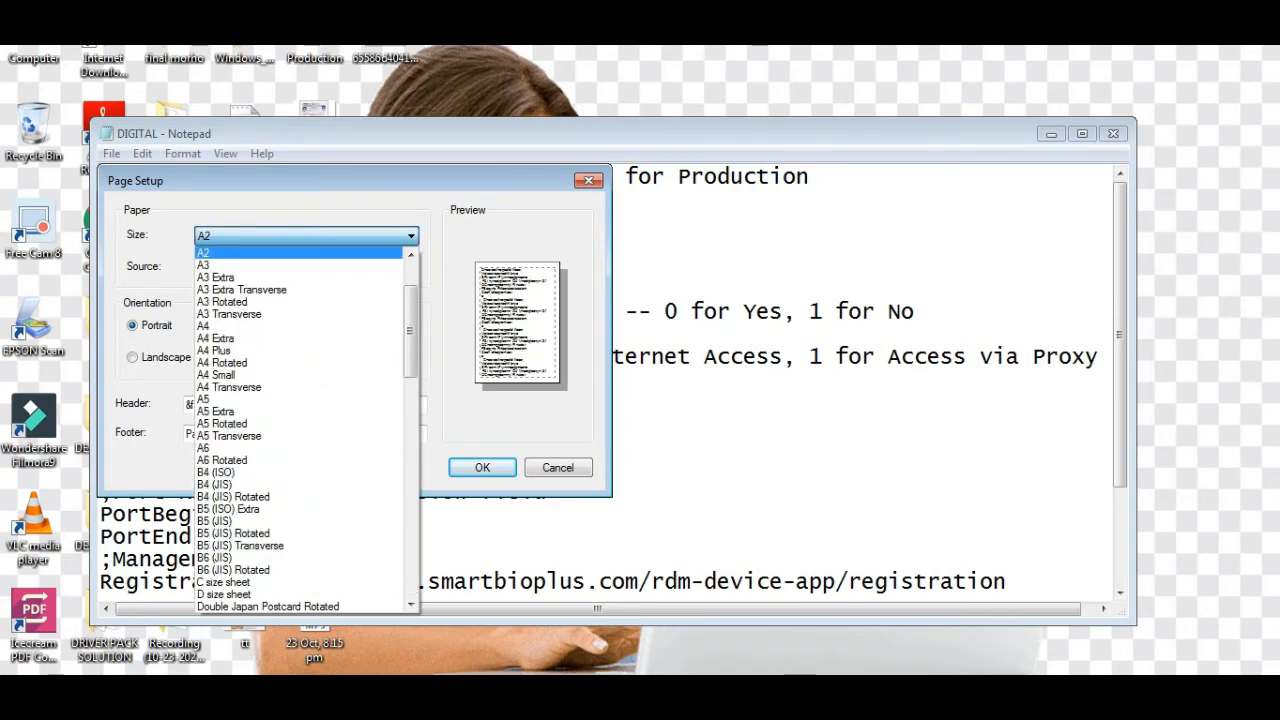
pyautogui.click(204, 326)
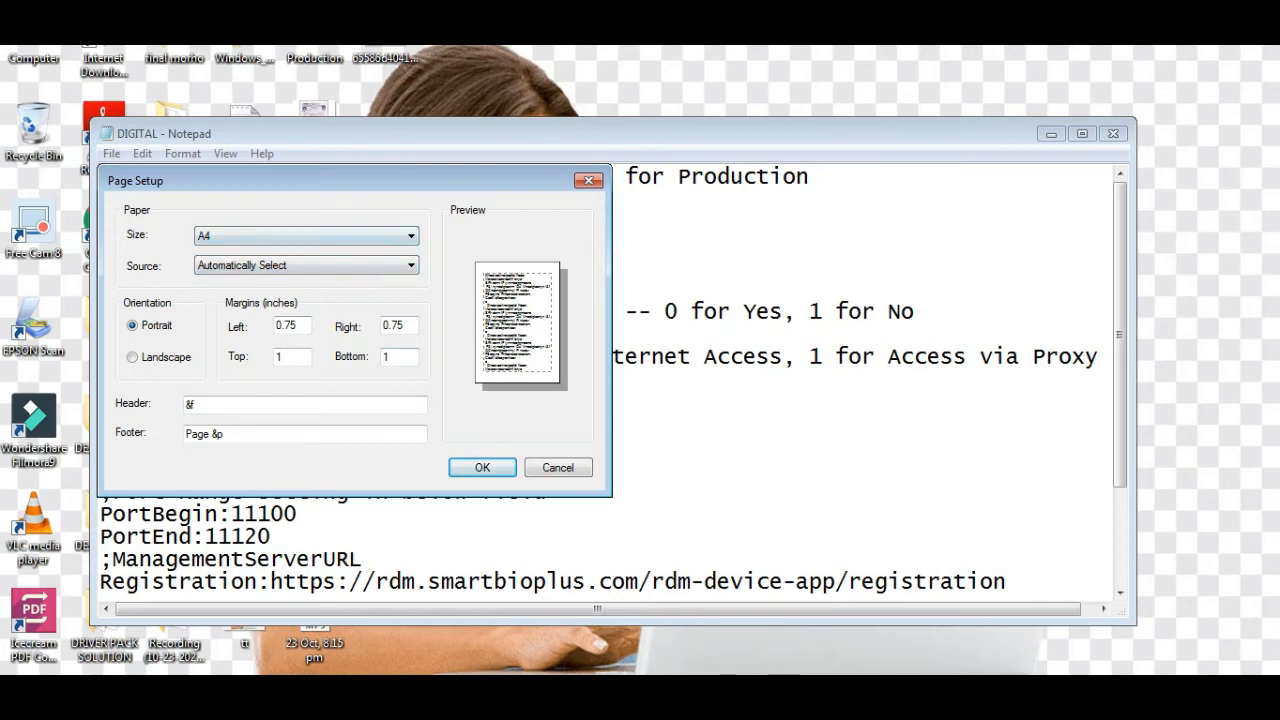
pyautogui.press('Return')
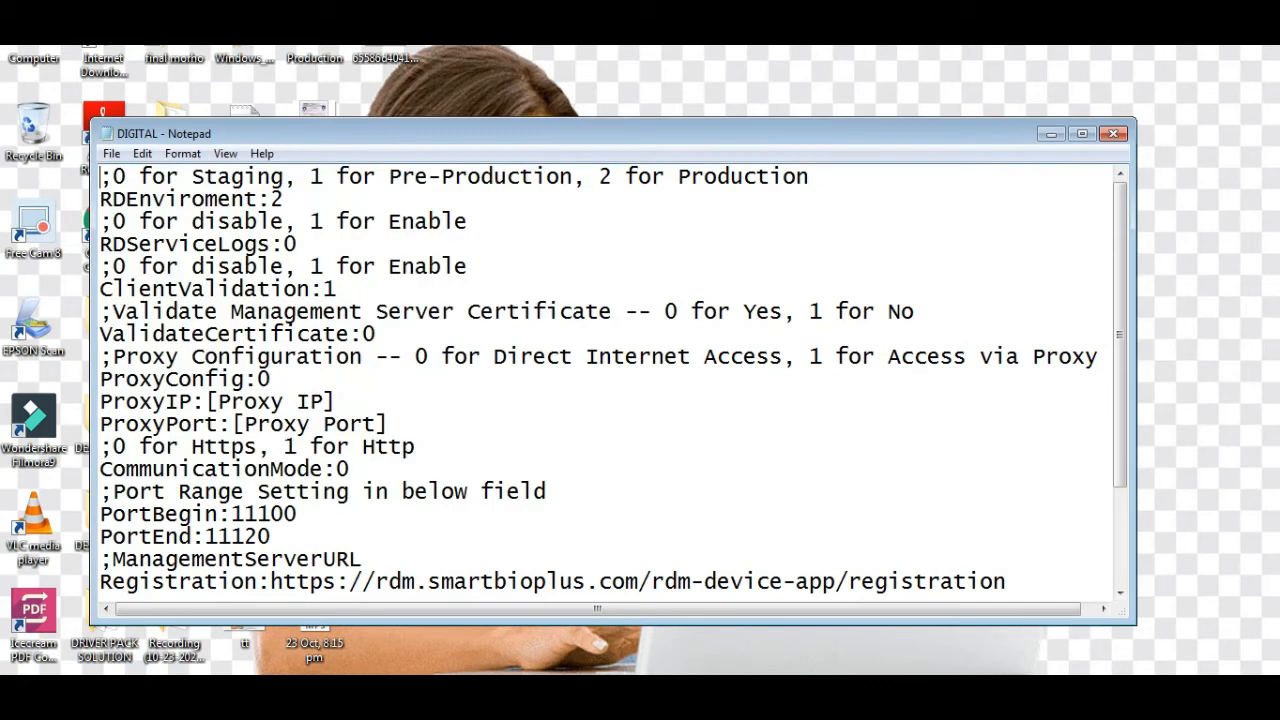
# Step: Examine the Exit command and the editing commands from Undo to Time/Date, and finish with the DIGITAL window maximized
pyautogui.click(111, 153)
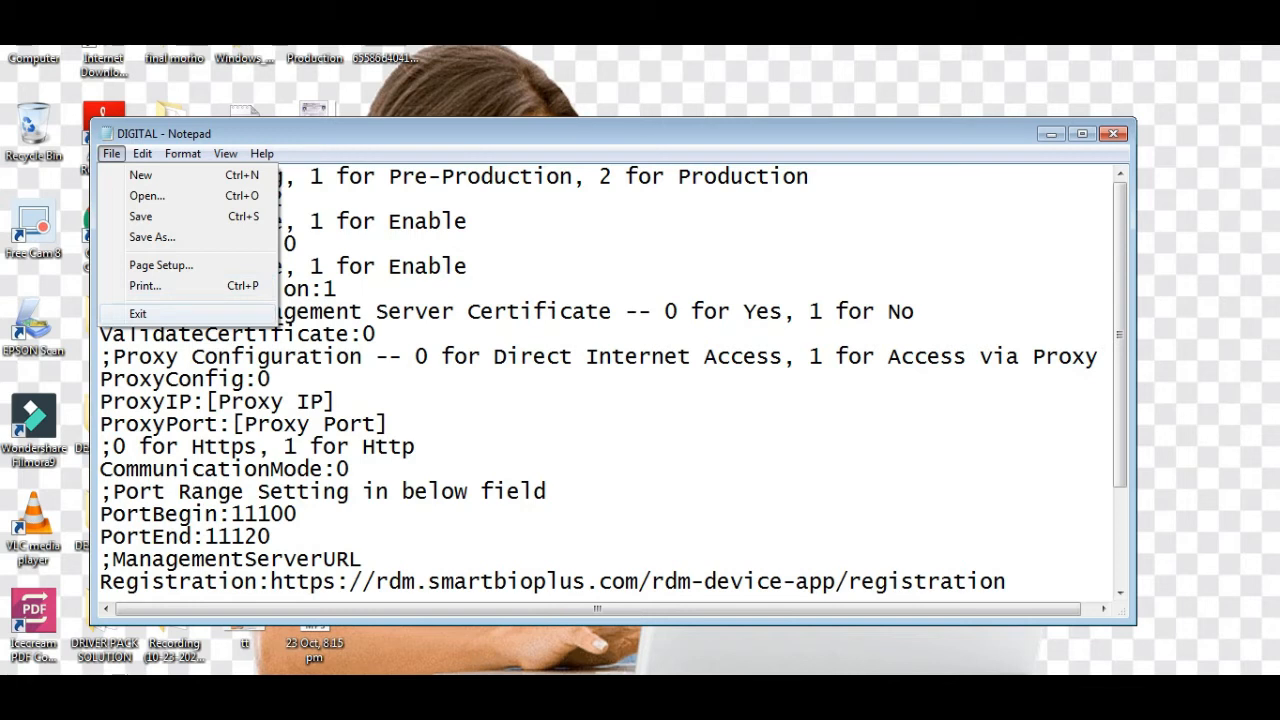
pyautogui.click(470, 222)
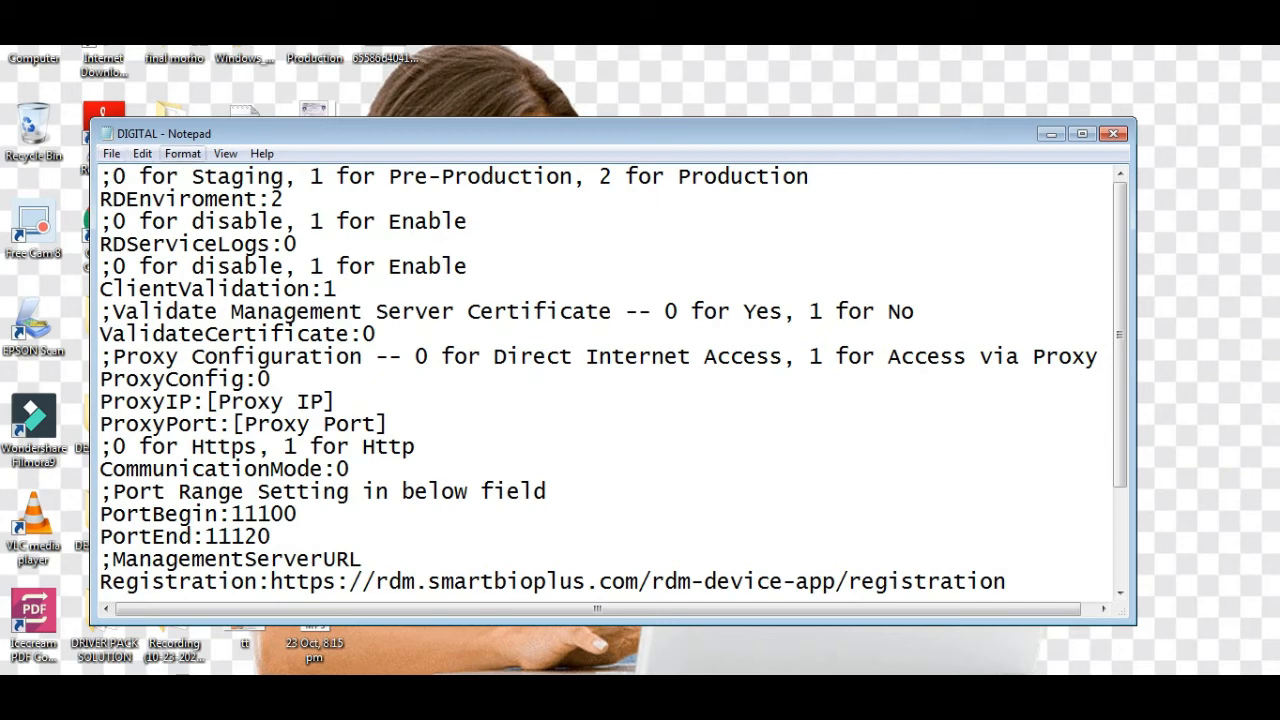
pyautogui.click(142, 154)
pyautogui.moveTo(225, 154)
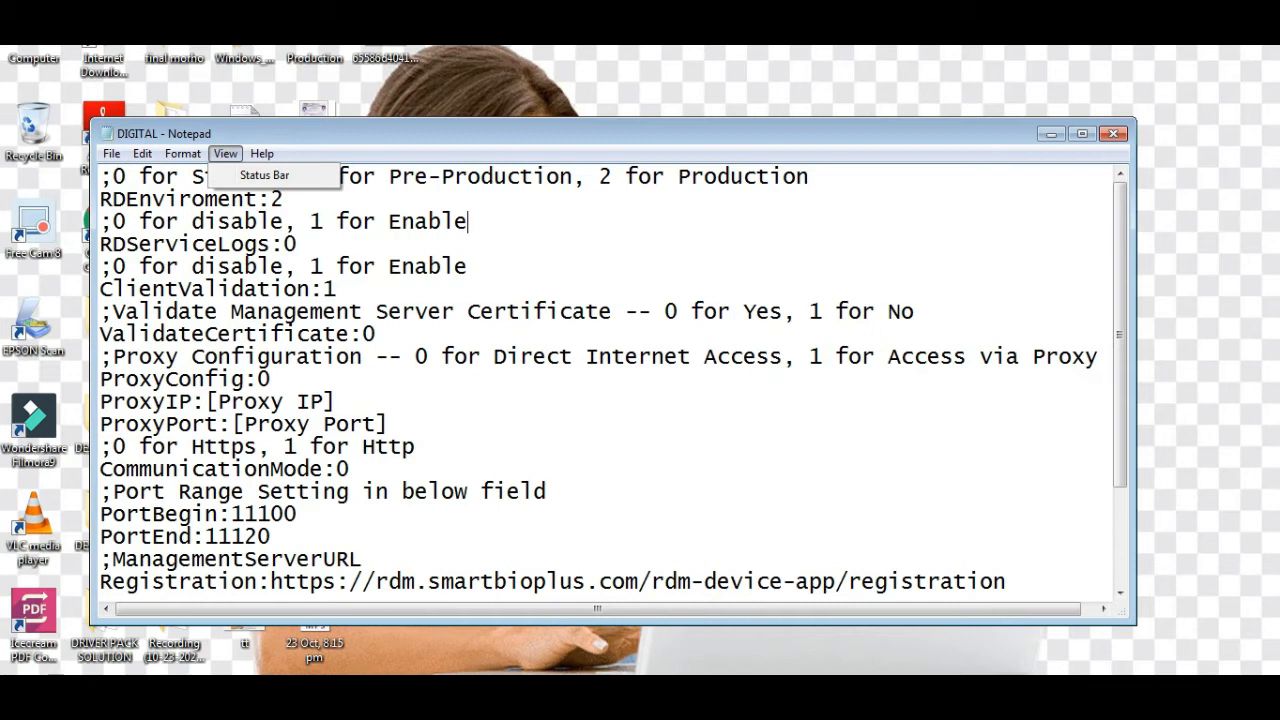
pyautogui.doubleClick(800, 133)
pyautogui.moveTo(800, 8); pyautogui.dragTo(802, 83)
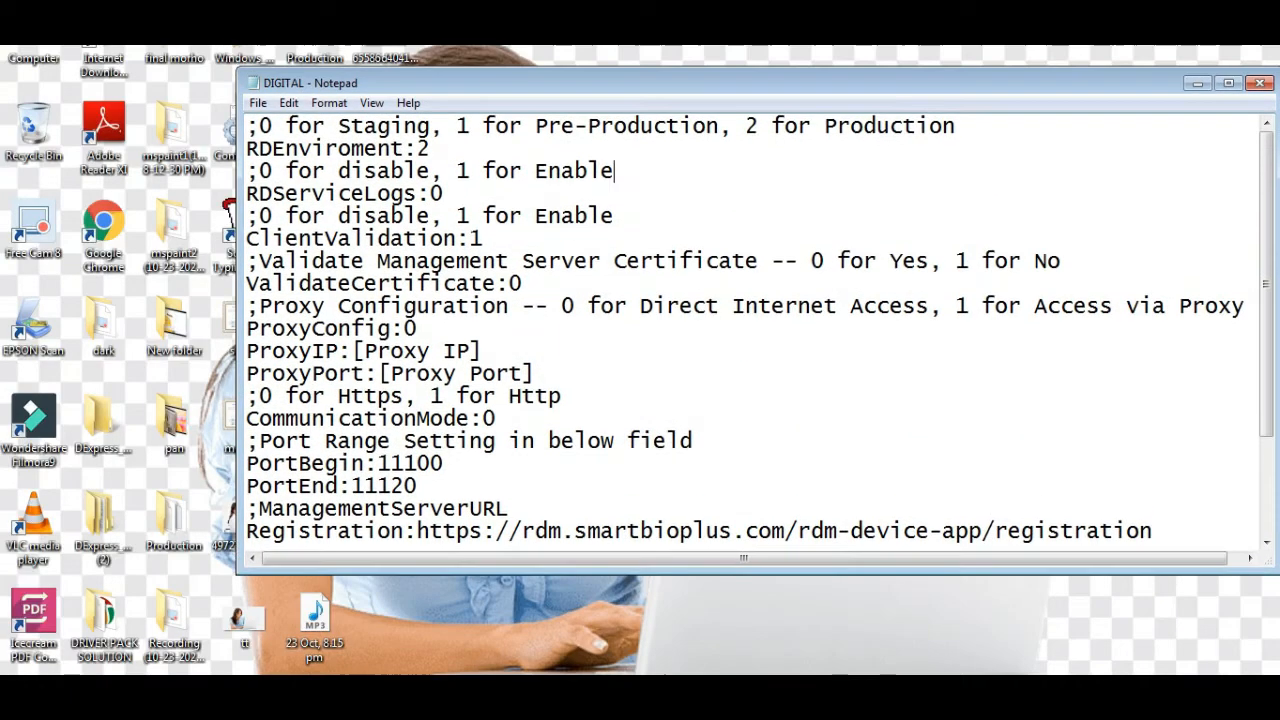
pyautogui.click(288, 103)
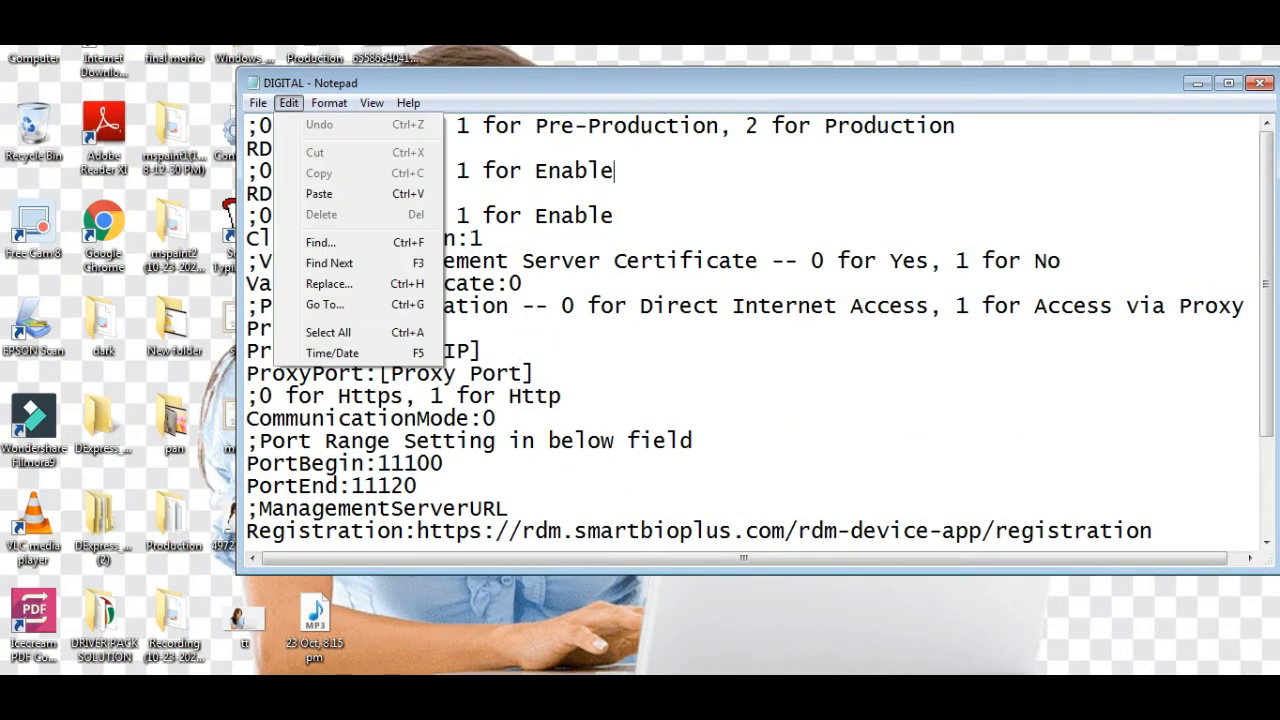
pyautogui.moveTo(740, 83); pyautogui.dragTo(638, 107)
pyautogui.click(1128, 108)
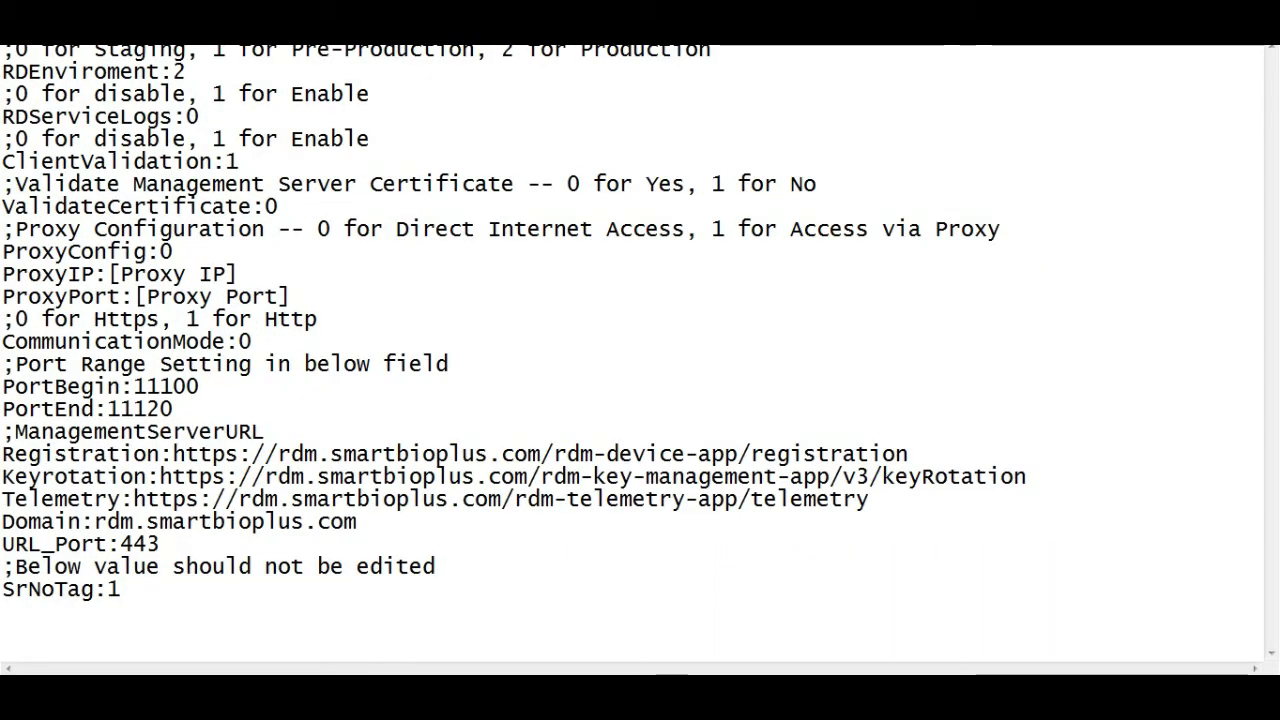
pyautogui.click(1234, 7)
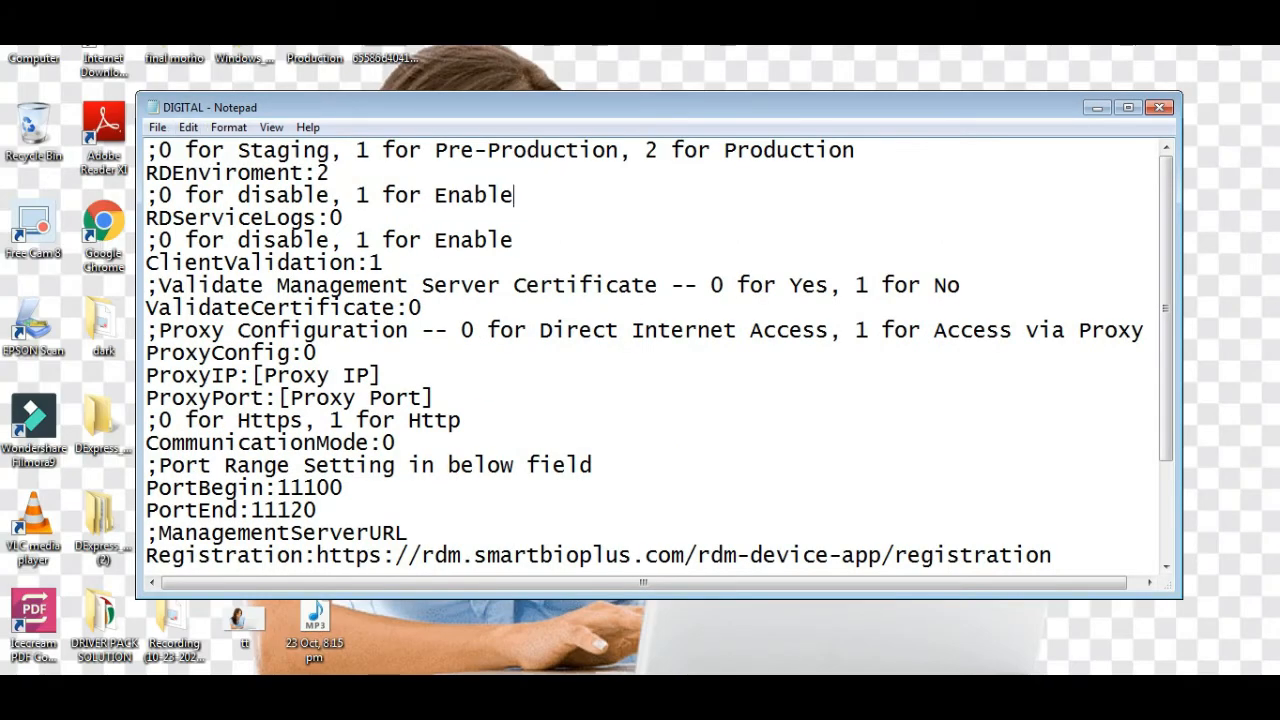
pyautogui.click(188, 127)
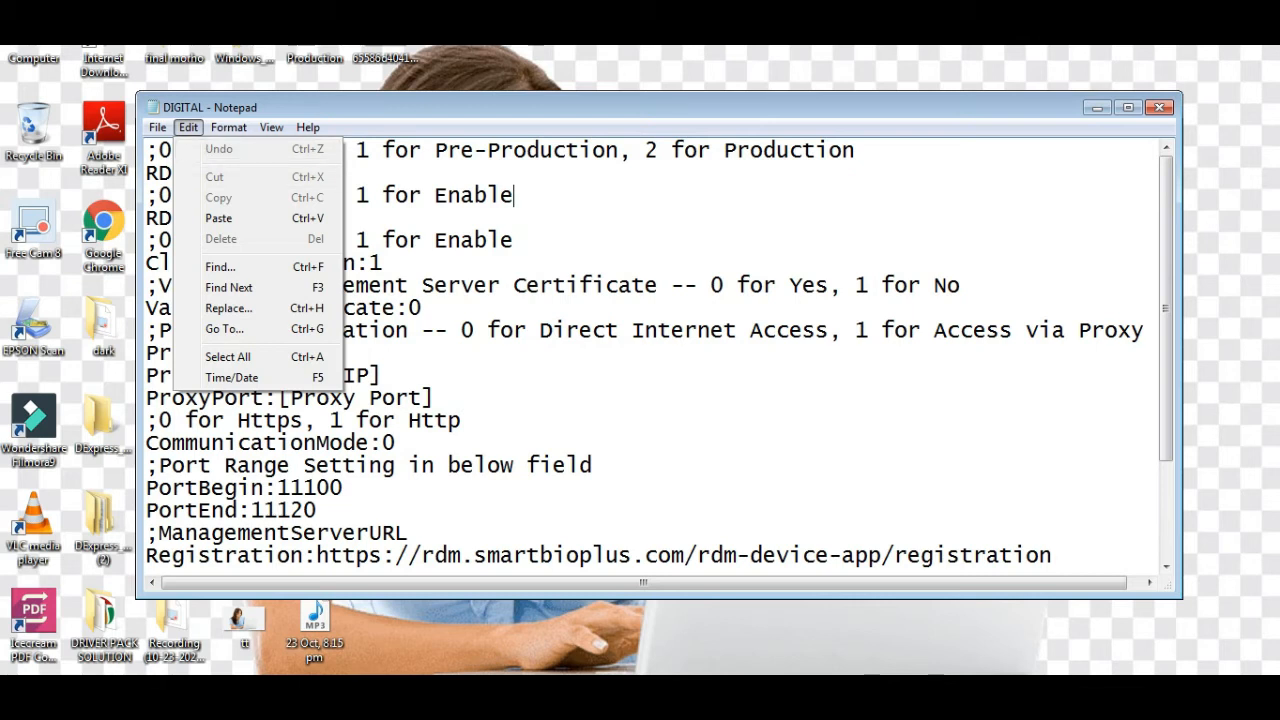
pyautogui.click(352, 218)
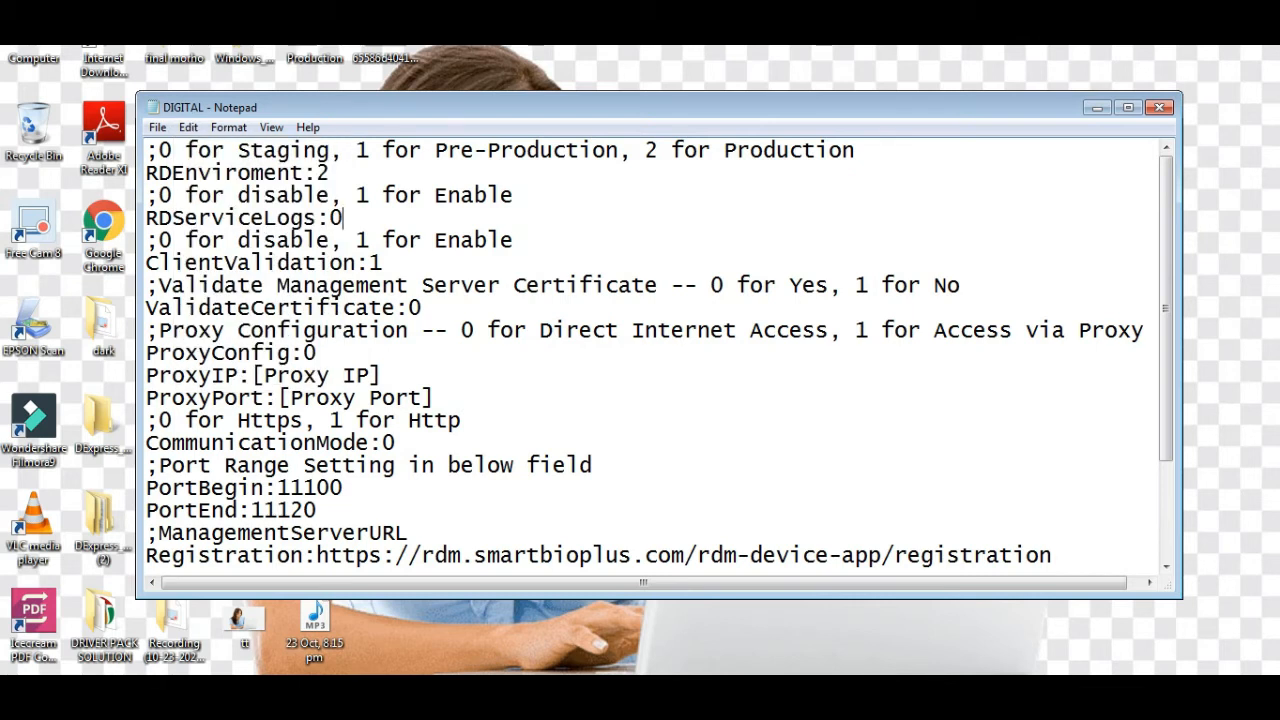
pyautogui.click(1127, 107)
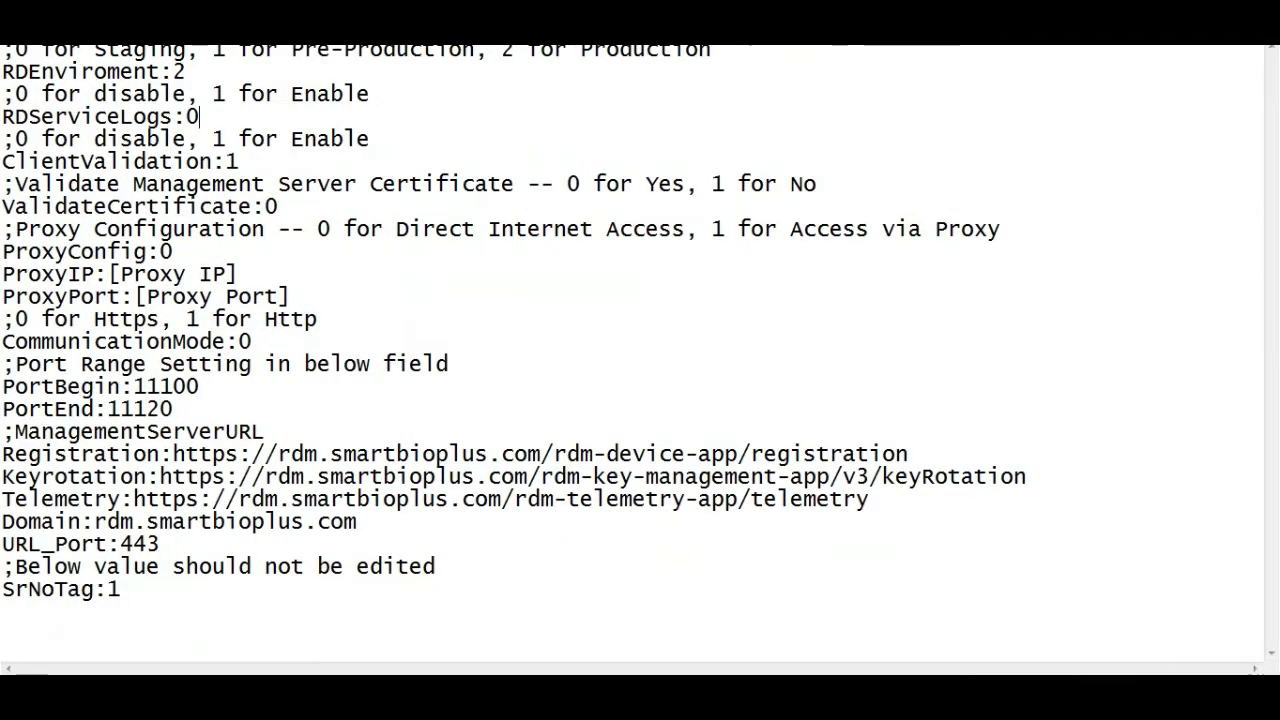
# Step: Delete the ";0 for disable, 1 for Enable" line directly above RDServiceLogs:0, leaving no blank line in its place
pyautogui.moveTo(3, 94); pyautogui.dragTo(371, 94)
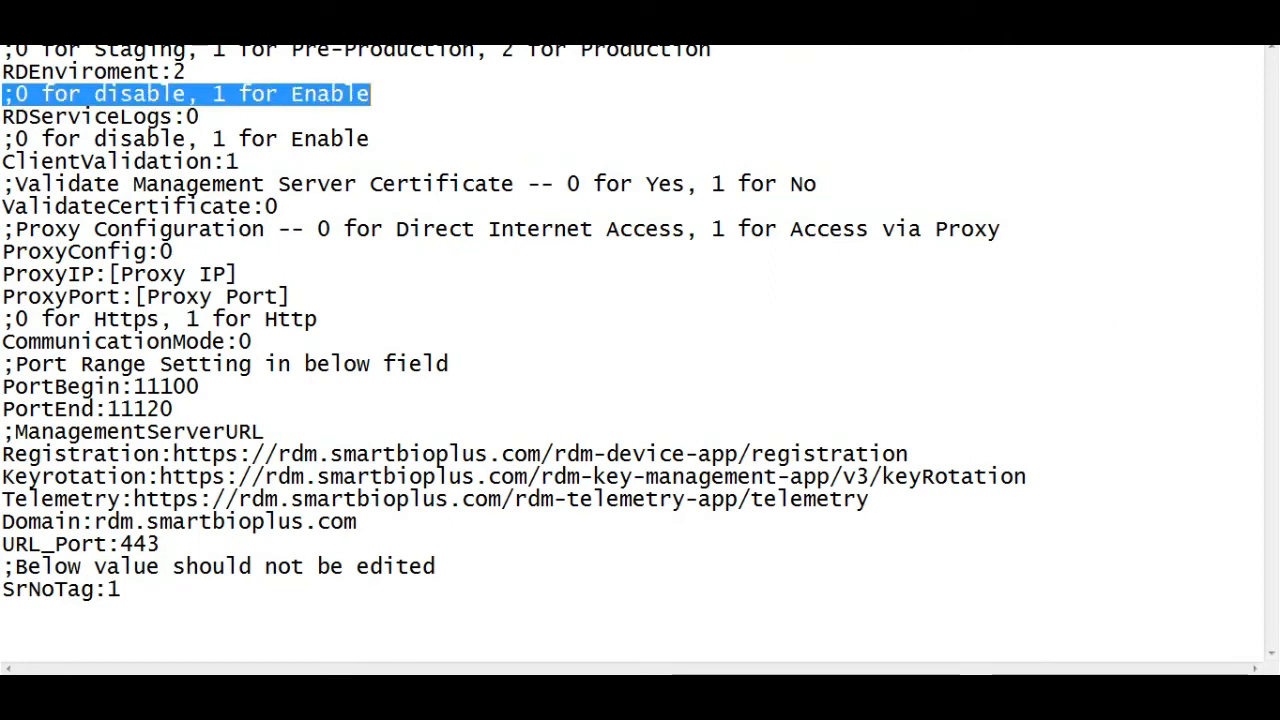
pyautogui.press('BackSpace')
pyautogui.press('BackSpace')
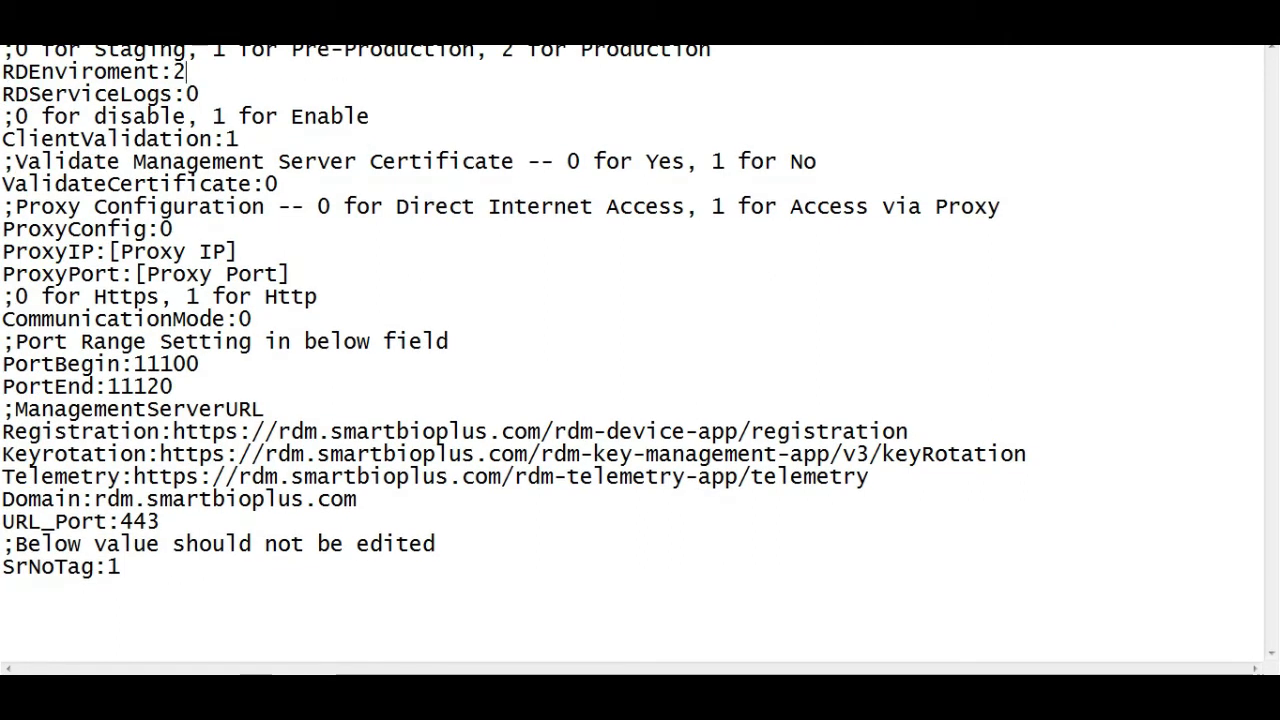
# Step: Delete the document's last two lines, ";Below value should not be edited" and "SrNoTag:1"
pyautogui.hotkey('ctrl', 'End')
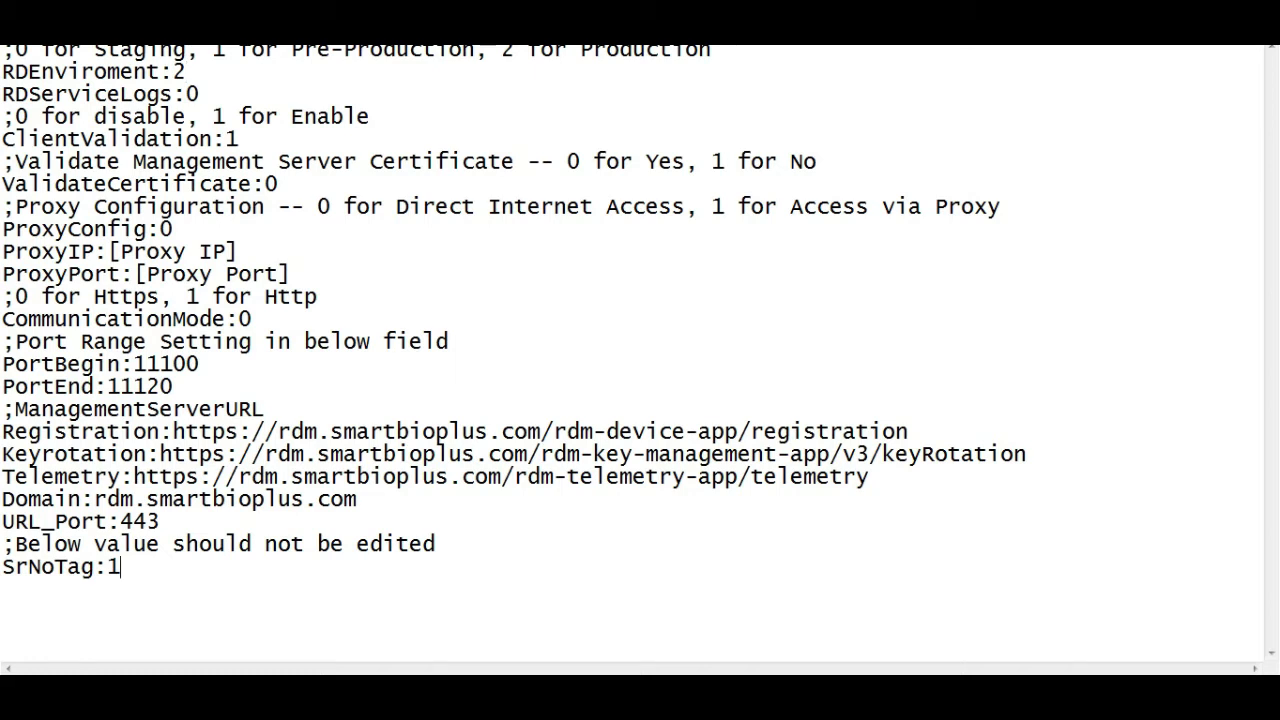
pyautogui.hotkey('shift', 'Home')
pyautogui.hotkey('shift', 'Up')
pyautogui.press('BackSpace')
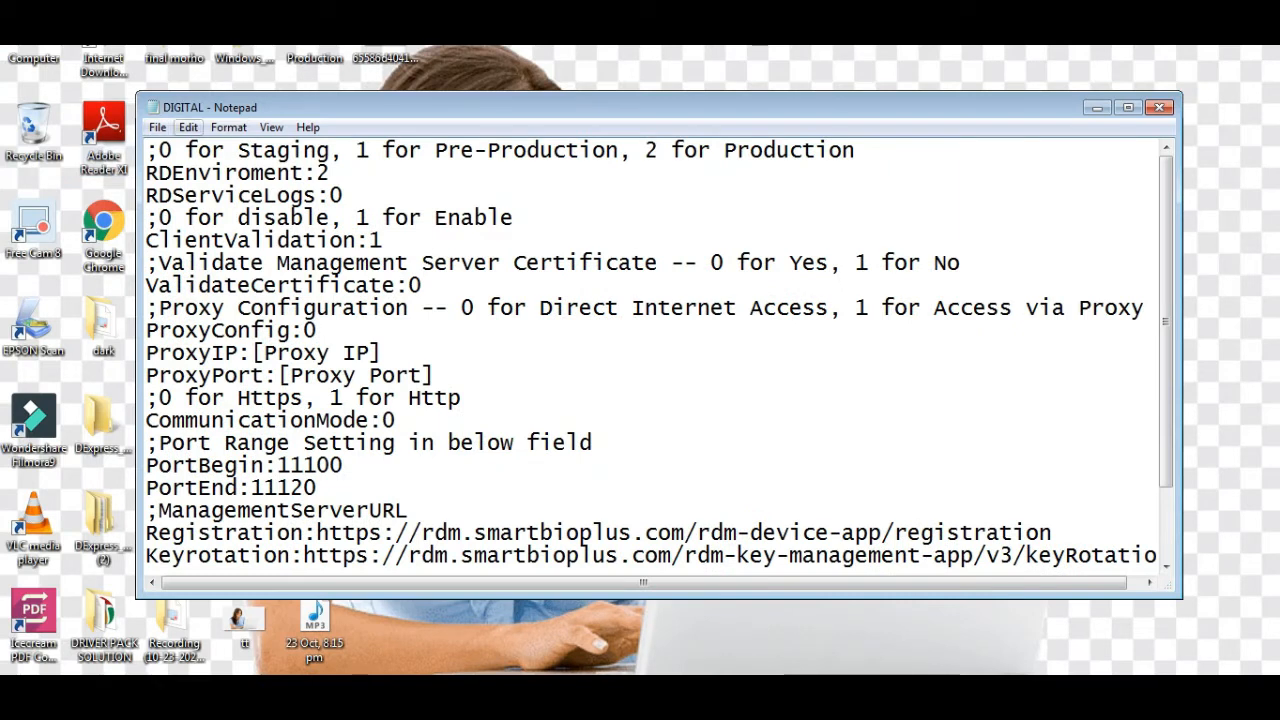
# Step: Undo the deletion of the document's last two lines and clear the selection on them
pyautogui.click(188, 127)
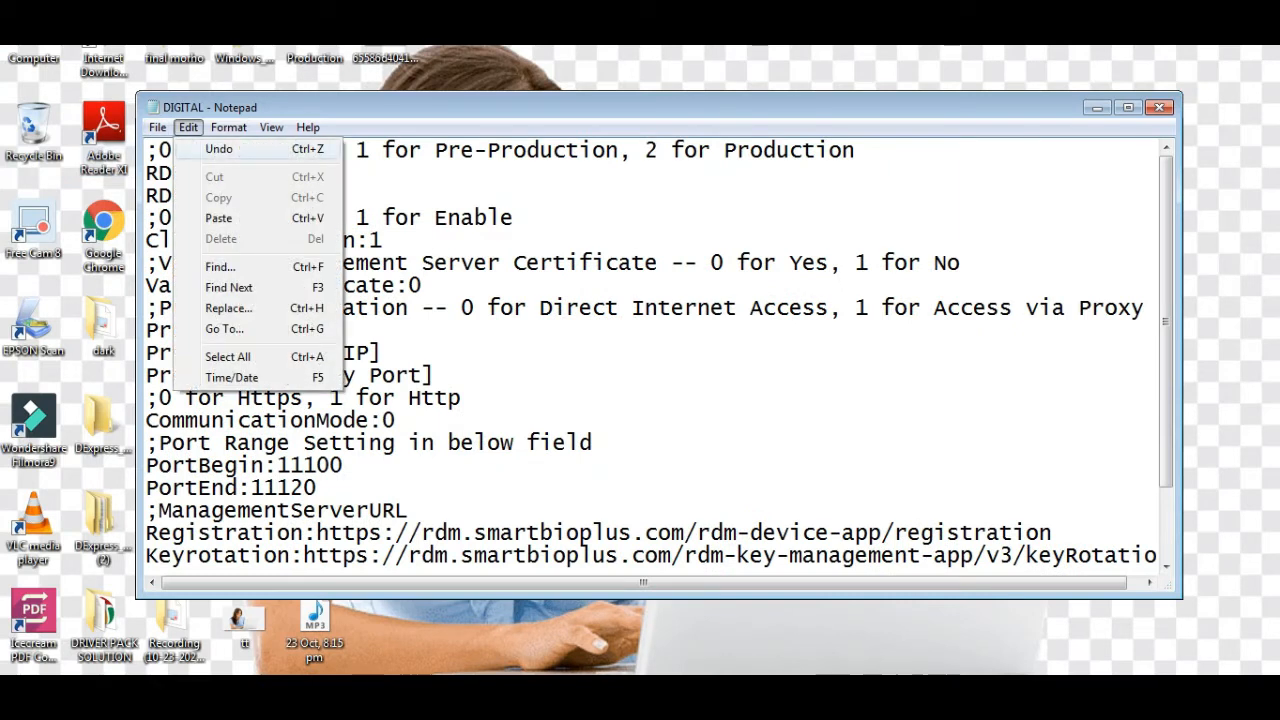
pyautogui.click(219, 148)
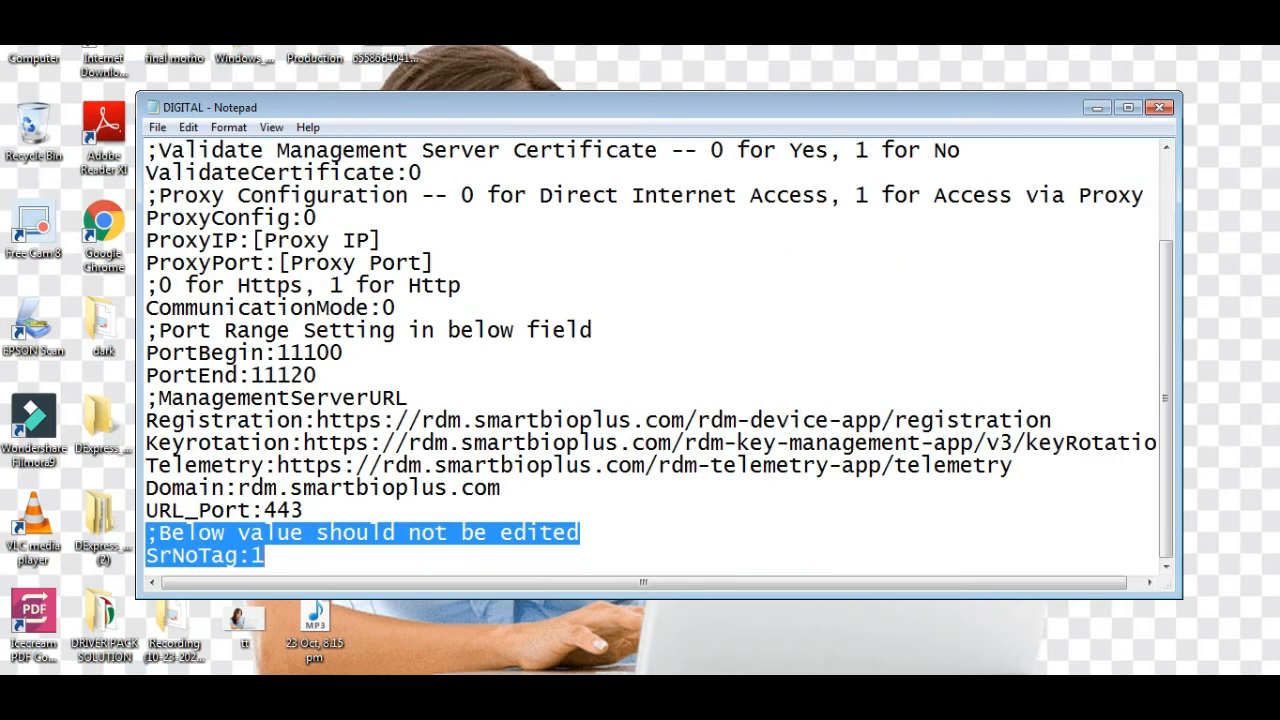
pyautogui.click(266, 556)
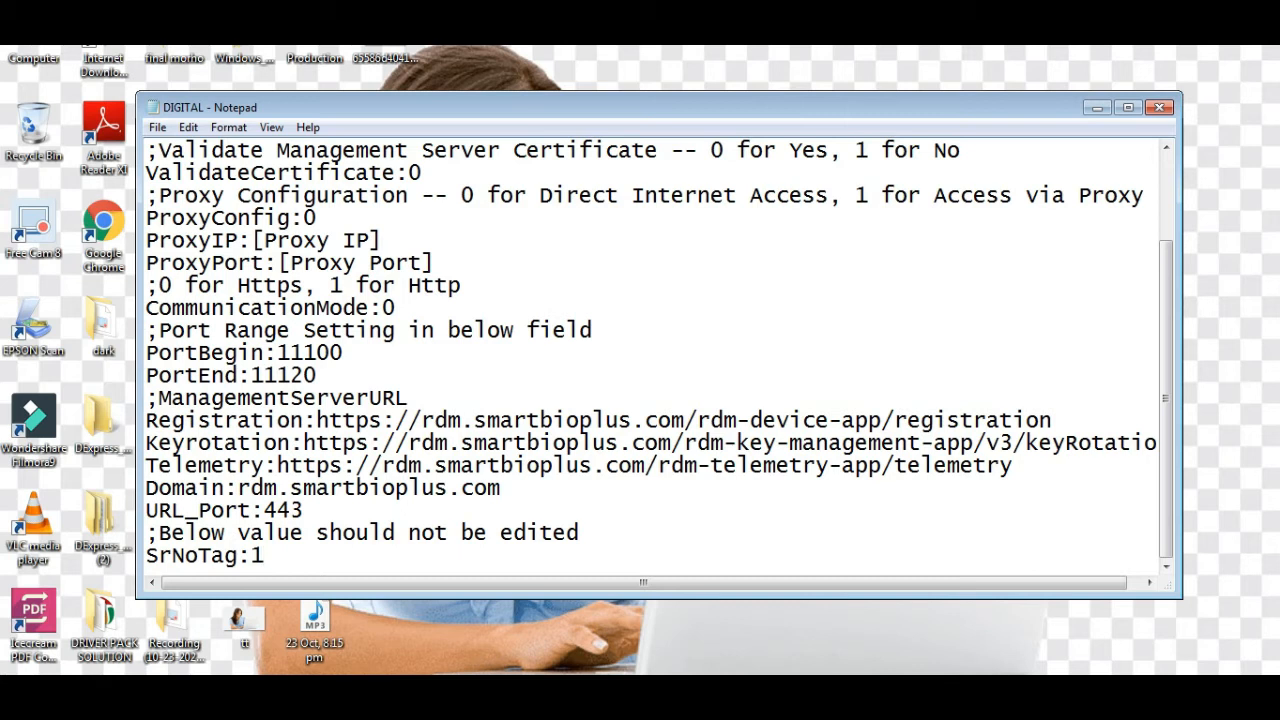
# Step: Insert eight blank lines between RDEnviroment:2 and RDServiceLogs:0
pyautogui.click(188, 127)
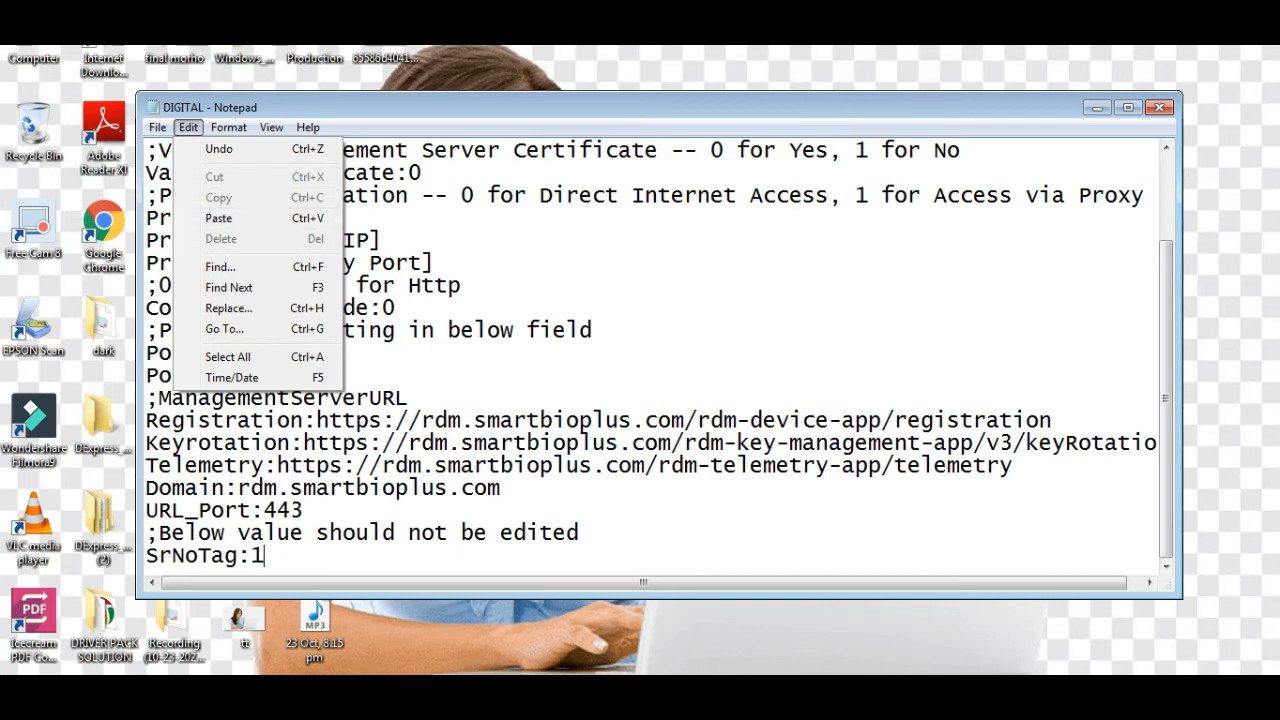
pyautogui.click(396, 308)
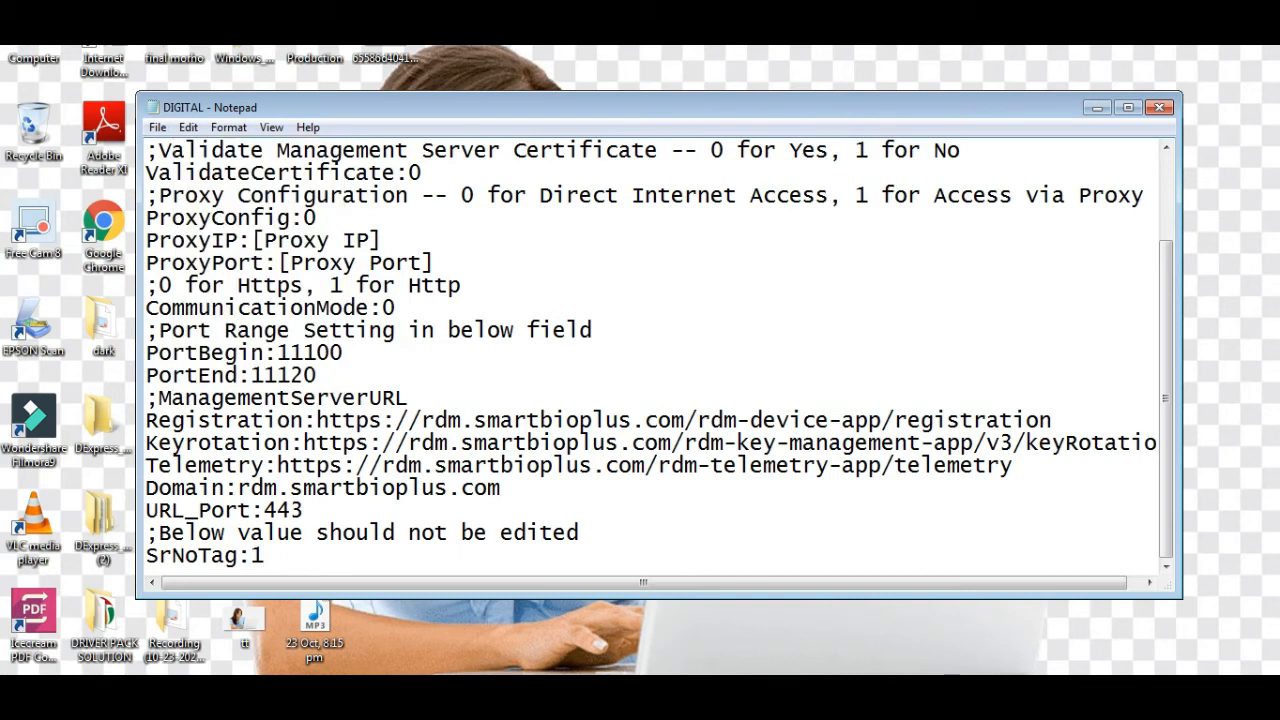
pyautogui.scroll(2, 650, 360)
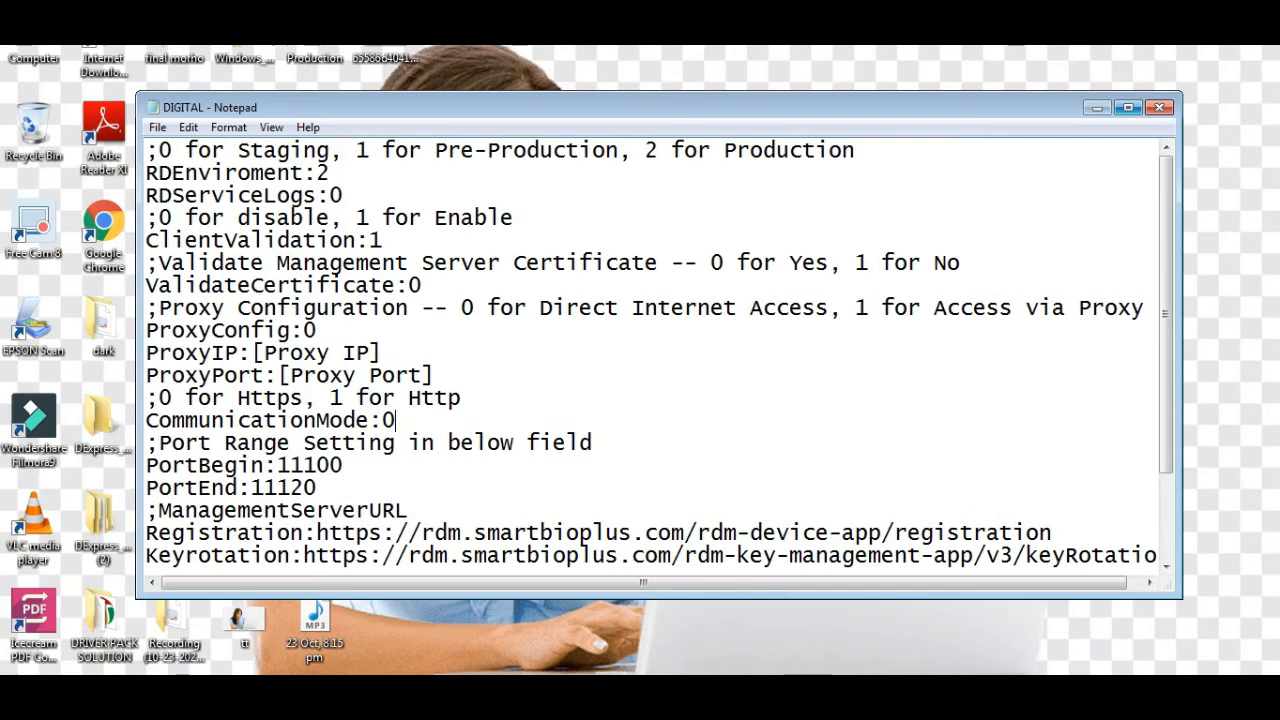
pyautogui.click(1128, 107)
pyautogui.scroll(-2, 640, 350)
pyautogui.scroll(2, 650, 350)
pyautogui.press('Up')
pyautogui.press('Up')
pyautogui.press('Up')
pyautogui.press('Up')
pyautogui.press('Up')
pyautogui.press('Up')
pyautogui.press('Up')
pyautogui.press('Up')
pyautogui.press('Up')
pyautogui.press('Up')
pyautogui.press('Up')
pyautogui.press('Return')
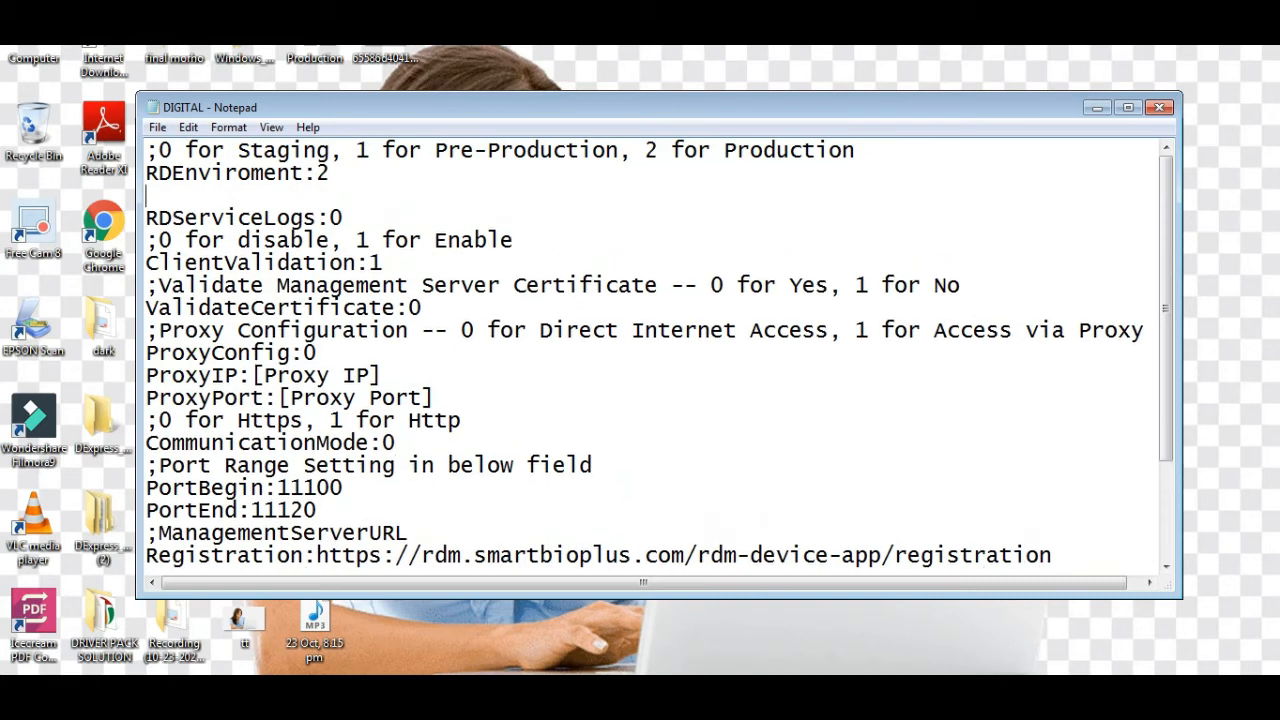
pyautogui.press('Return')
pyautogui.press('Return')
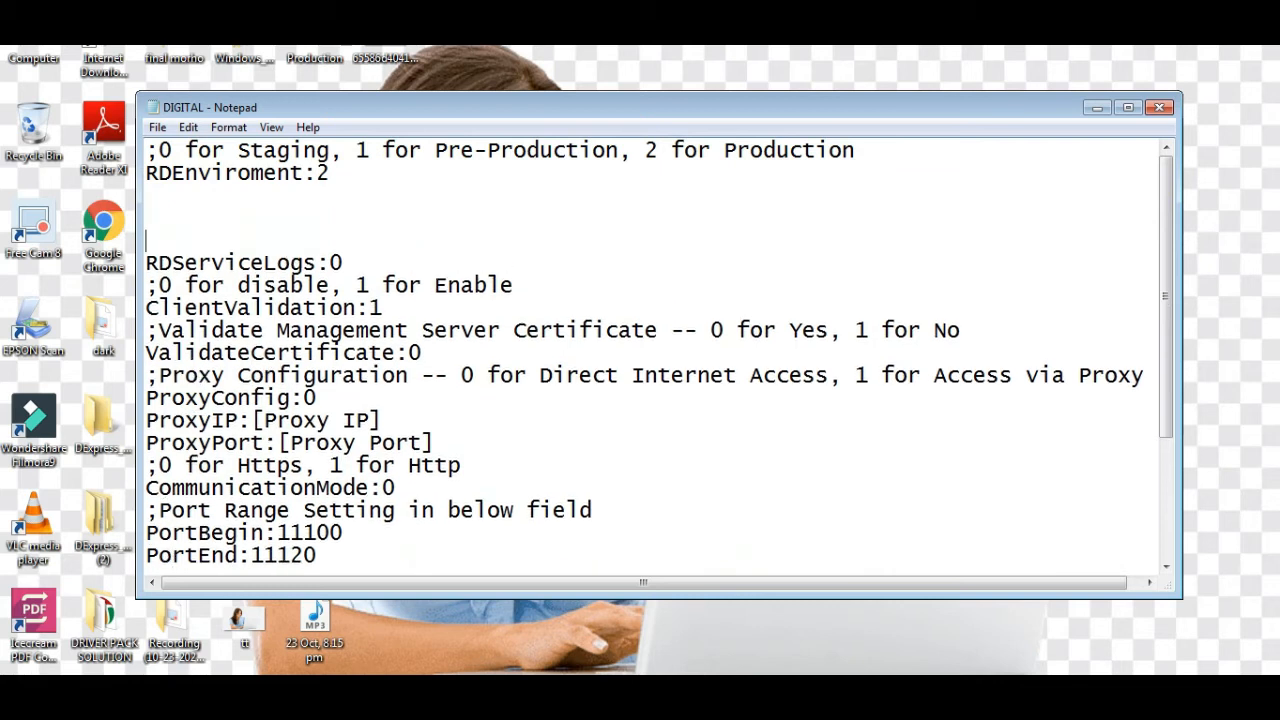
pyautogui.press('Return')
pyautogui.press('Return')
pyautogui.press('Return')
pyautogui.press('Return')
pyautogui.press('Return')
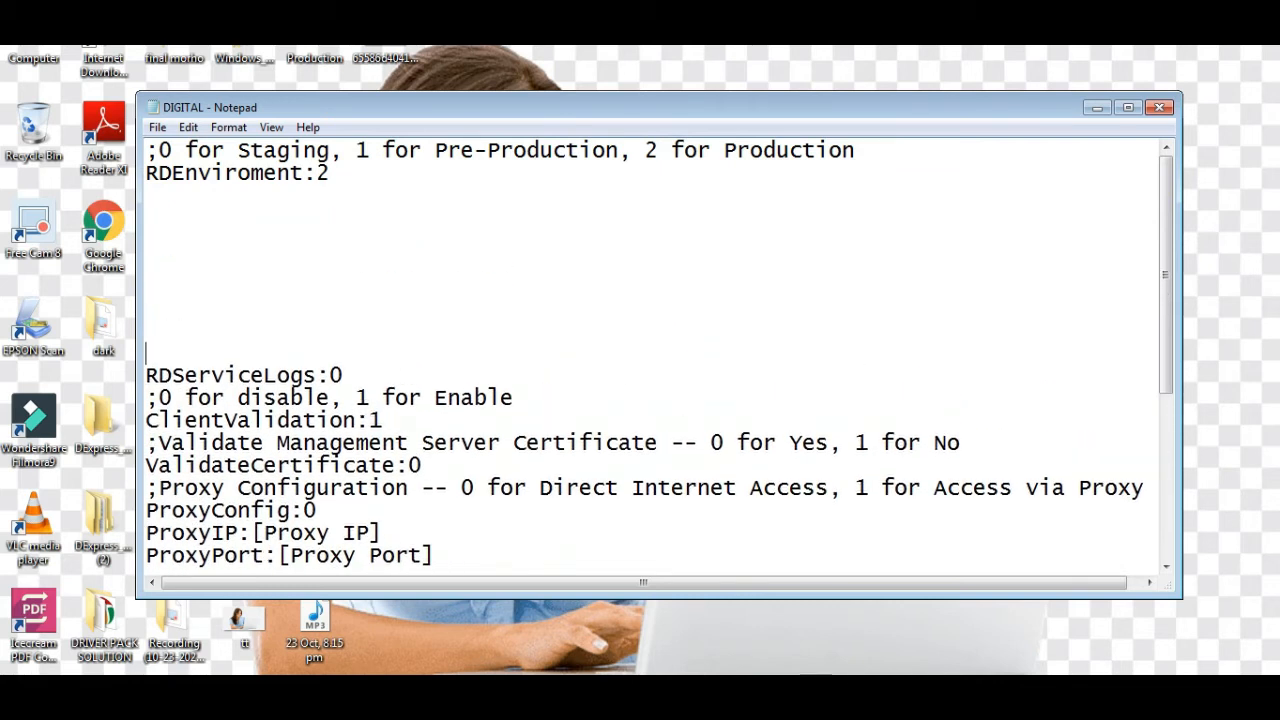
# Step: Practise selecting the document's first two lines, then clear the selection with the cursor at the document's start
pyautogui.moveTo(146, 150); pyautogui.dragTo(329, 173)
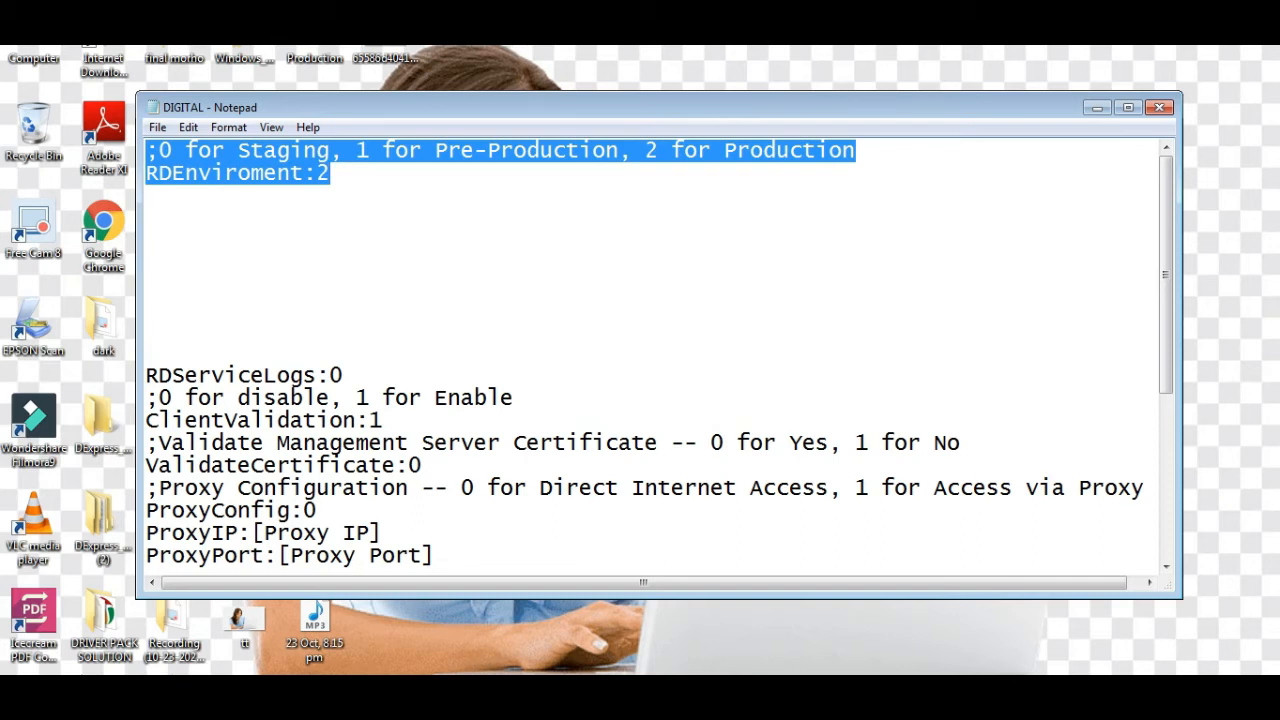
pyautogui.click(146, 240)
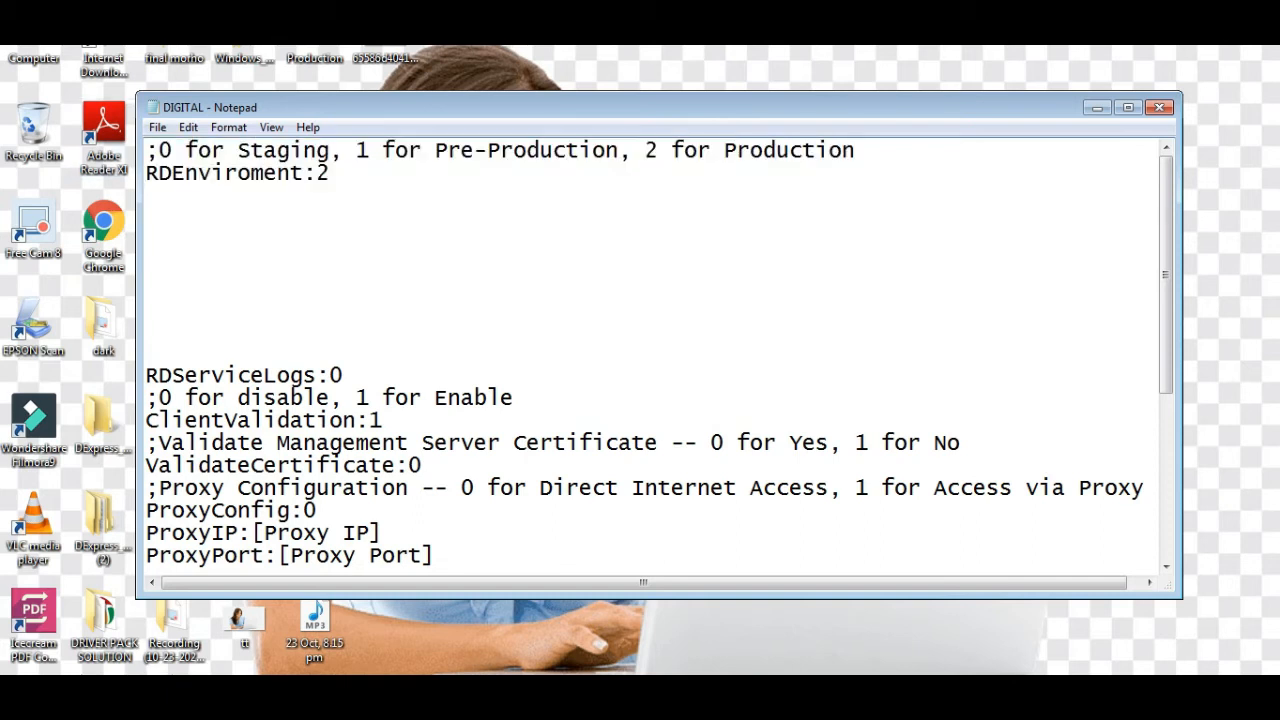
pyautogui.click(146, 150)
pyautogui.moveTo(146, 150); pyautogui.dragTo(146, 196)
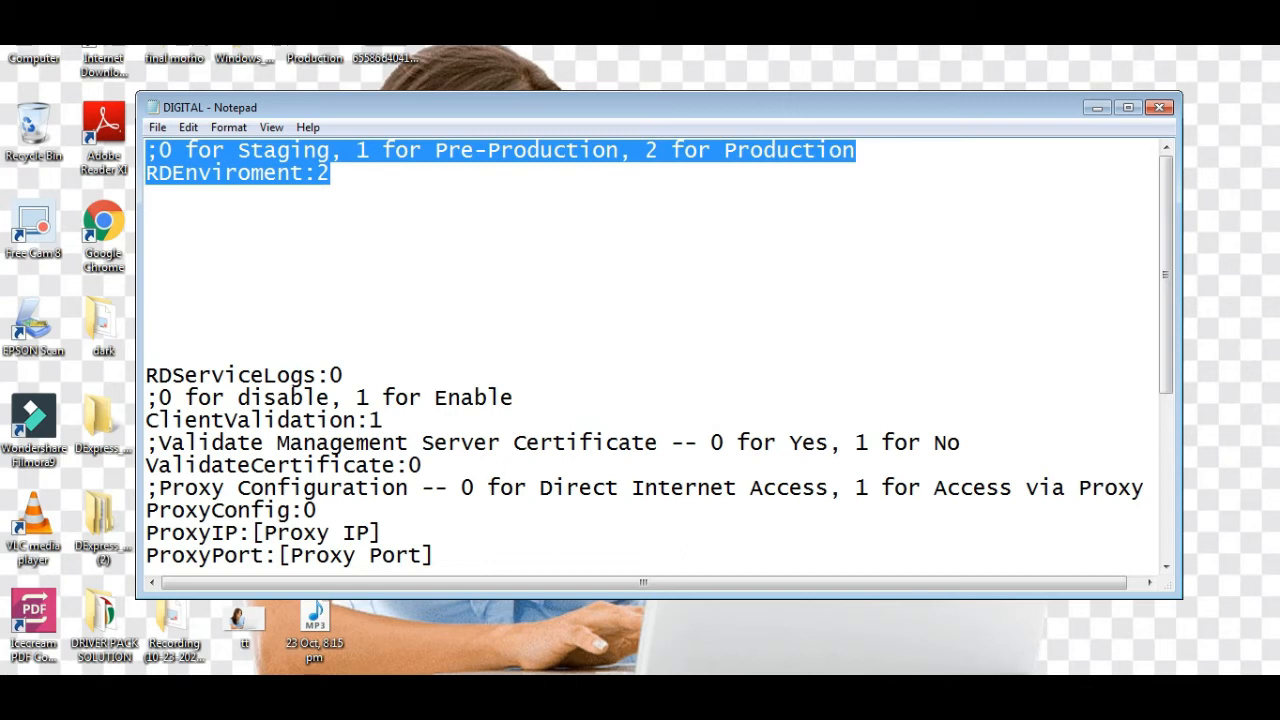
pyautogui.click(147, 150)
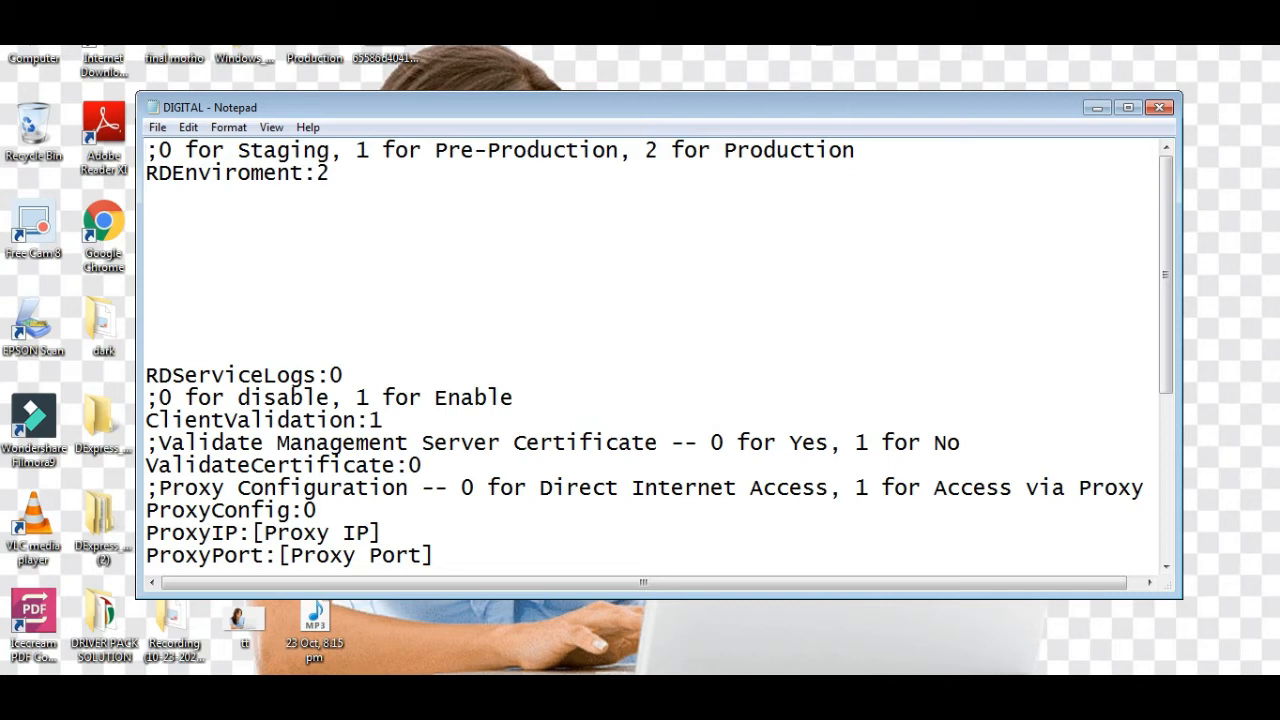
# Step: Cut the first two lines, from the ";0 for Staging" comment through RDEnviroment:2
pyautogui.hotkey('shift', 'Right')
pyautogui.hotkey('shift', 'Right')
pyautogui.hotkey('shift', 'Right')
pyautogui.hotkey('shift', 'Right')
pyautogui.hotkey('shift', 'Right')
pyautogui.hotkey('shift', 'Right')
pyautogui.hotkey('shift', 'Right')
pyautogui.hotkey('shift', 'Right')
pyautogui.hotkey('shift', 'Right')
pyautogui.hotkey('shift', 'Right')
pyautogui.hotkey('shift', 'Right')
pyautogui.hotkey('shift', 'Right')
pyautogui.hotkey('shift', 'Right')
pyautogui.hotkey('shift', 'Right')
pyautogui.hotkey('shift', 'Right')
pyautogui.hotkey('shift', 'Right')
pyautogui.hotkey('shift', 'Right')
pyautogui.hotkey('shift', 'Right')
pyautogui.hotkey('shift', 'Right')
pyautogui.hotkey('shift', 'Right')
pyautogui.hotkey('shift', 'Right')
pyautogui.hotkey('shift', 'Right')
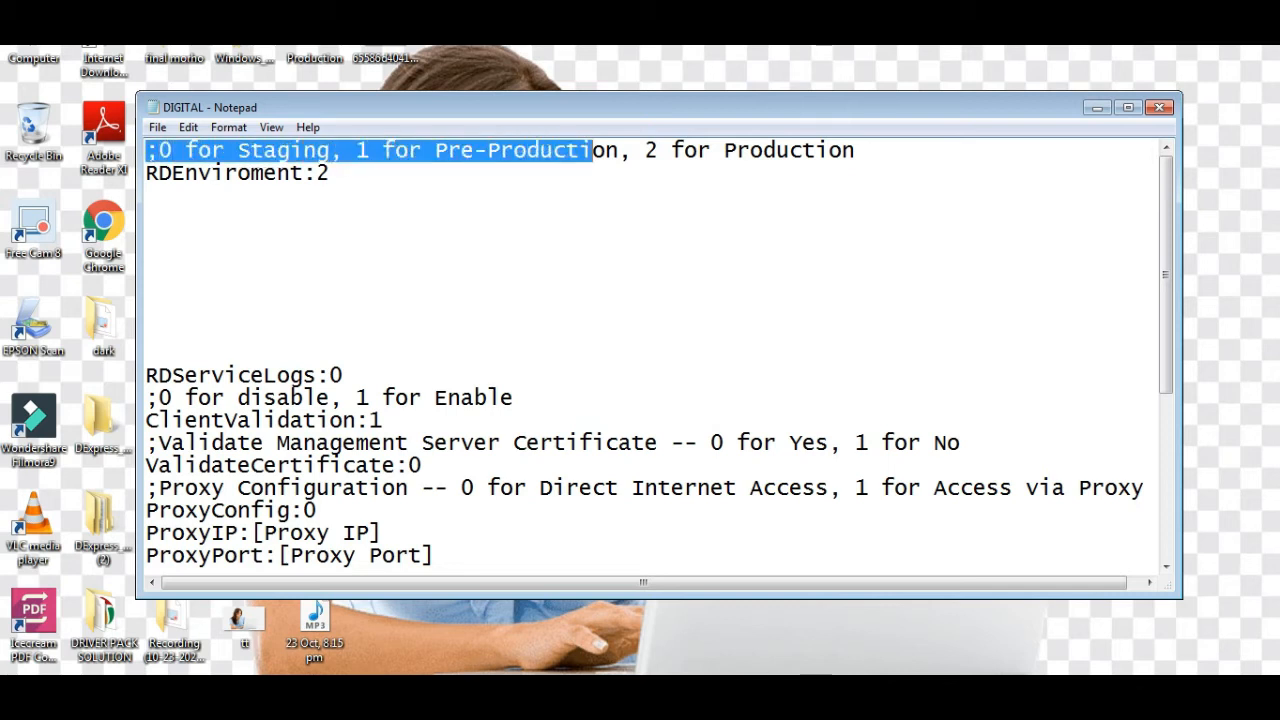
pyautogui.hotkey('shift', 'Down')
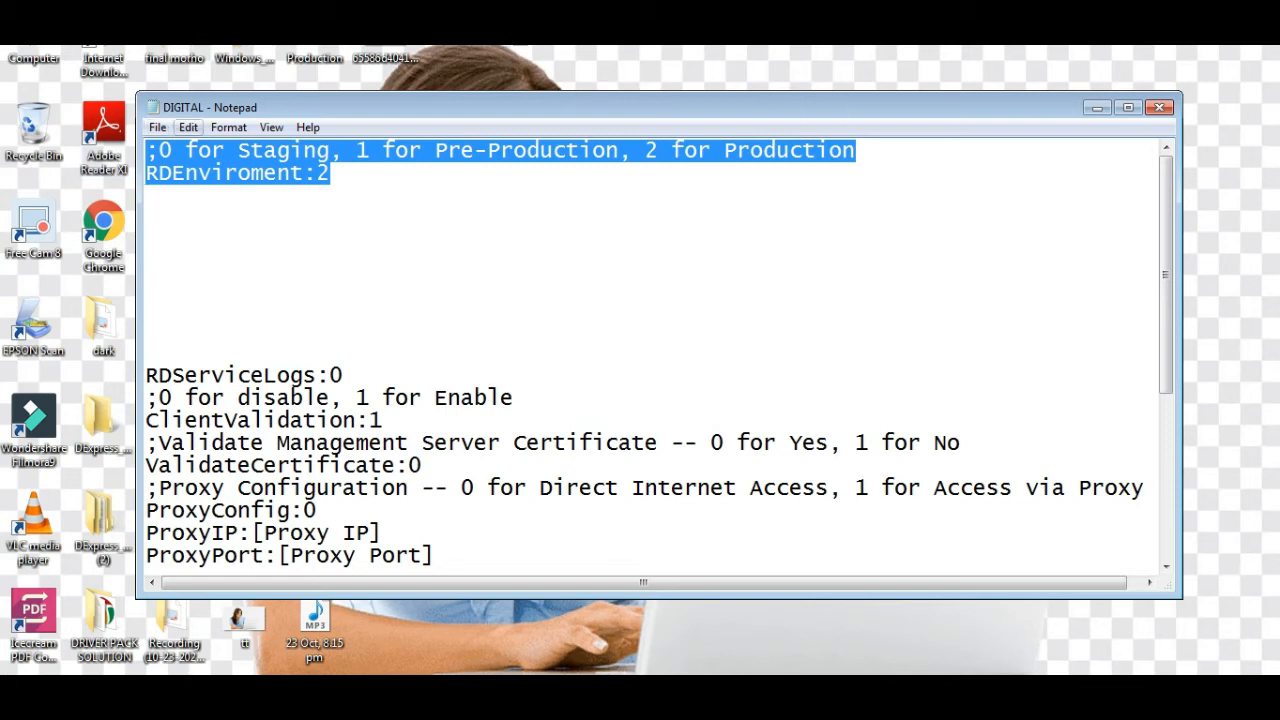
pyautogui.click(188, 127)
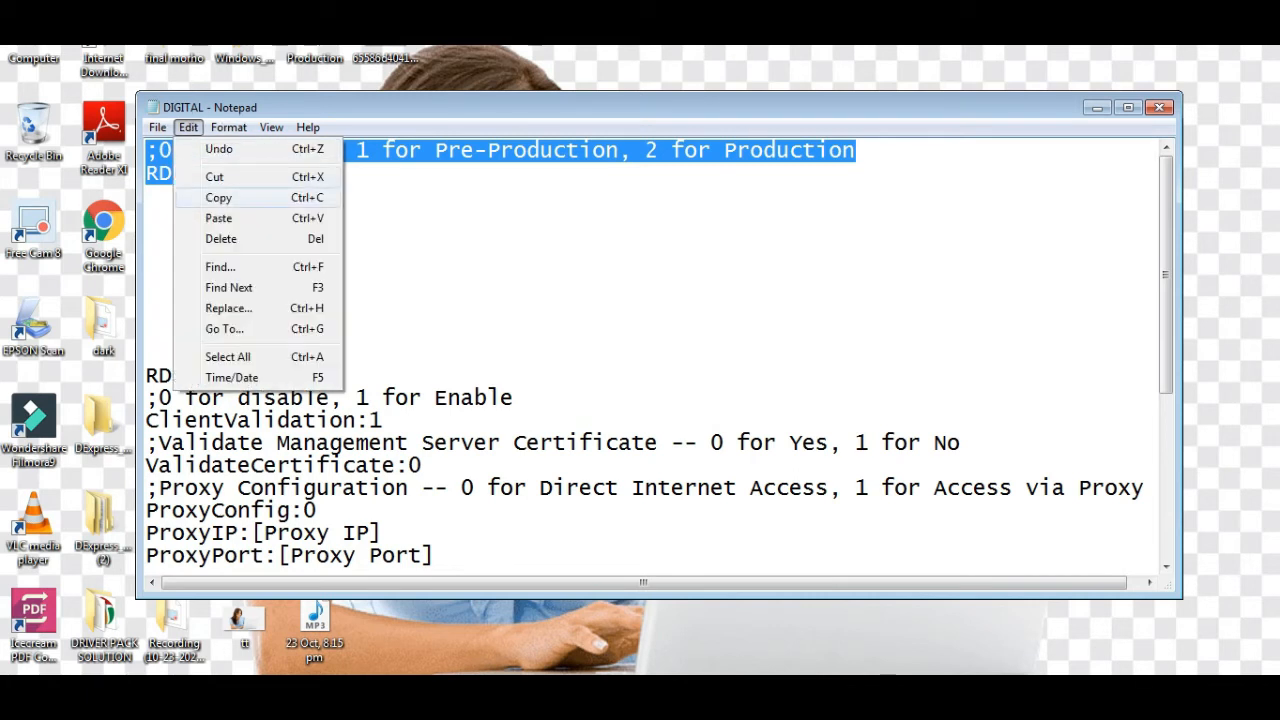
pyautogui.click(219, 198)
pyautogui.click(188, 128)
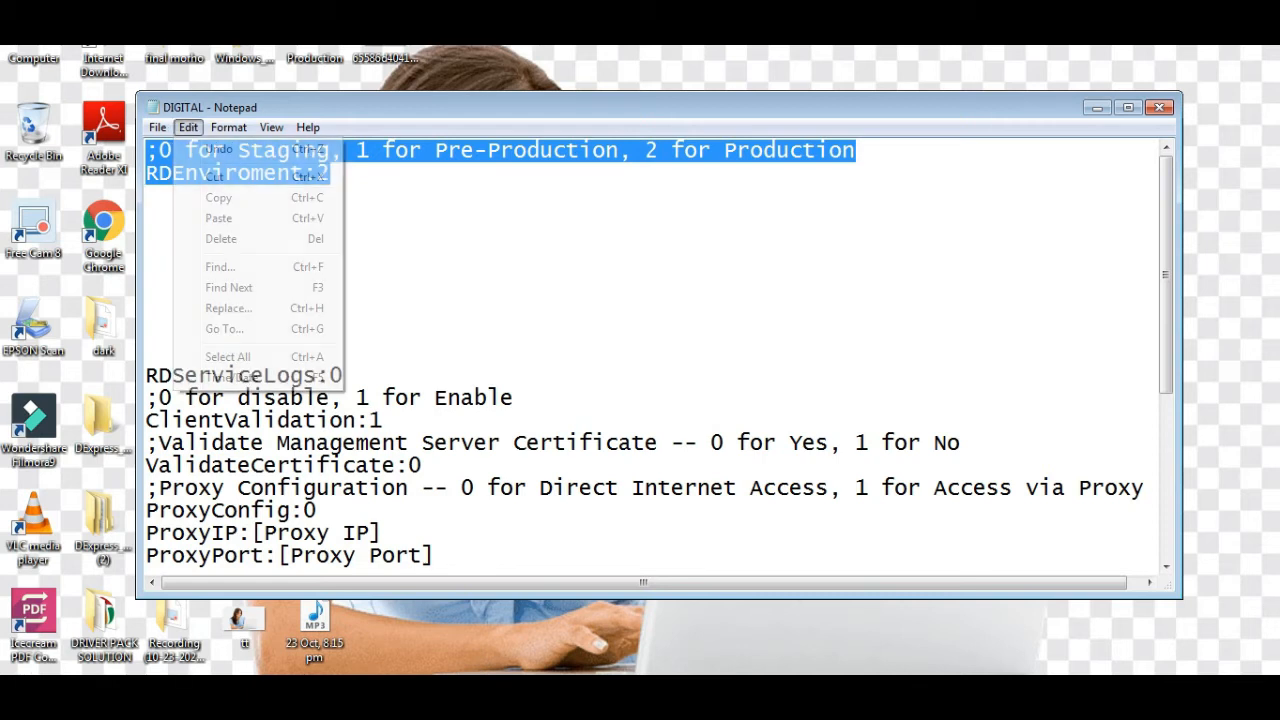
pyautogui.click(215, 176)
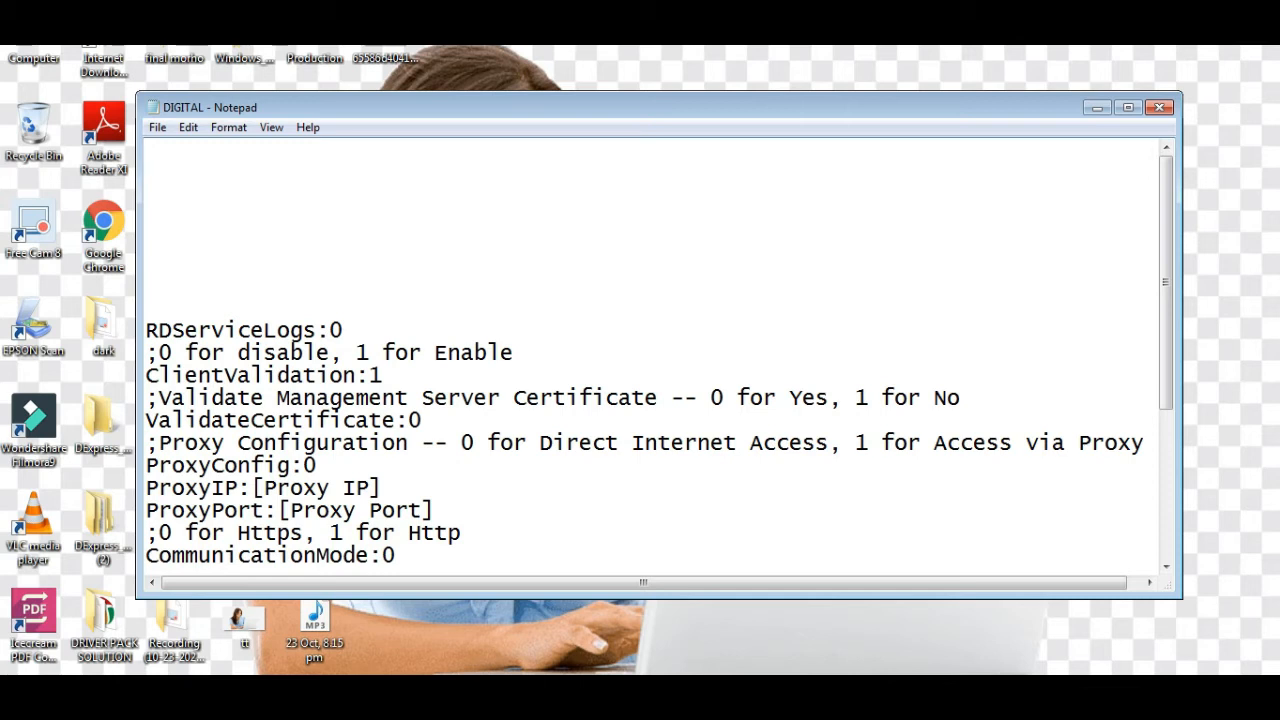
# Step: Paste the cut lines on the seventh line, within the blank area above RDServiceLogs:0
pyautogui.click(147, 286)
pyautogui.click(188, 127)
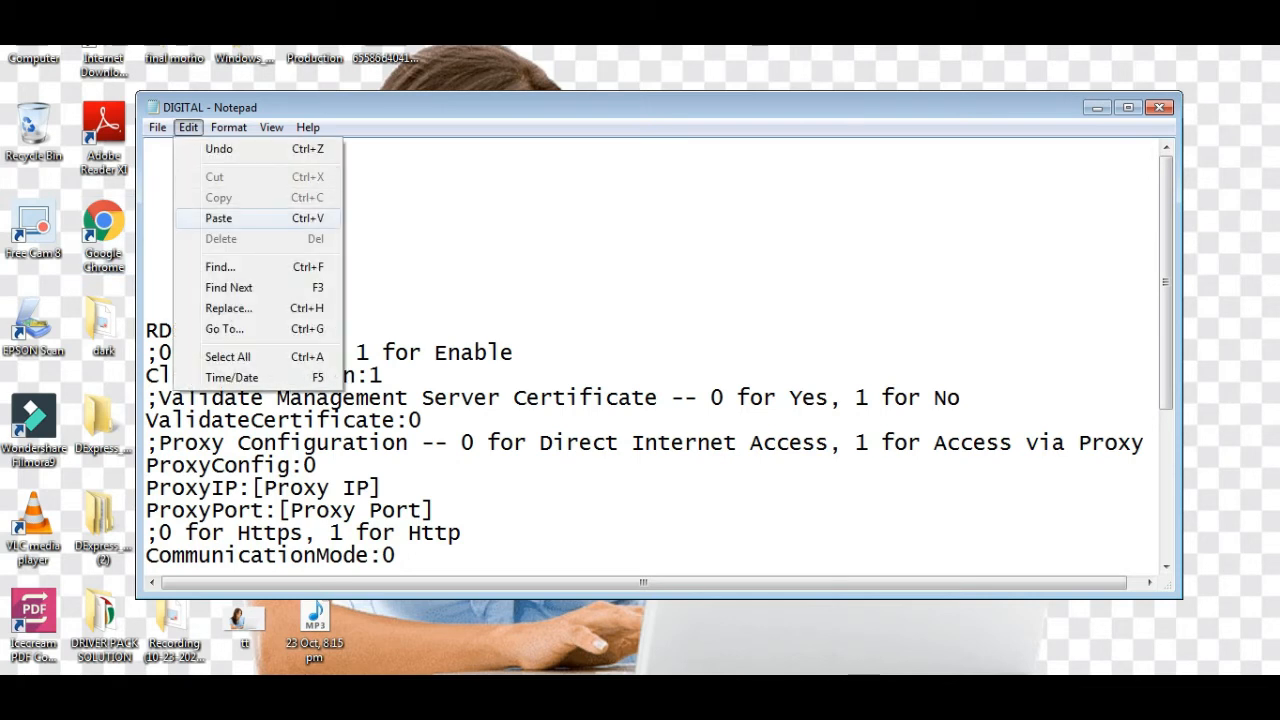
pyautogui.click(218, 218)
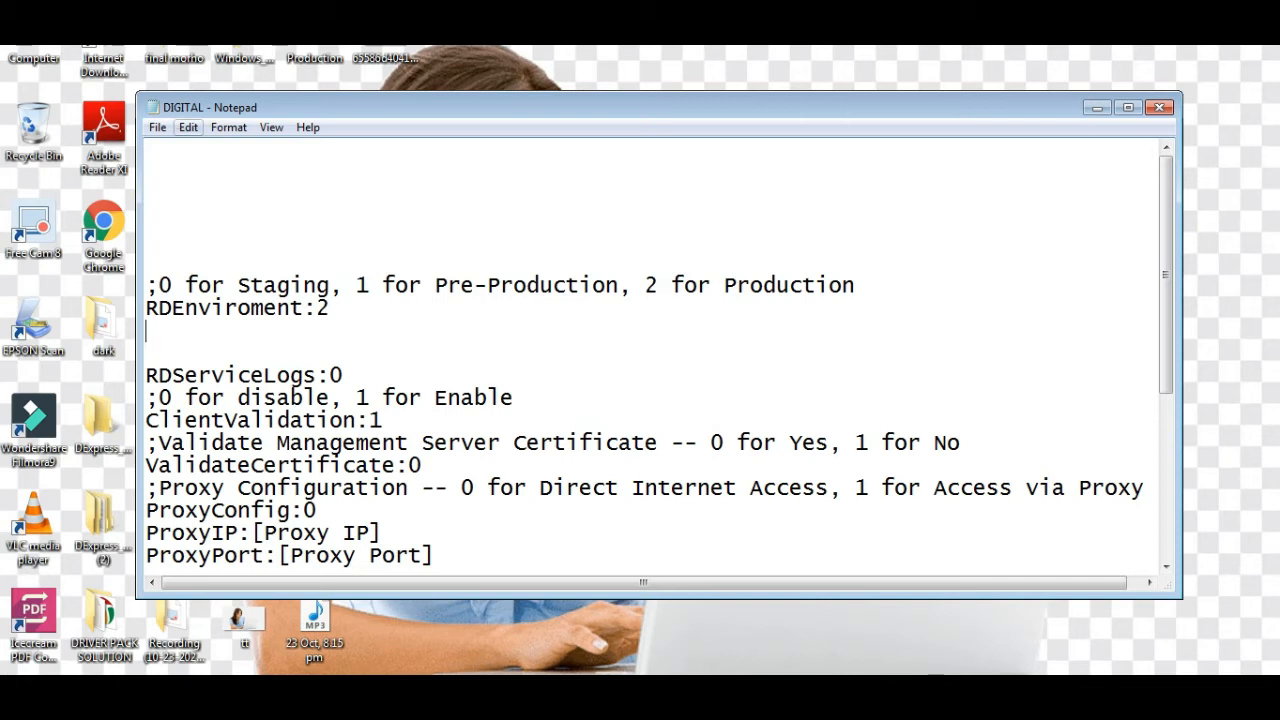
# Step: Copy the ";0 for Staging" comment and RDEnviroment:2 lines and paste the copy directly below them
pyautogui.click(188, 128)
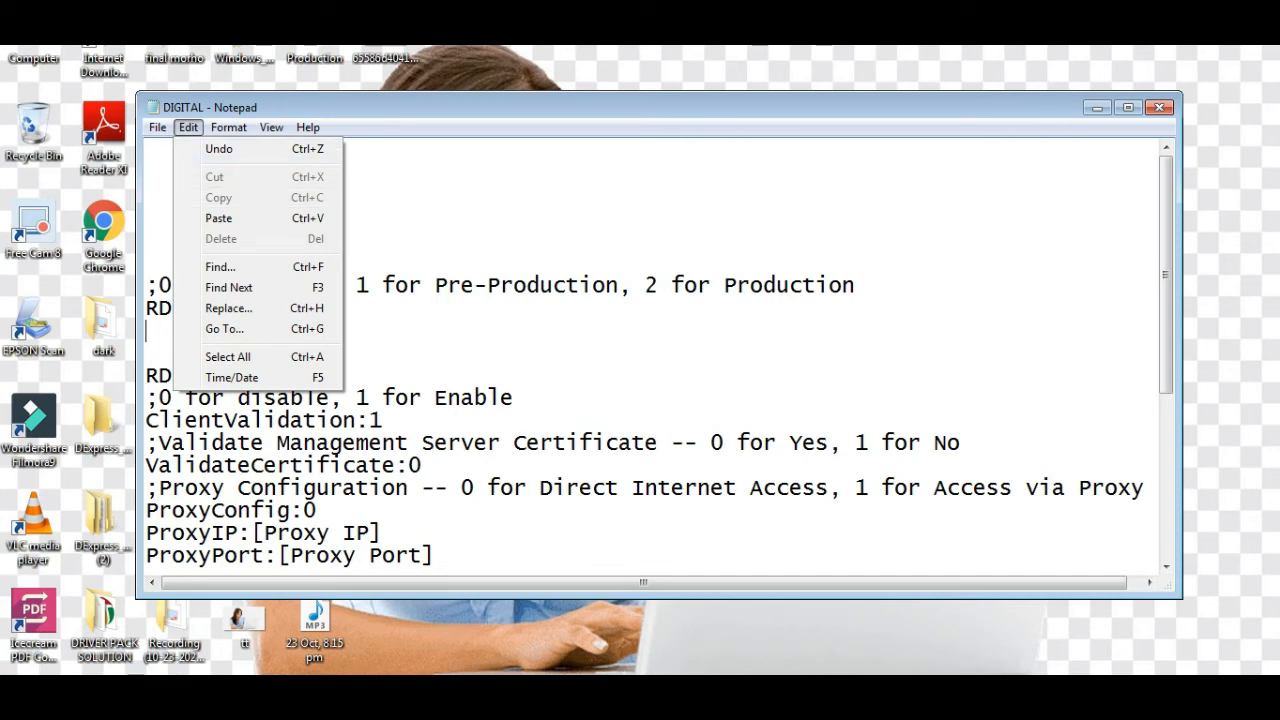
pyautogui.click(146, 195)
pyautogui.scroll(-1, 650, 360)
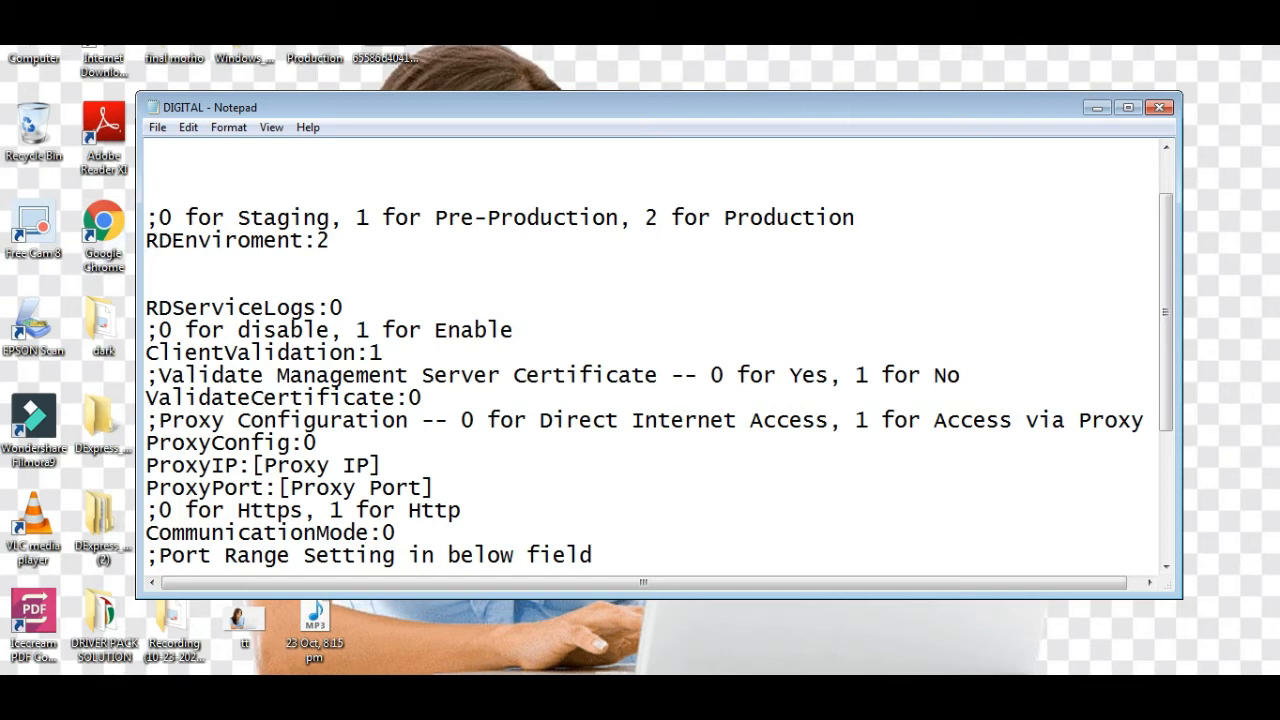
pyautogui.moveTo(147, 218); pyautogui.dragTo(332, 241)
pyautogui.click(148, 264)
pyautogui.moveTo(147, 218); pyautogui.dragTo(331, 241)
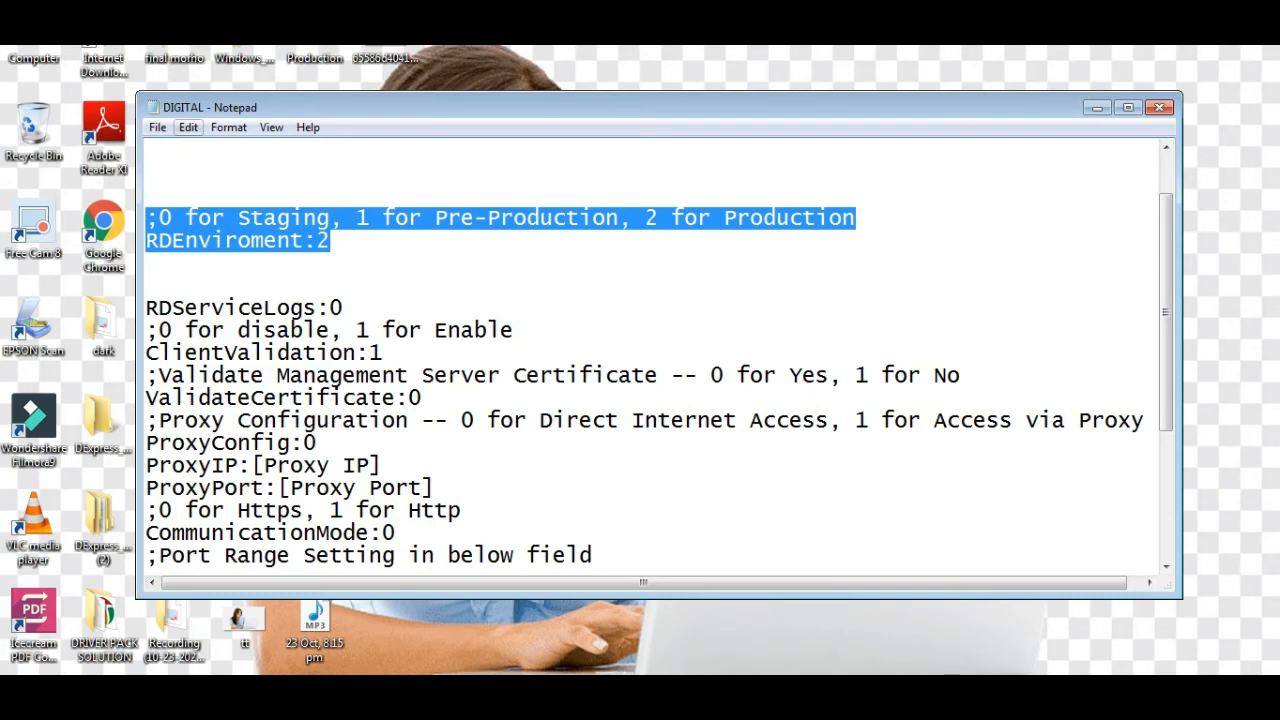
pyautogui.click(188, 127)
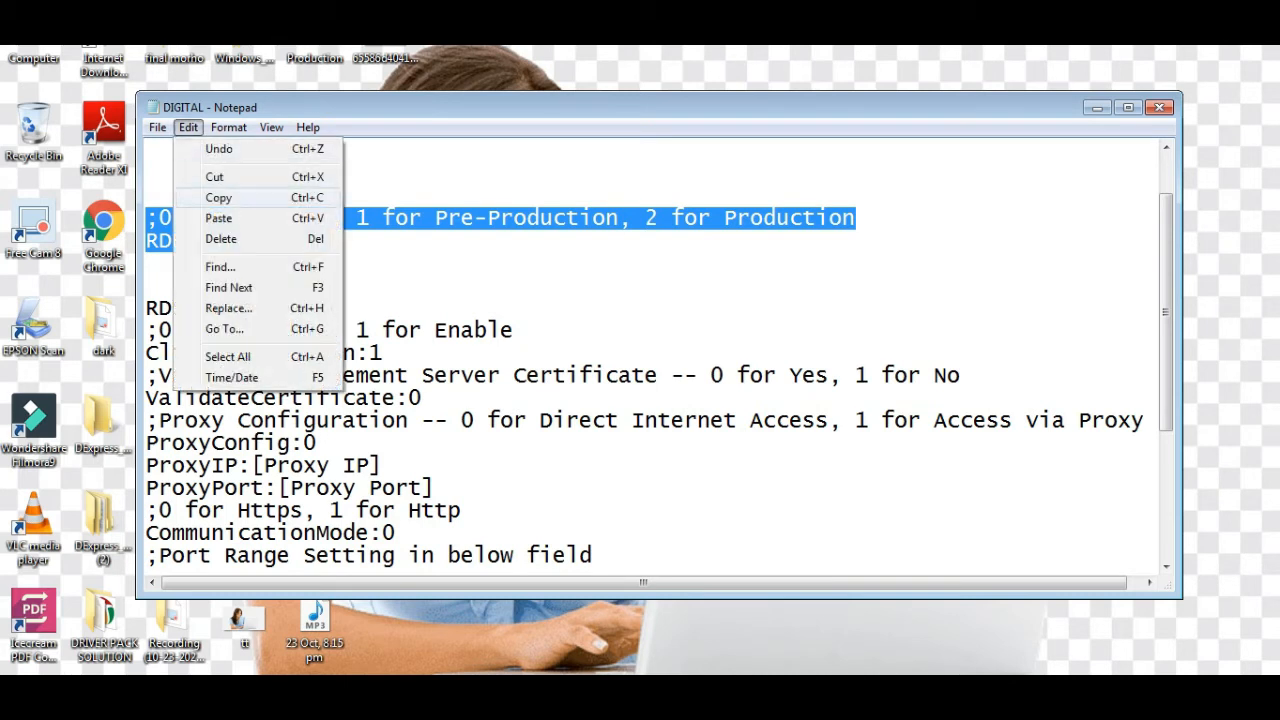
pyautogui.click(219, 198)
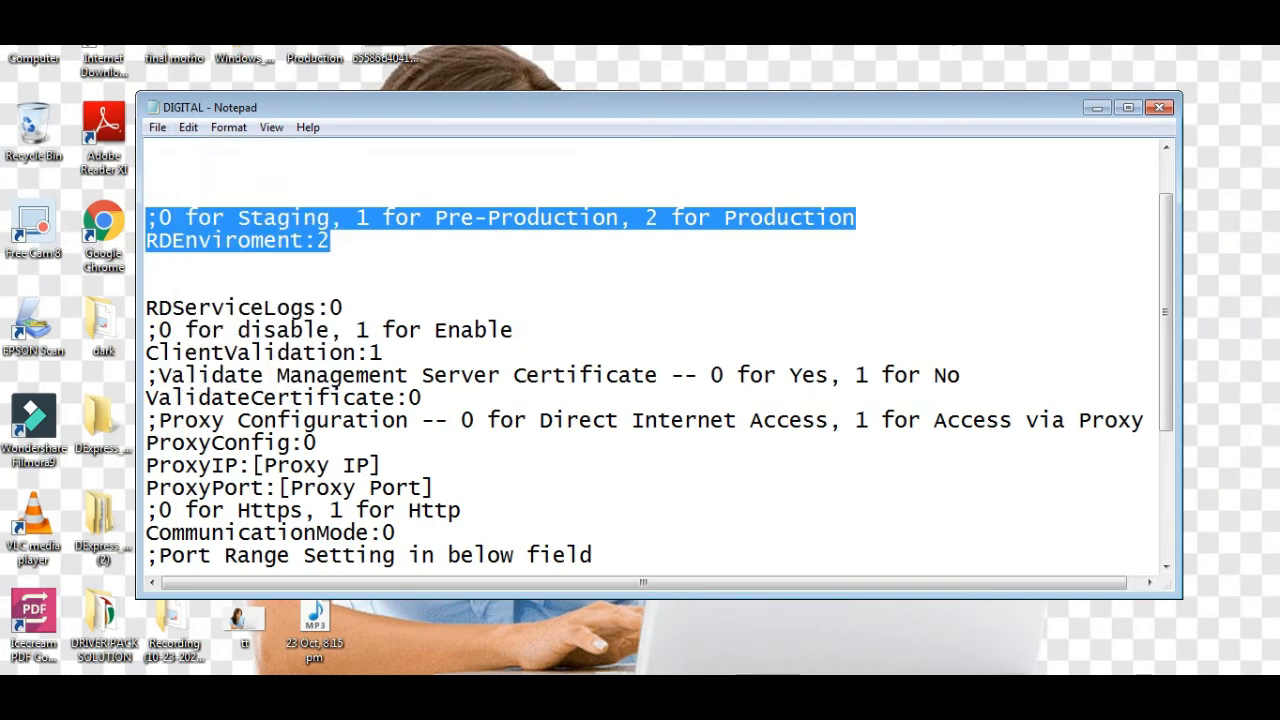
pyautogui.click(148, 264)
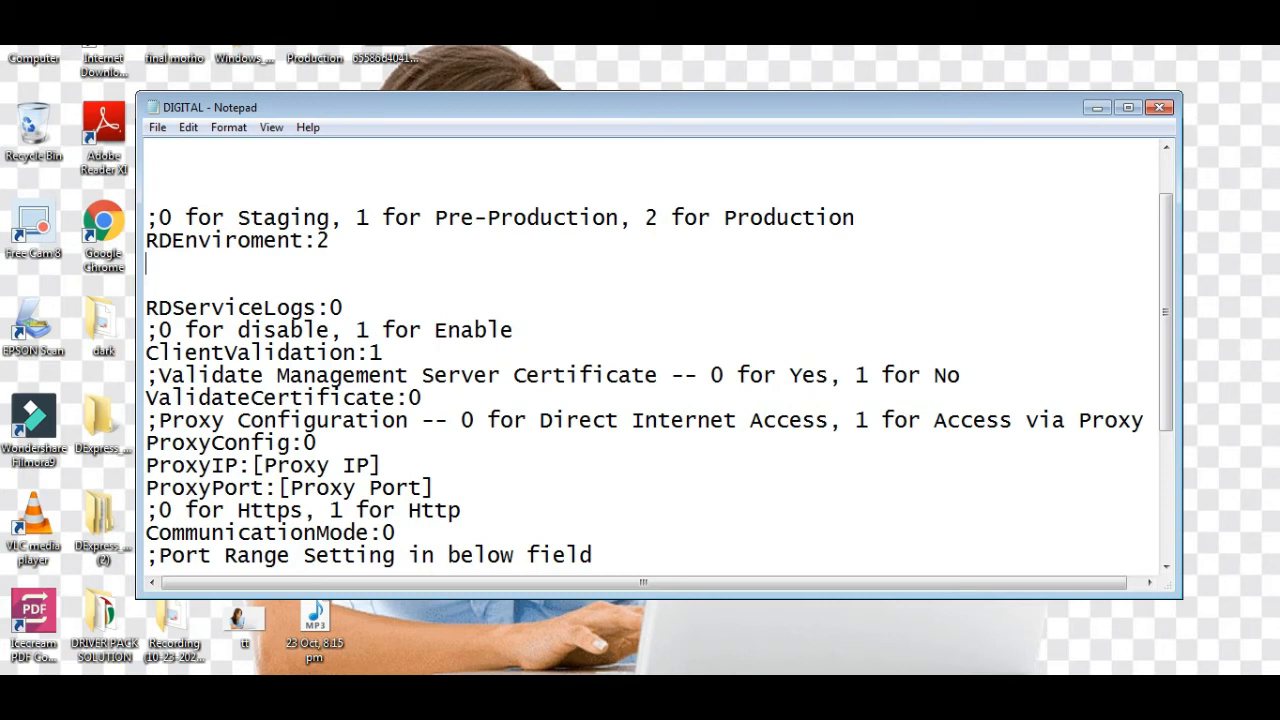
pyautogui.rightClick(189, 262)
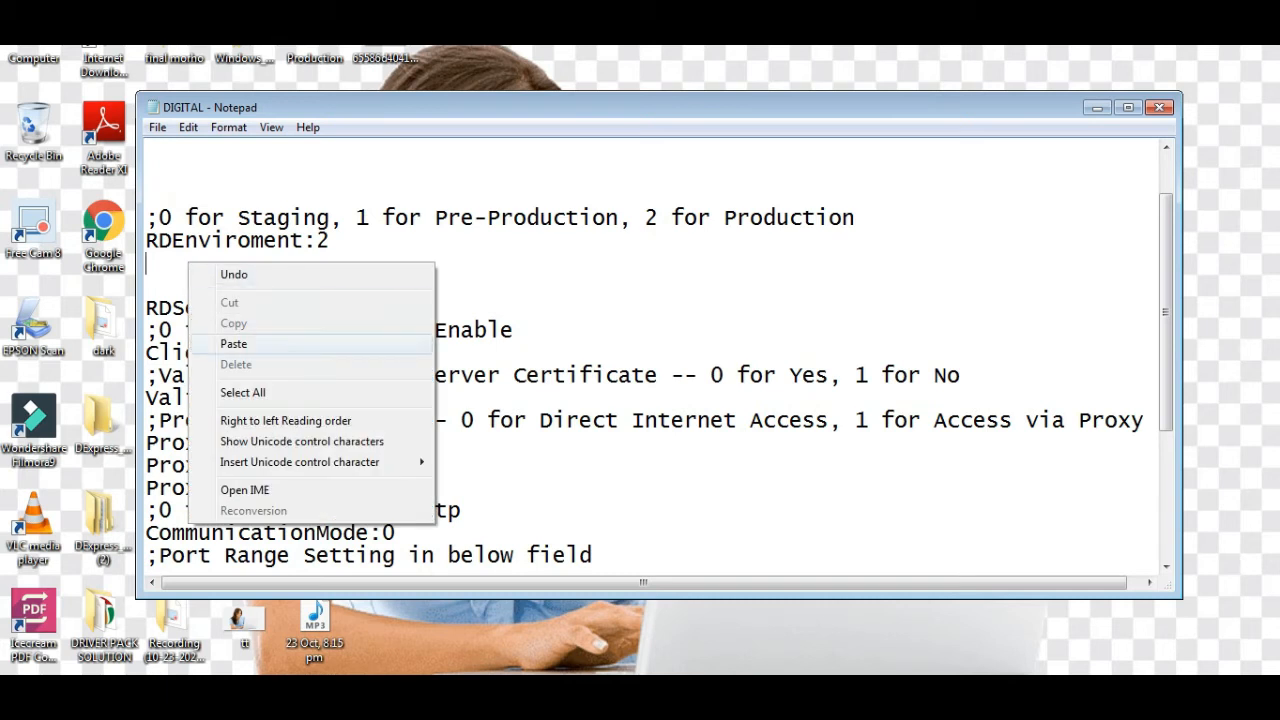
pyautogui.click(233, 343)
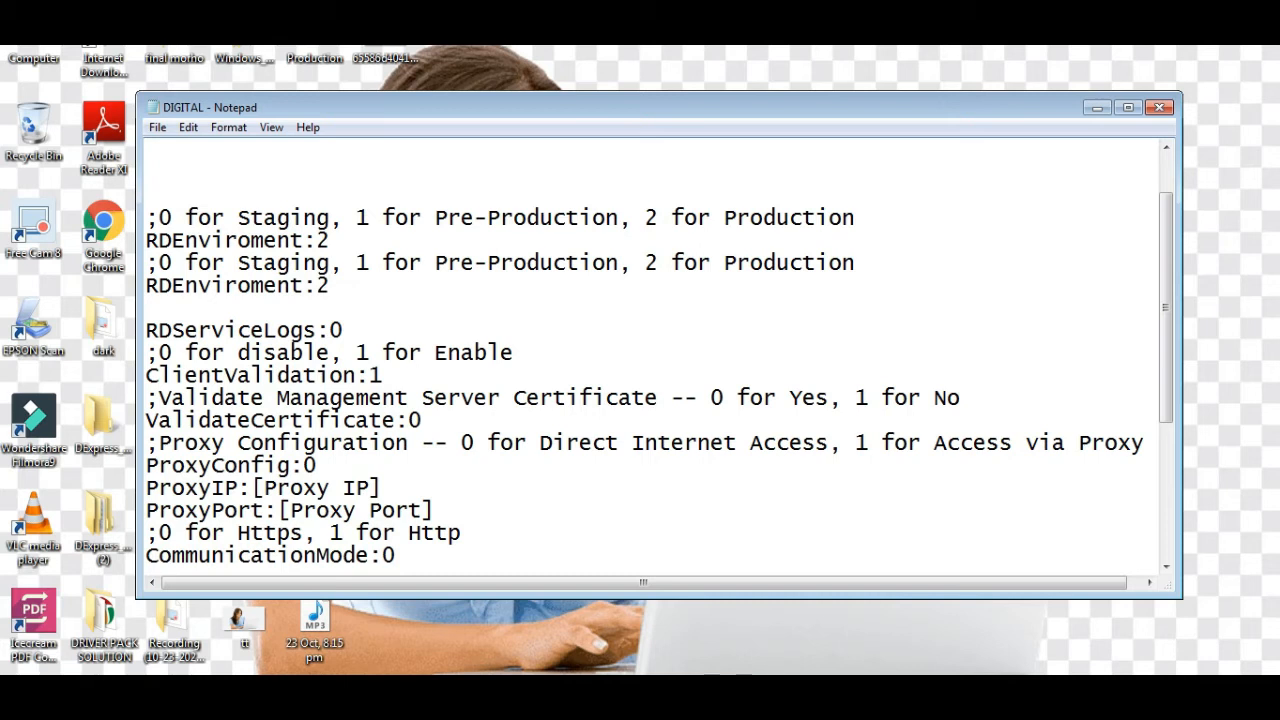
# Step: Reposition the DIGITAL document window on the desktop and review the editing commands without applying any
pyautogui.click(188, 127)
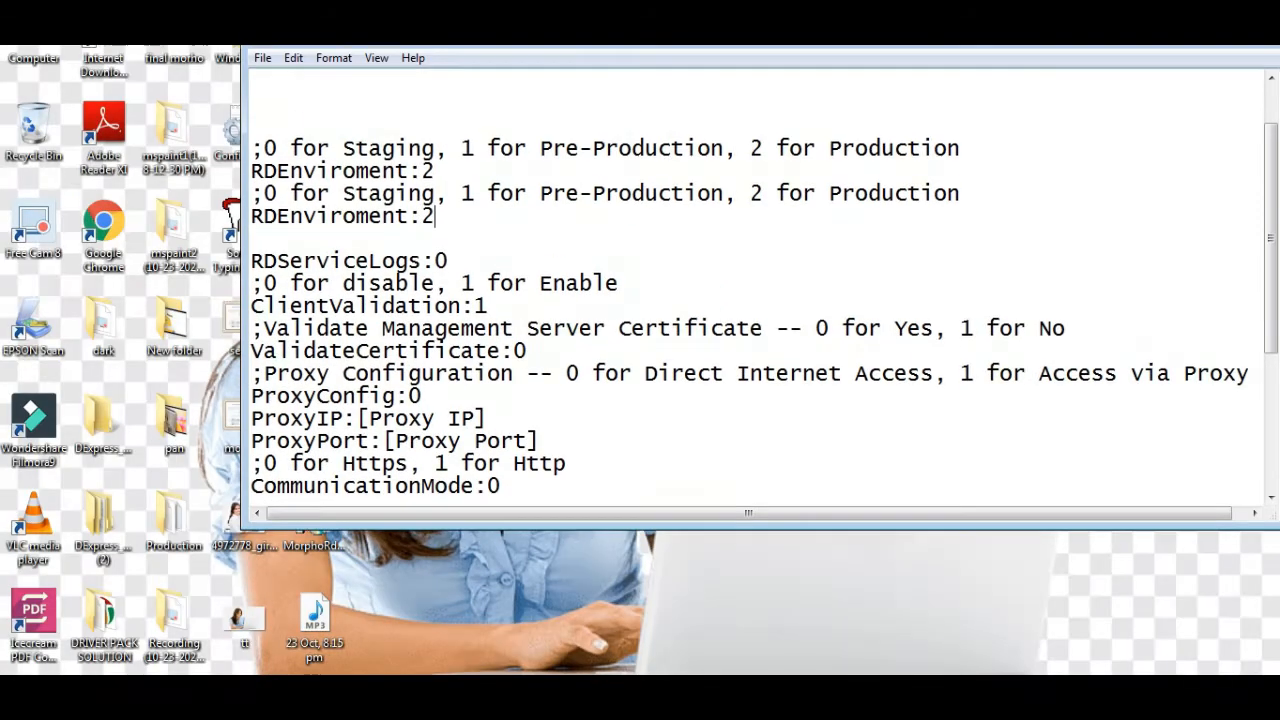
pyautogui.moveTo(760, 38); pyautogui.dragTo(594, 74)
pyautogui.click(127, 94)
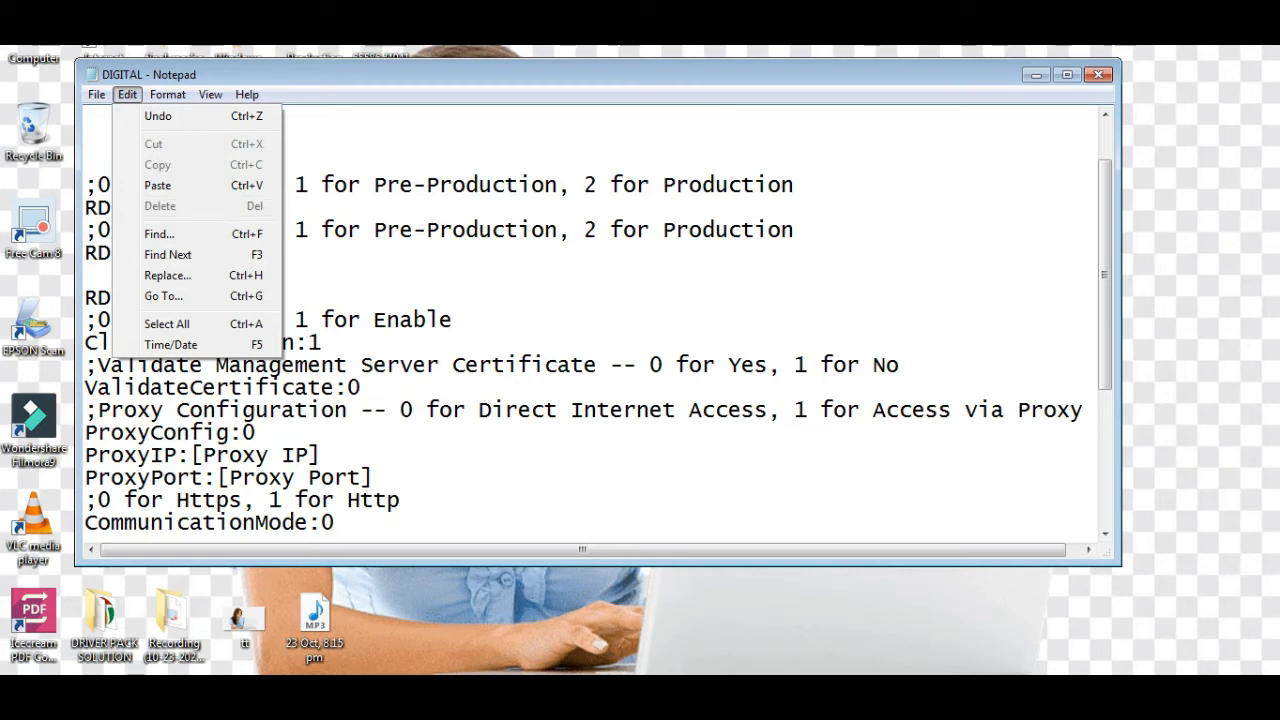
pyautogui.click(86, 275)
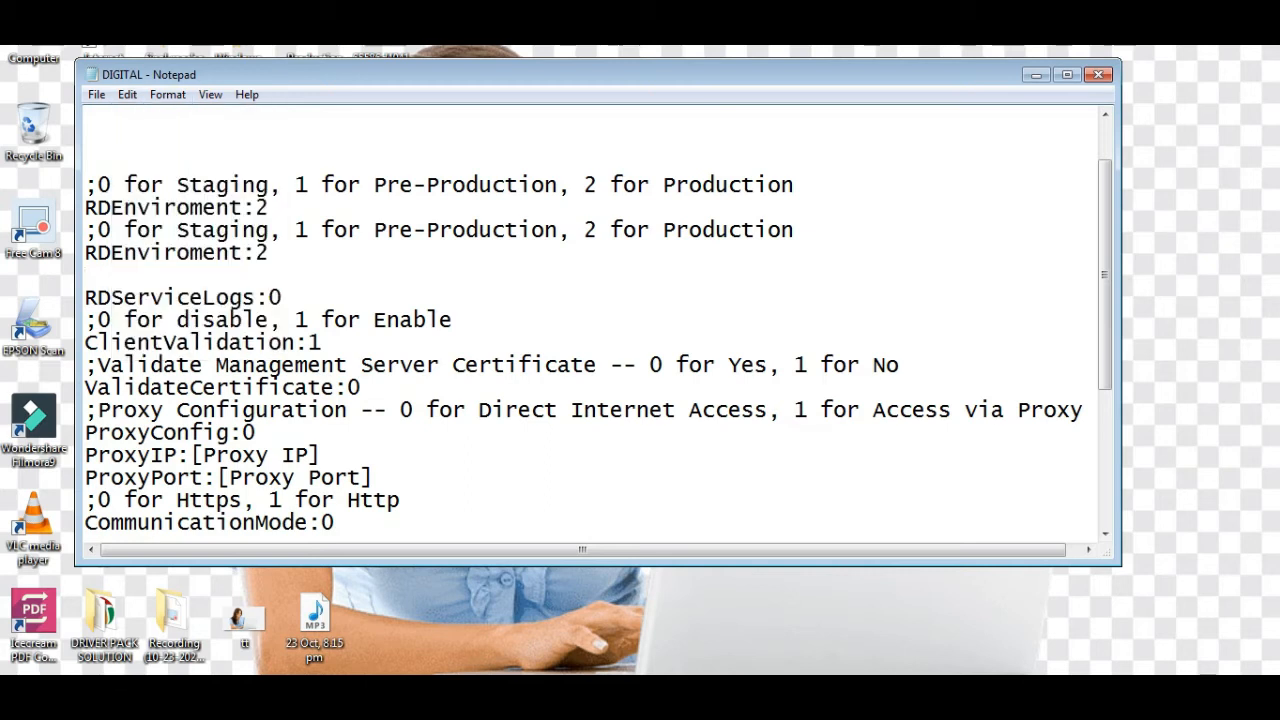
# Step: Delete the text of the second RDEnviroment:2 line, below the repeated ";0 for Staging" comment
pyautogui.press('Left')
pyautogui.hotkey('shift', 'Home')
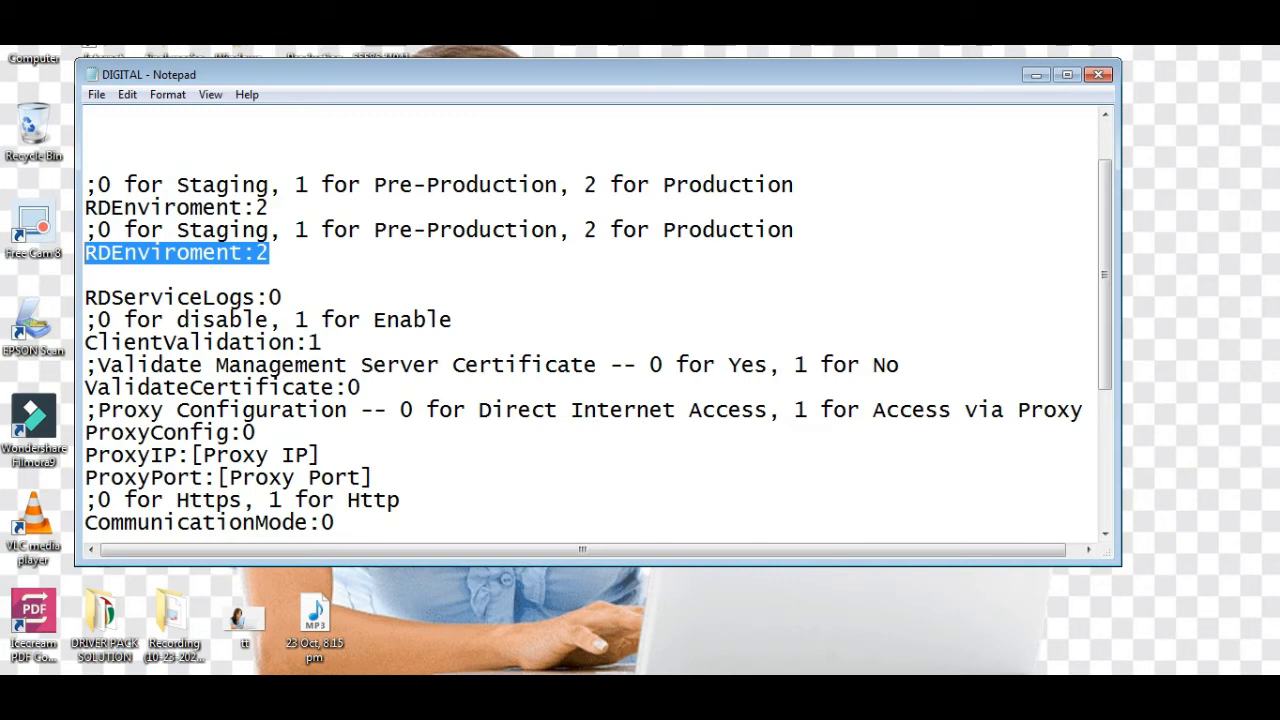
pyautogui.press('Delete')
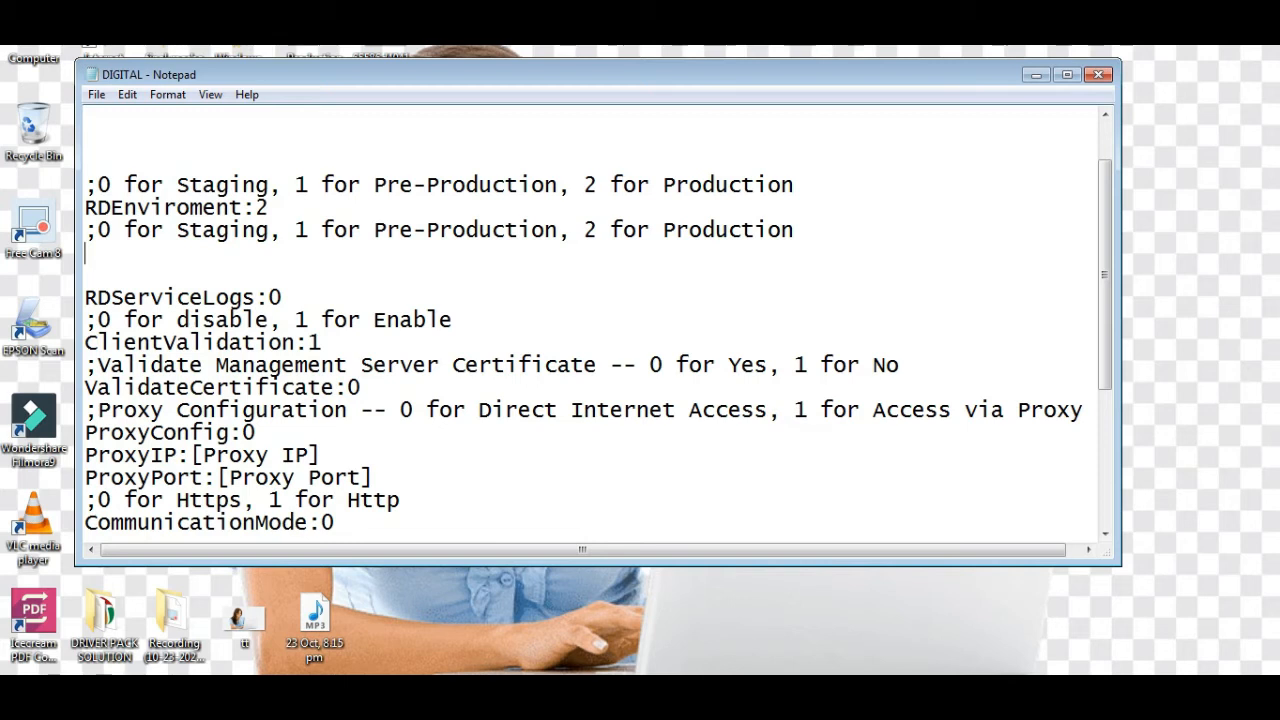
# Step: Delete the RDServiceLogs:0 text above the ";0 for disable, 1 for Enable" comment using the Delete editing command
pyautogui.hotkey('alt', 'e')
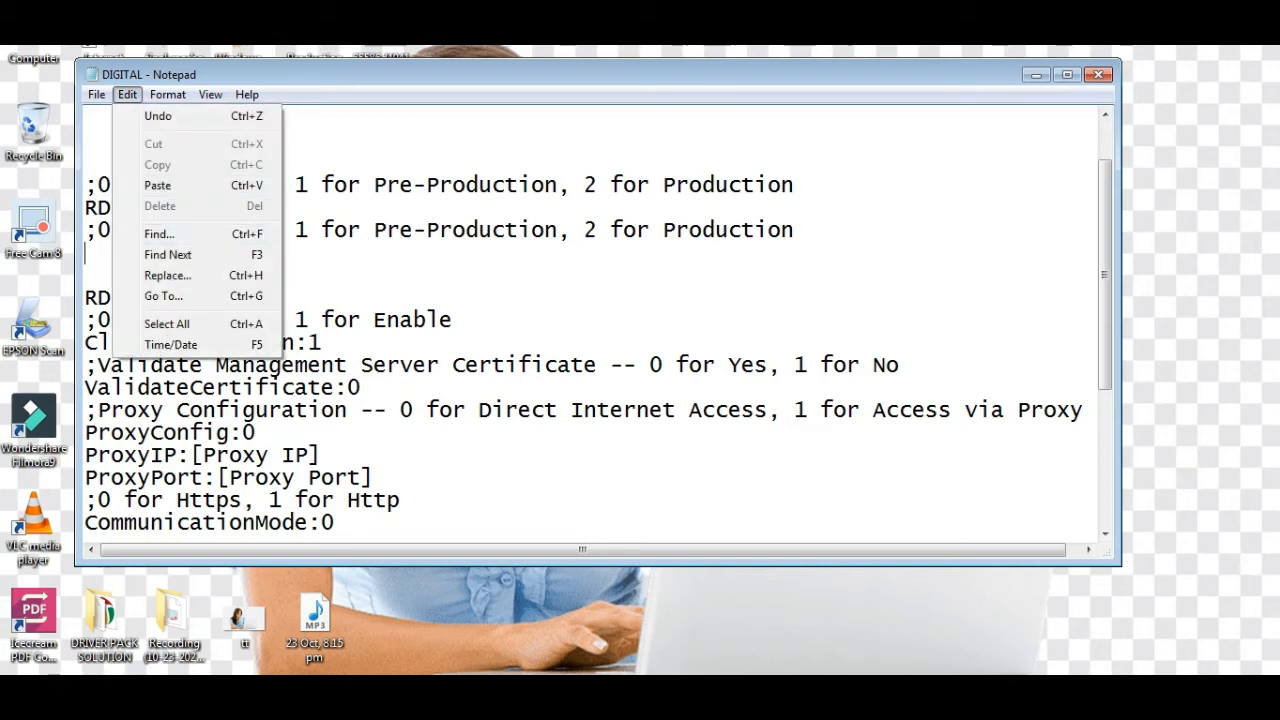
pyautogui.press('Escape')
pyautogui.click(98, 298)
pyautogui.moveTo(283, 298); pyautogui.dragTo(85, 298)
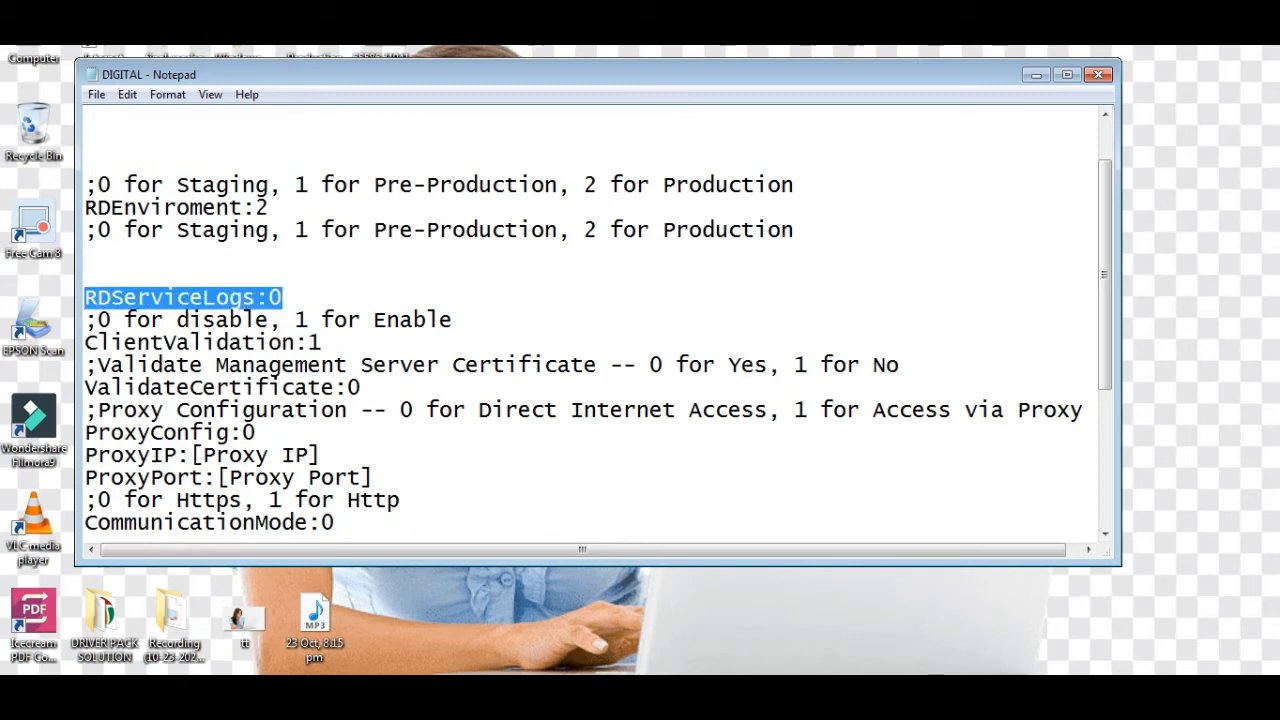
pyautogui.click(127, 94)
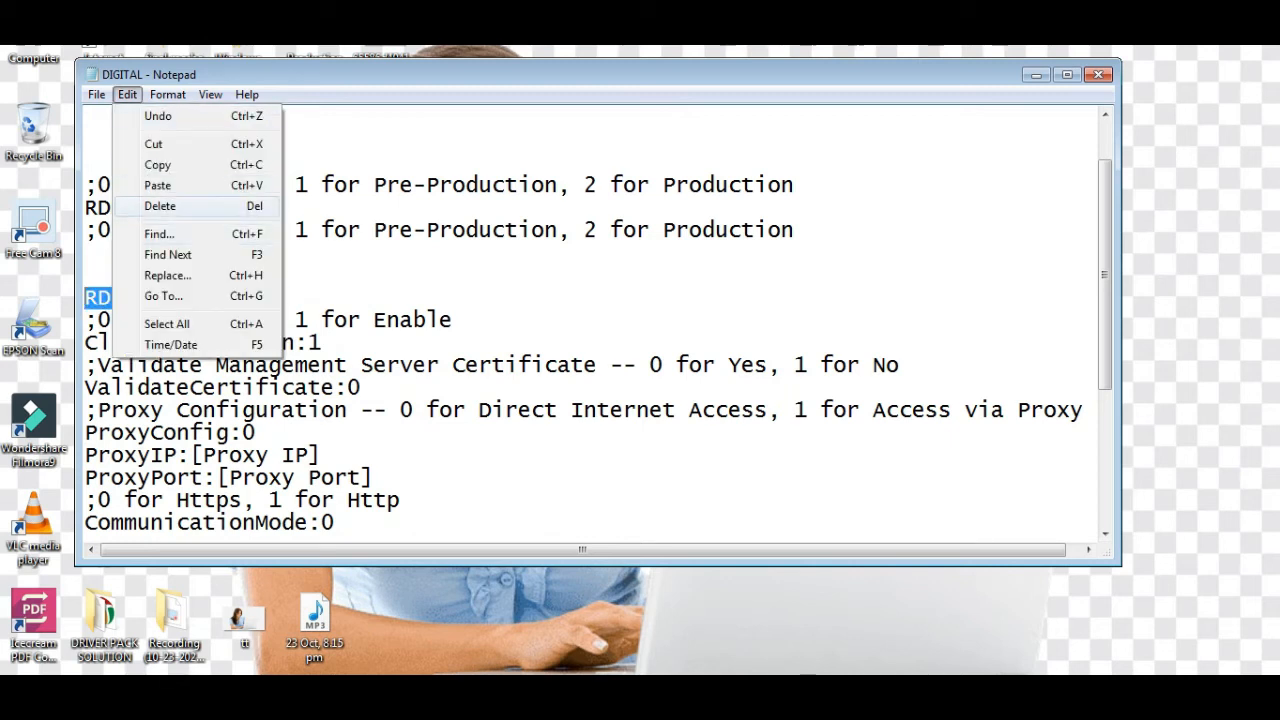
pyautogui.click(160, 206)
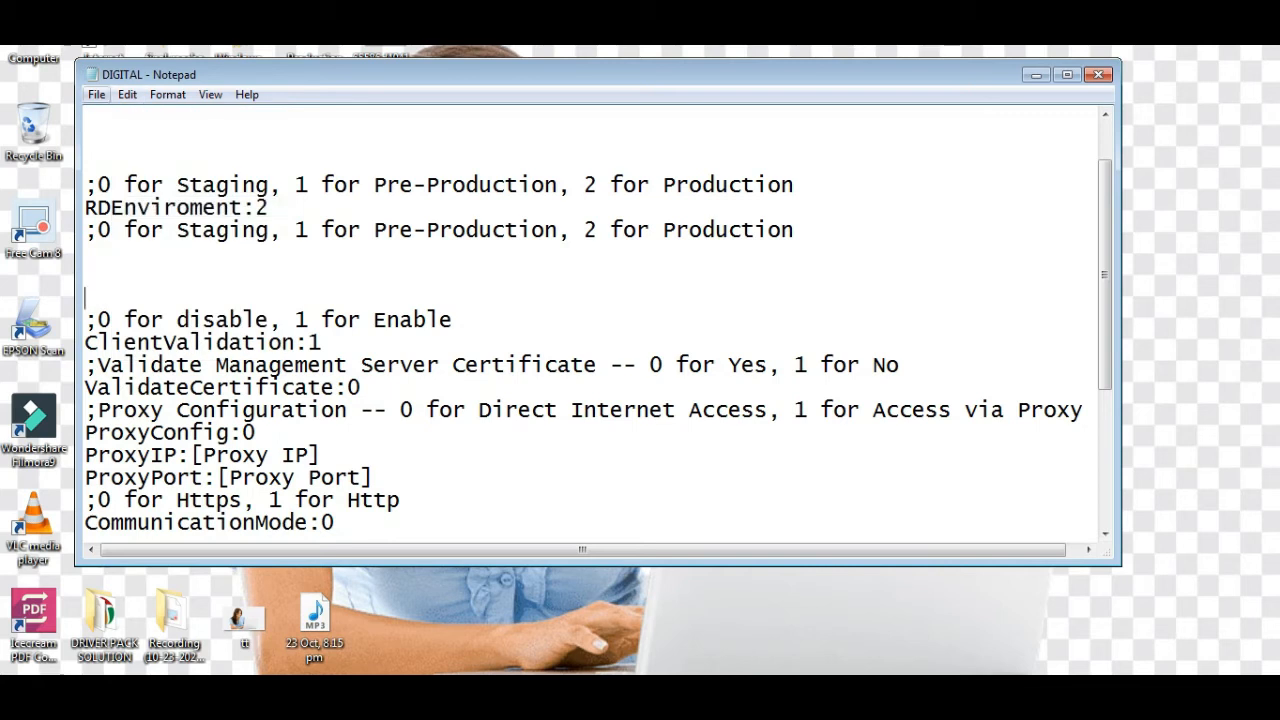
# Step: Look through the whole DIGITAL document, from the blank lines at its start to SrNoTag at its end, in maximized and normal window size
pyautogui.click(127, 94)
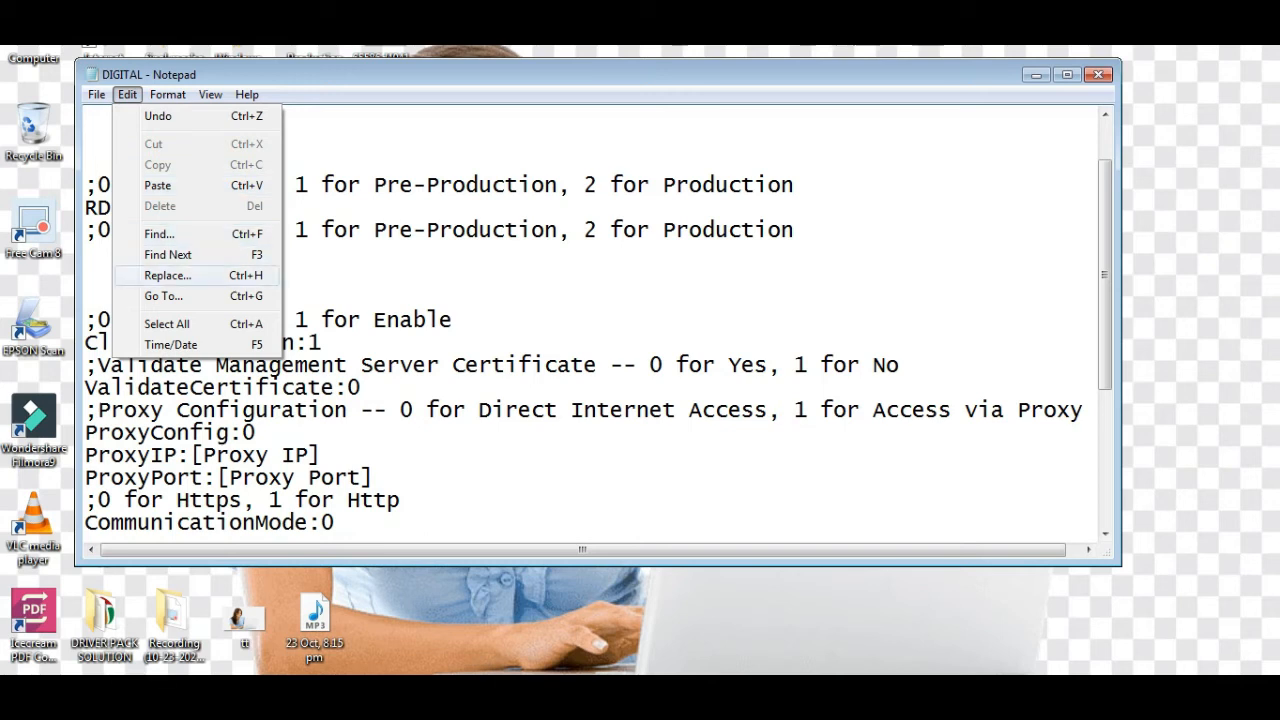
pyautogui.click(1067, 74)
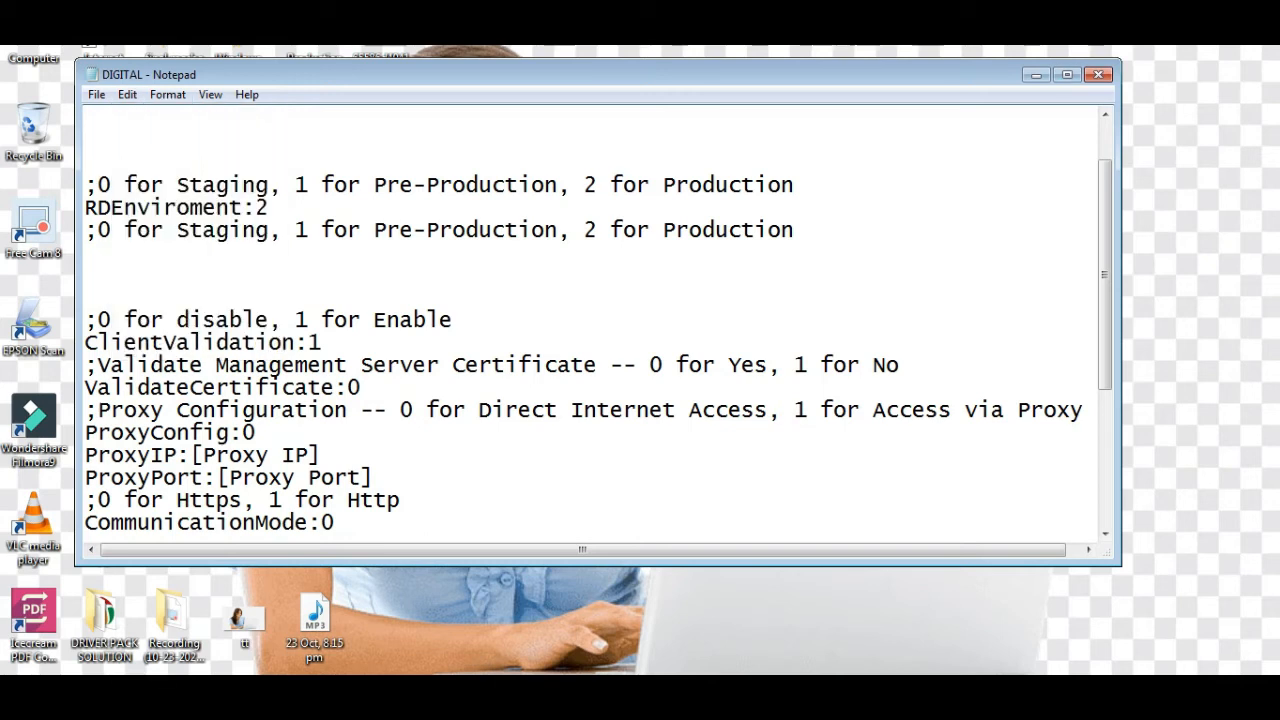
pyautogui.scroll(2, 640, 360)
pyautogui.scroll(-2, 640, 360)
pyautogui.scroll(2, 640, 360)
pyautogui.scroll(-2, 640, 360)
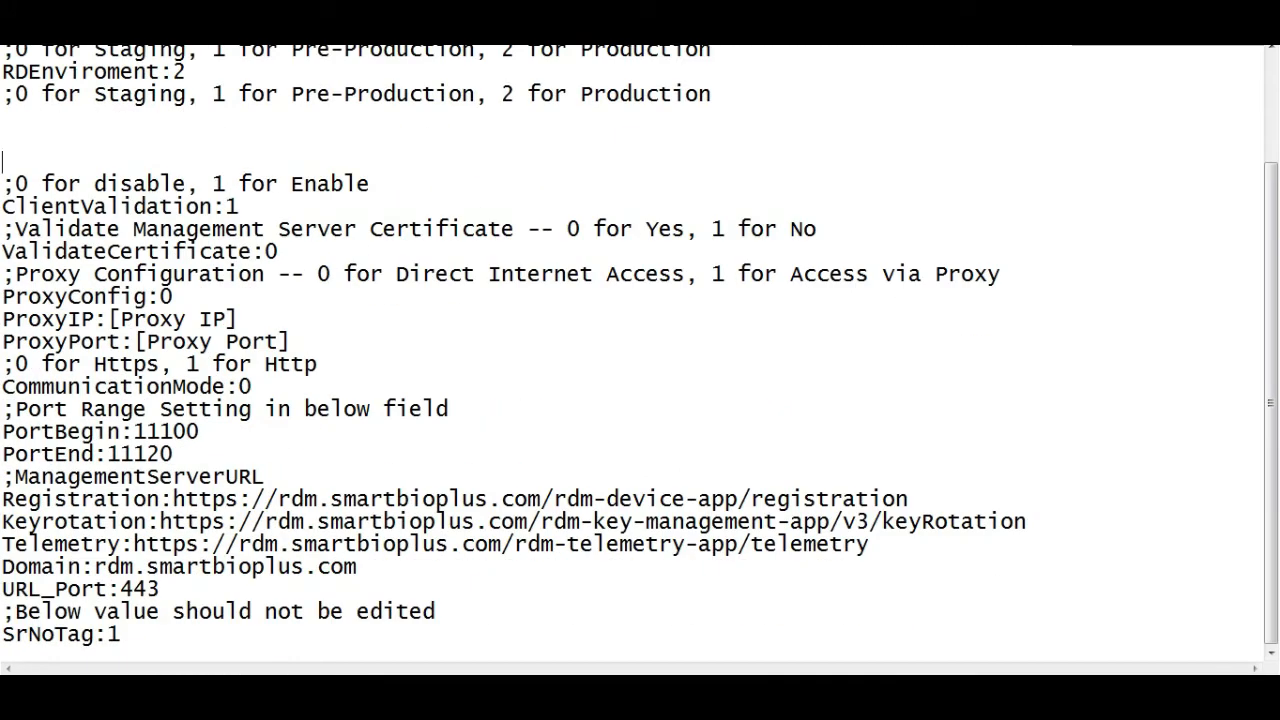
pyautogui.scroll(2, 640, 360)
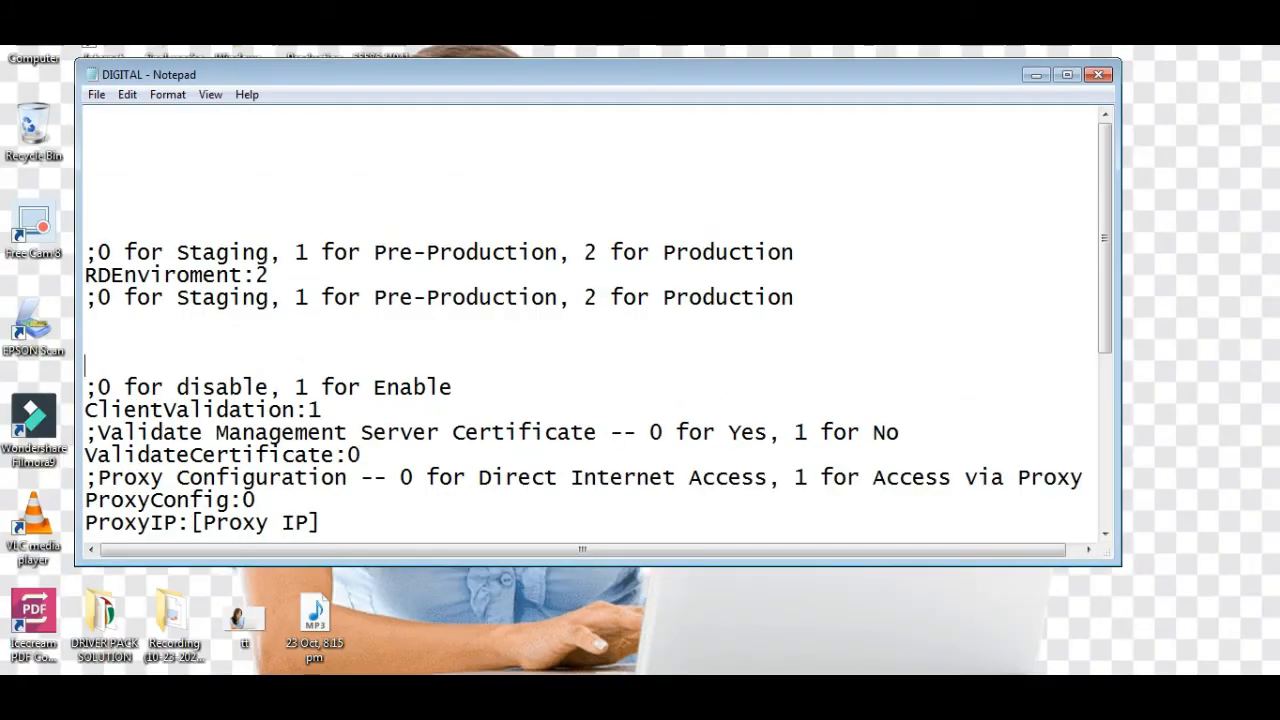
pyautogui.scroll(-5, 590, 320)
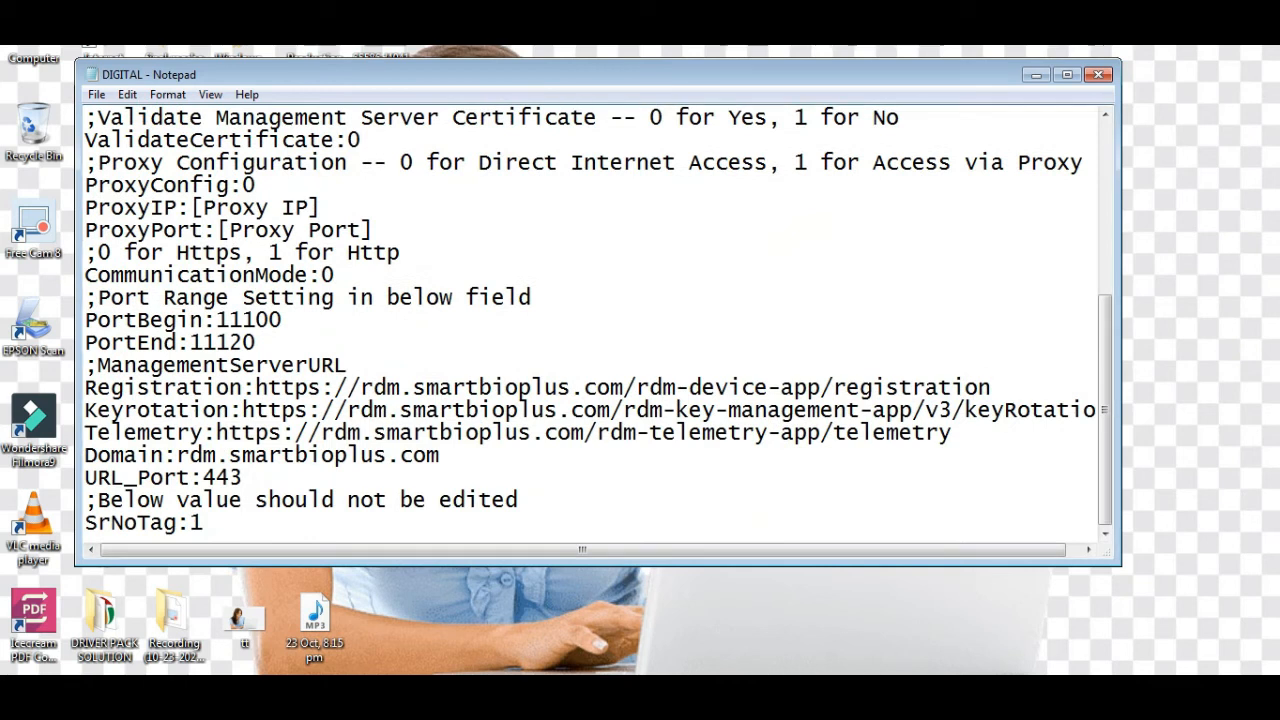
# Step: Search downward in the document for the word "NOT", keeping the Find dialog clear of the text
pyautogui.click(127, 94)
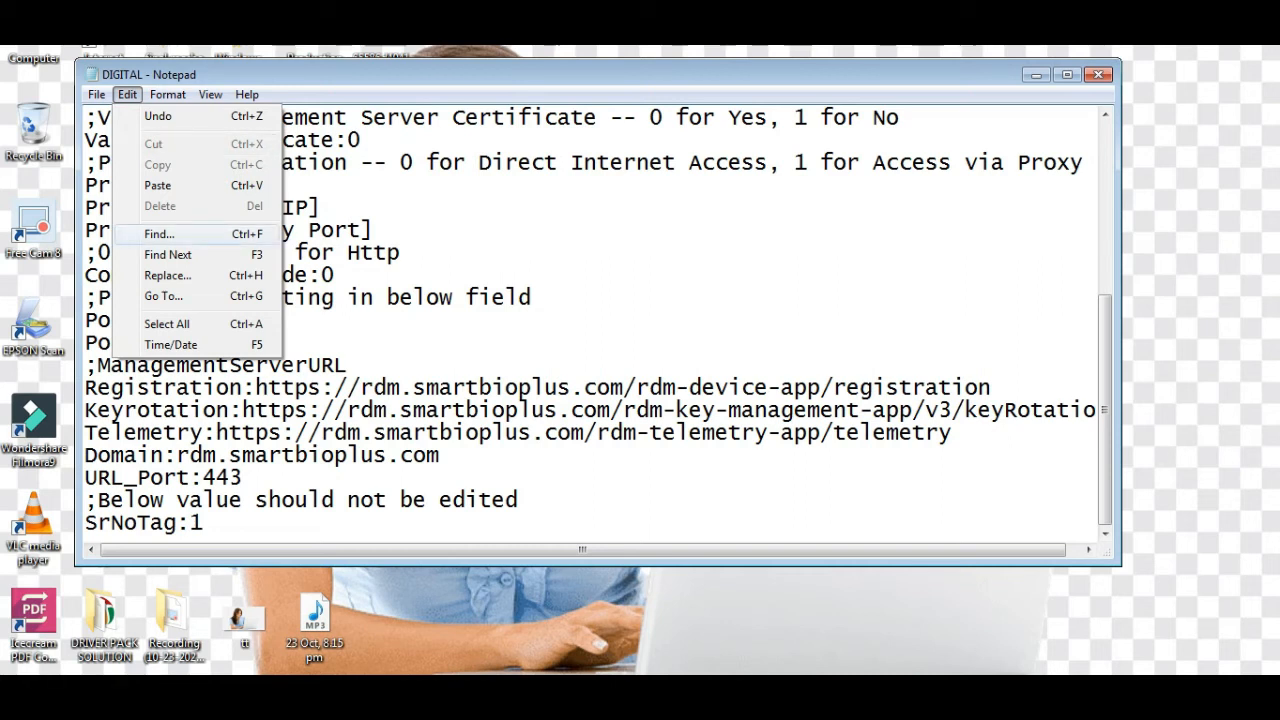
pyautogui.click(160, 234)
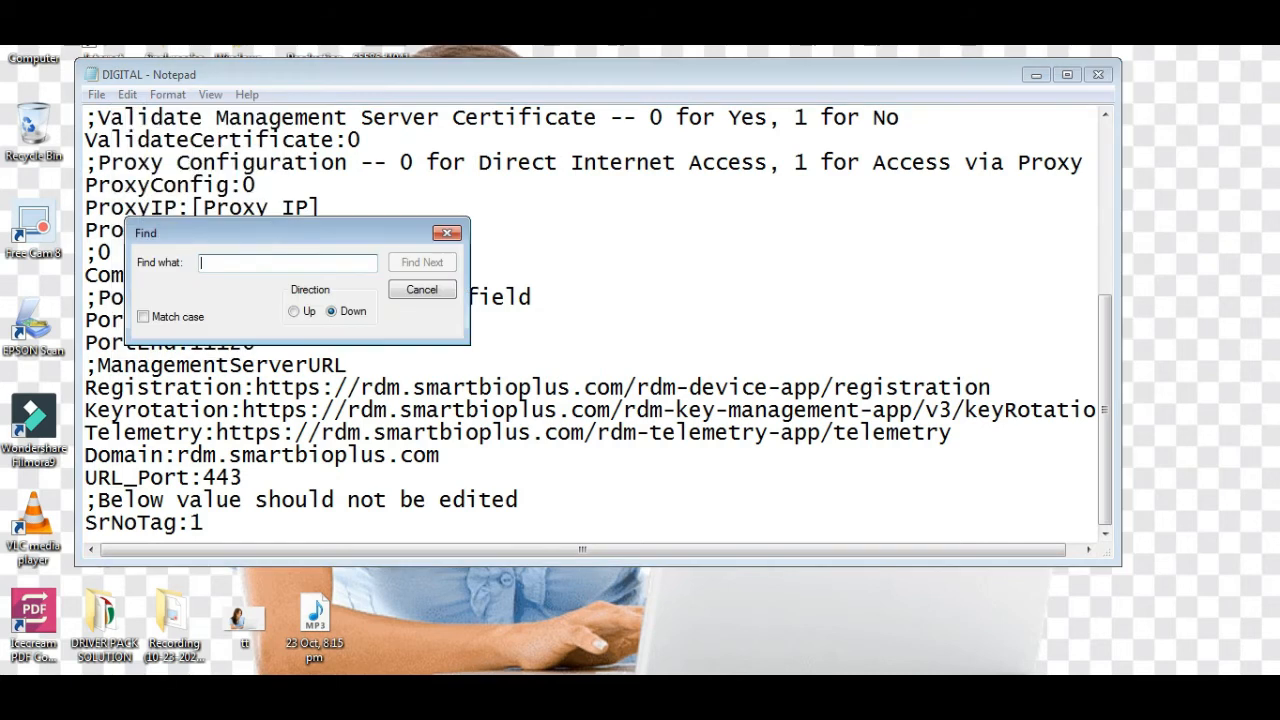
pyautogui.moveTo(200, 232); pyautogui.dragTo(543, 220)
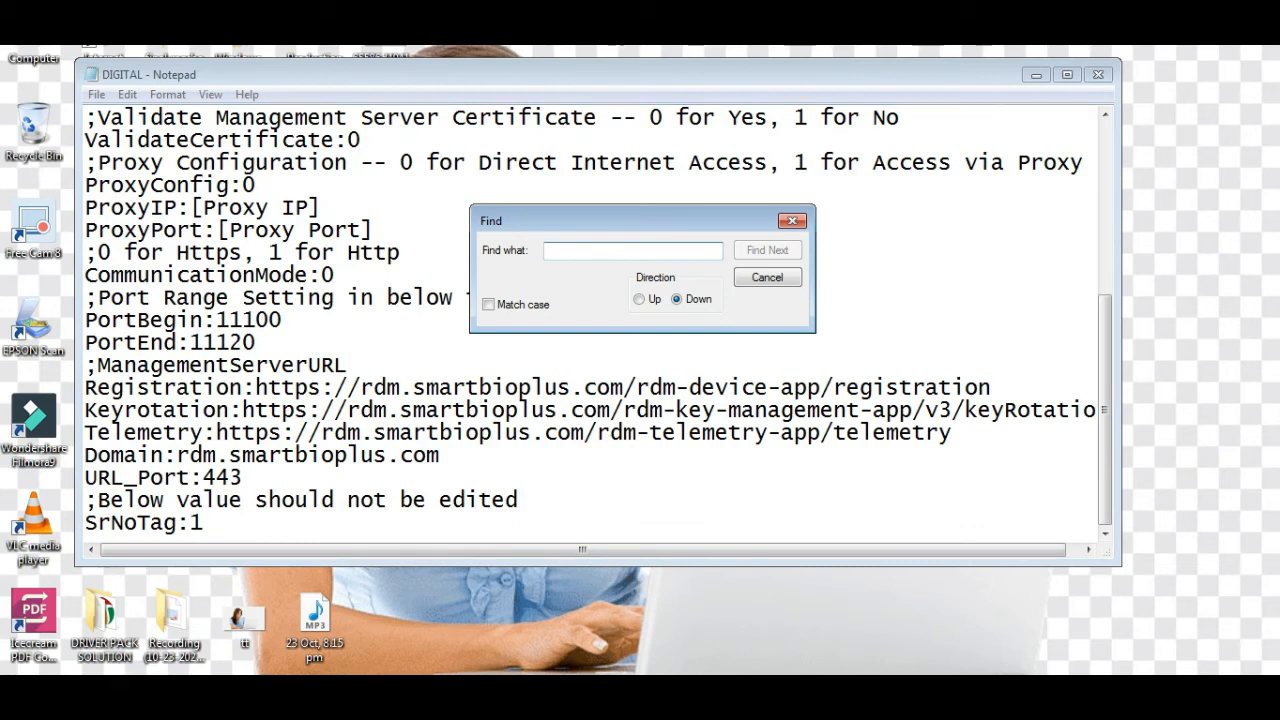
pyautogui.write('NOT')
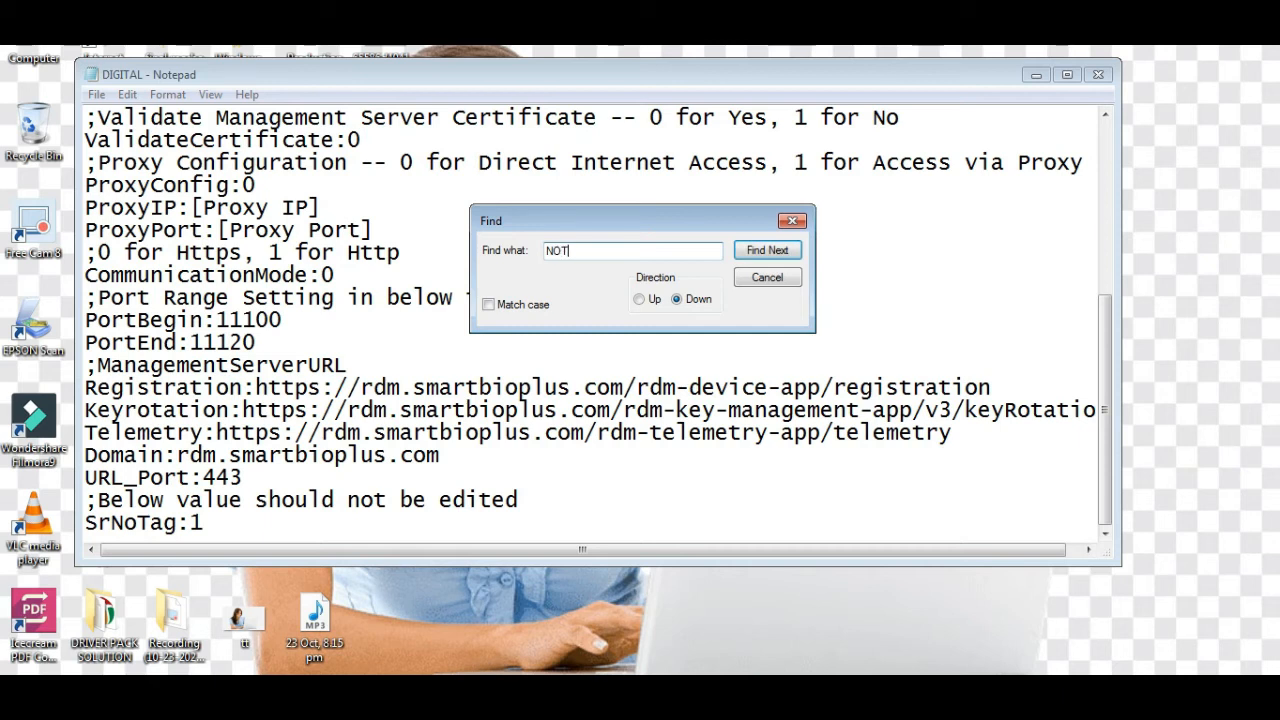
pyautogui.press('Return')
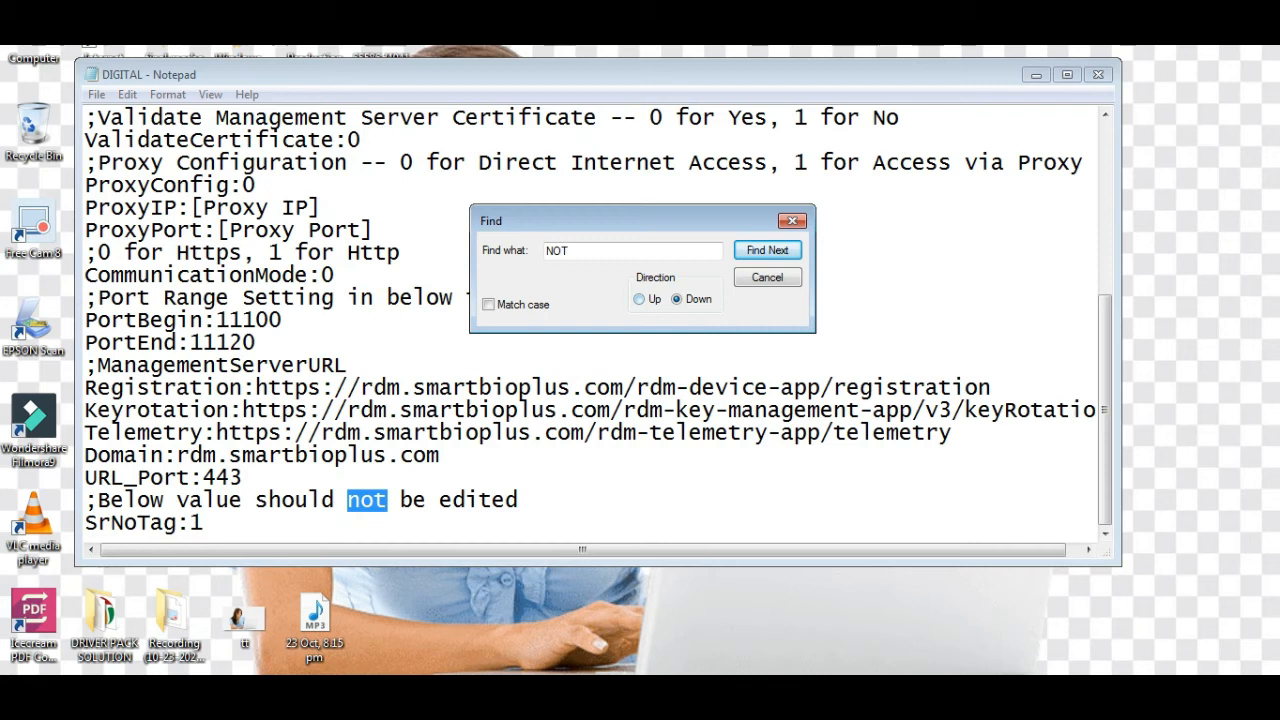
# Step: Change the search word to "FOR" and search for it downward from the current match
pyautogui.click(640, 299)
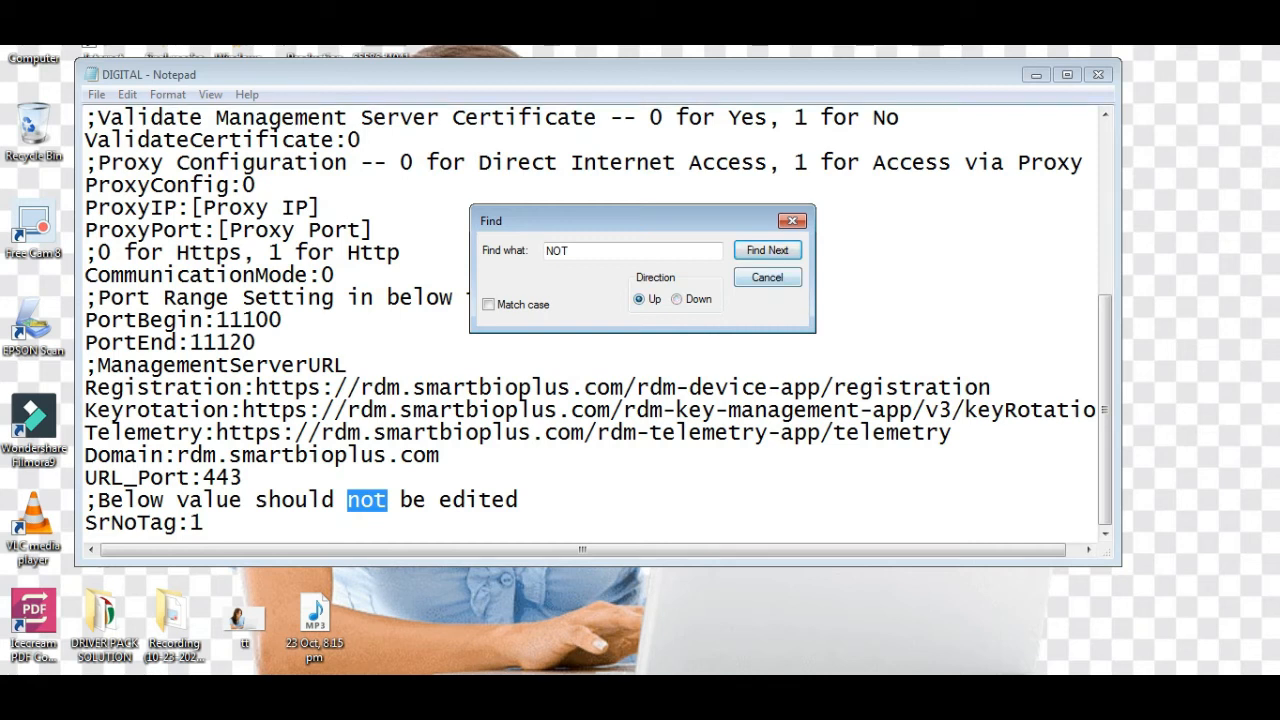
pyautogui.doubleClick(557, 251)
pyautogui.write('FOR')
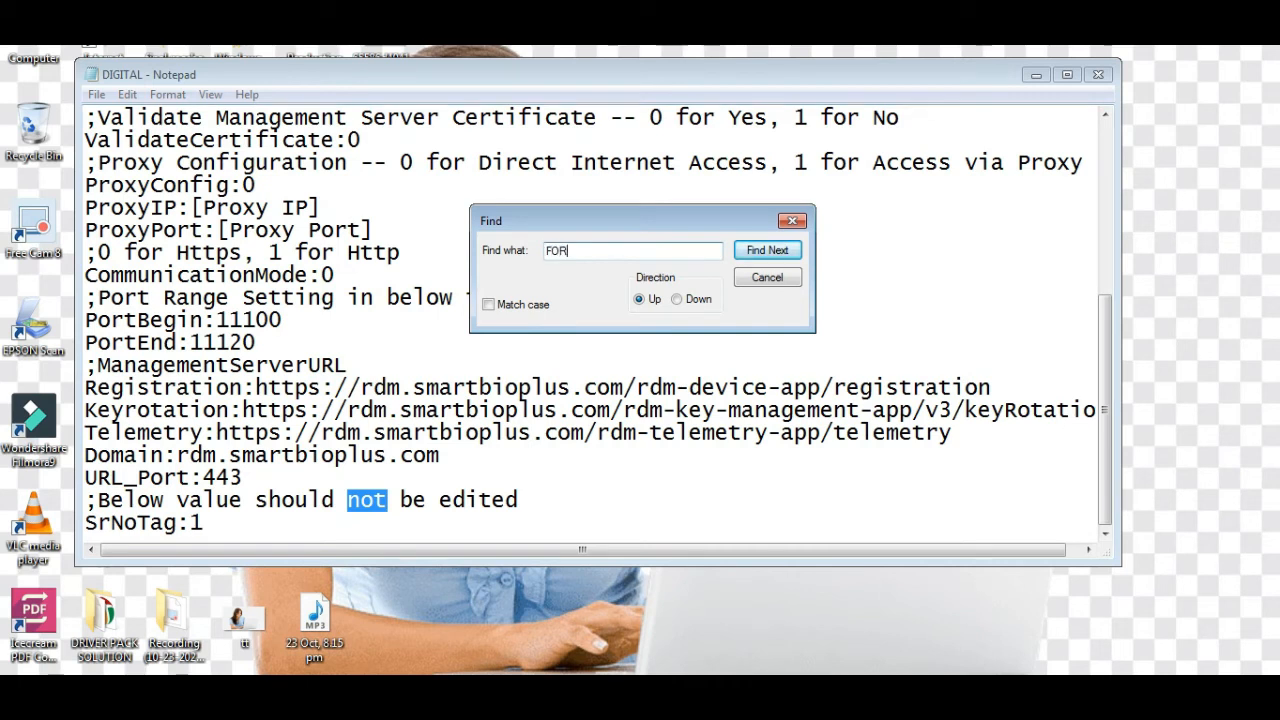
pyautogui.click(677, 299)
pyautogui.click(767, 251)
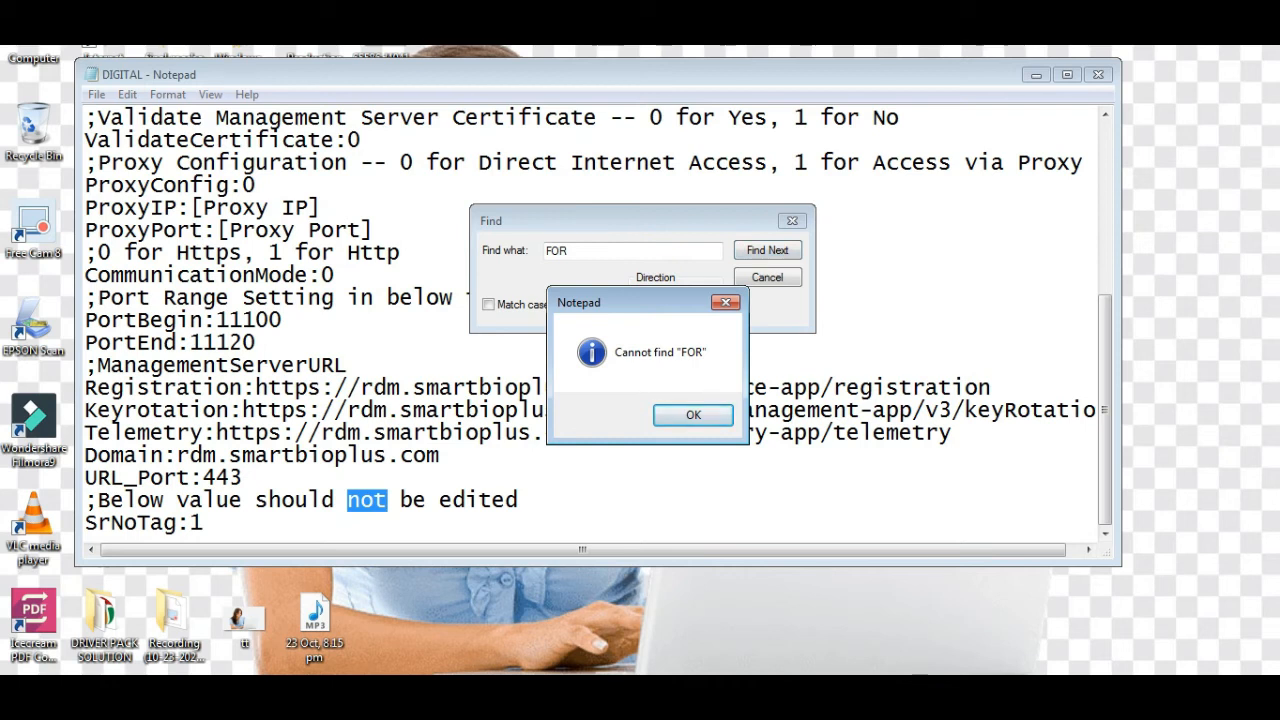
pyautogui.click(693, 415)
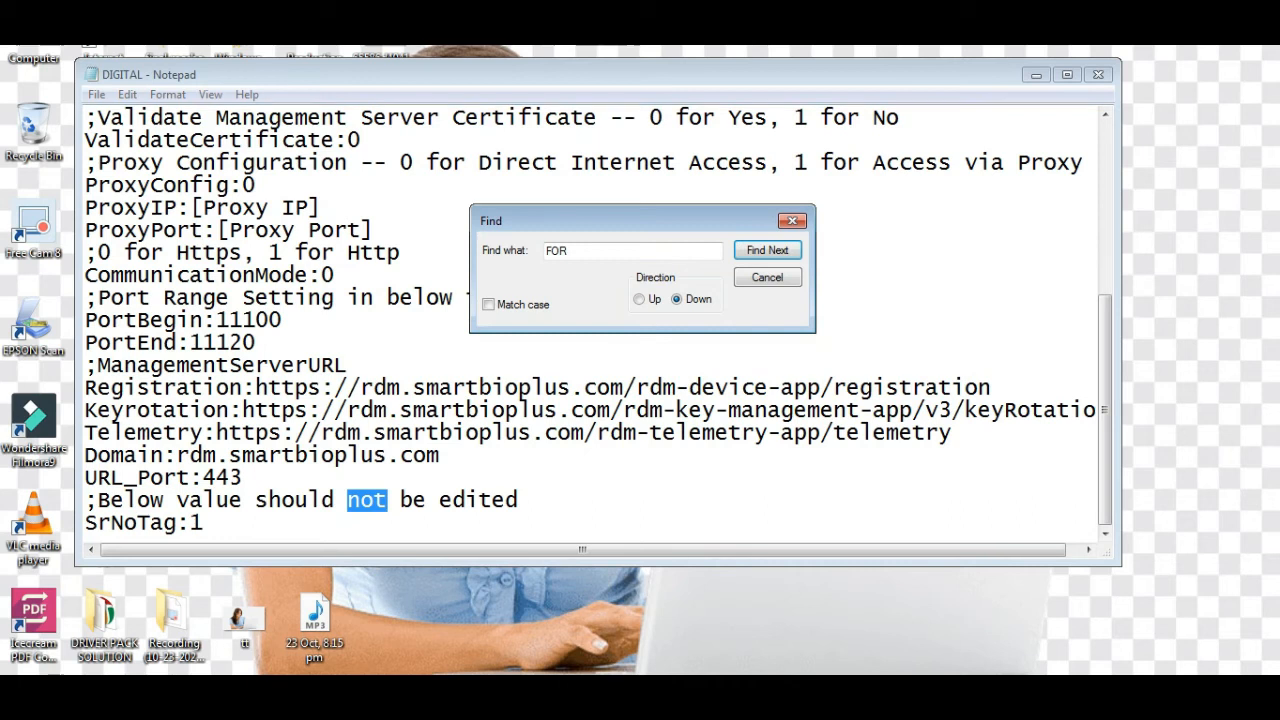
# Step: Search upward for "FOR" through several matches, close the Find dialog, and jump one match further with Find Next
pyautogui.click(640, 299)
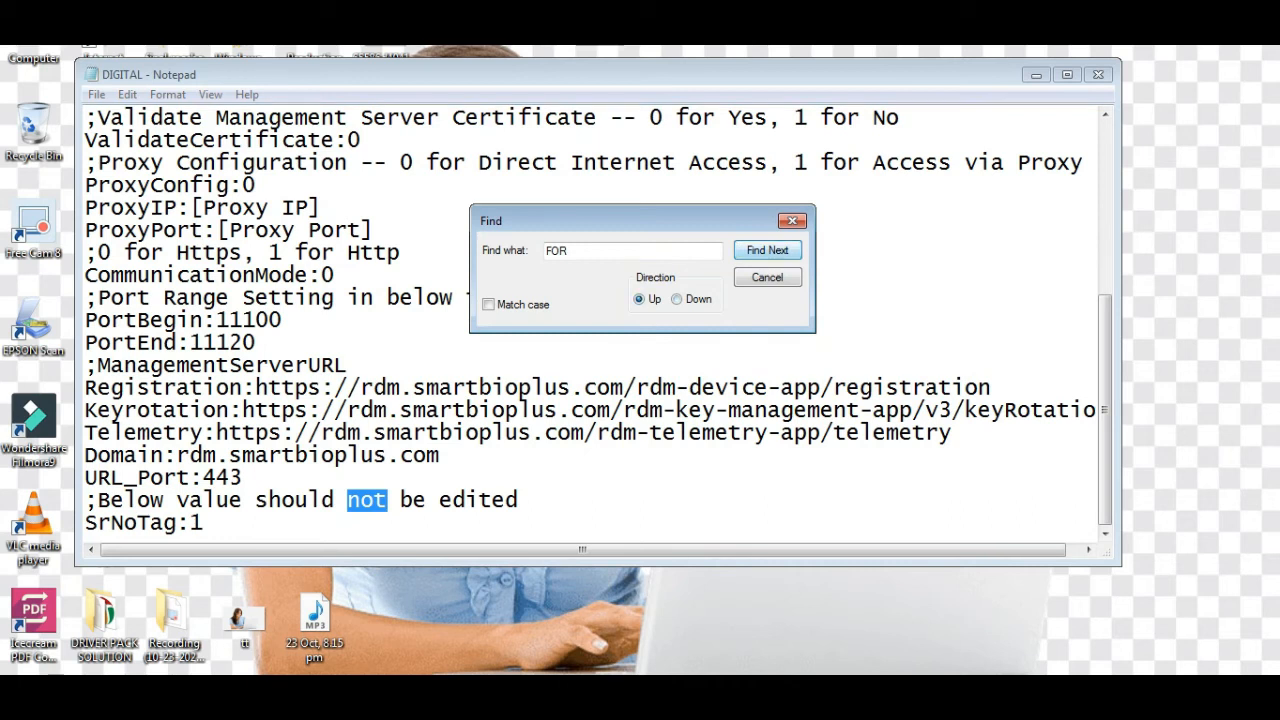
pyautogui.click(767, 250)
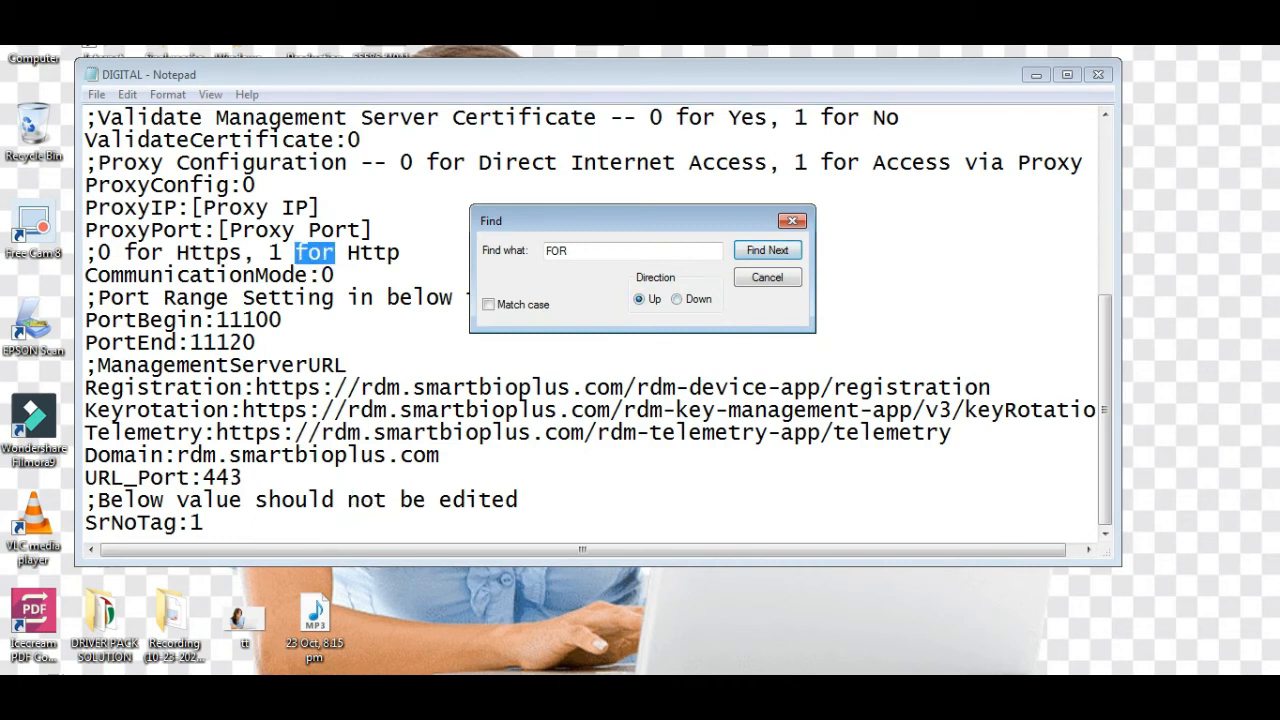
pyautogui.press('Return')
pyautogui.press('Return')
pyautogui.press('Return')
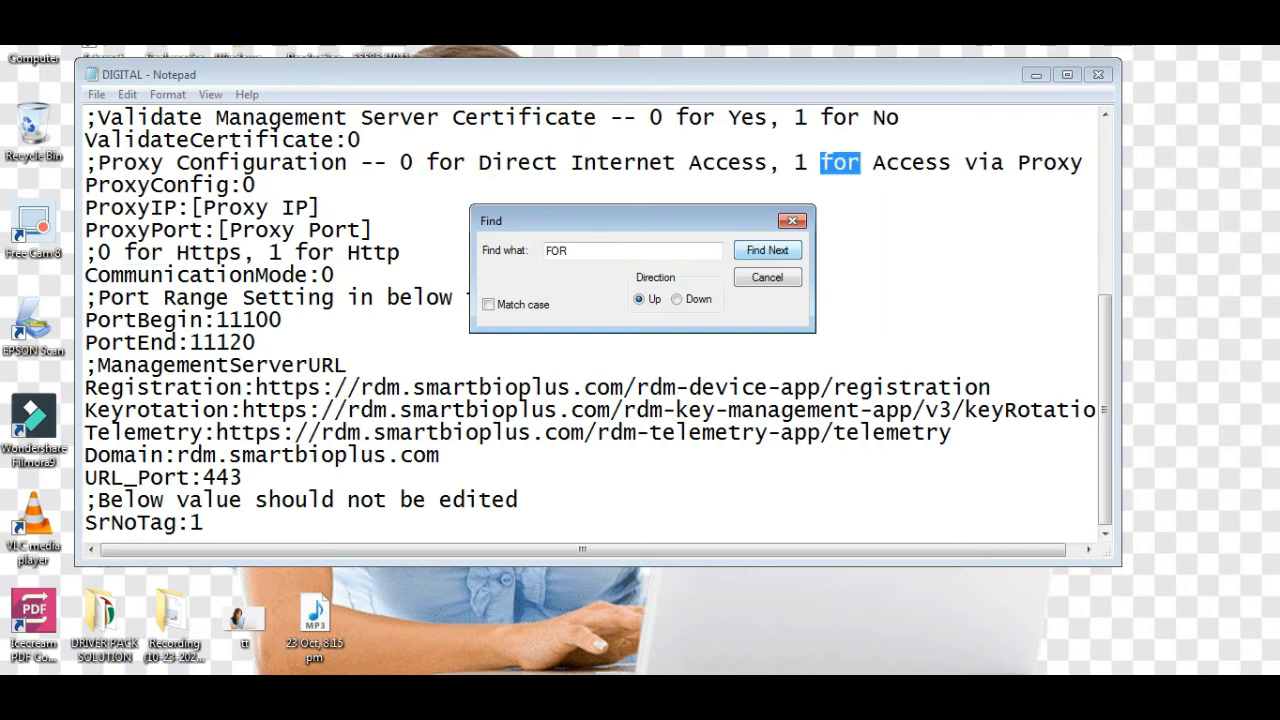
pyautogui.press('Return')
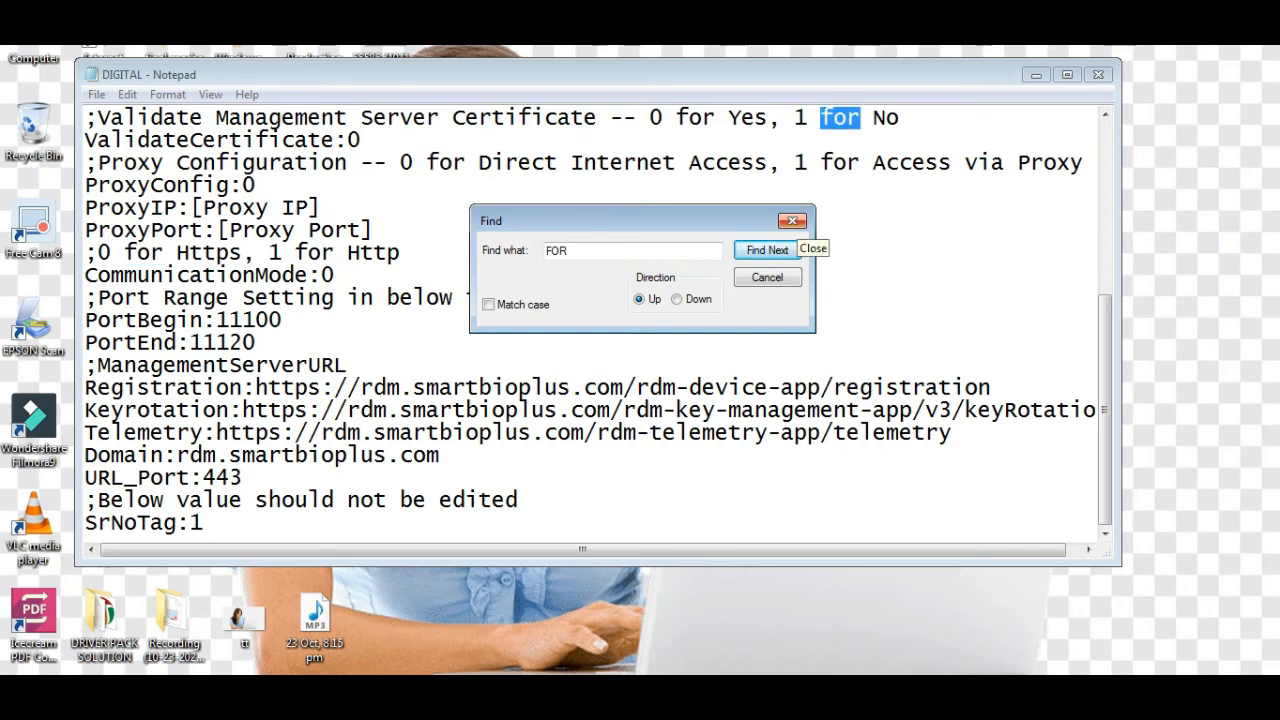
pyautogui.click(792, 221)
pyautogui.click(127, 95)
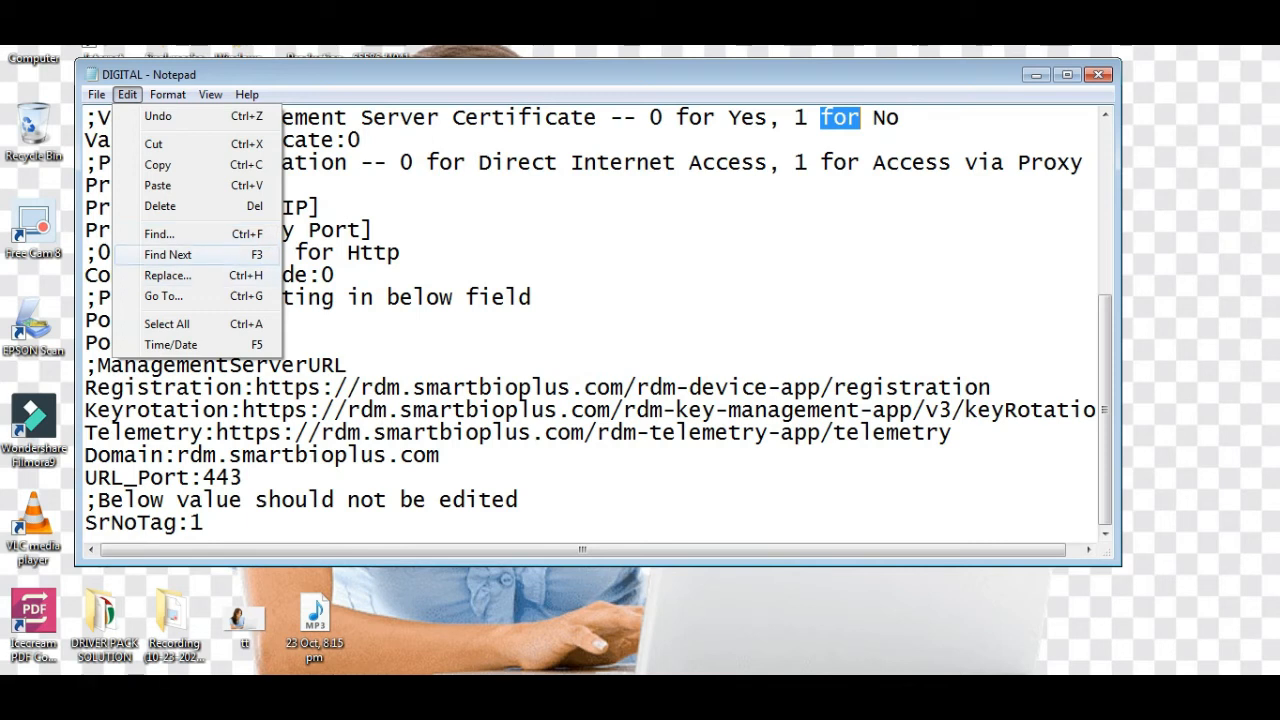
pyautogui.click(167, 254)
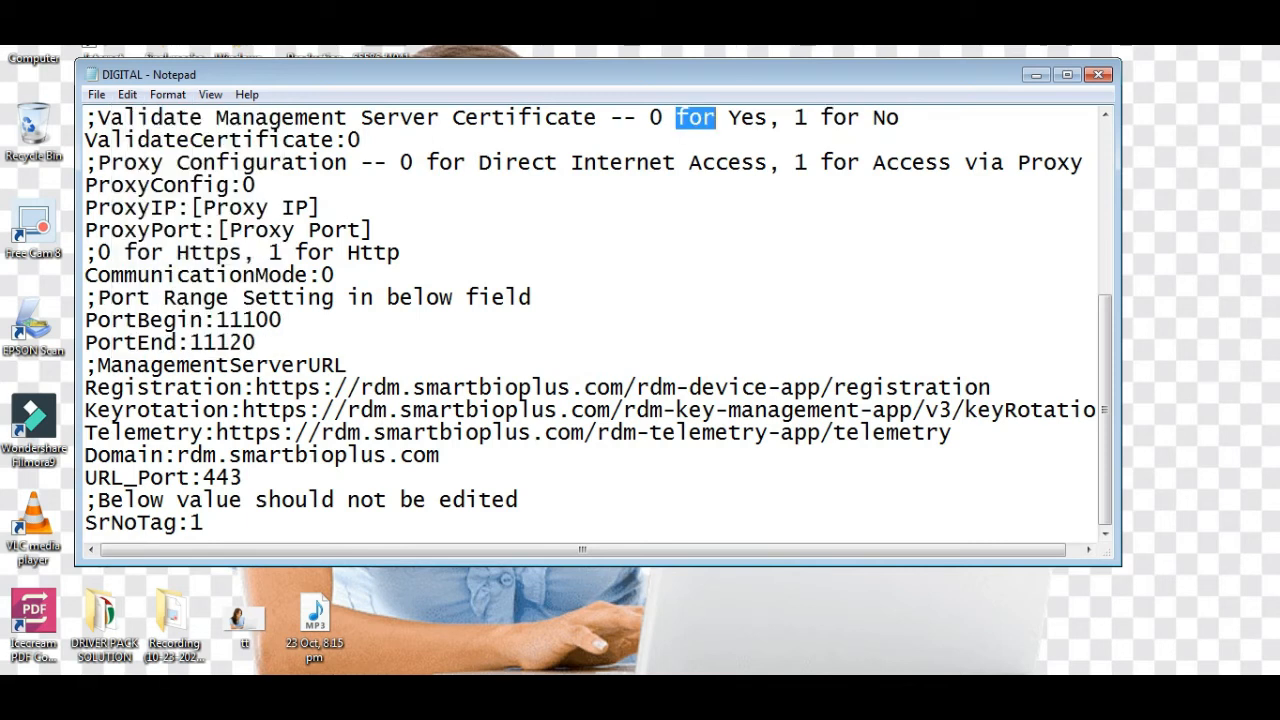
# Step: Replace "FOR" with "NEW" one at a time for both occurrences in the Validate Management Server Certificate line
pyautogui.click(127, 94)
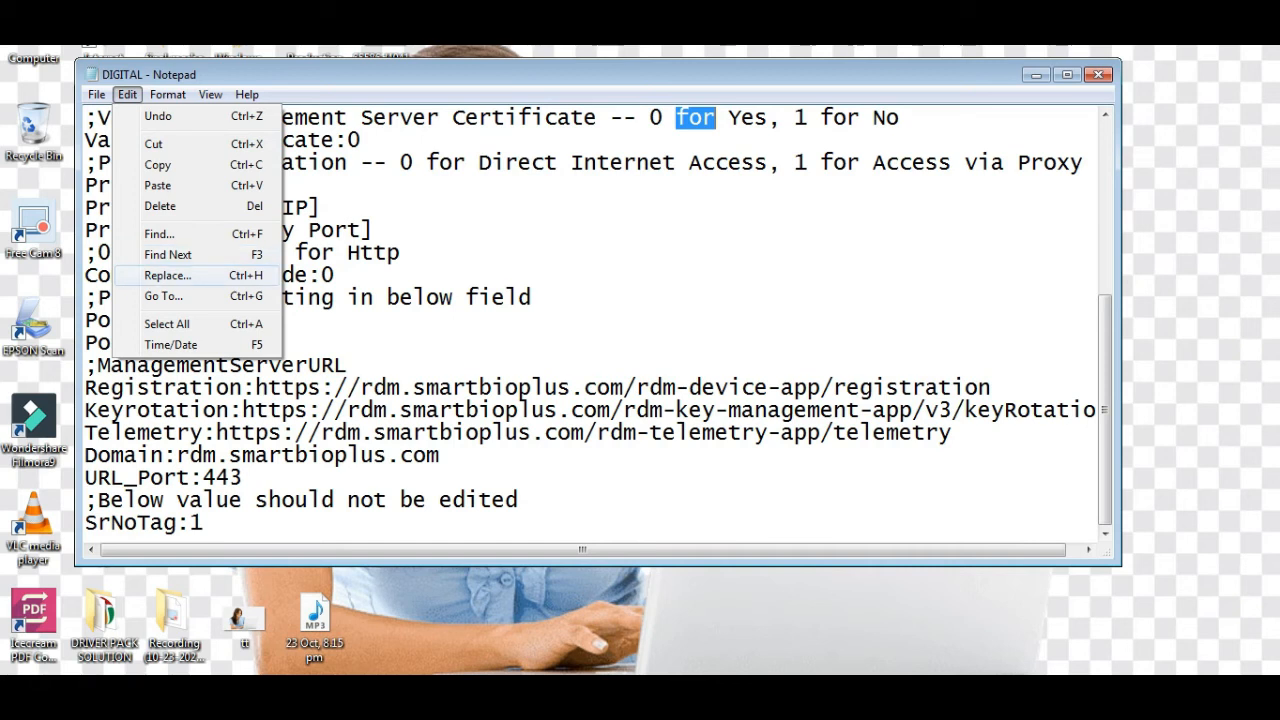
pyautogui.click(167, 275)
pyautogui.moveTo(250, 189); pyautogui.dragTo(694, 195)
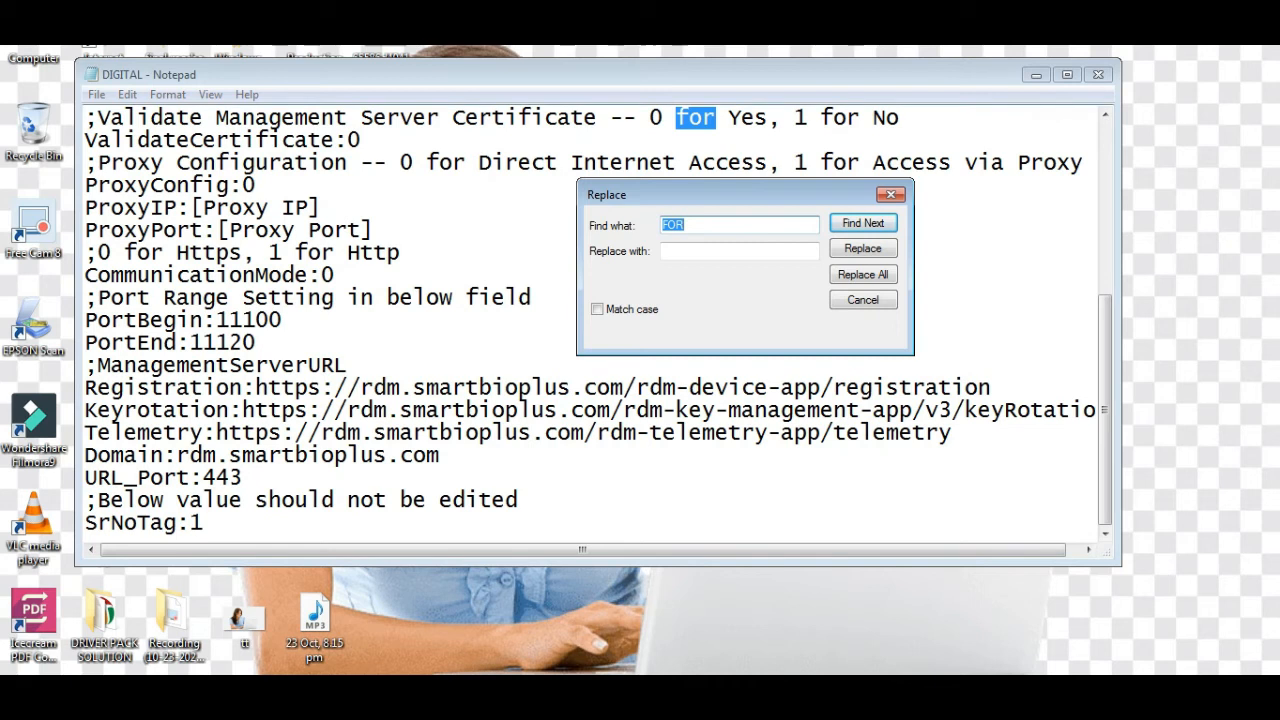
pyautogui.press('Right')
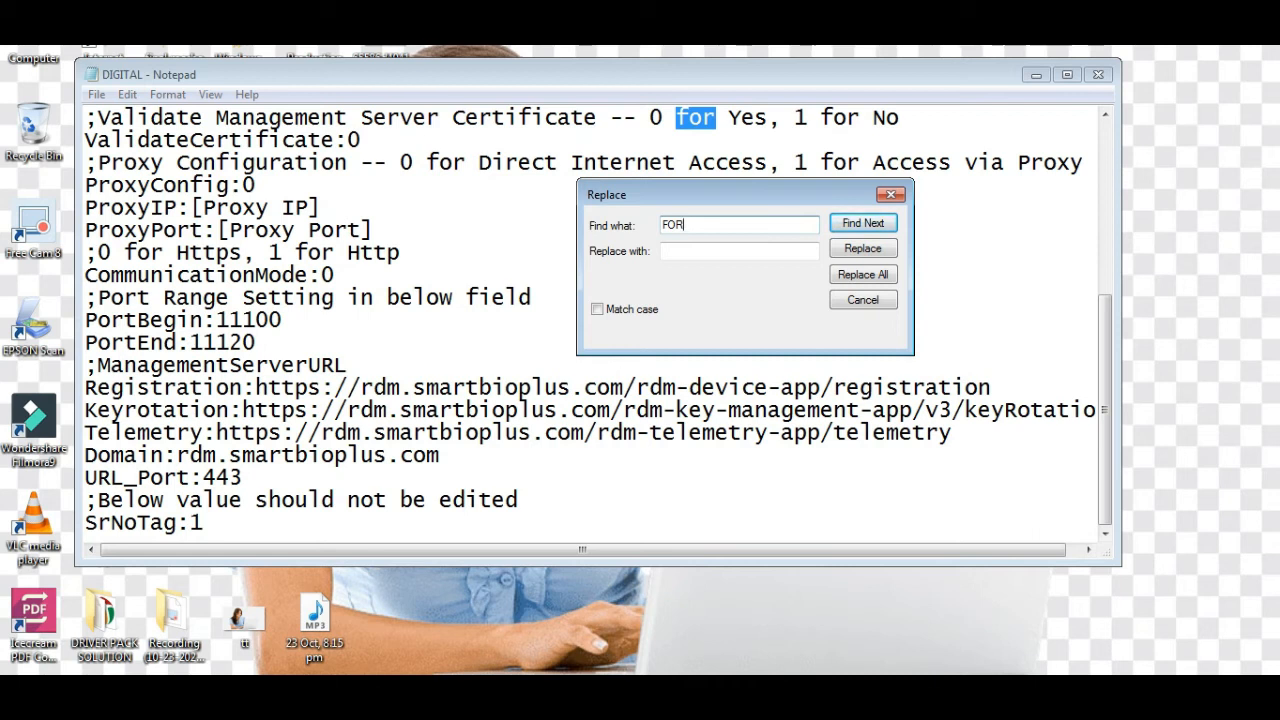
pyautogui.click(720, 251)
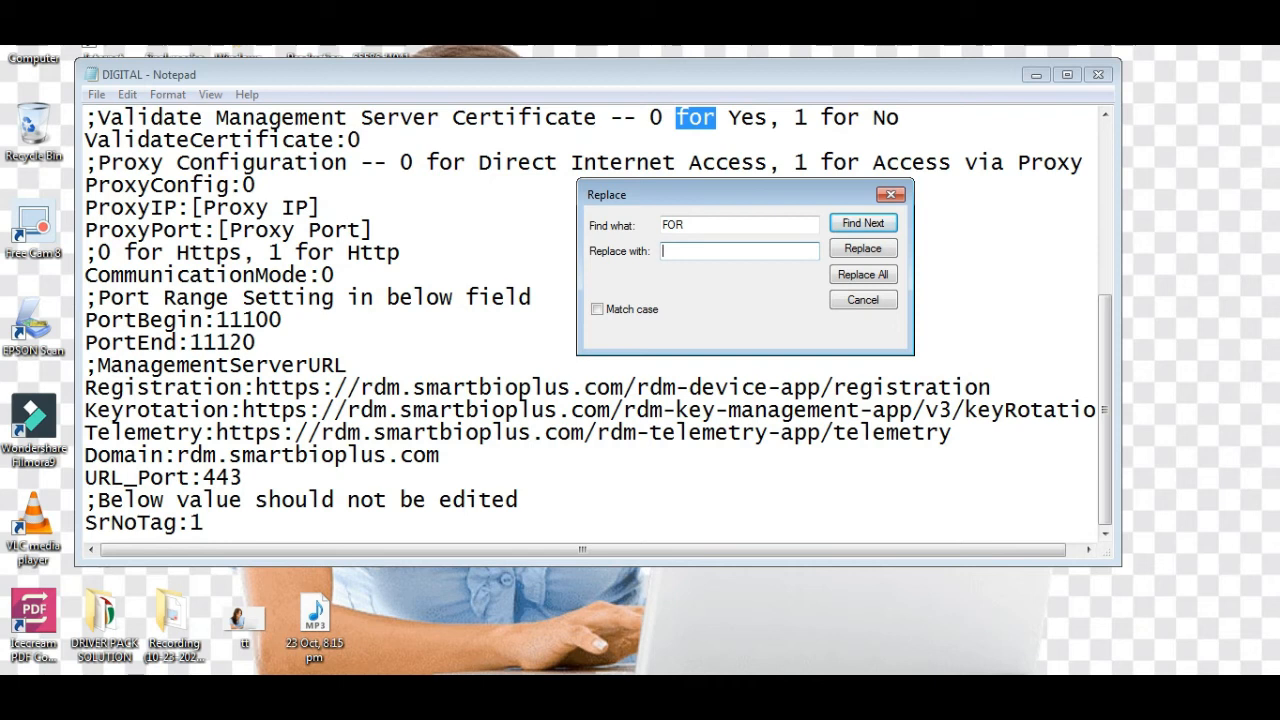
pyautogui.write('NEW')
pyautogui.hotkey('alt', 'r')
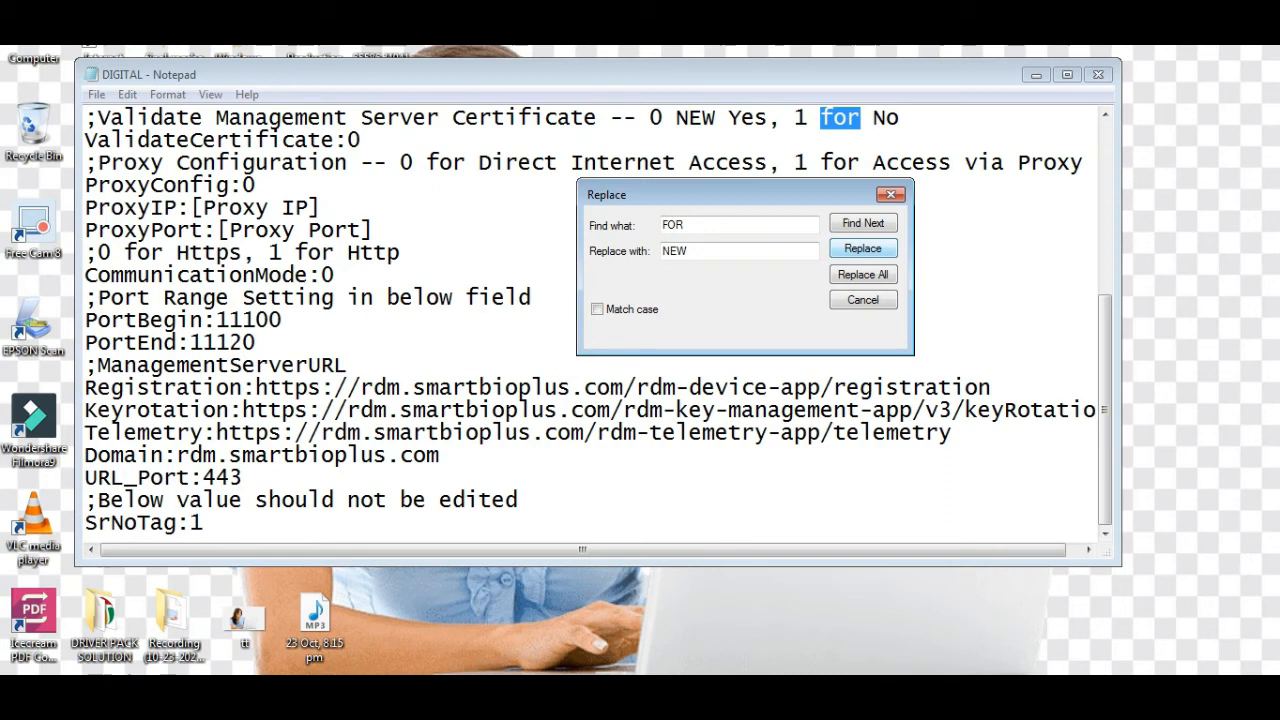
pyautogui.hotkey('alt', 'r')
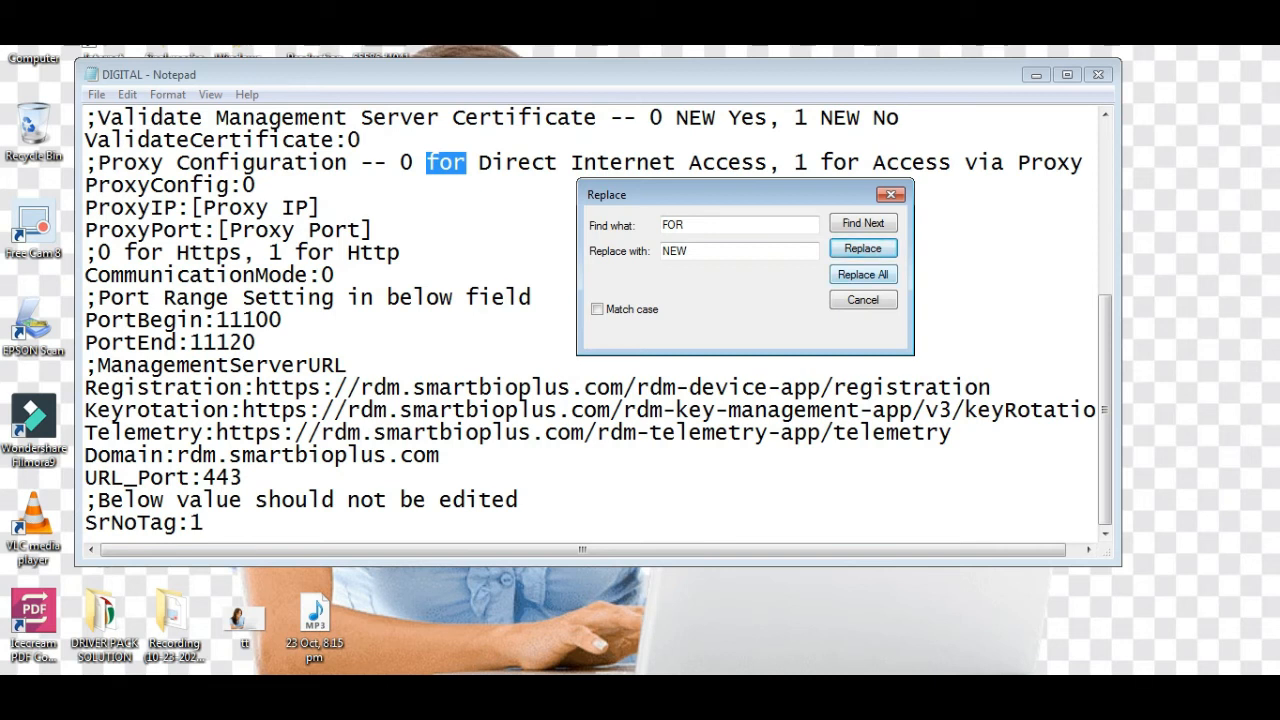
# Step: Replace all remaining occurrences of "FOR" with "NEW", close the Replace dialog, and check the document
pyautogui.click(863, 275)
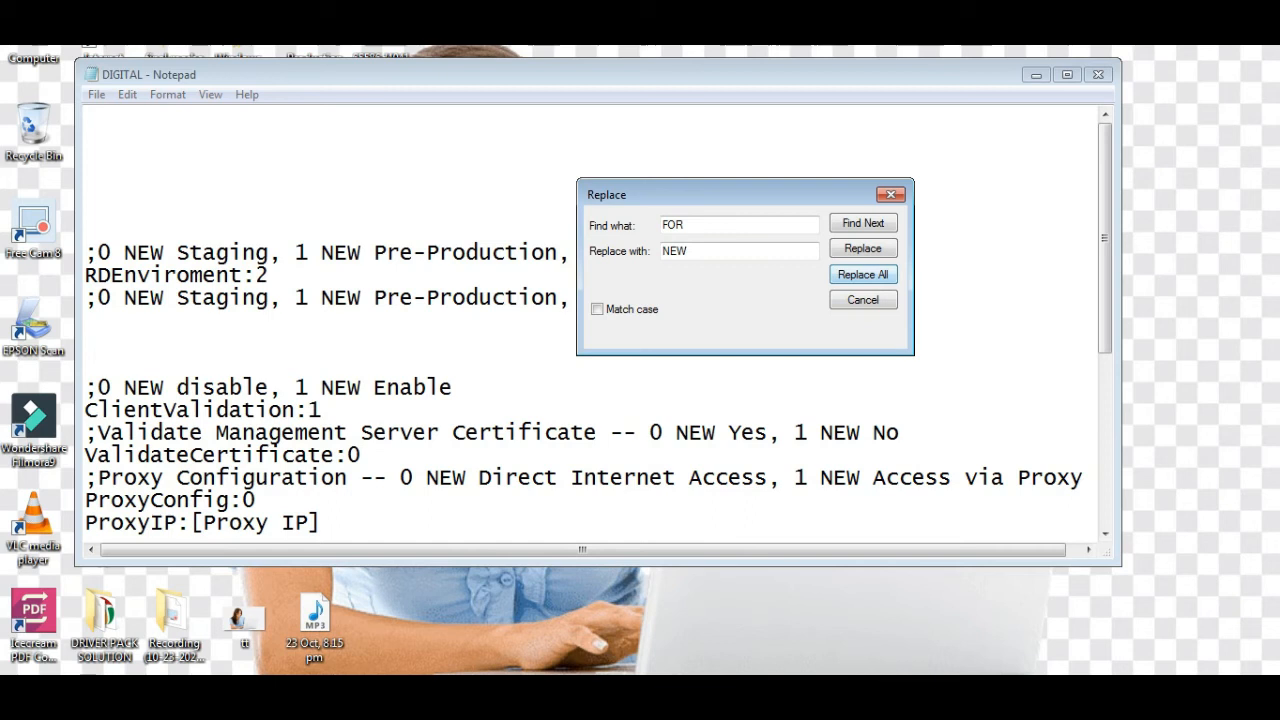
pyautogui.press('Escape')
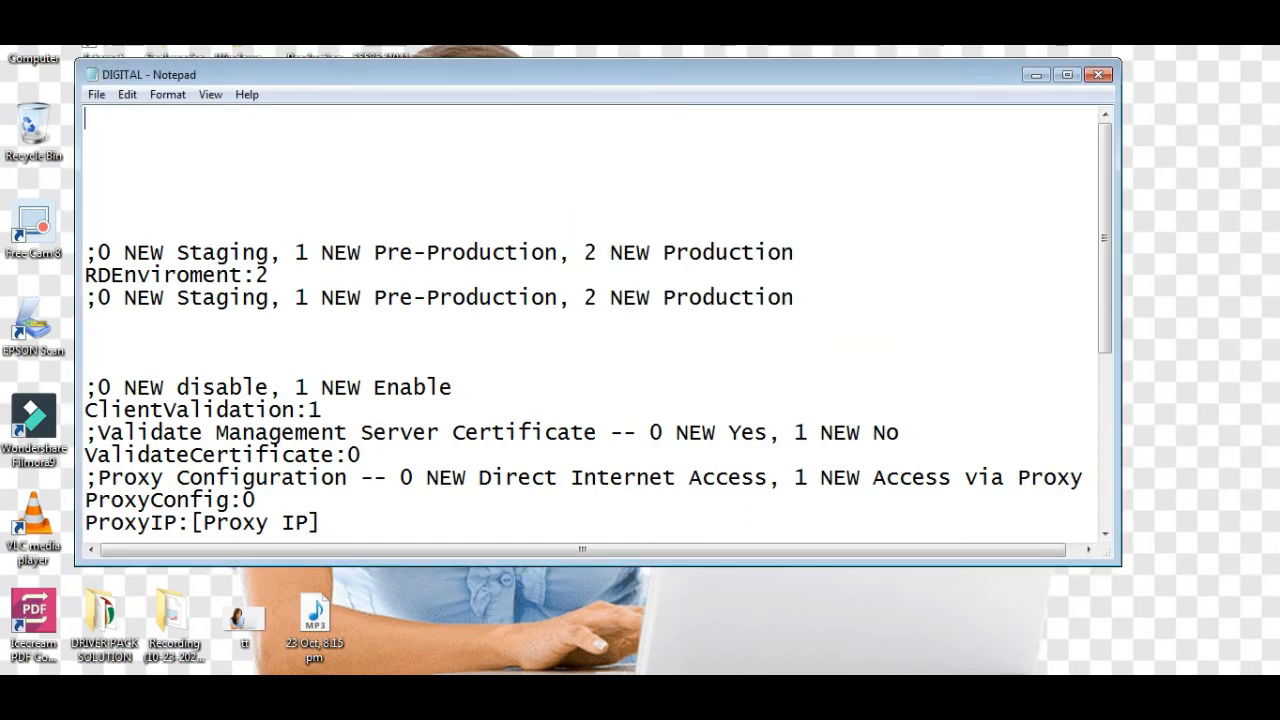
pyautogui.scroll(-4, 590, 320)
pyautogui.scroll(3, 590, 320)
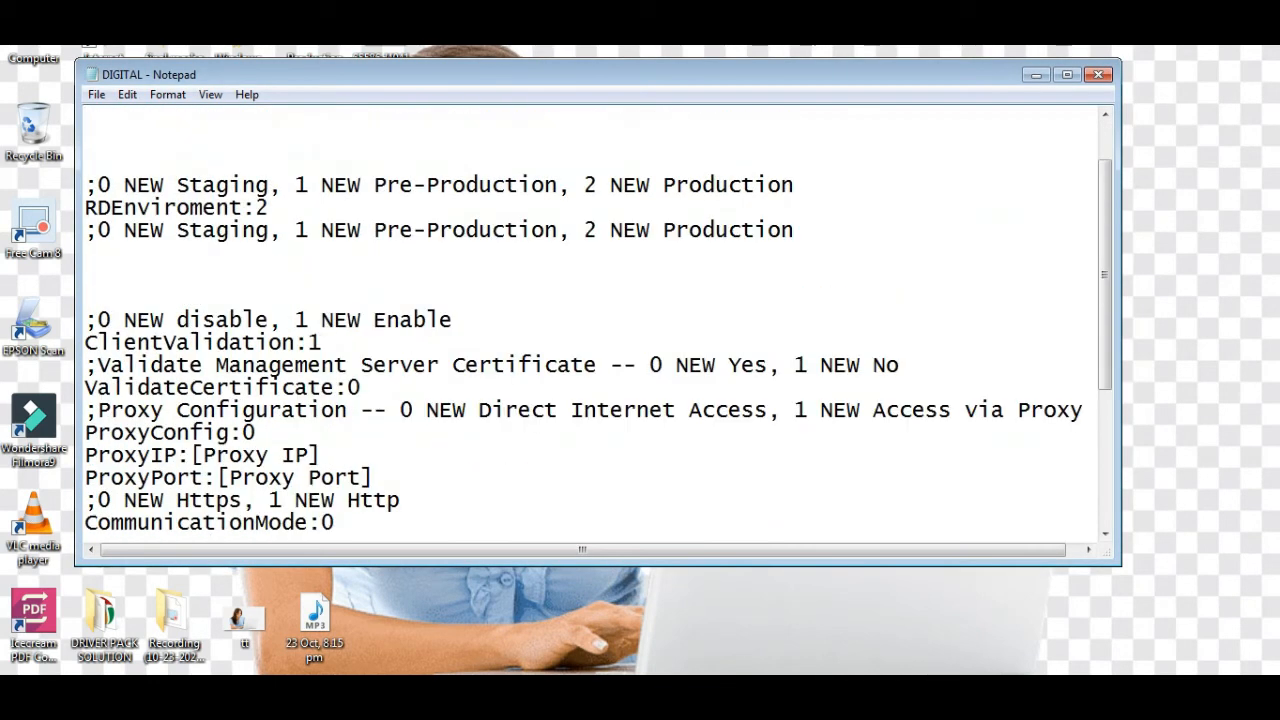
# Step: Replace all occurrences of "NEW" in the document with "for" and close the Replace dialog
pyautogui.scroll(-2, 590, 320)
pyautogui.scroll(1, 590, 320)
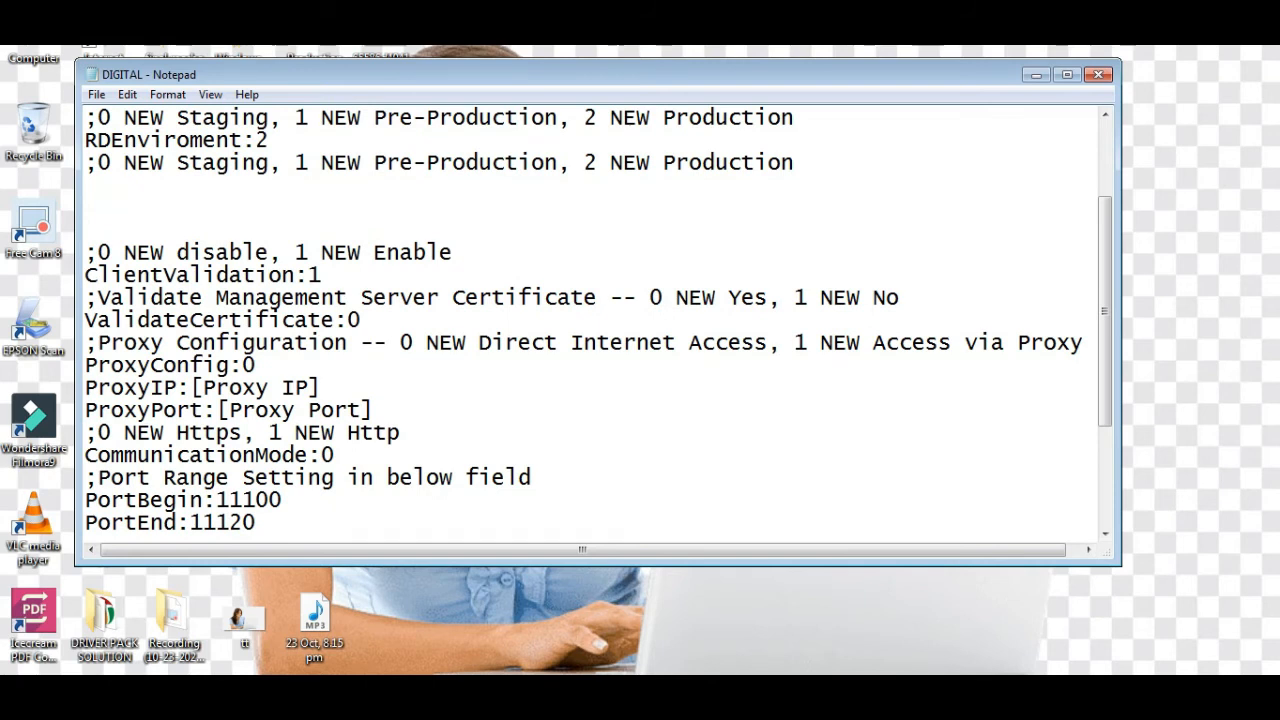
pyautogui.click(127, 94)
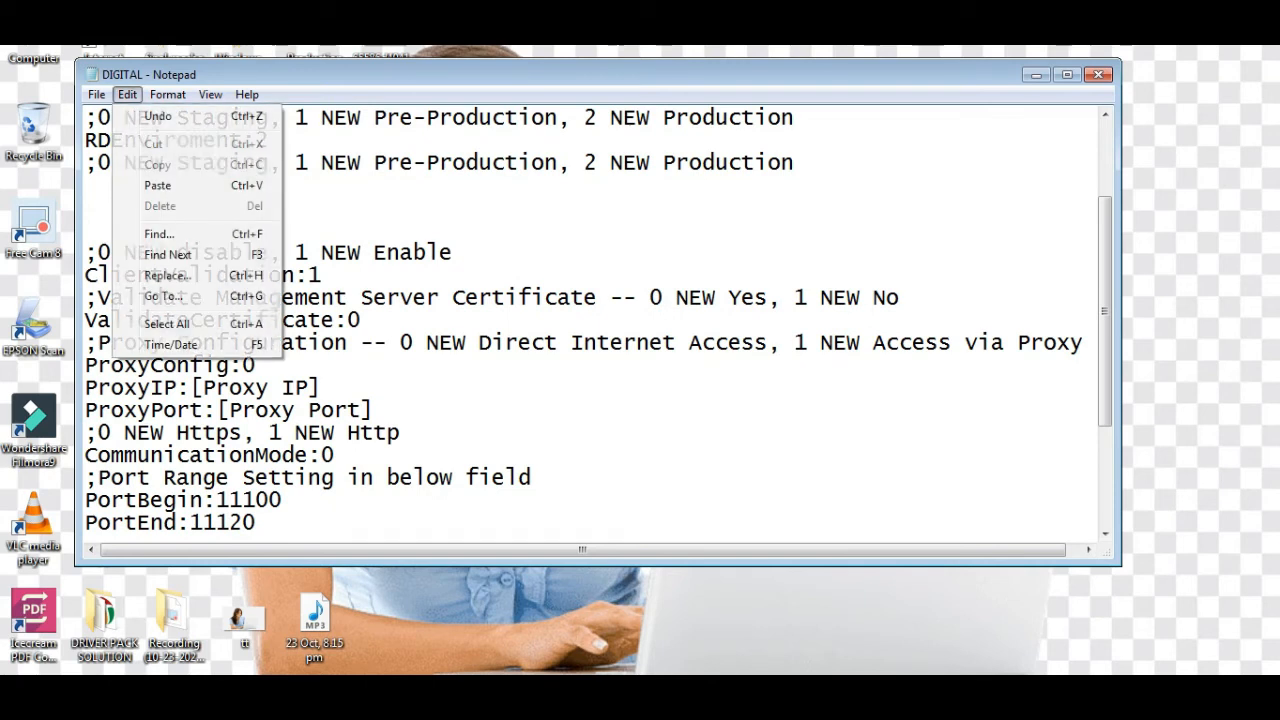
pyautogui.click(168, 275)
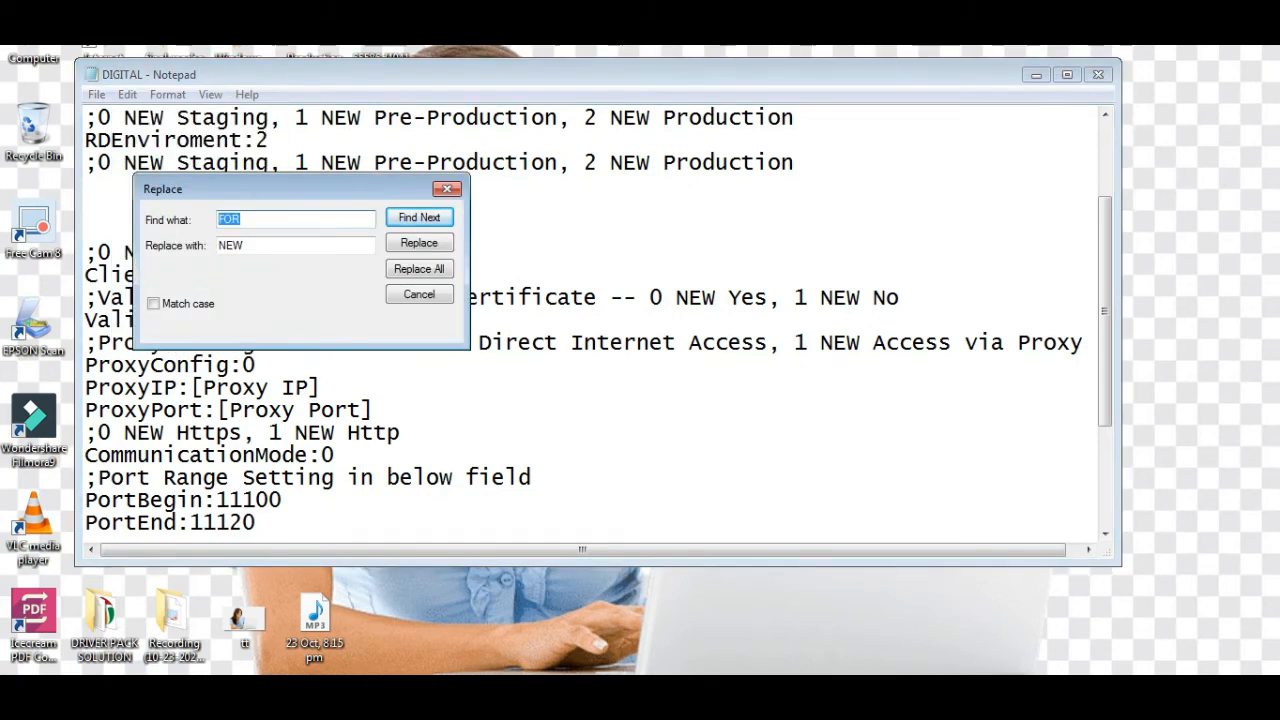
pyautogui.moveTo(285, 189); pyautogui.dragTo(547, 232)
pyautogui.write('NEW')
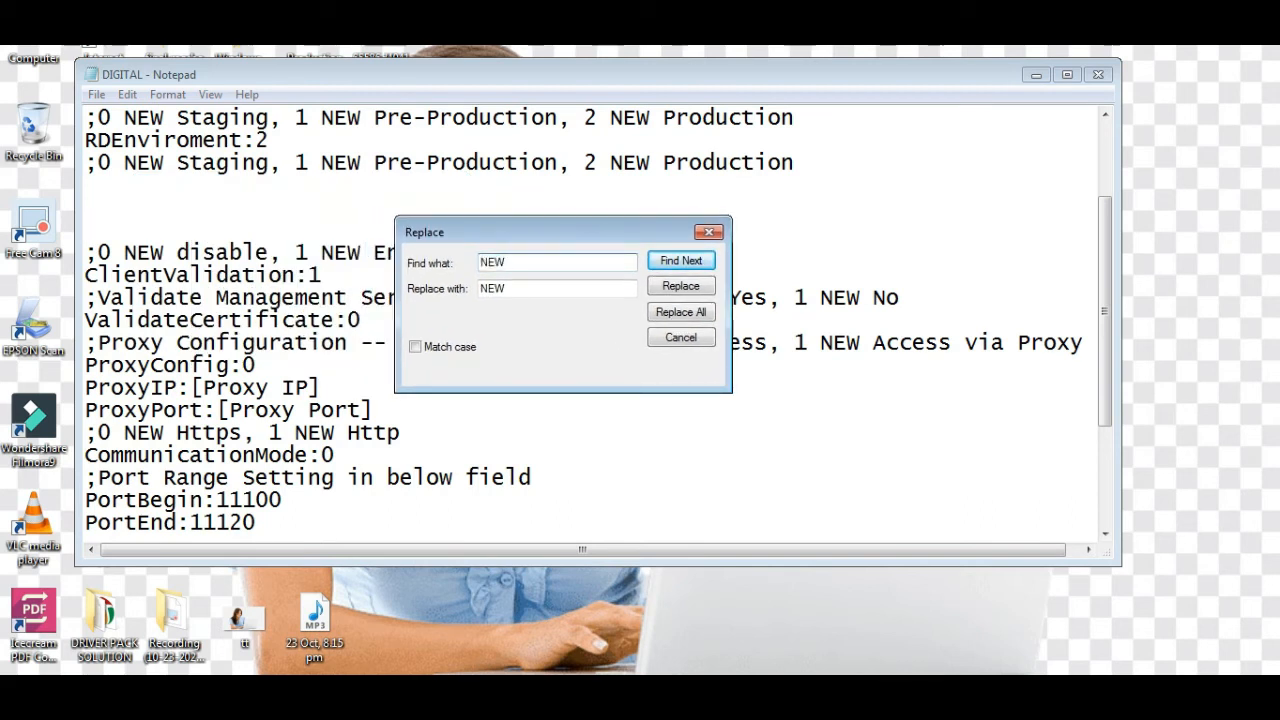
pyautogui.press('Tab')
pyautogui.write('F')
pyautogui.press('BackSpace')
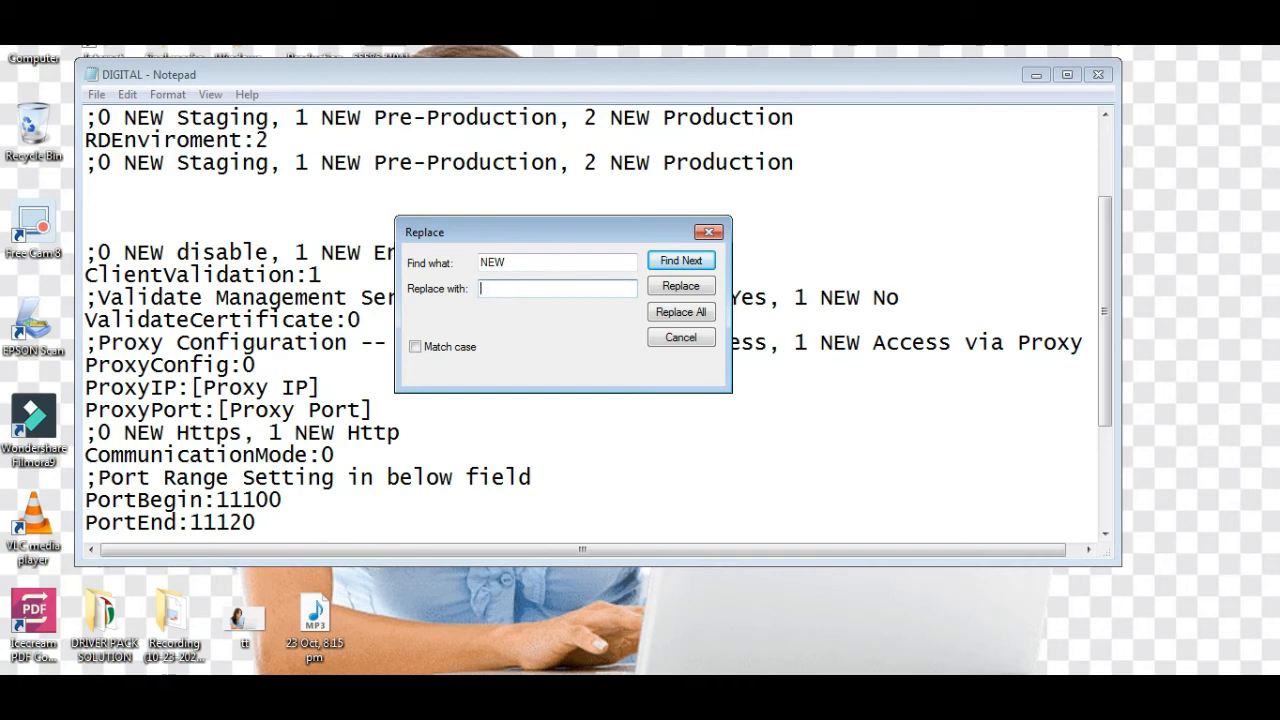
pyautogui.write('for')
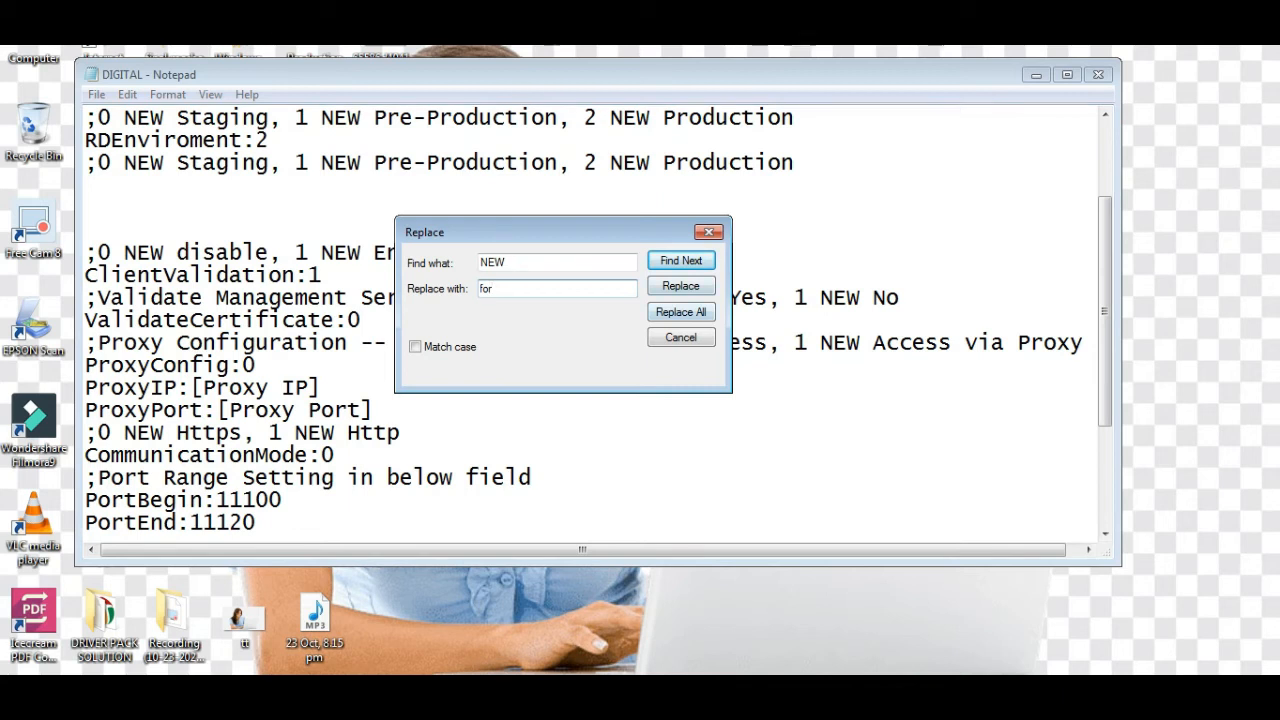
pyautogui.hotkey('alt', 'a')
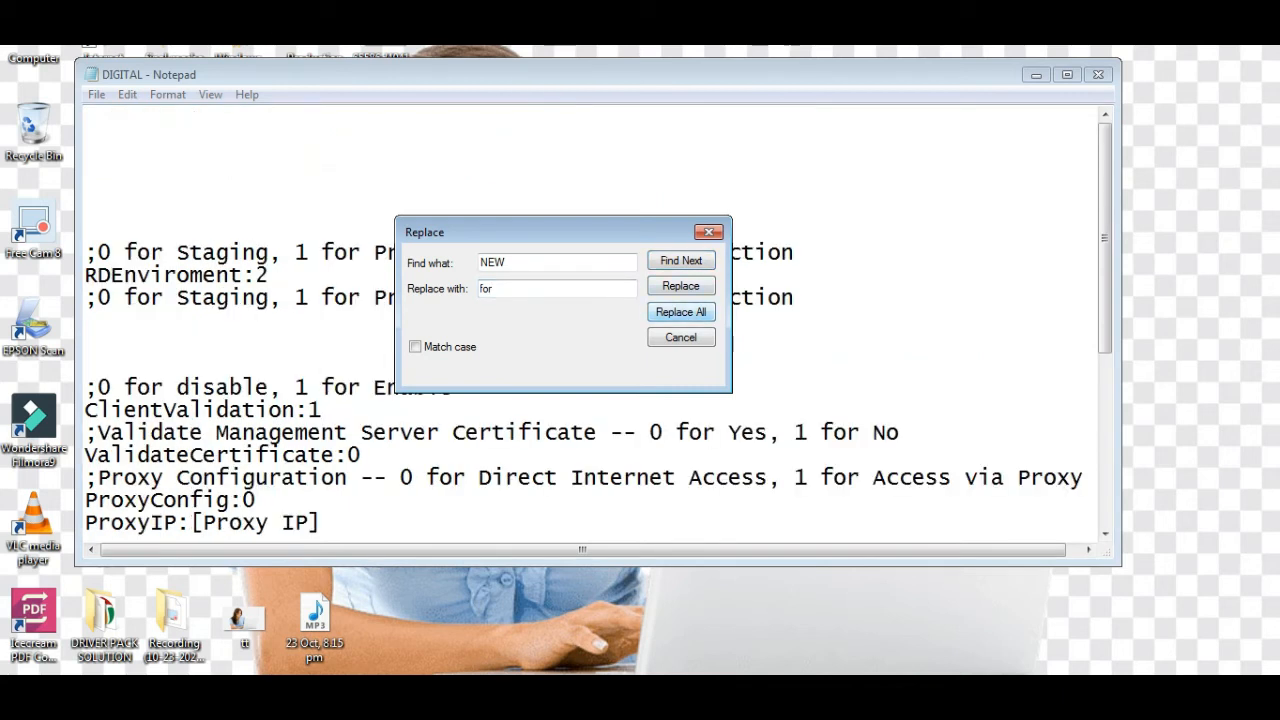
pyautogui.press('Escape')
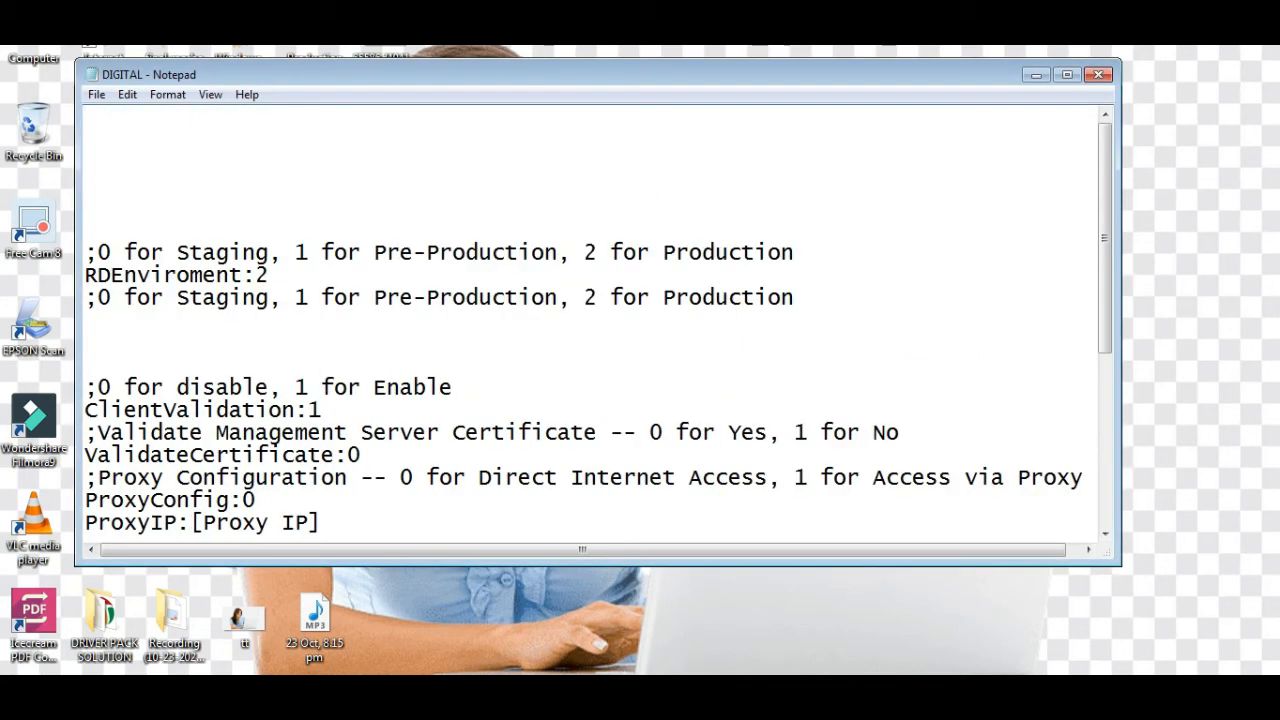
# Step: Use Go To to jump to line 21 of the document
pyautogui.click(127, 94)
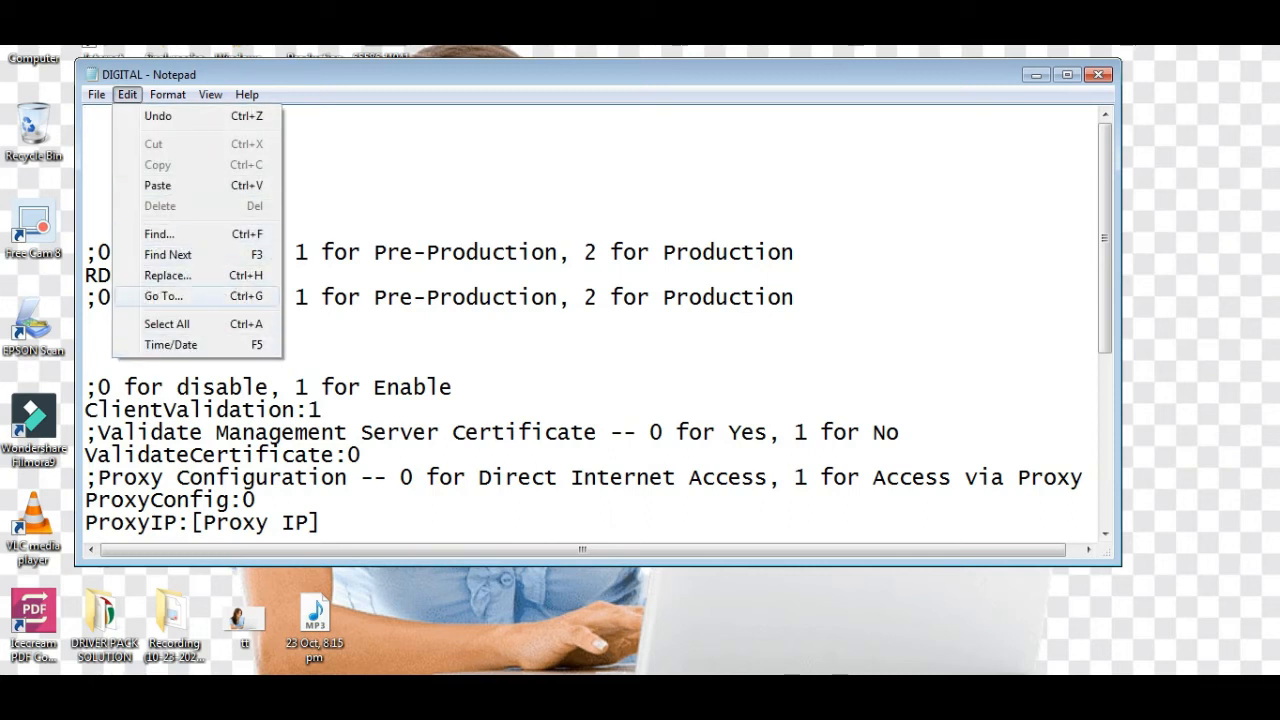
pyautogui.click(164, 296)
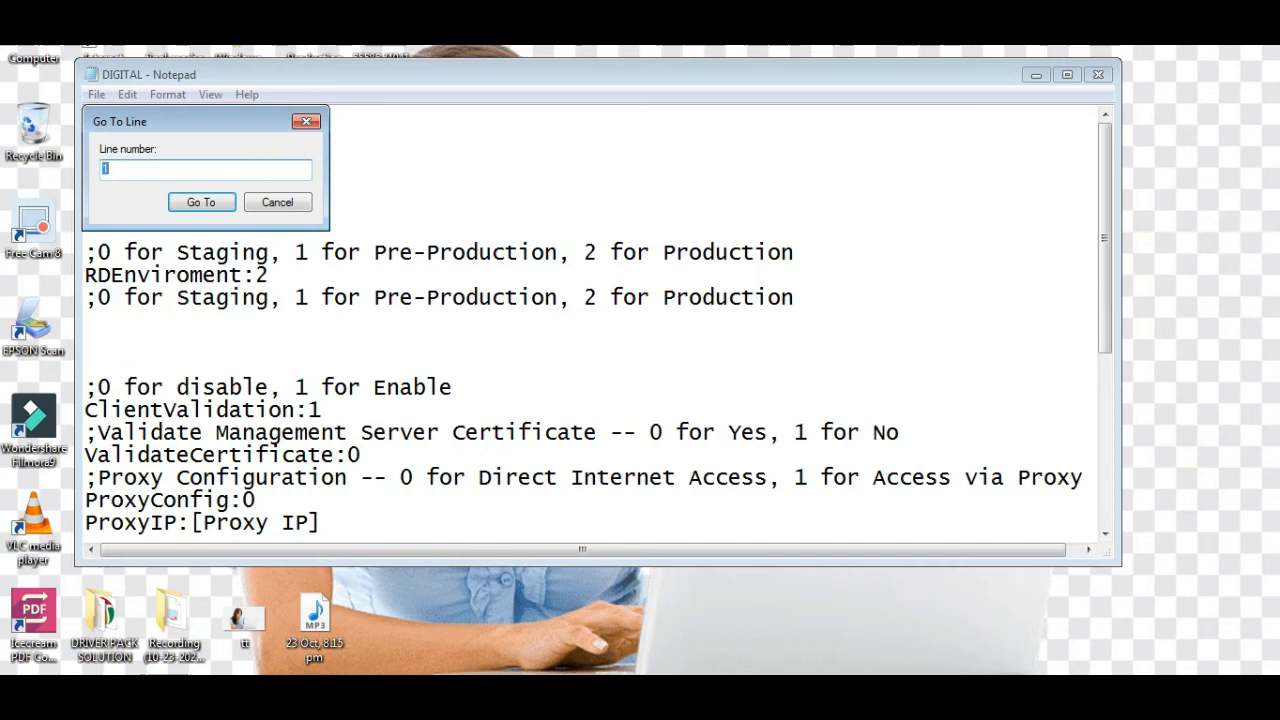
pyautogui.moveTo(200, 122); pyautogui.dragTo(650, 146)
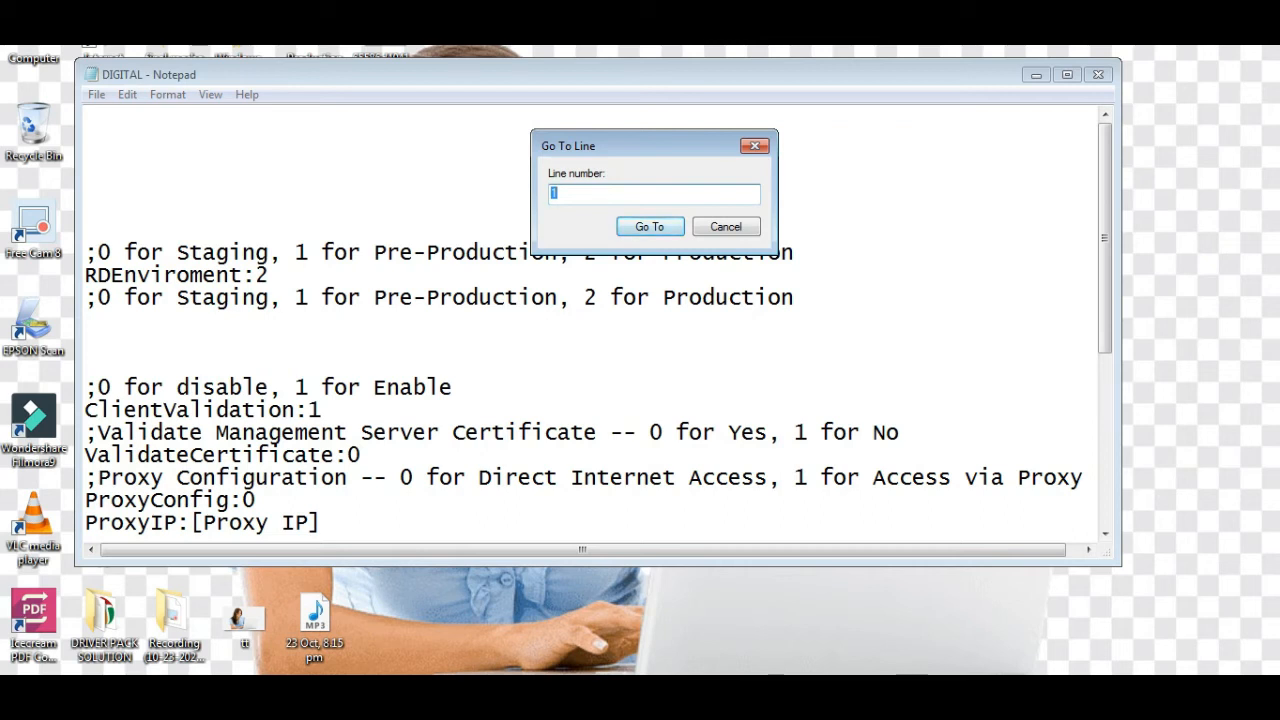
pyautogui.write('21')
pyautogui.press('Return')
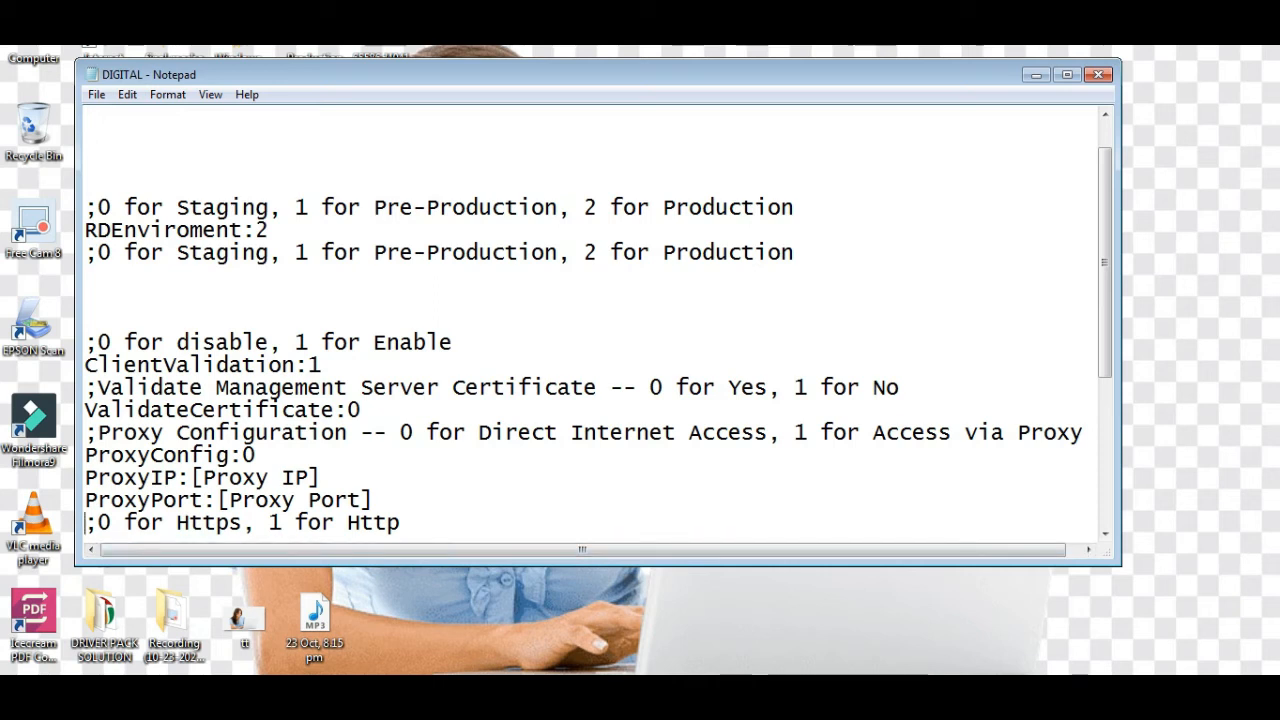
# Step: Select the document's entire text, and clear the selection by placing the cursor after "Http" in the Https/Http comment line
pyautogui.click(127, 95)
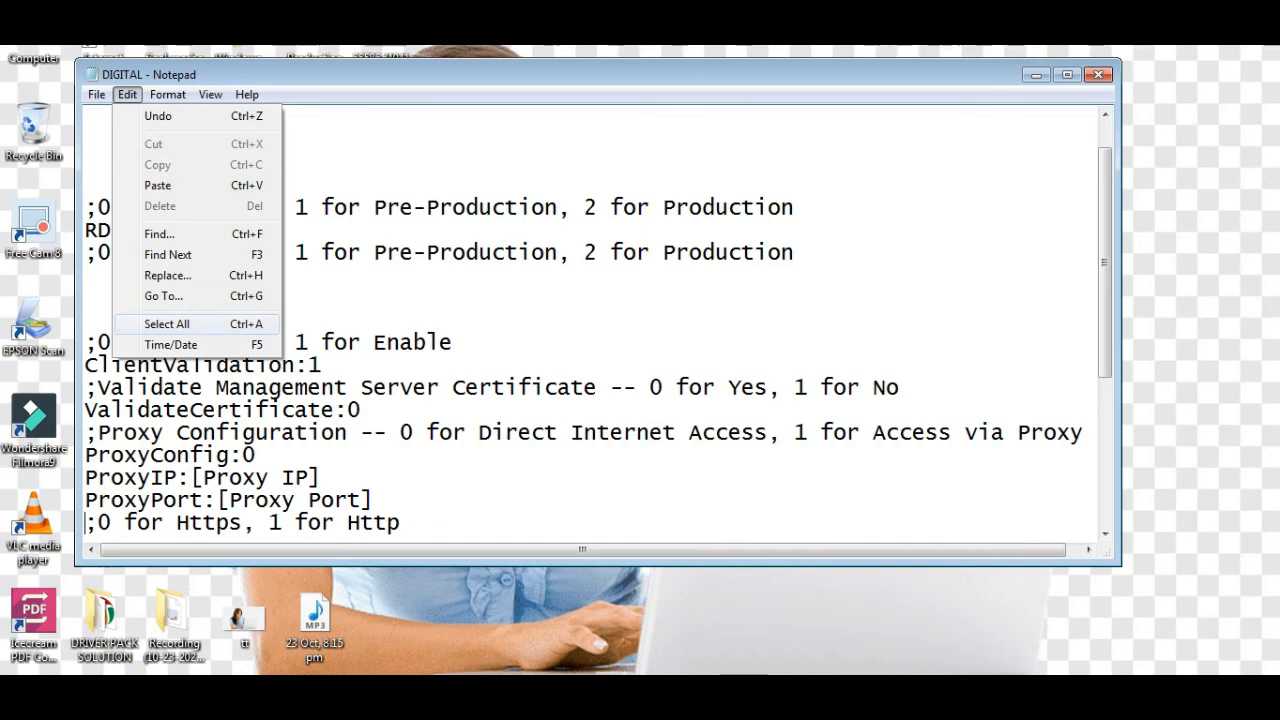
pyautogui.press('Return')
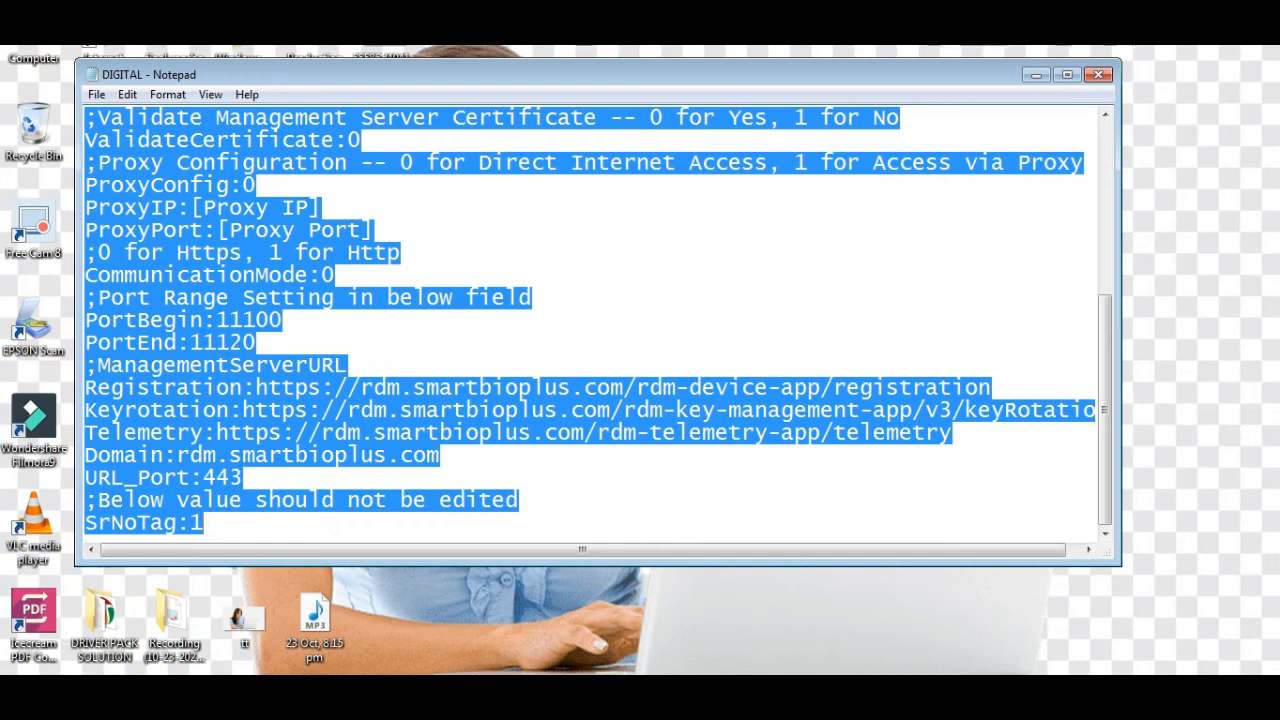
pyautogui.click(399, 254)
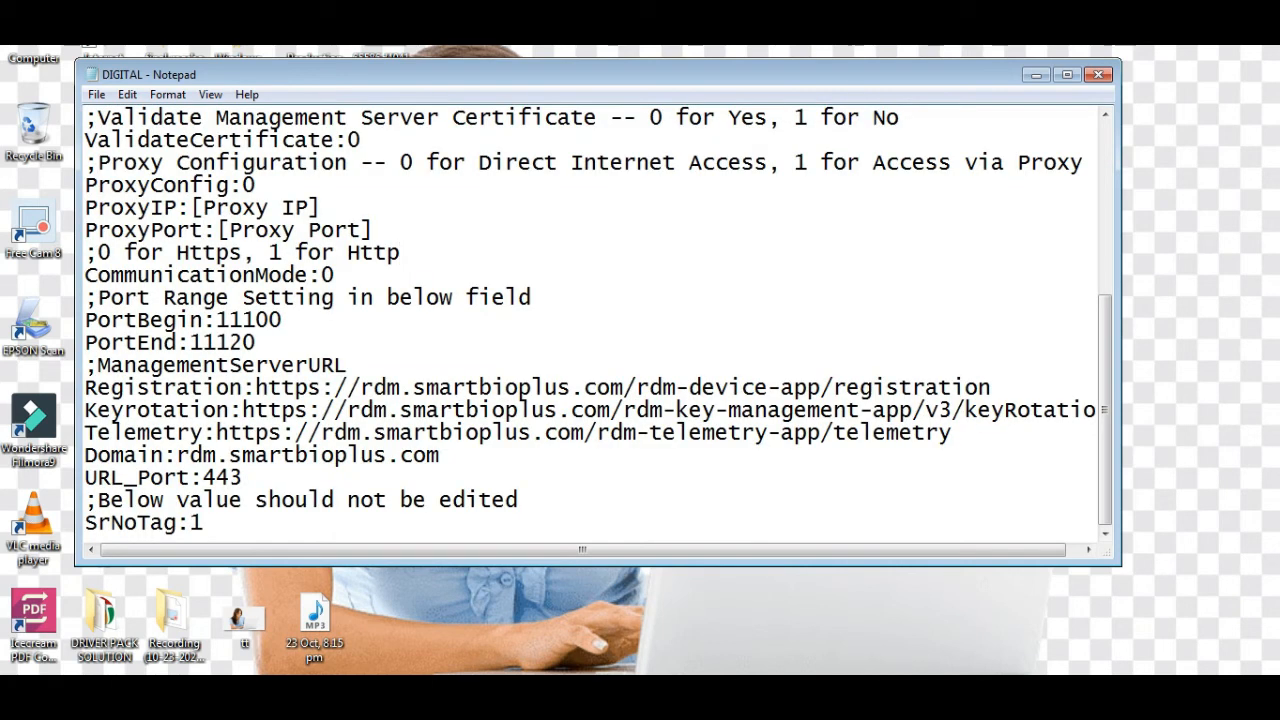
# Step: Add a new line after SrNoTag:1 at the end of the document and insert the current time and date there
pyautogui.click(127, 94)
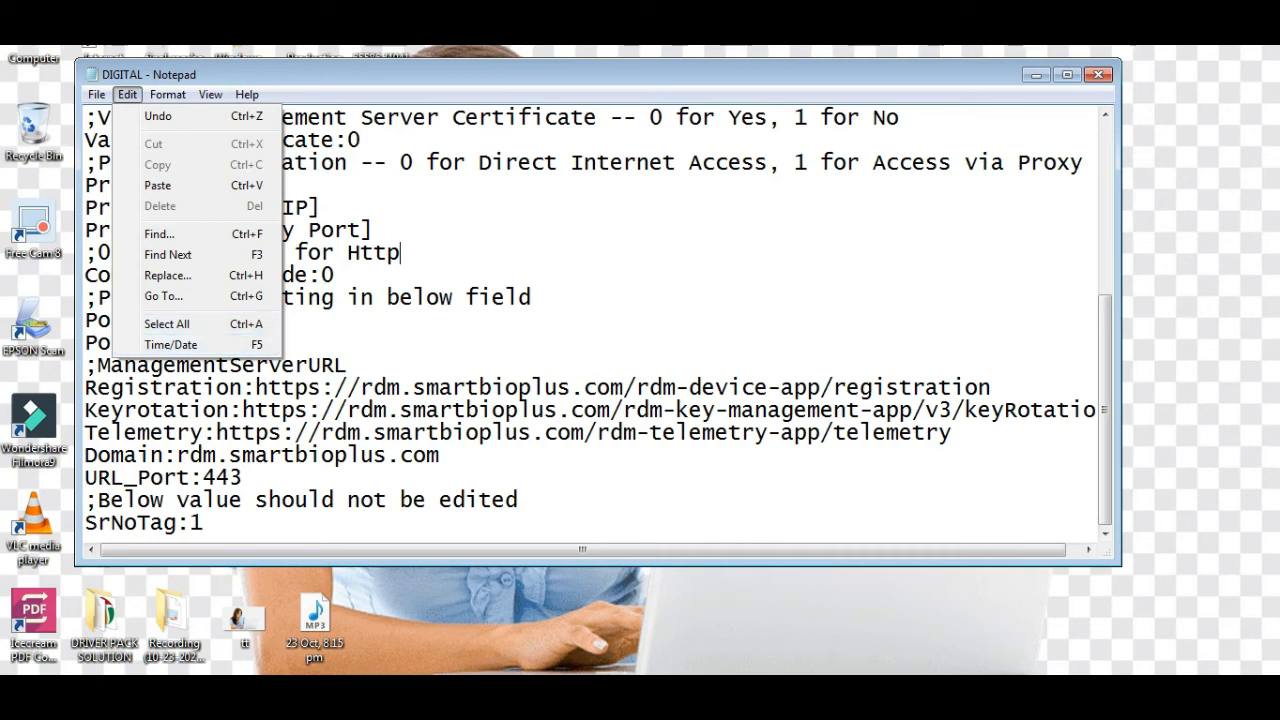
pyautogui.click(204, 523)
pyautogui.press('Return')
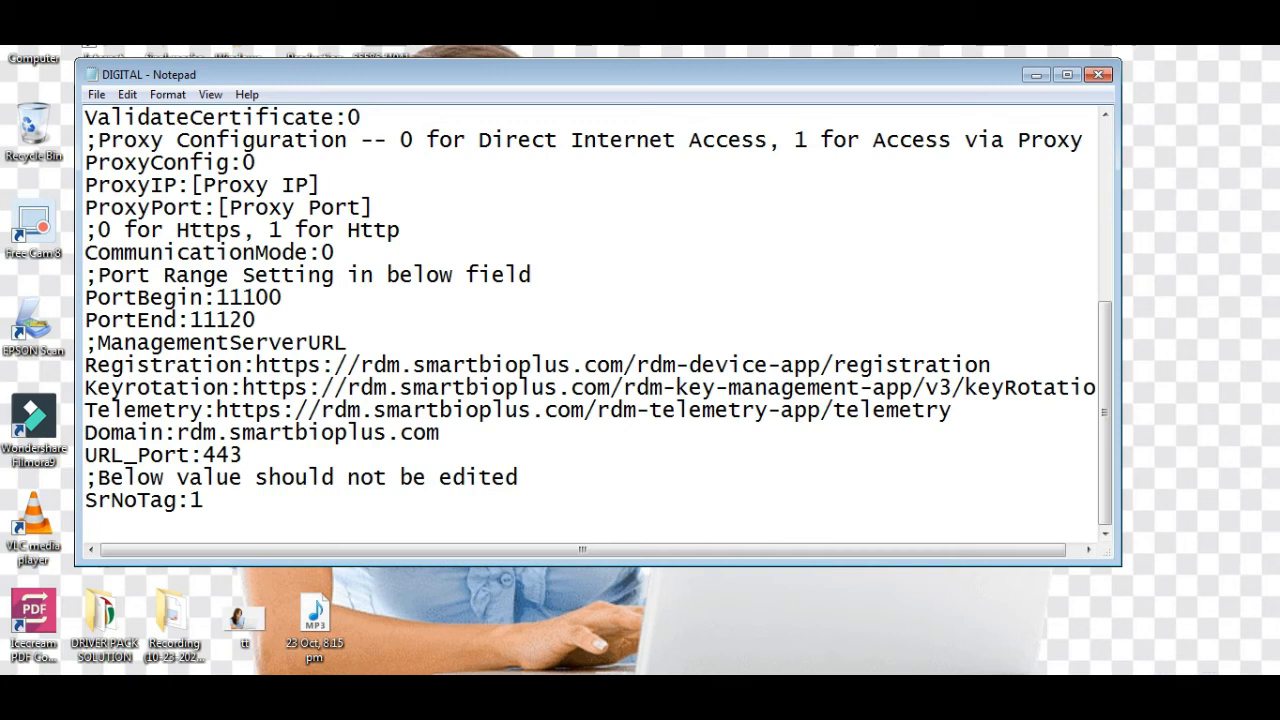
pyautogui.click(127, 94)
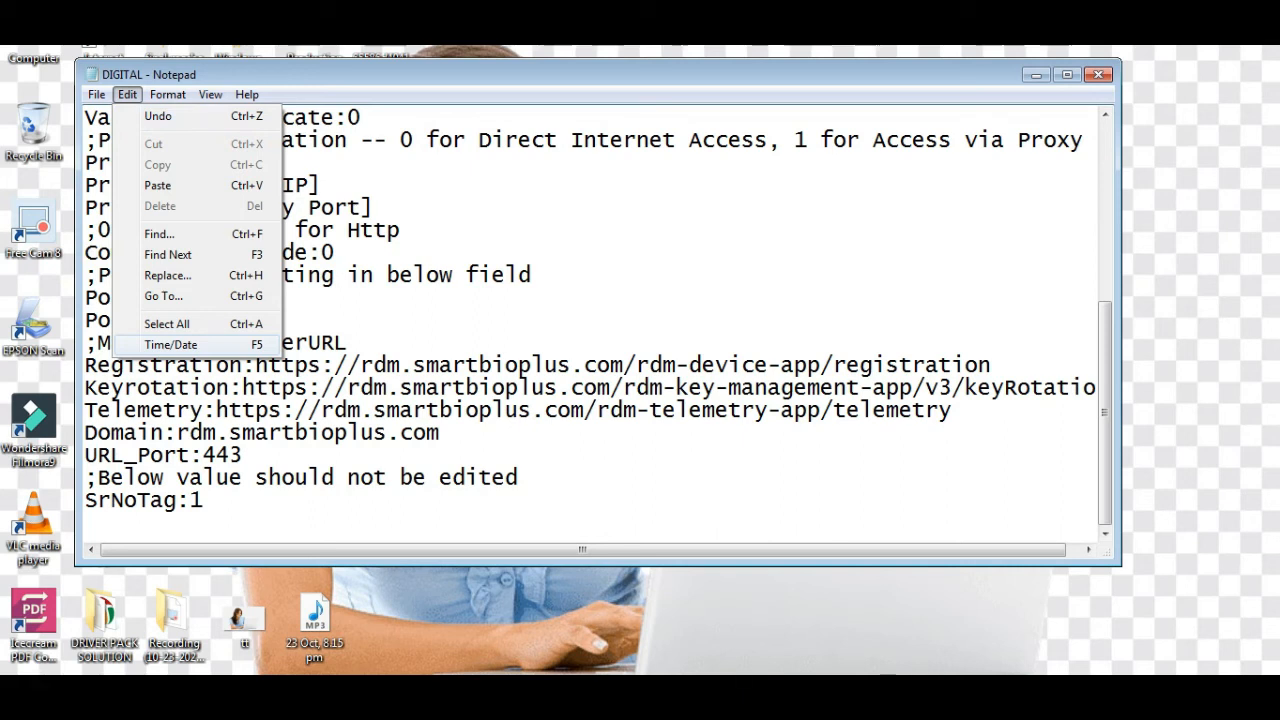
pyautogui.press('Return')
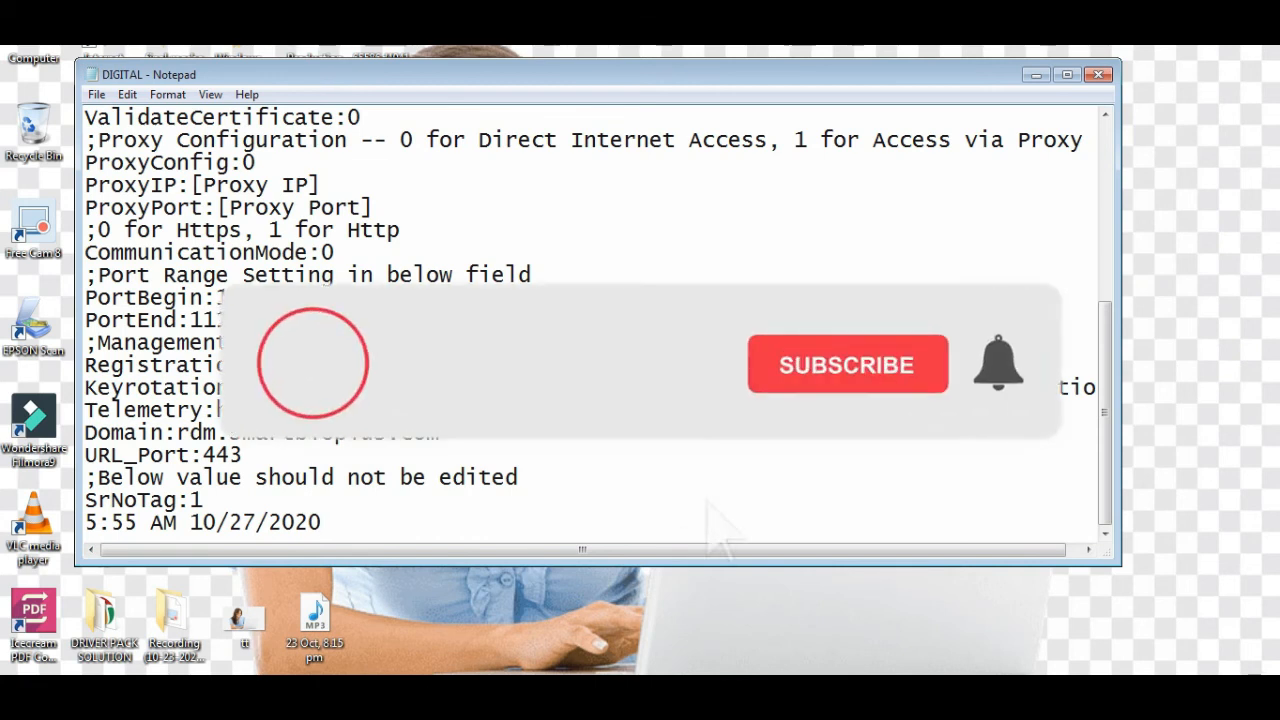
pyautogui.click(127, 95)
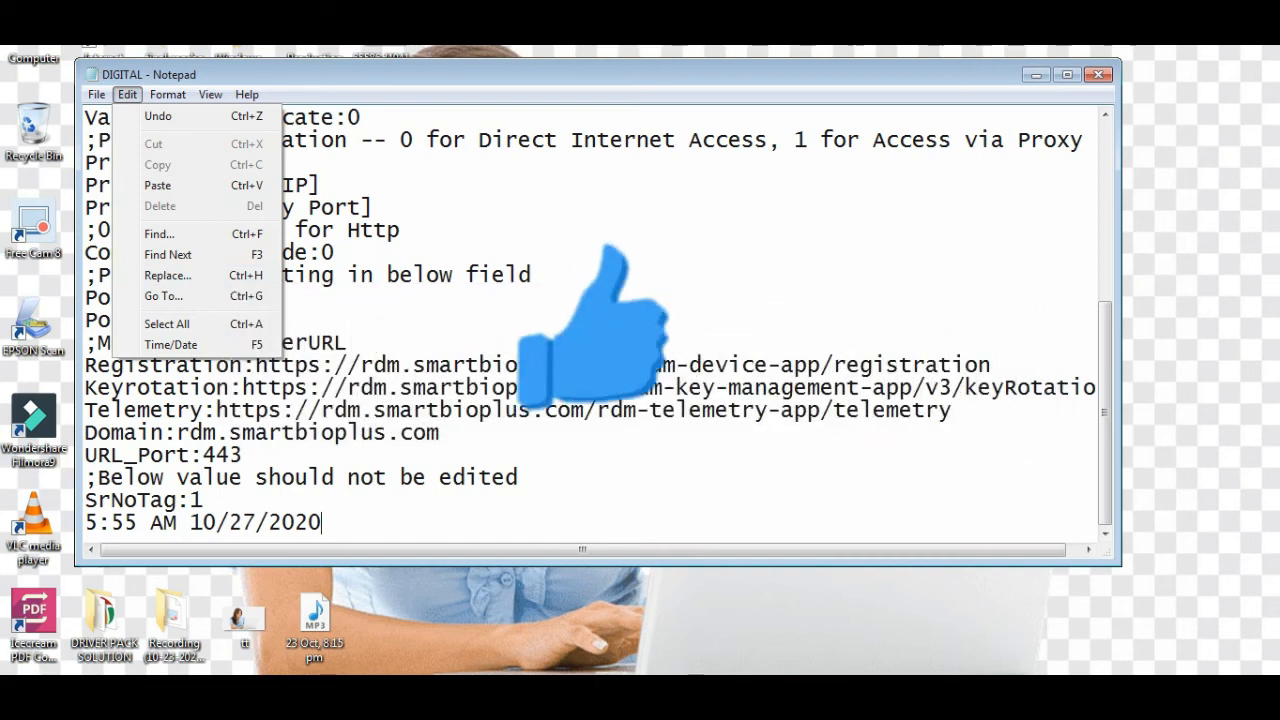
pyautogui.click(167, 95)
pyautogui.click(167, 95)
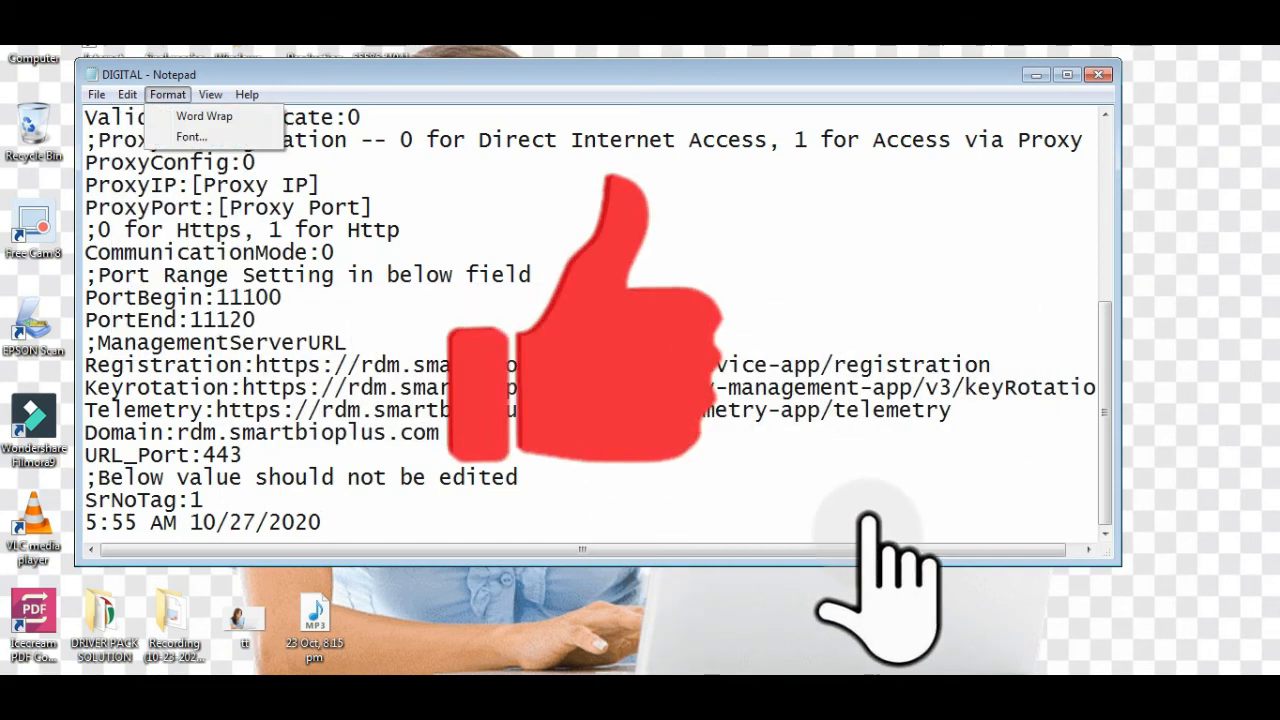
pyautogui.click(374, 207)
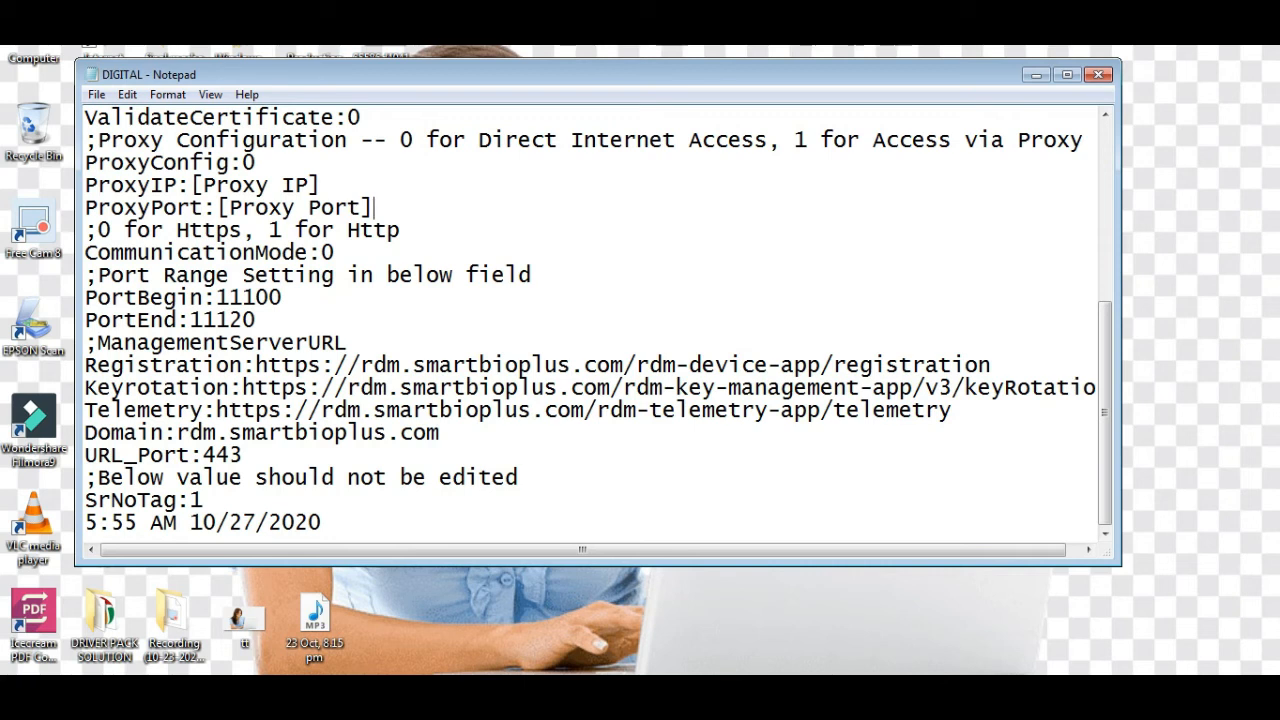
pyautogui.click(168, 95)
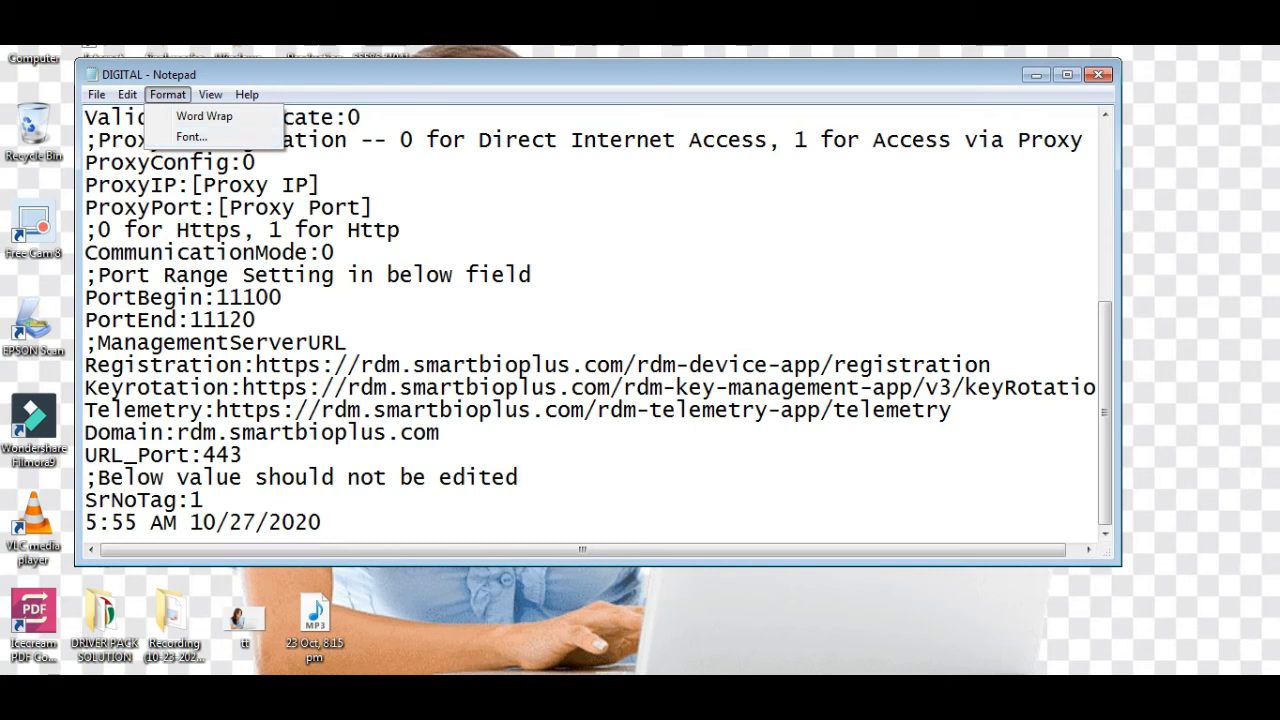
pyautogui.click(402, 230)
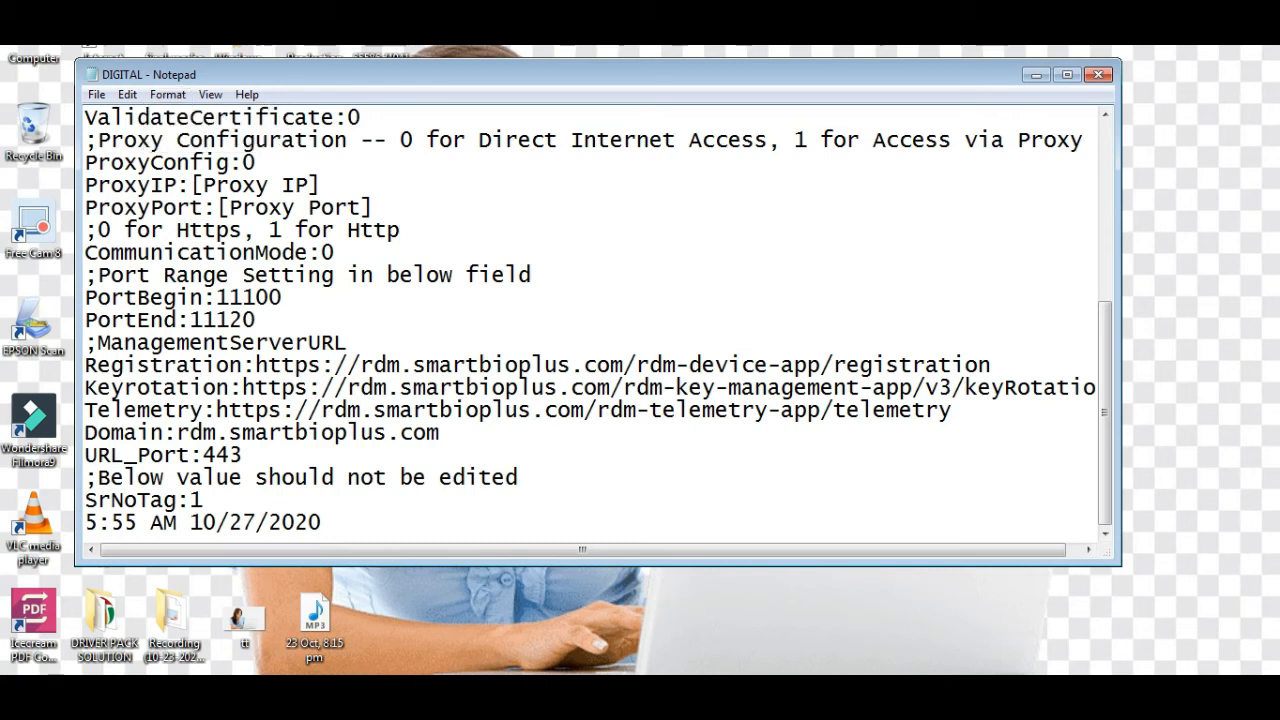
# Step: Open the Font dialog, preview several Lucida fonts, and choose the lucy font with the Bold style
pyautogui.click(167, 94)
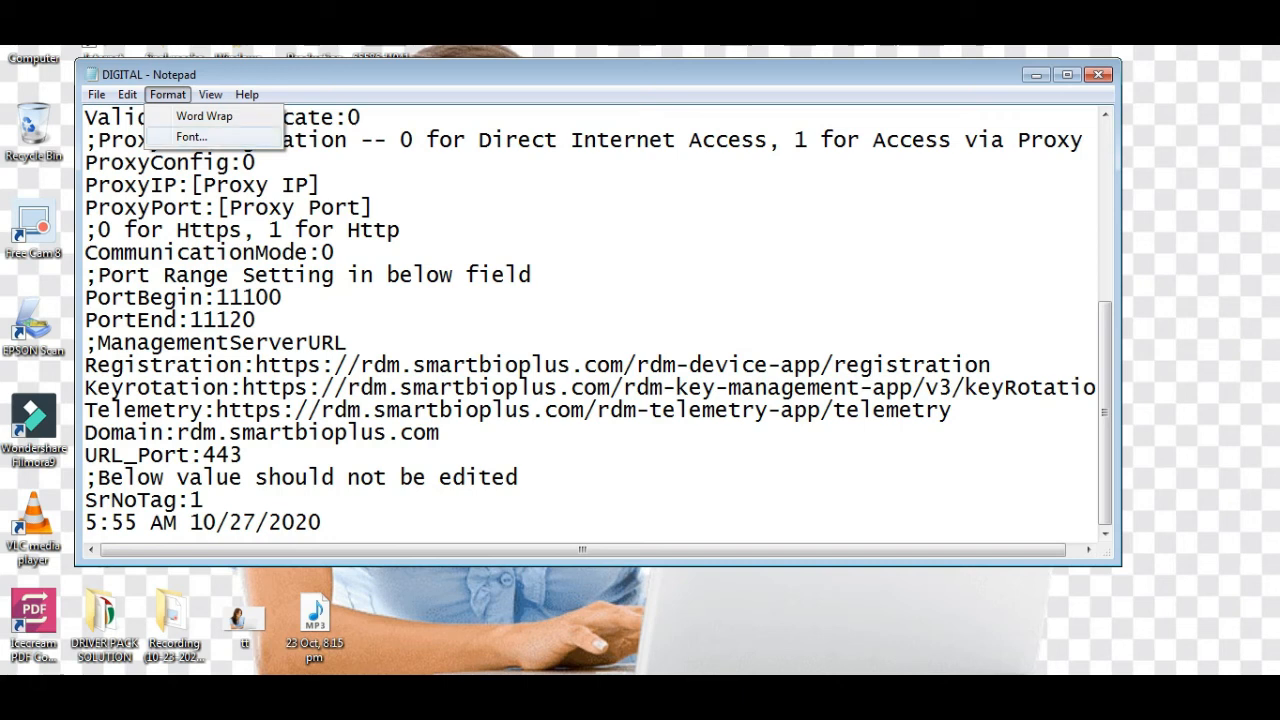
pyautogui.click(192, 137)
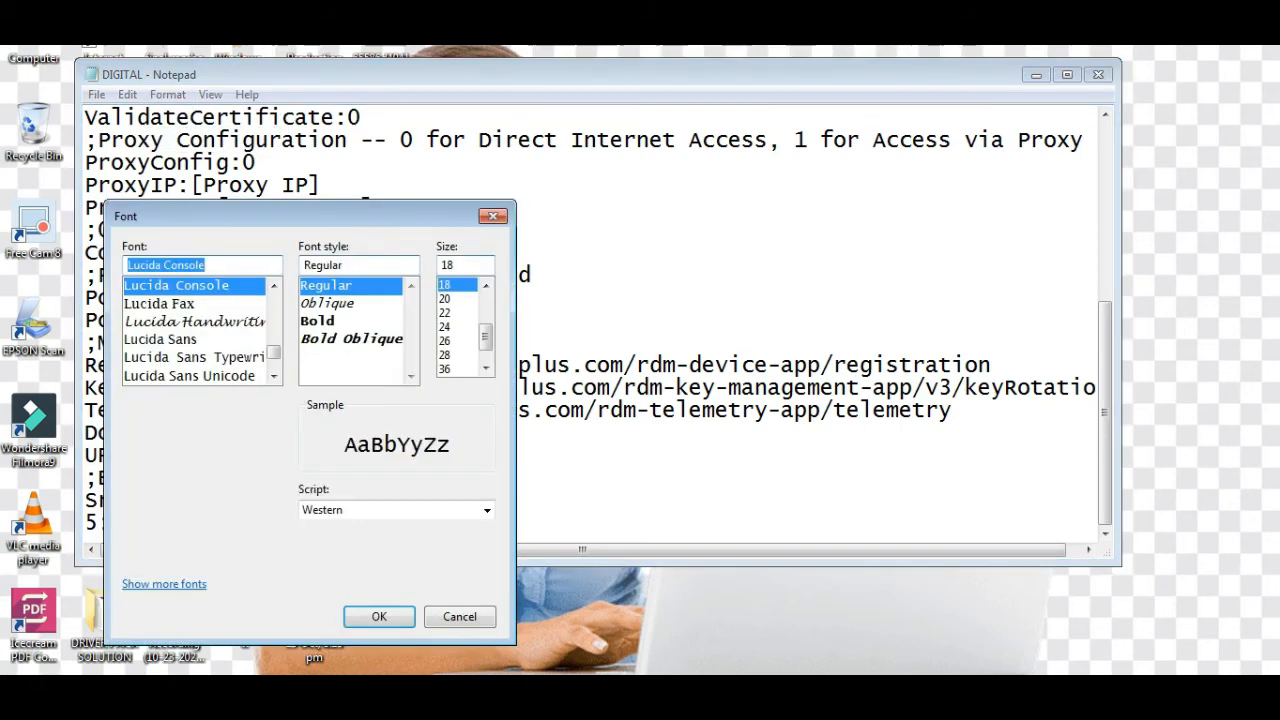
pyautogui.moveTo(300, 216); pyautogui.dragTo(702, 121)
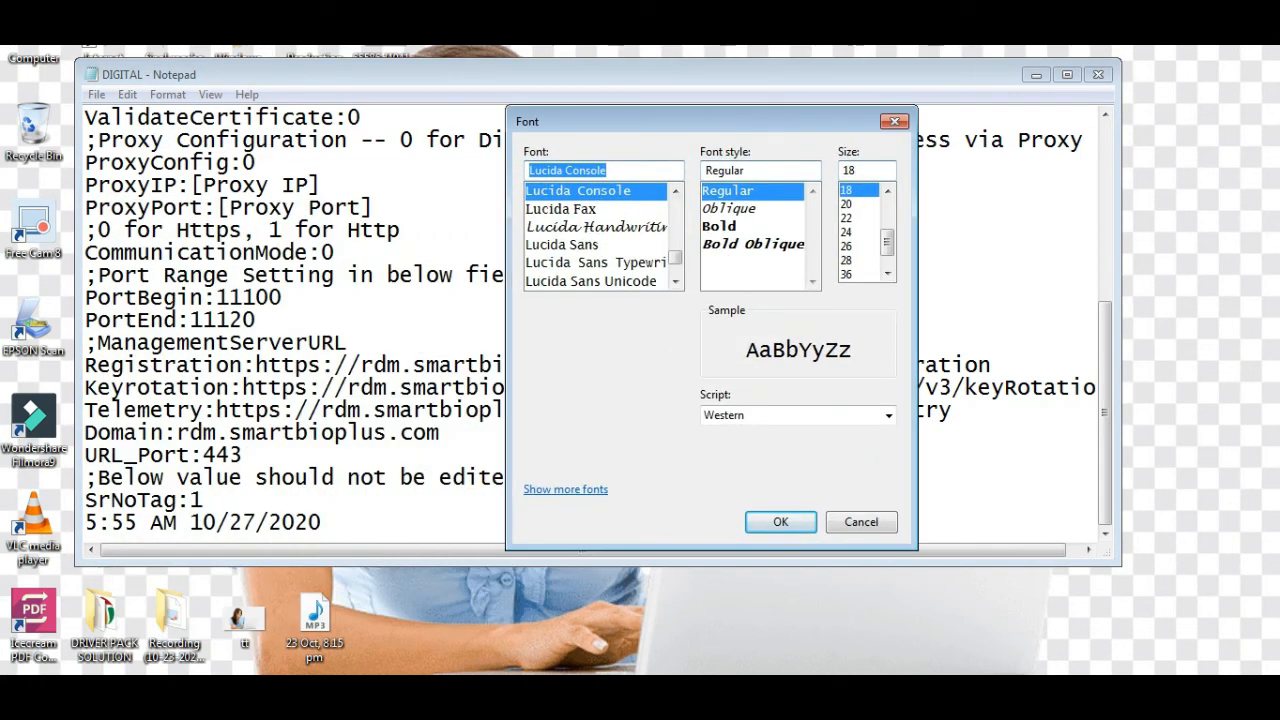
pyautogui.press('Down')
pyautogui.press('Down')
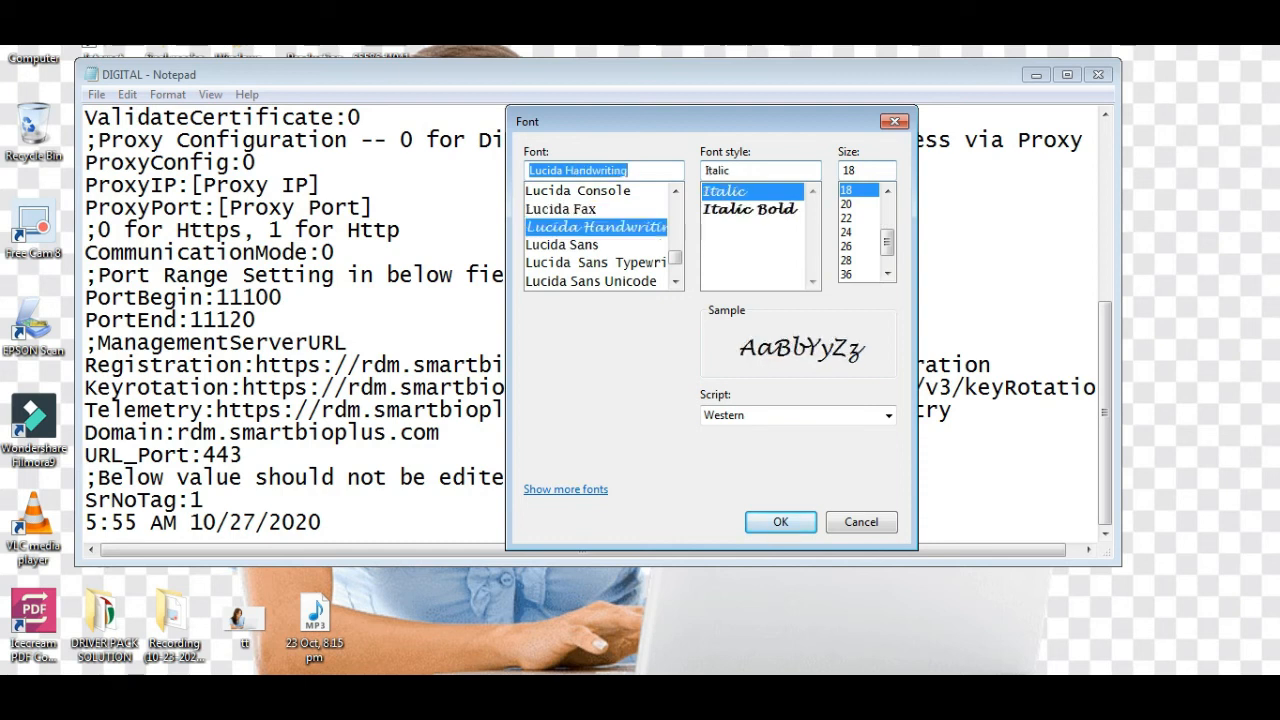
pyautogui.press('Down')
pyautogui.press('Down')
pyautogui.press('Down')
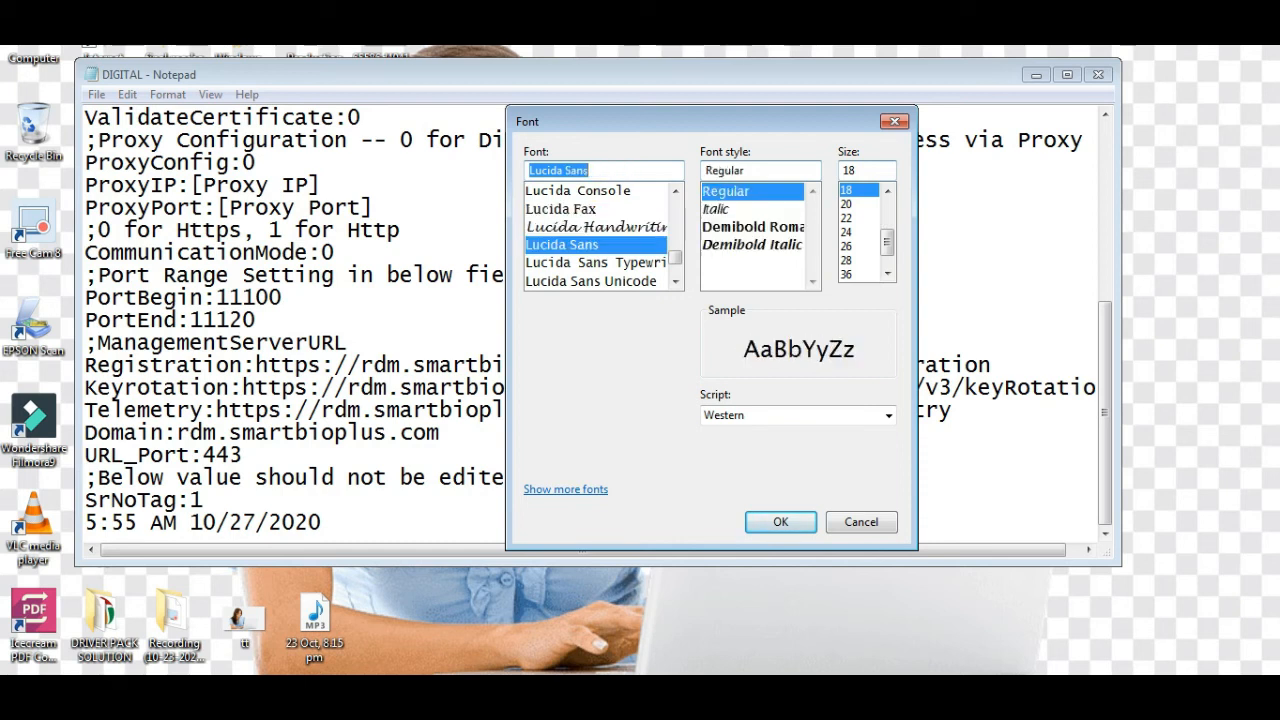
pyautogui.scroll(-1, 596, 238)
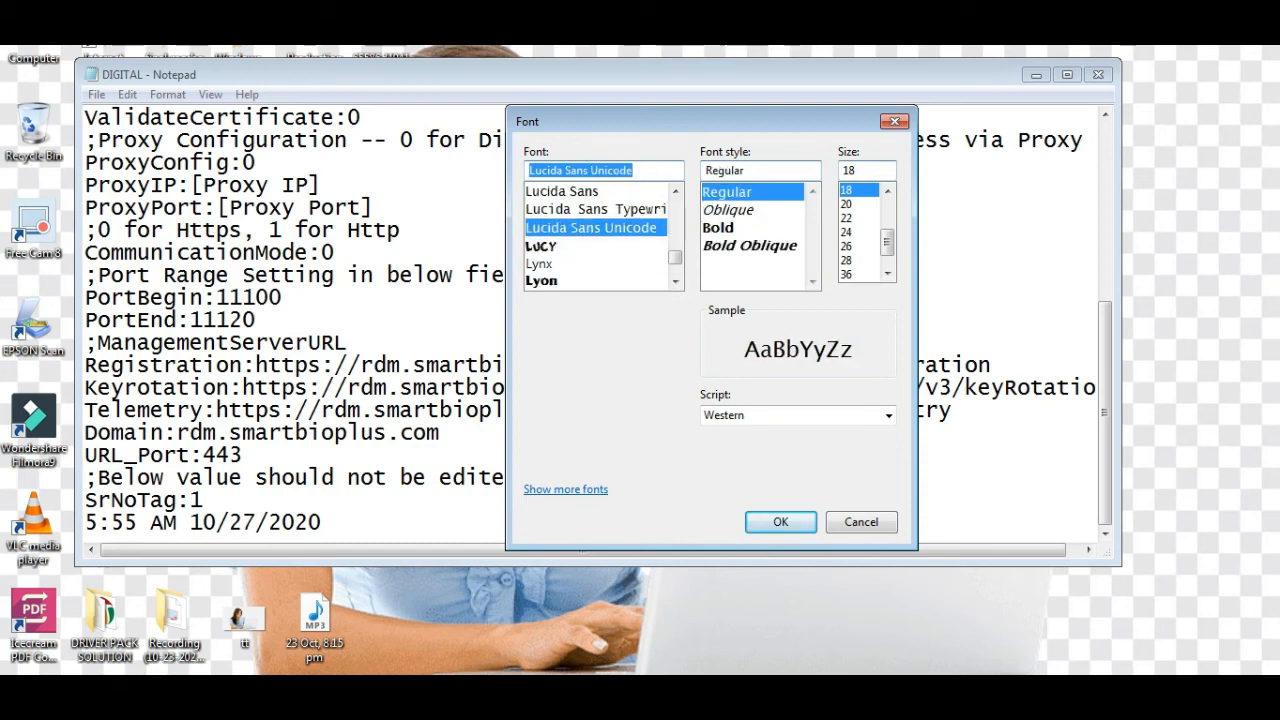
pyautogui.click(719, 228)
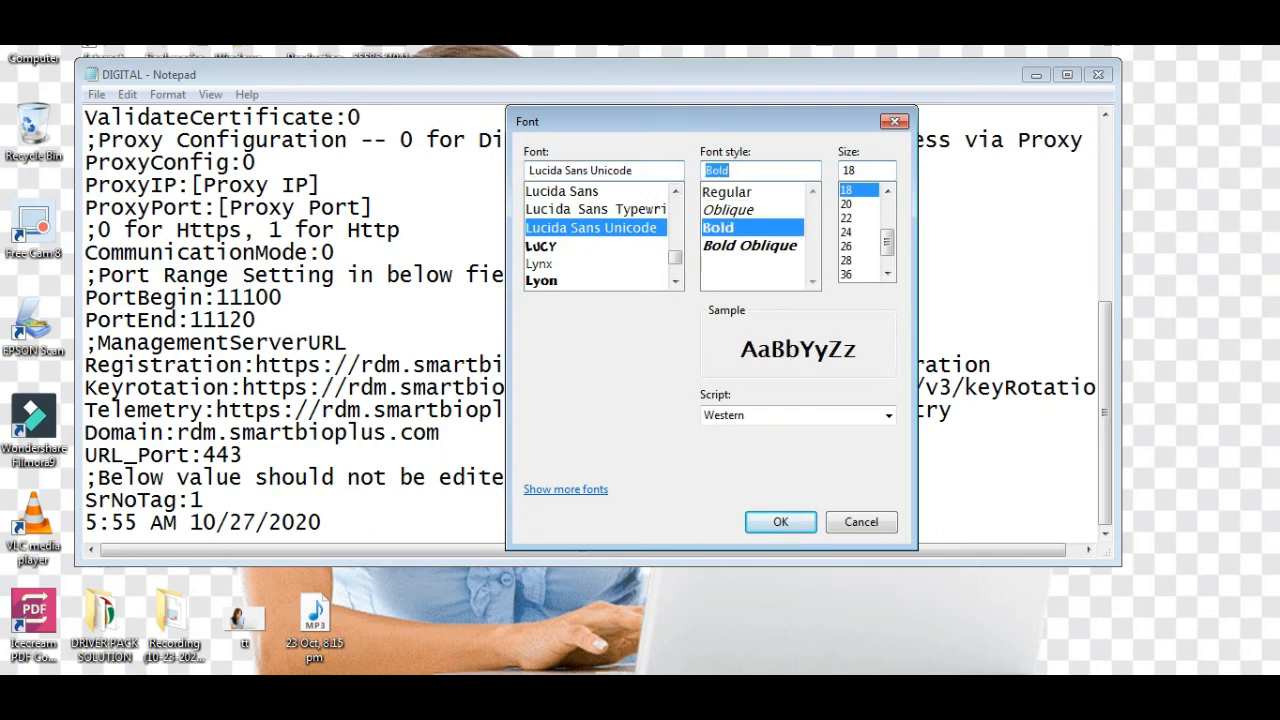
pyautogui.click(542, 246)
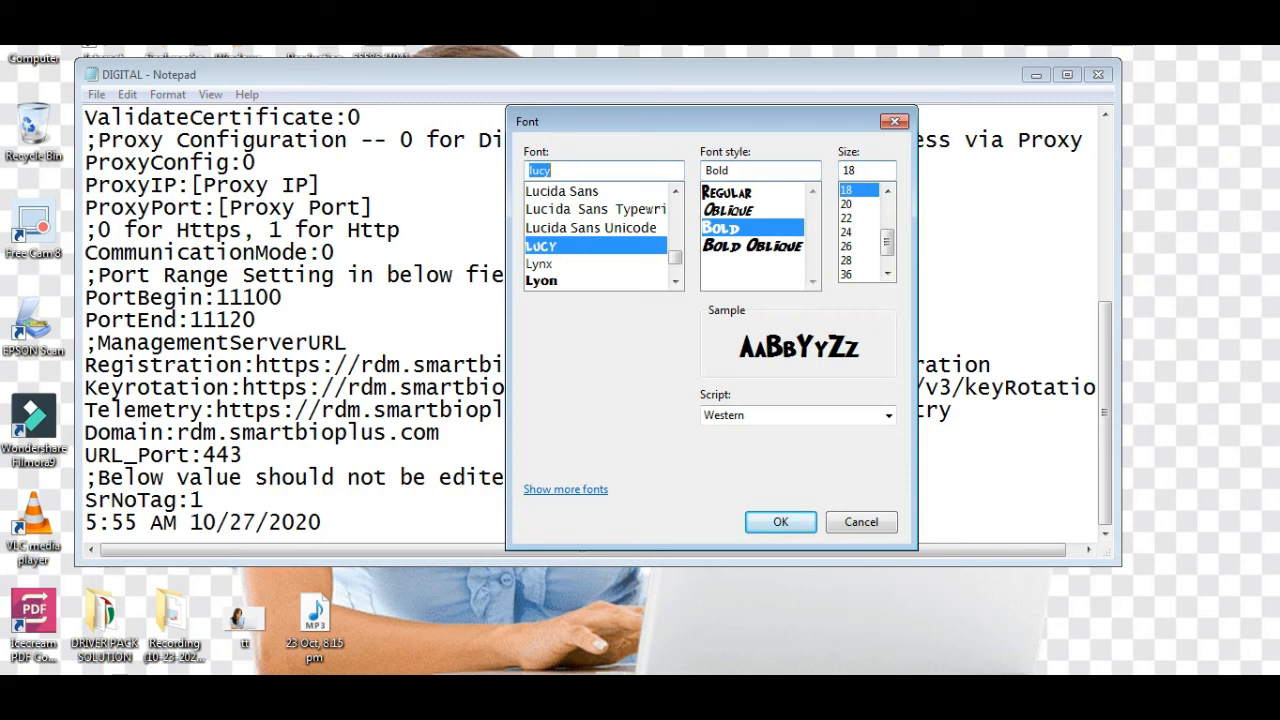
# Step: Preview the font styles for the lucy font and select Bold Oblique
pyautogui.press('Tab')
pyautogui.press('Down')
pyautogui.press('Up')
pyautogui.press('Up')
pyautogui.press('Up')
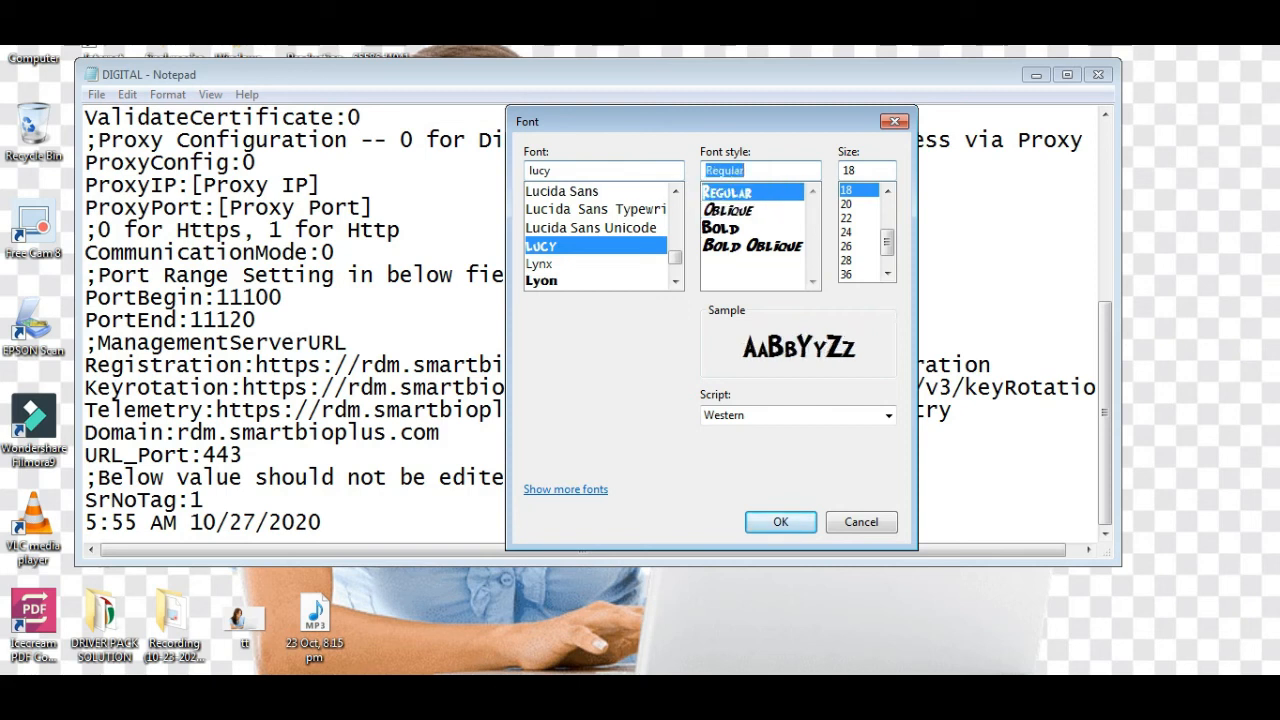
pyautogui.press('Down')
pyautogui.press('Down')
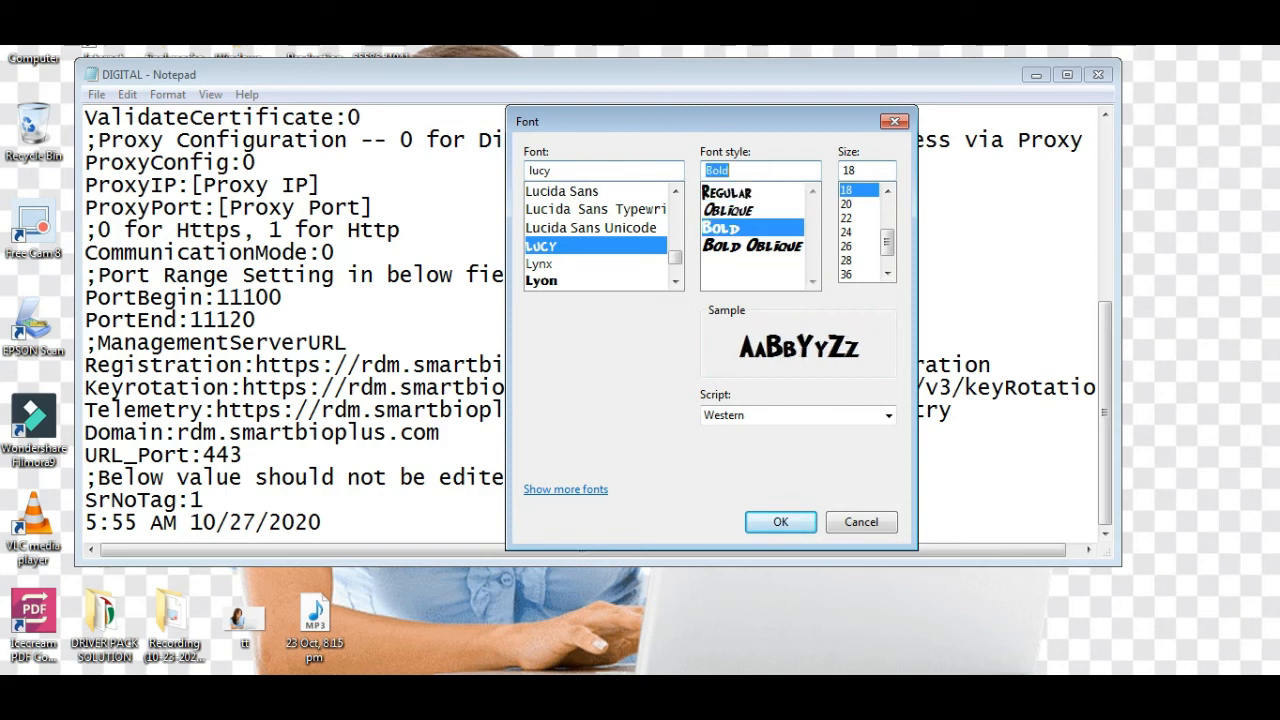
pyautogui.press('Down')
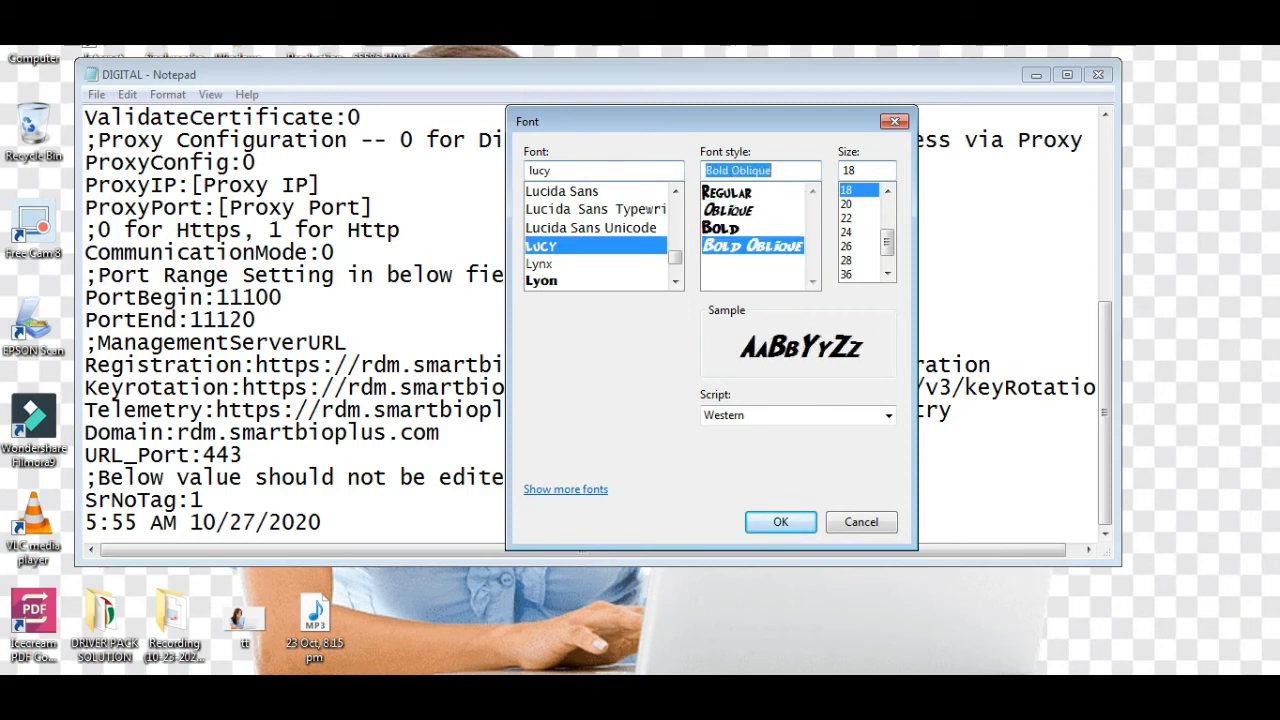
# Step: Set the lucy font to the Bold style at size 28 and apply it
pyautogui.press('Up')
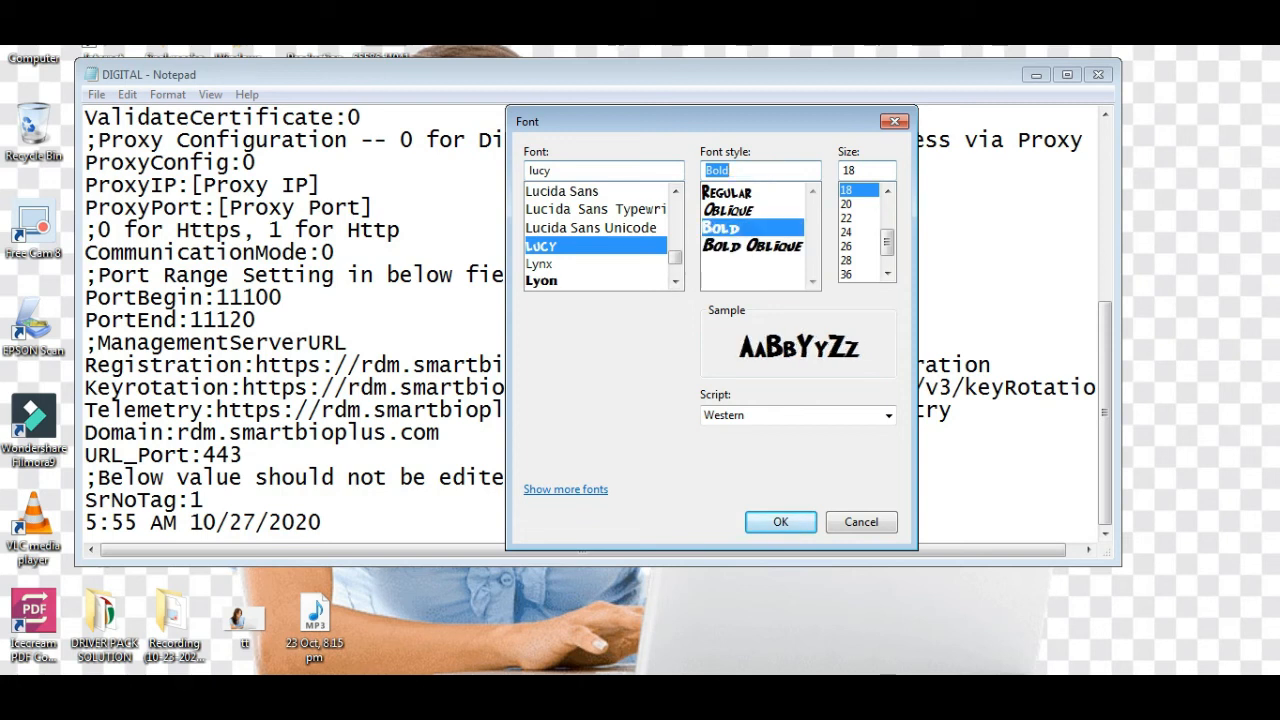
pyautogui.click(847, 246)
pyautogui.click(847, 274)
pyautogui.click(847, 246)
pyautogui.press('Down')
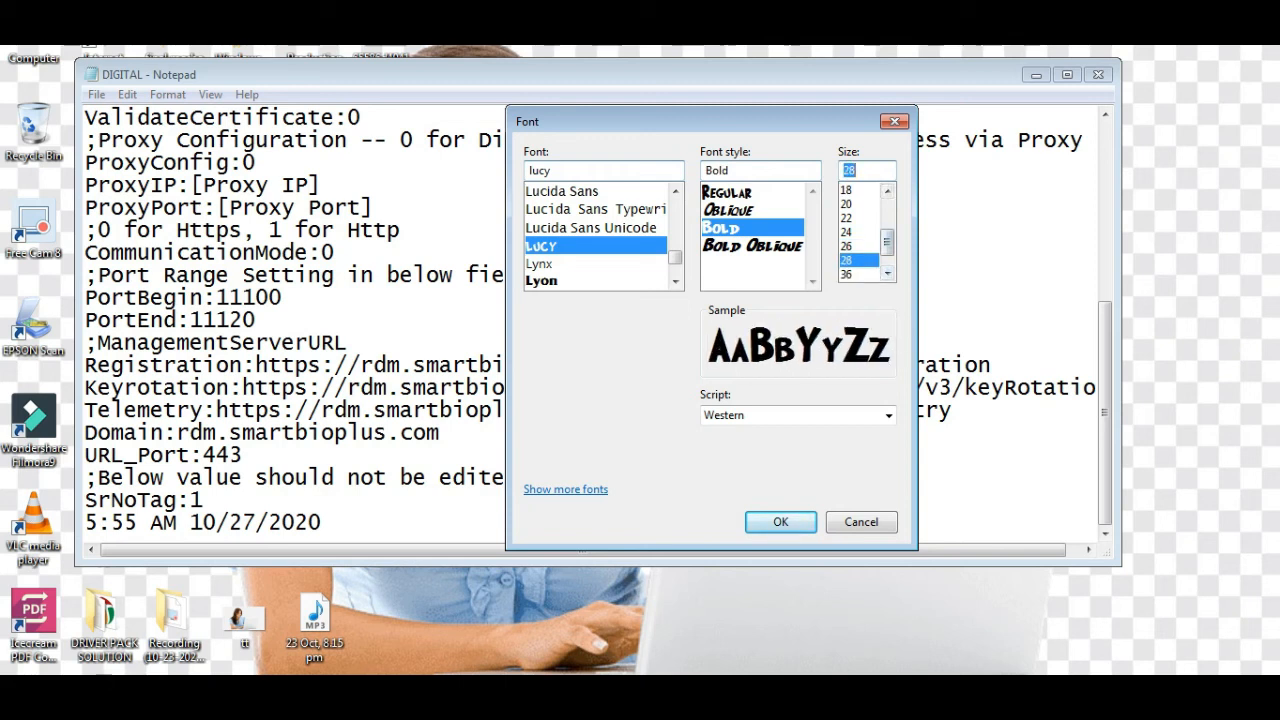
pyautogui.press('Return')
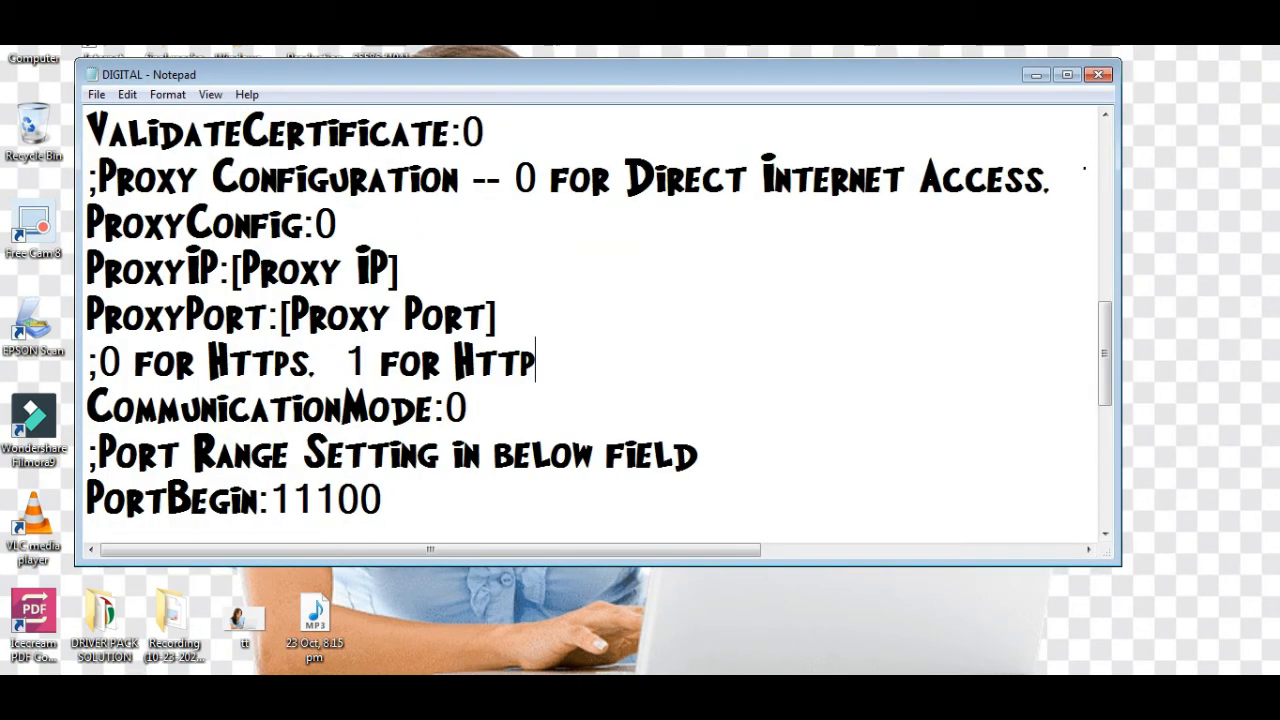
# Step: Fill the blank second line of the document with a long unbroken string of random letters, and split it onto a new line partway through
pyautogui.hotkey('ctrl', 'End')
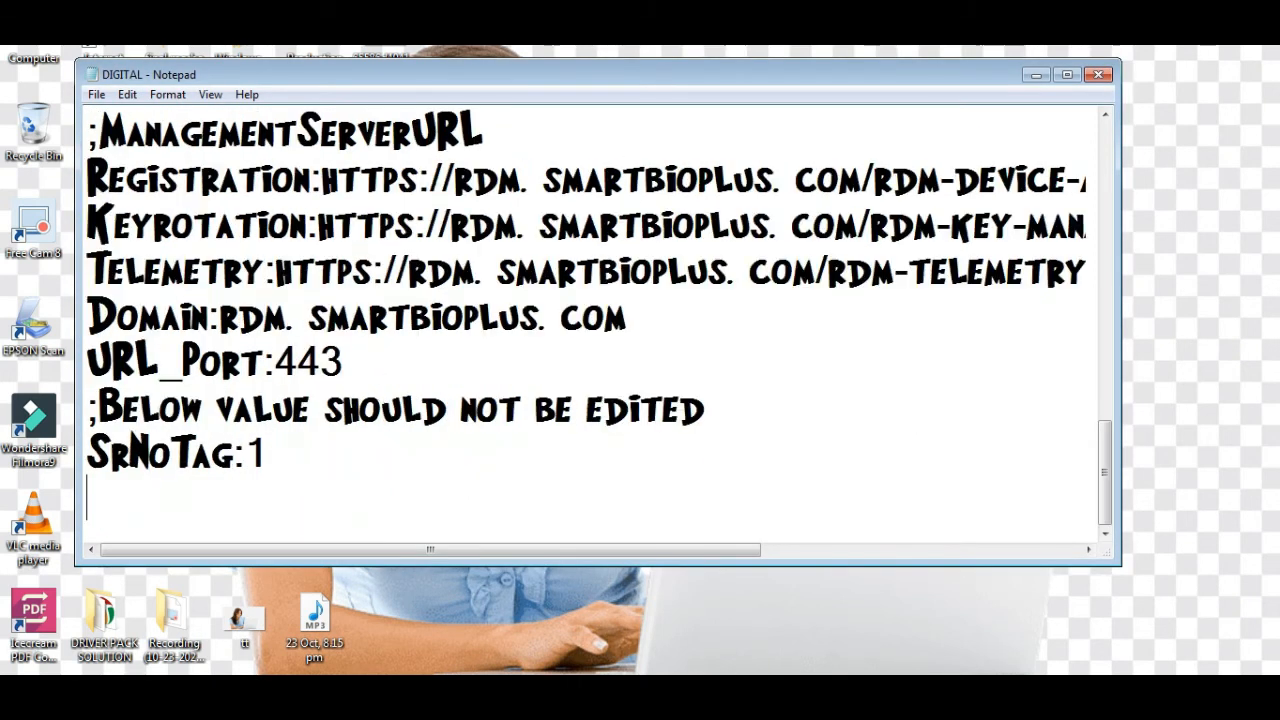
pyautogui.hotkey('alt', 'o')
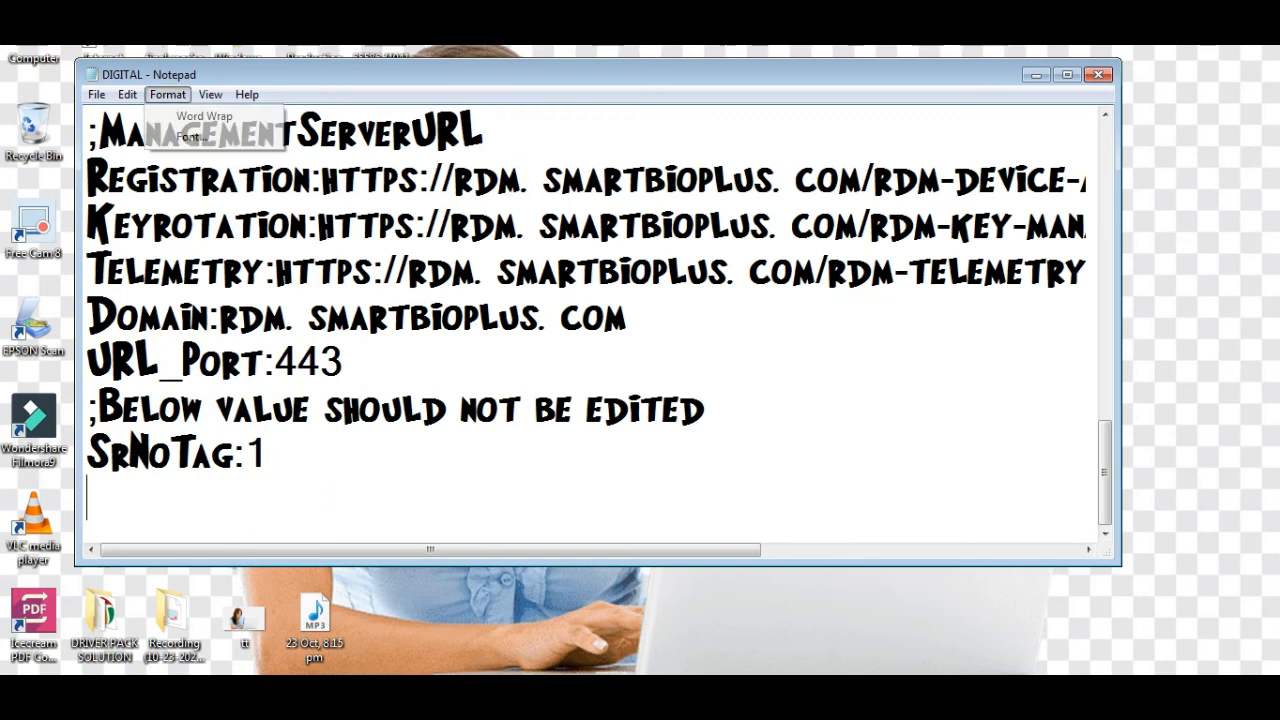
pyautogui.click(1067, 74)
pyautogui.click(1067, 74)
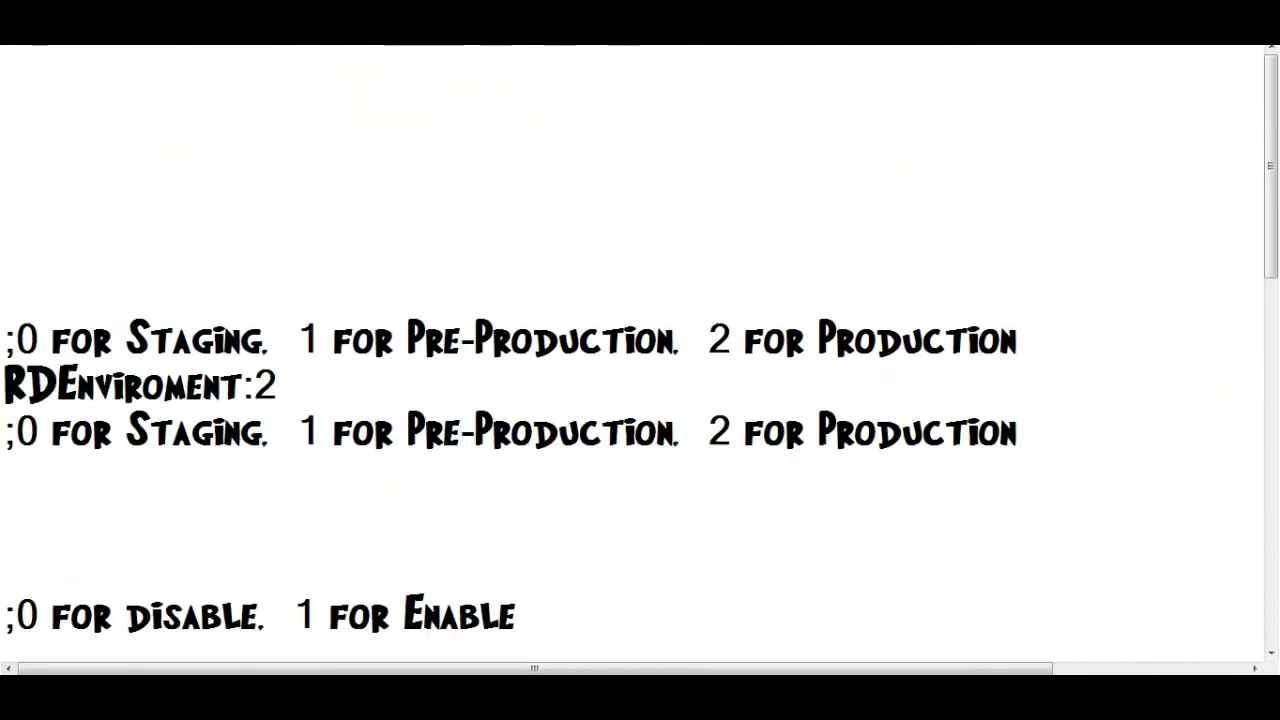
pyautogui.write('jh')
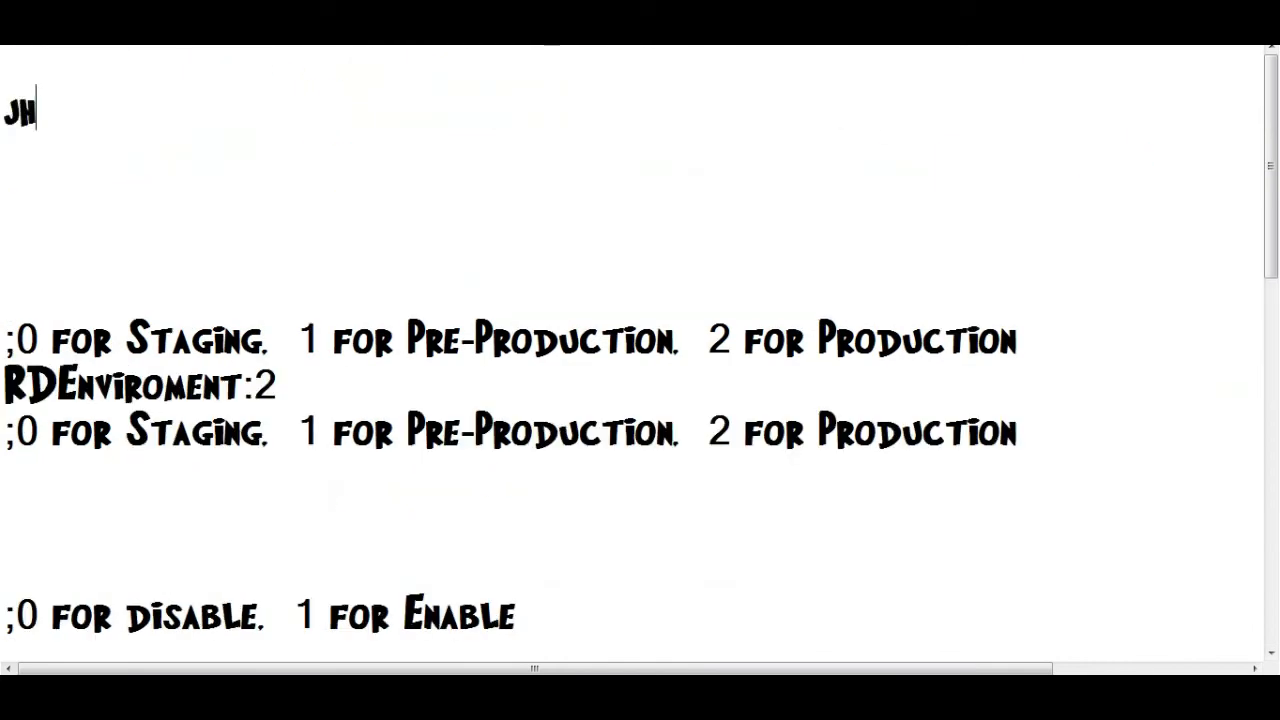
pyautogui.write('hhhhhhhhhhhhhhhhhhhhfjhfkhfjhfjhfjfjhfjfjfjfjfjffghf')
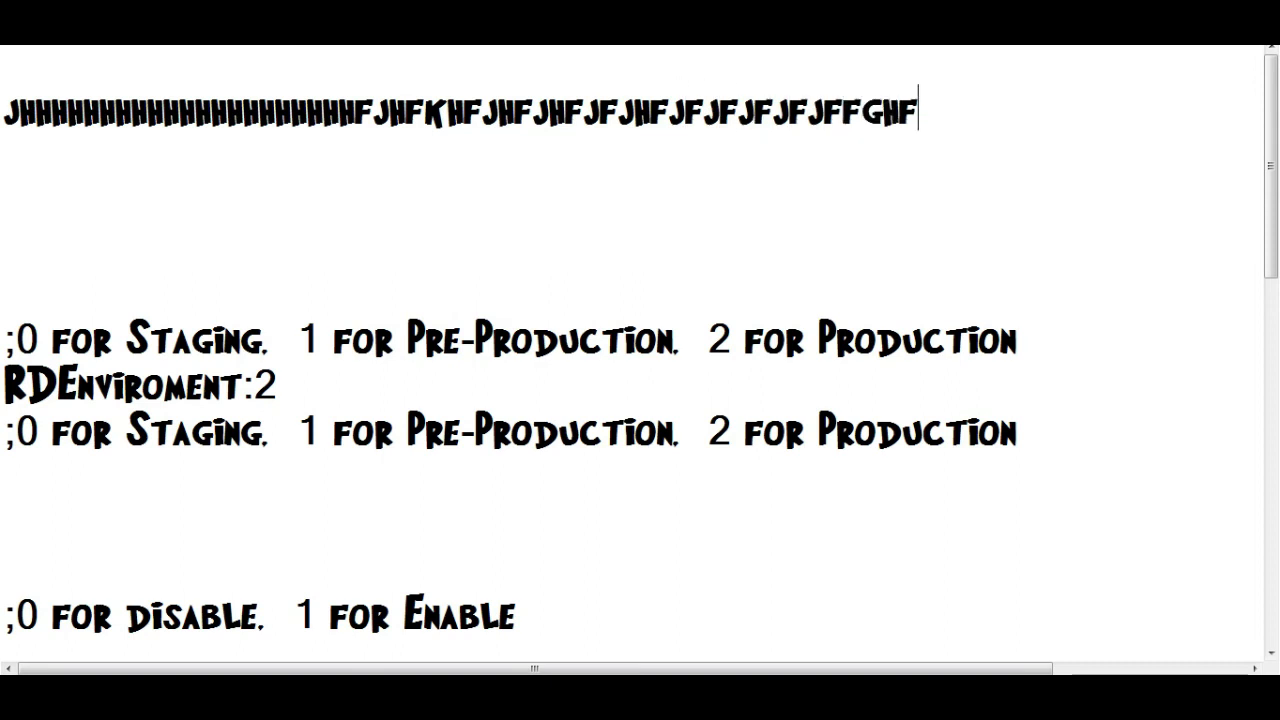
pyautogui.write('gfgfhgfhgfhgfhgfhgfghfhg')
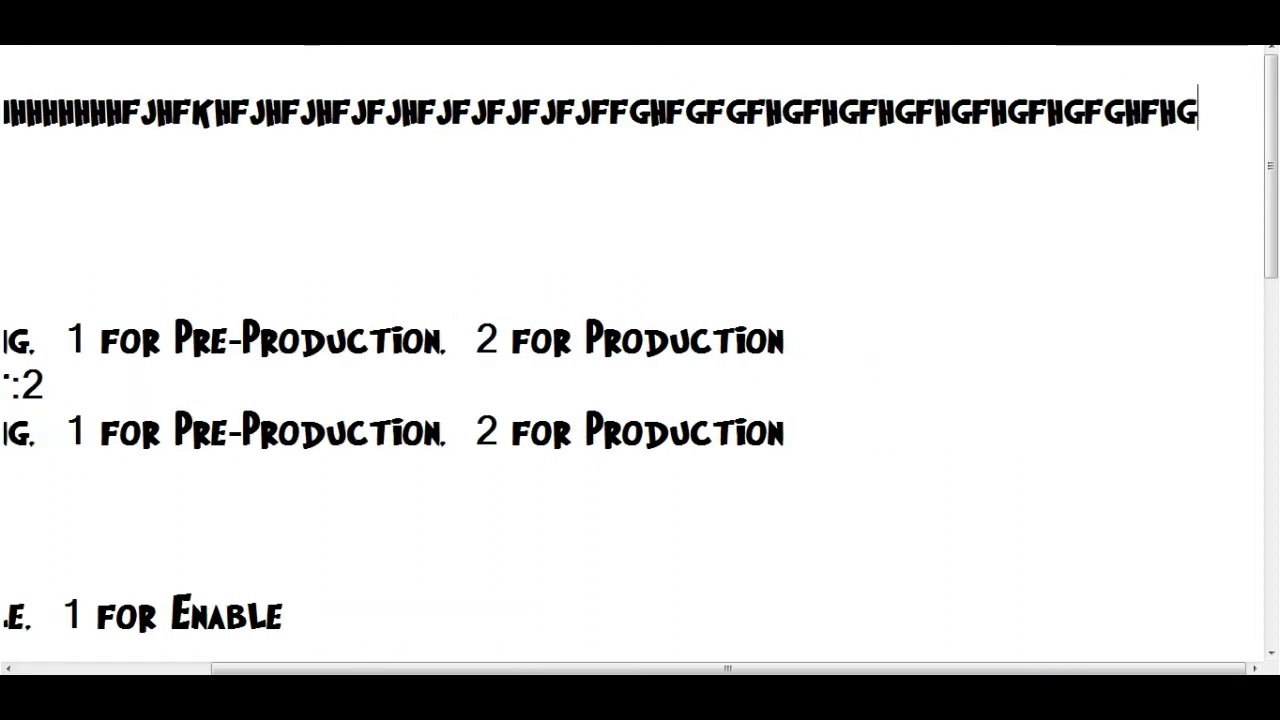
pyautogui.write('fhgfghfhgfghfhg')
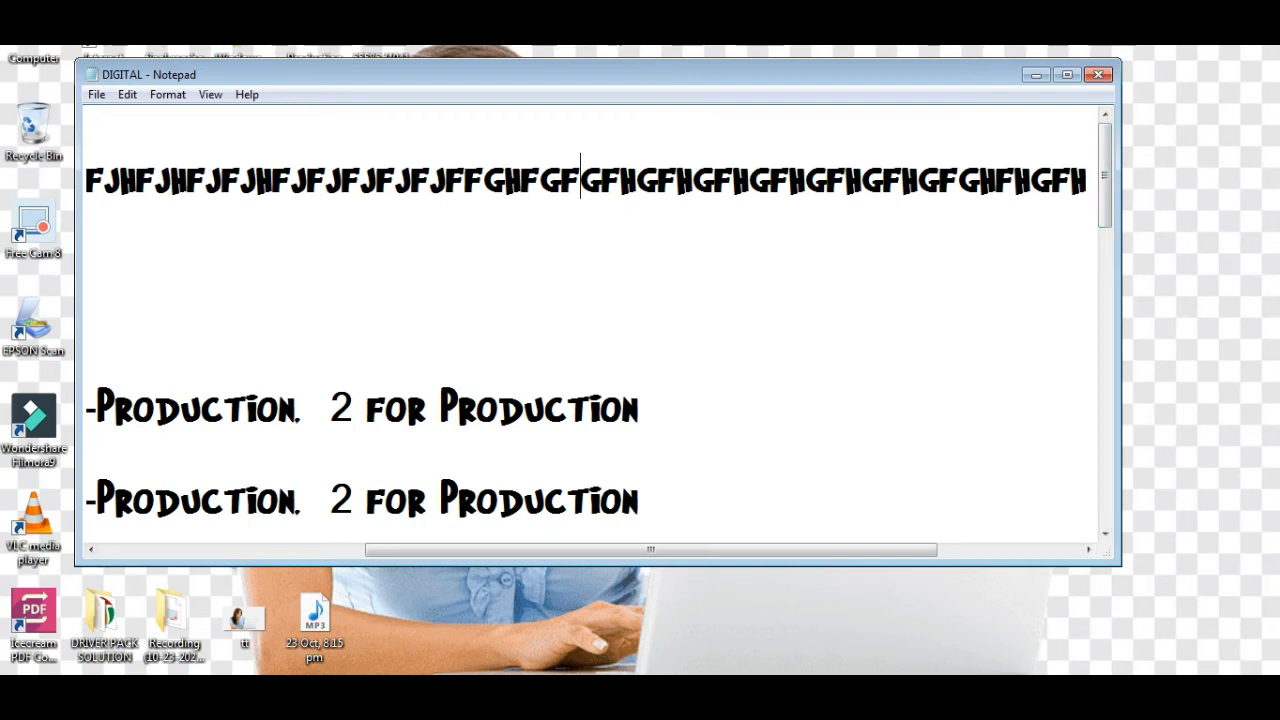
pyautogui.press('Return')
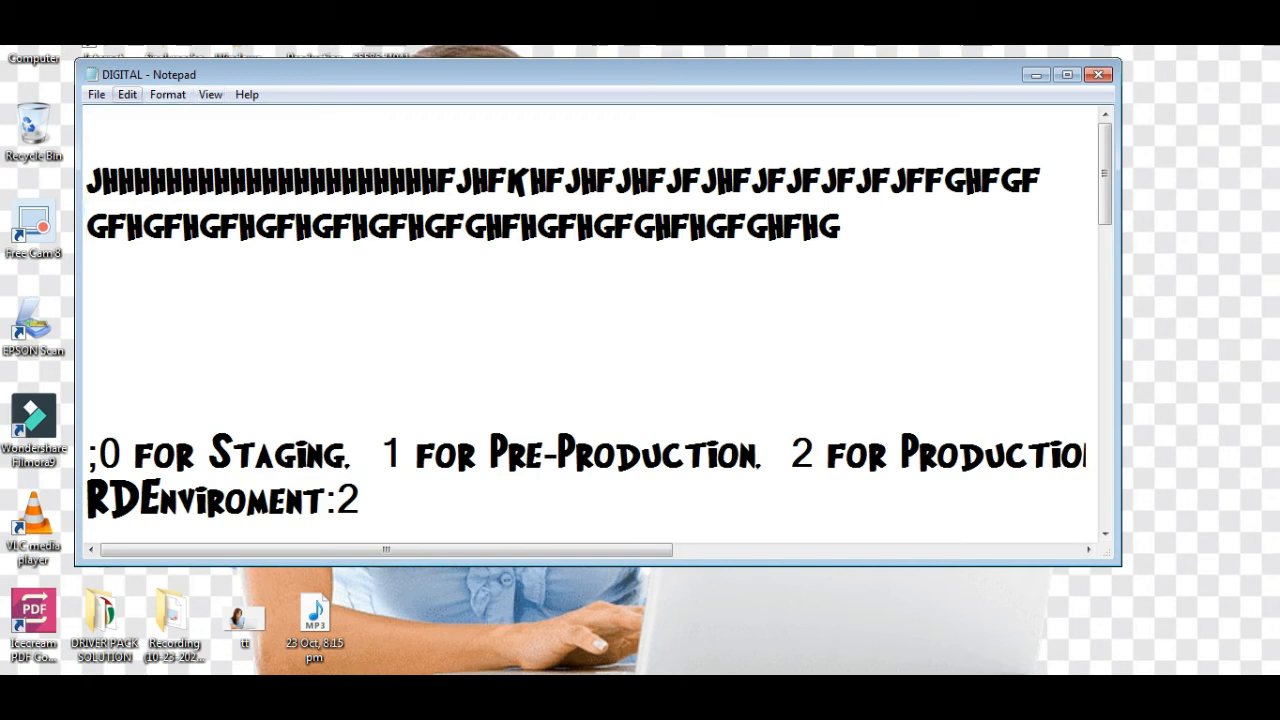
# Step: Turn on Word Wrap and enter a long string of random letters starting with LJKLJ on the blank line below the existing random text
pyautogui.click(167, 94)
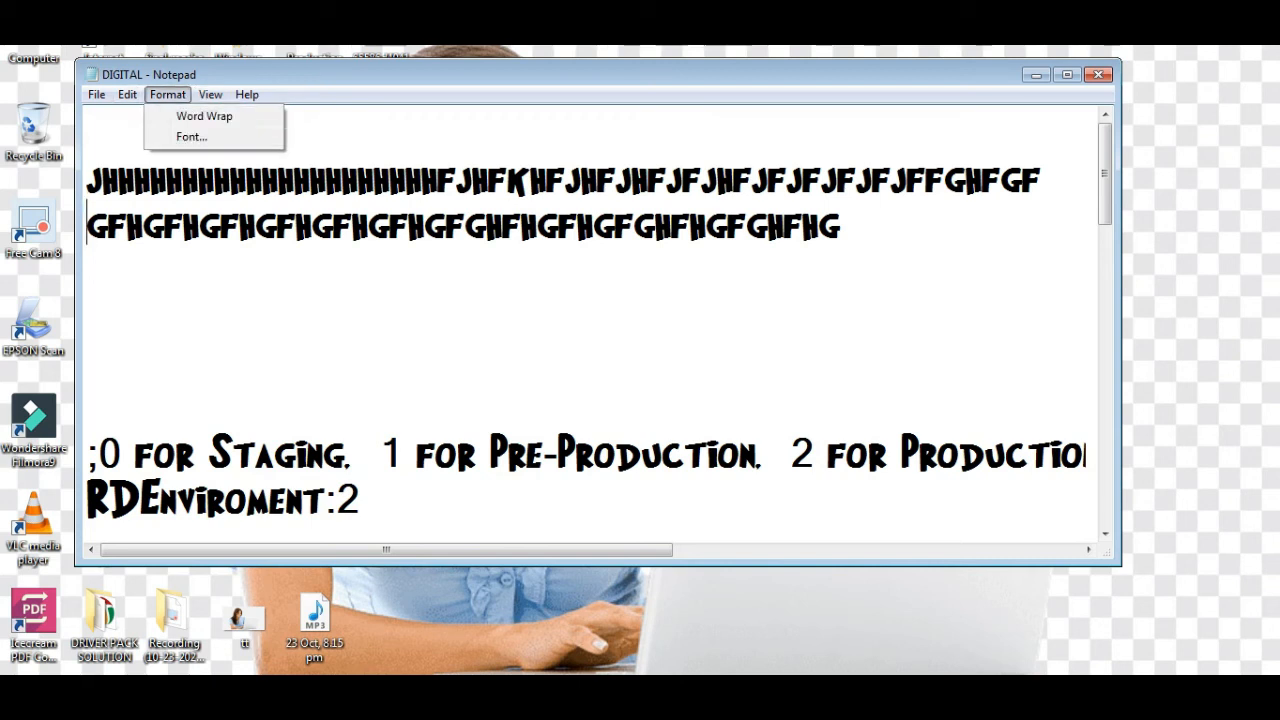
pyautogui.click(204, 116)
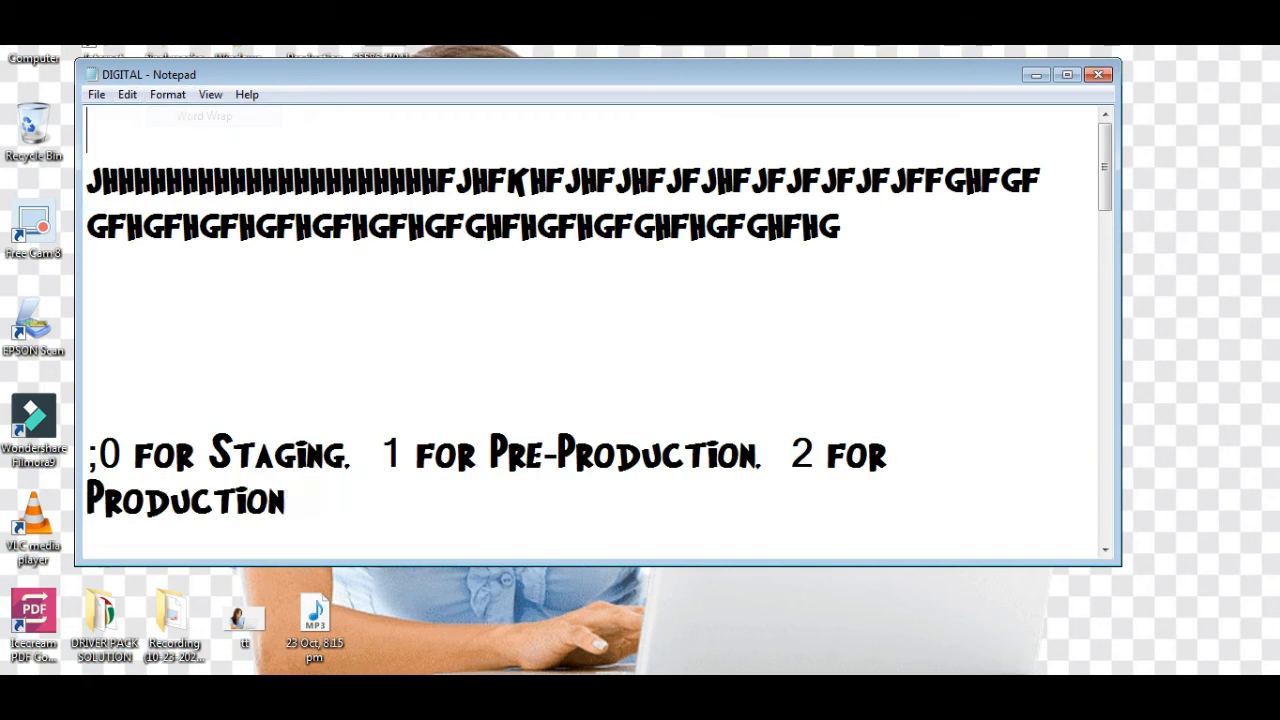
pyautogui.click(88, 268)
pyautogui.write('LJKLJJJJJJJJJ ')
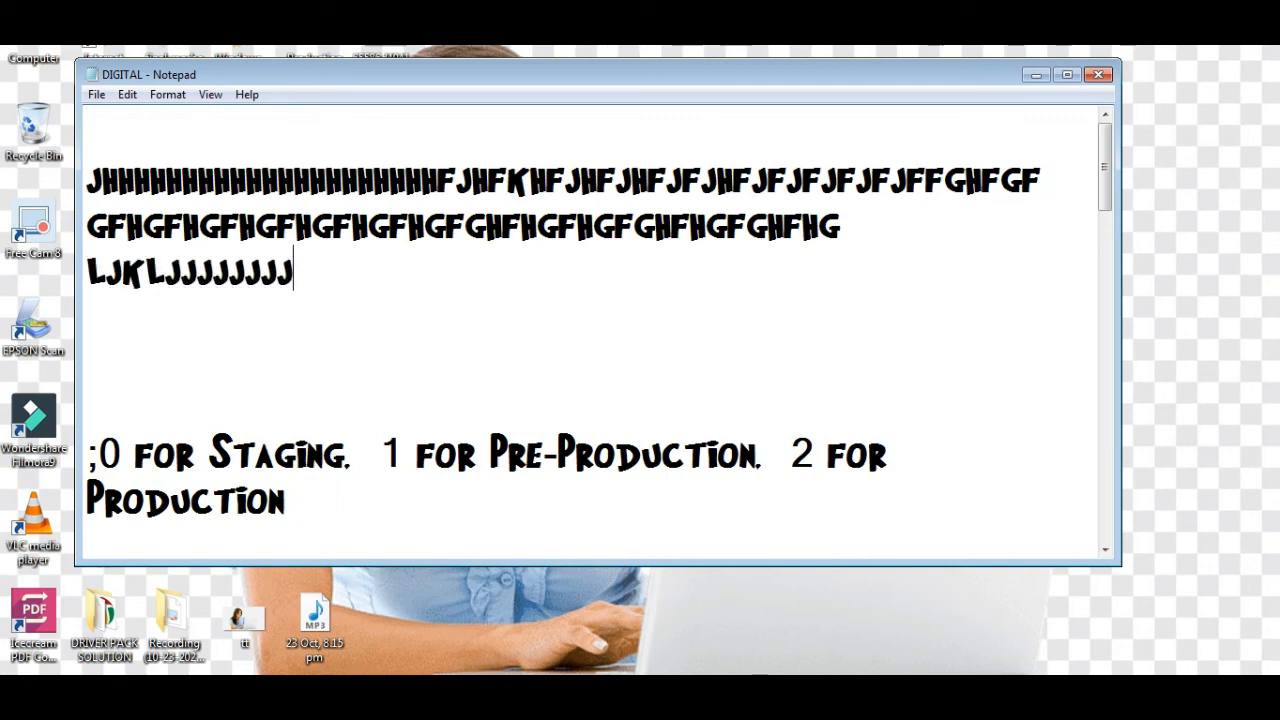
pyautogui.write('KLJKLJKLKLJKLJLKJKLJKLJ')
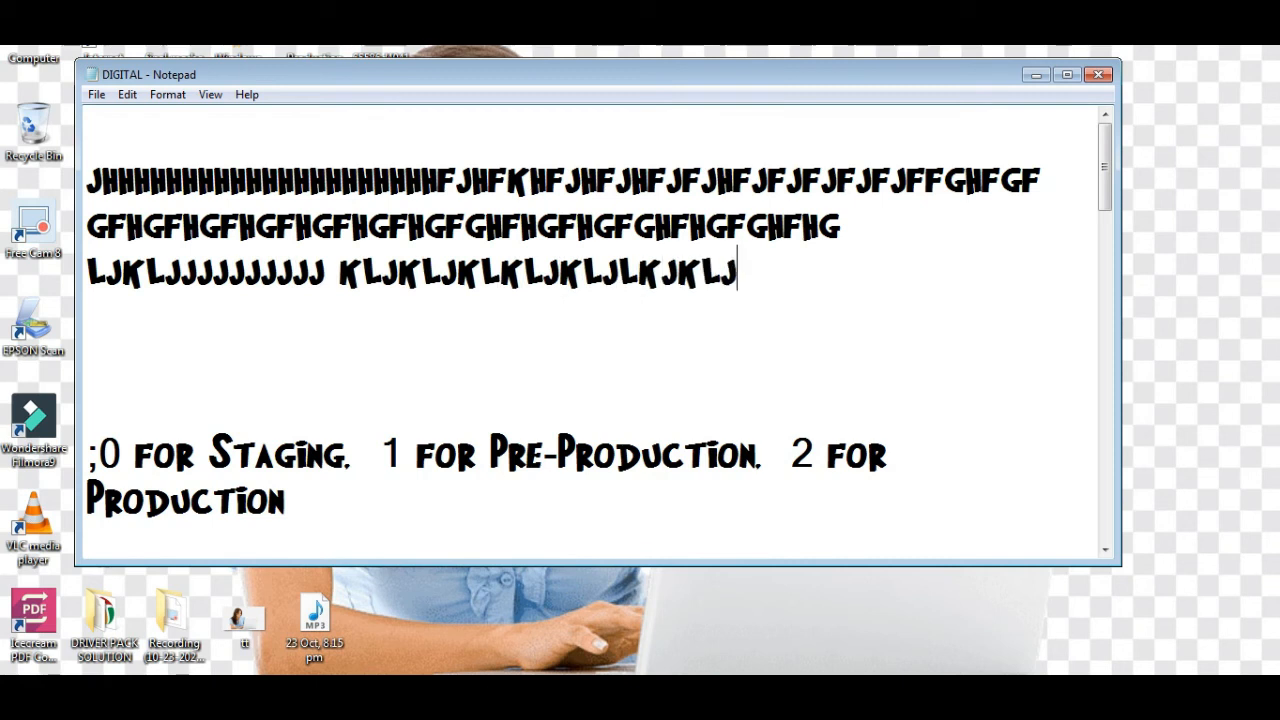
pyautogui.write('KLJKLJKLJKLJKLJKLJKLJKLJKLJKL')
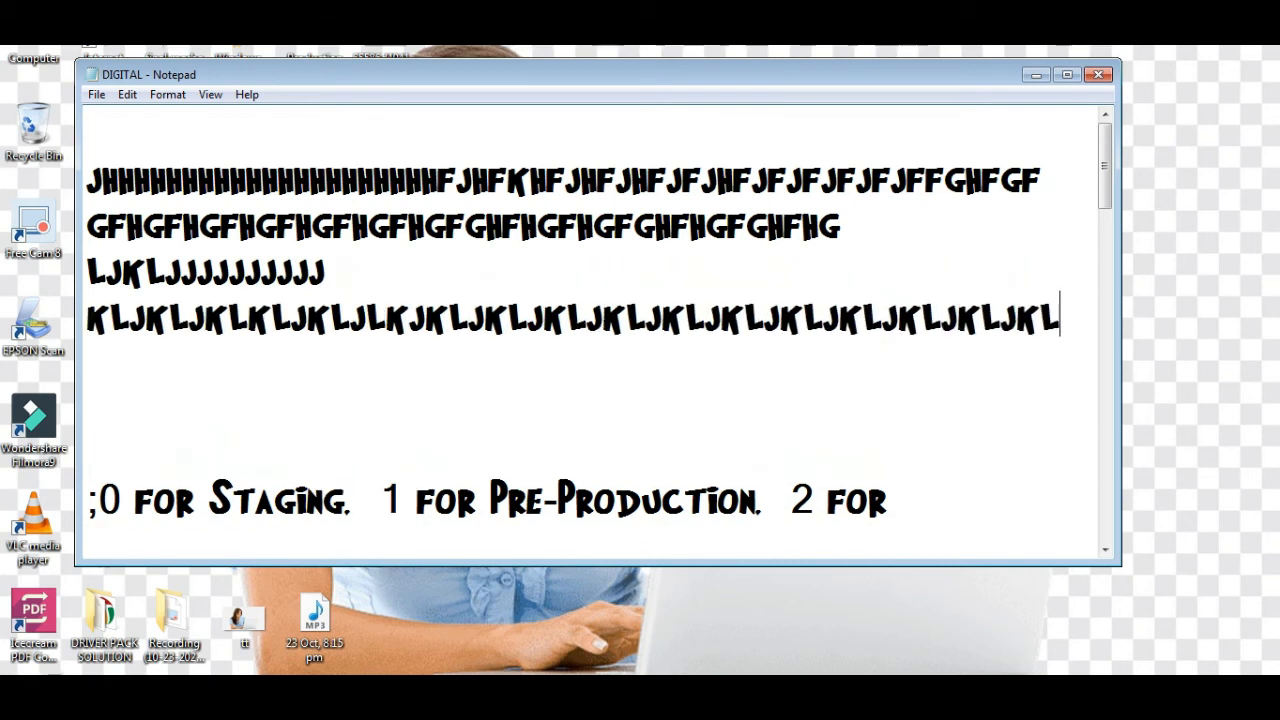
pyautogui.write('JKLJLKJKLJKLJKLJKLJKLJKLJKLJKLJKL')
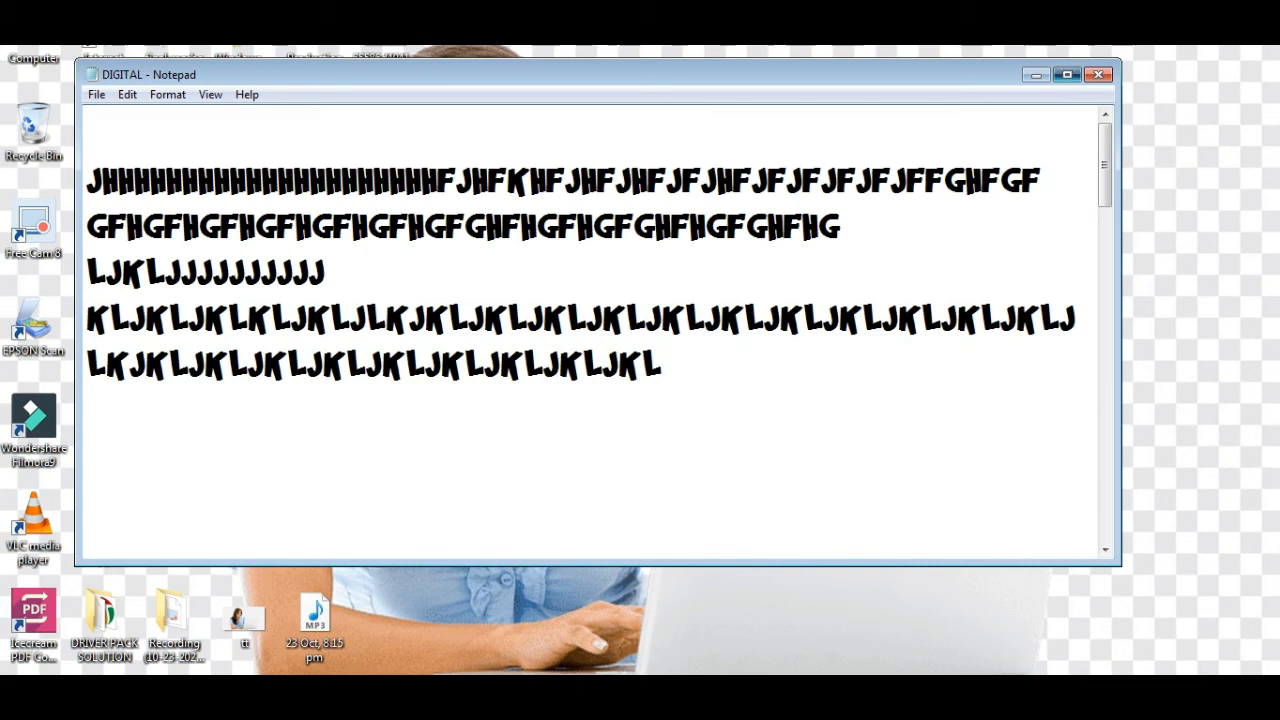
# Step: Maximize the window, append GHFHGFHGFGHF to the random letters, and restore the window to its smaller size
pyautogui.click(1067, 75)
pyautogui.write('GHFHGFHGFGHF')
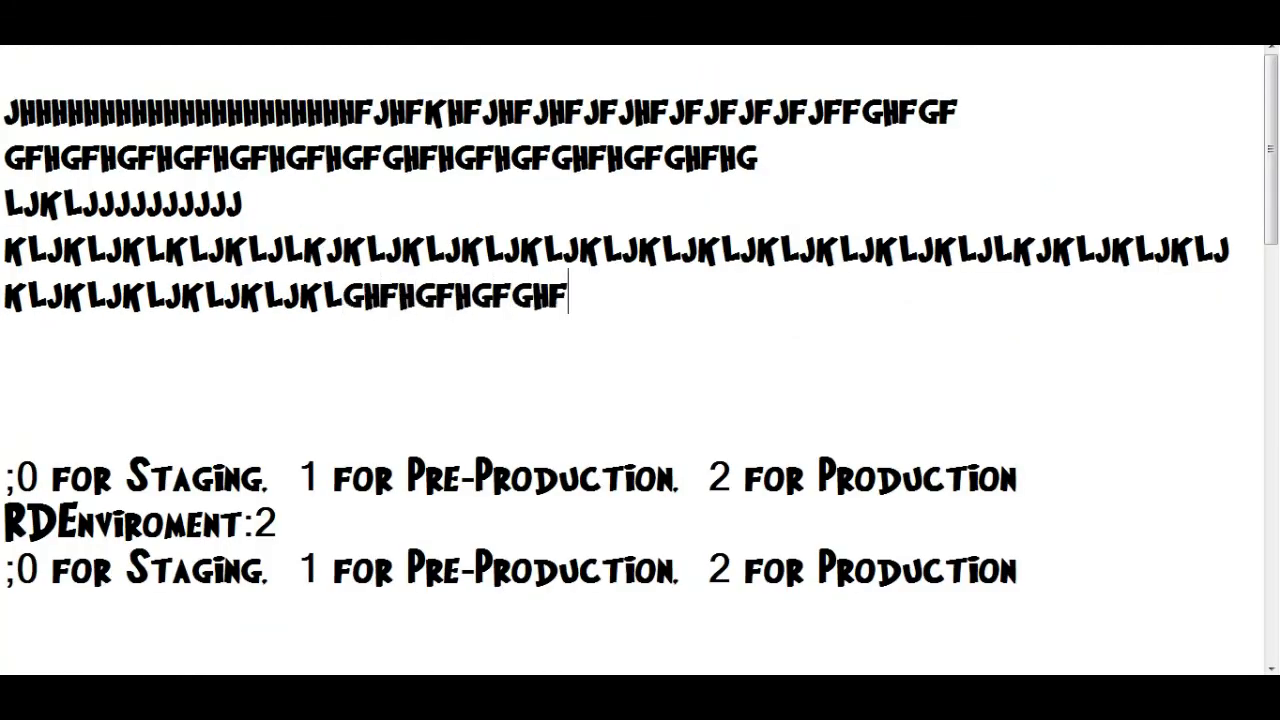
pyautogui.click(1233, 7)
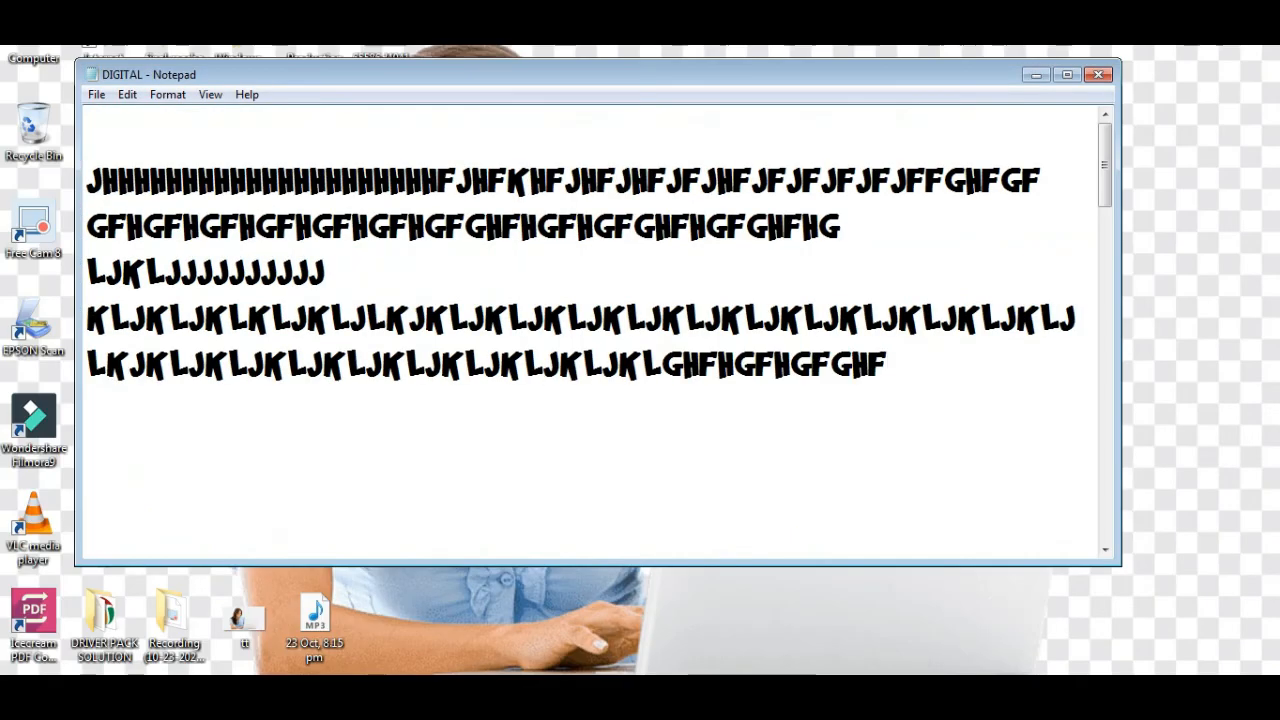
# Step: Review the Format, View and Help commands, and view the About Notepad information twice, closing it each time
pyautogui.click(167, 94)
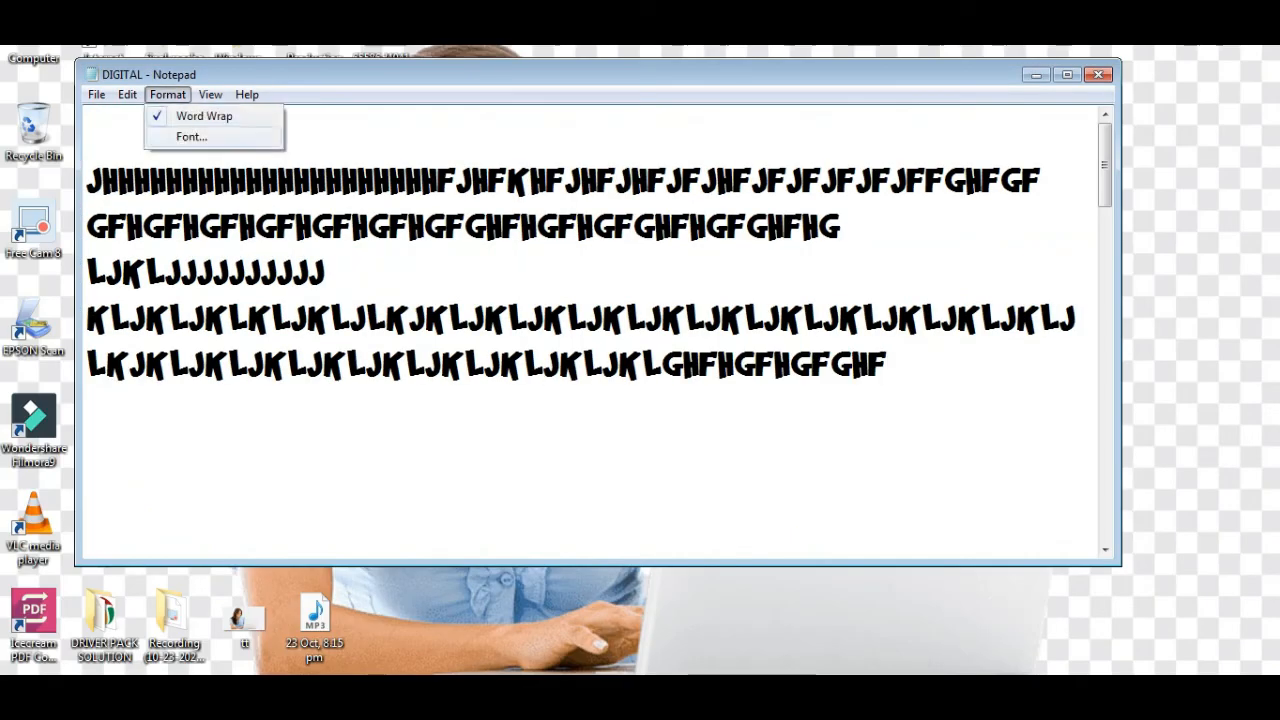
pyautogui.moveTo(210, 94)
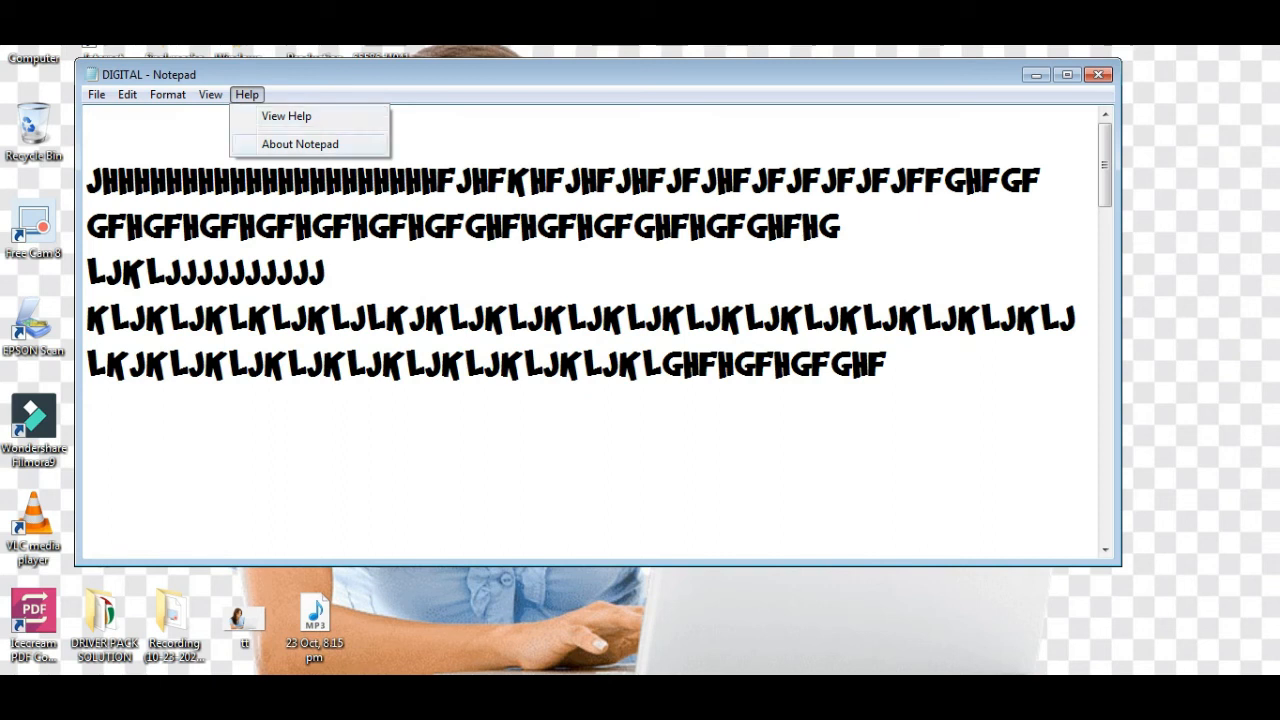
pyautogui.click(300, 144)
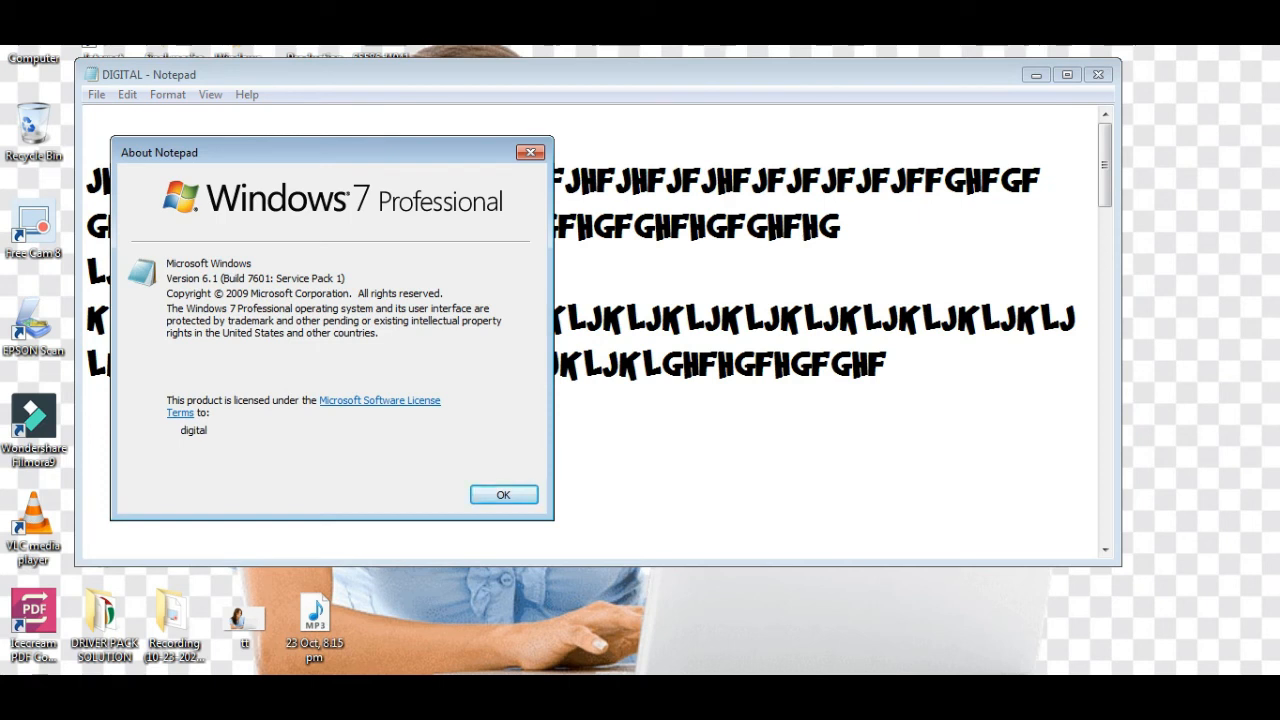
pyautogui.click(530, 152)
pyautogui.click(247, 94)
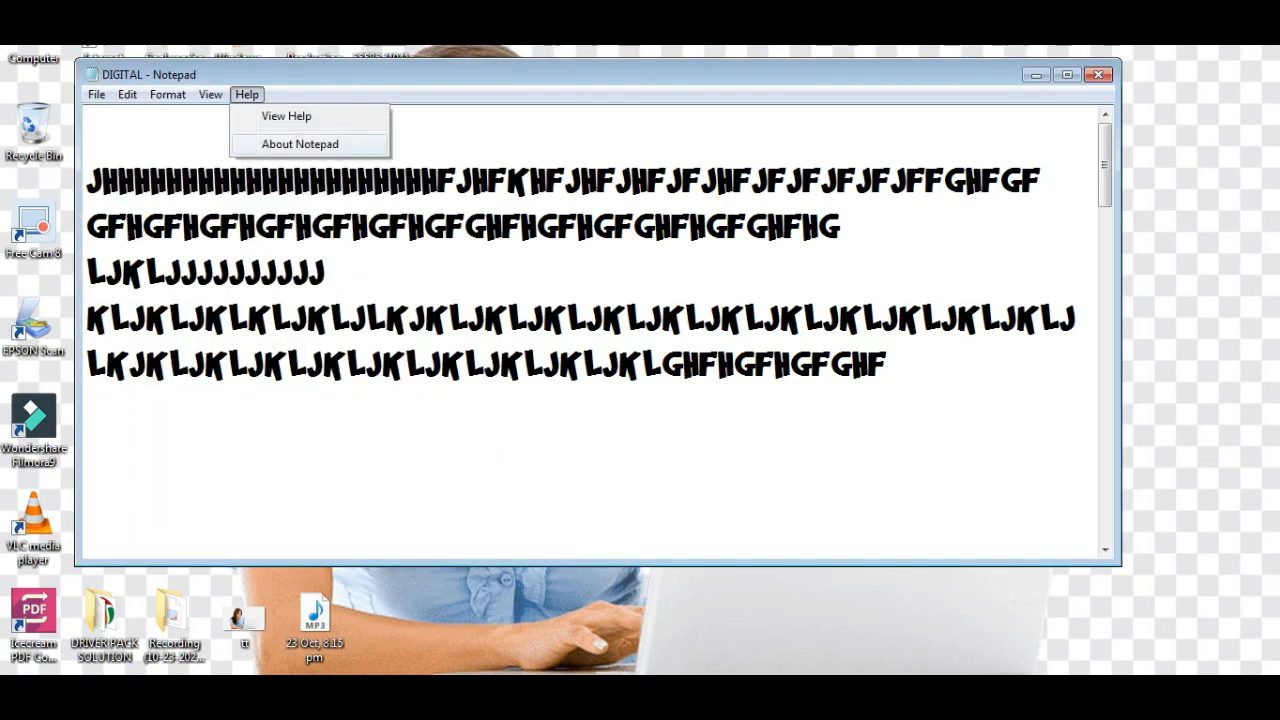
pyautogui.click(300, 144)
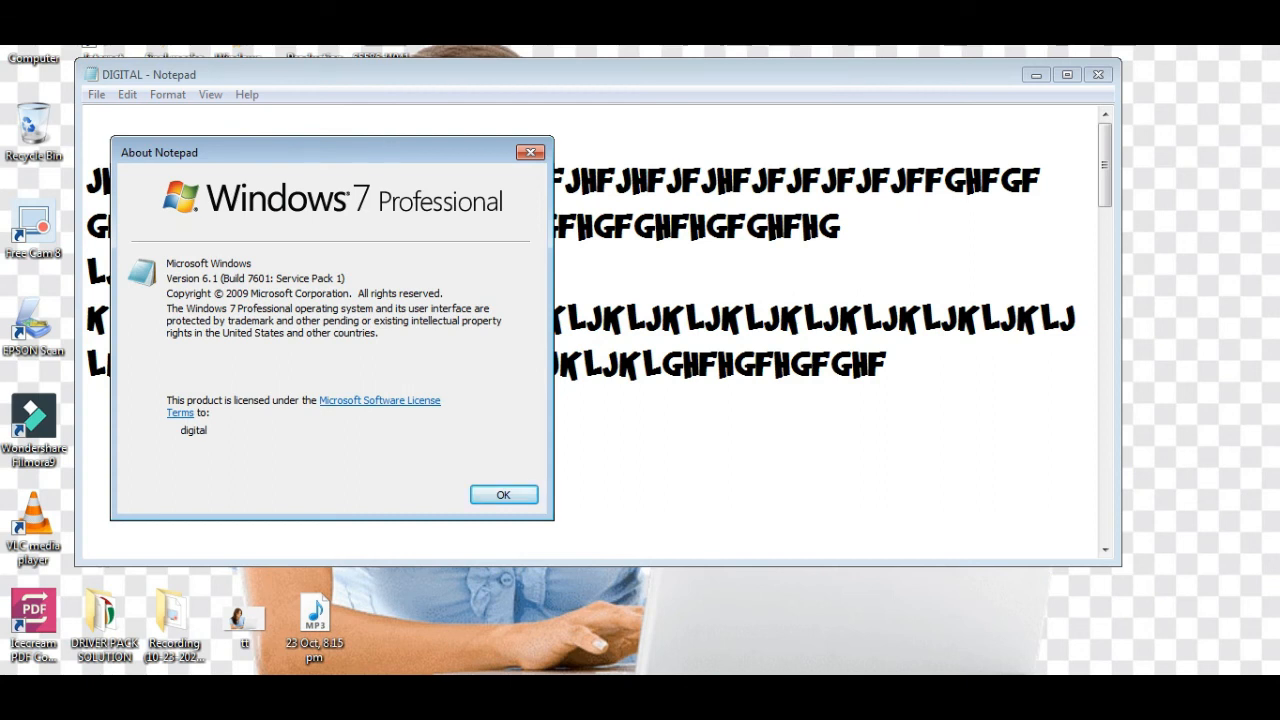
pyautogui.click(503, 495)
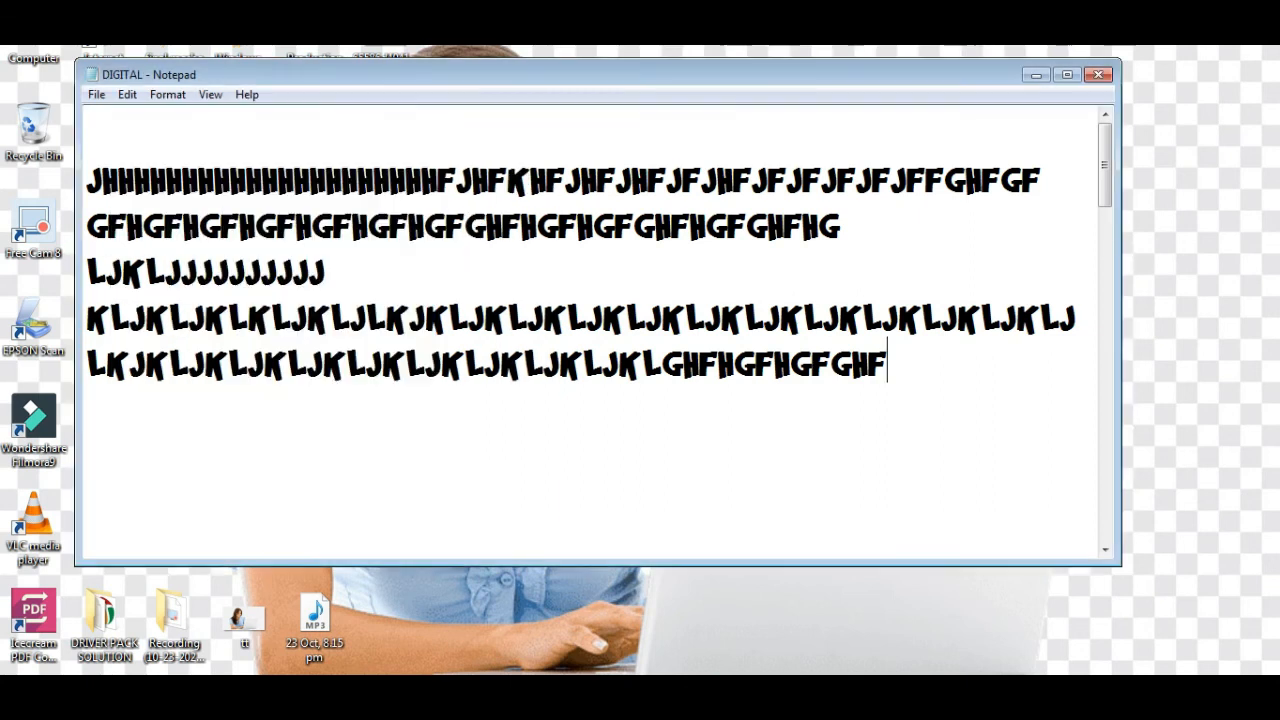
# Step: Maximize the window, delete the document's entire text, and restore the window to its smaller size
pyautogui.click(1067, 74)
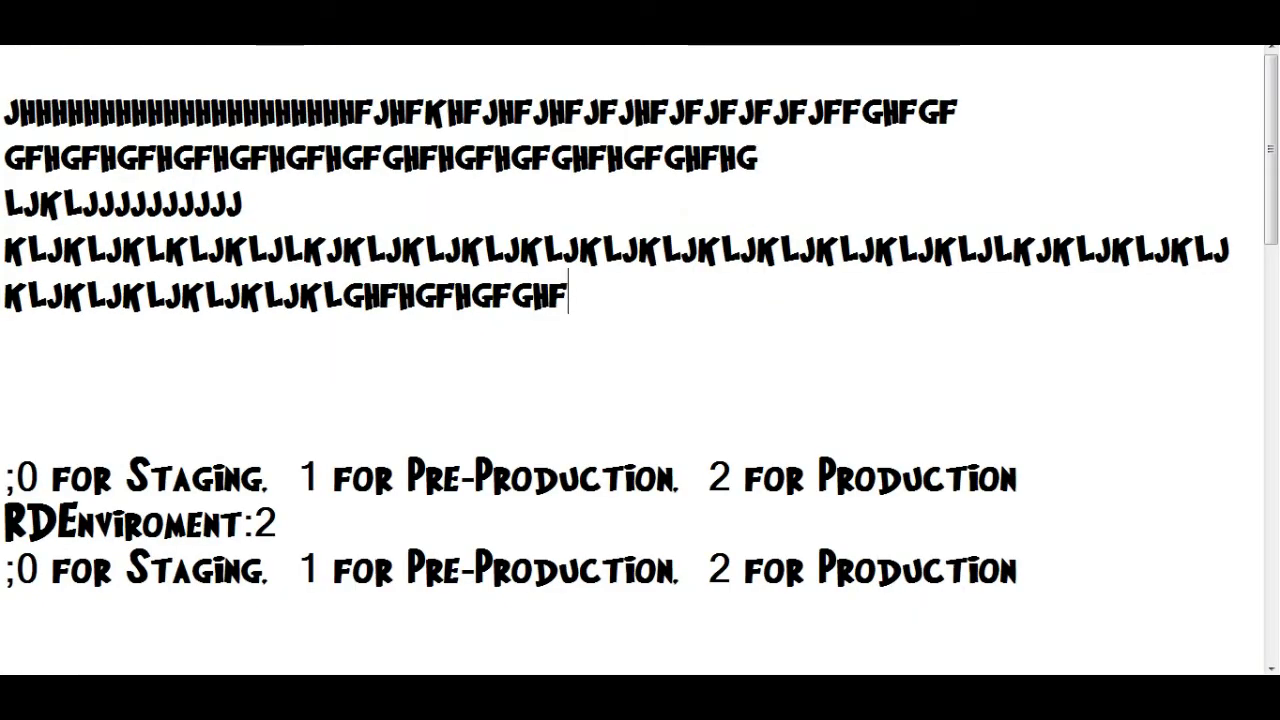
pyautogui.hotkey('ctrl', 'a')
pyautogui.press('Delete')
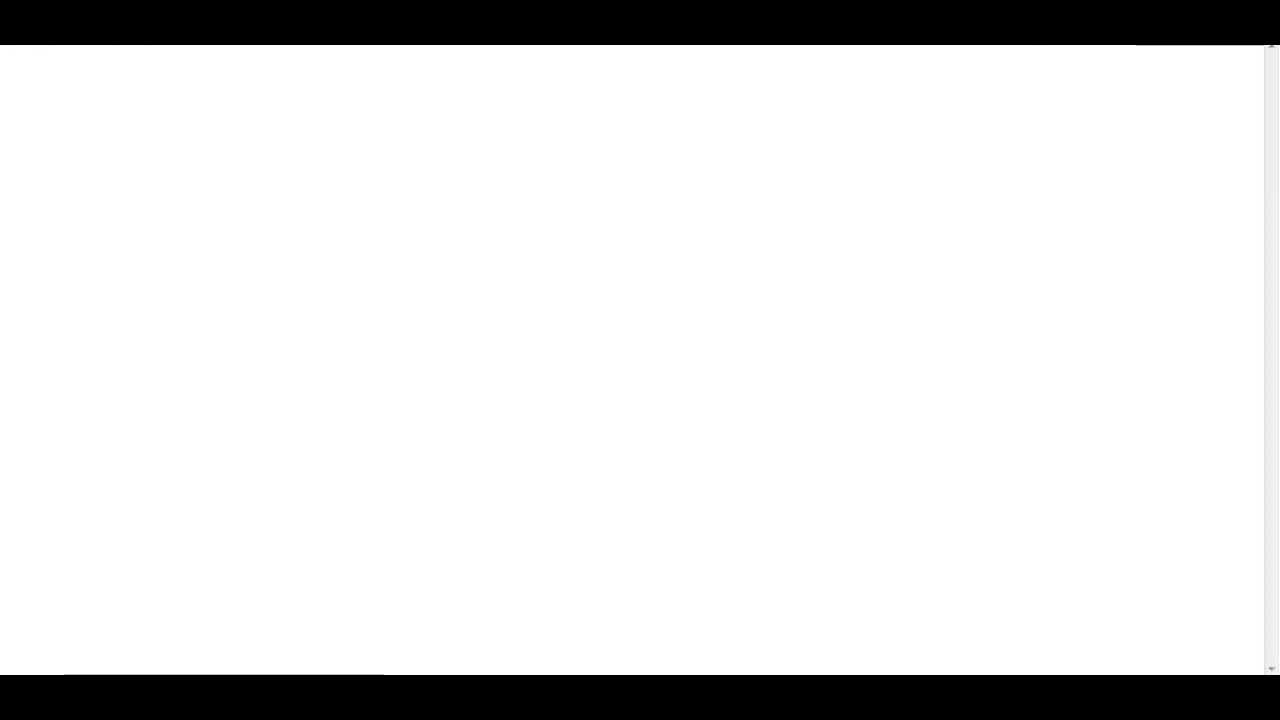
pyautogui.press('super+Down')
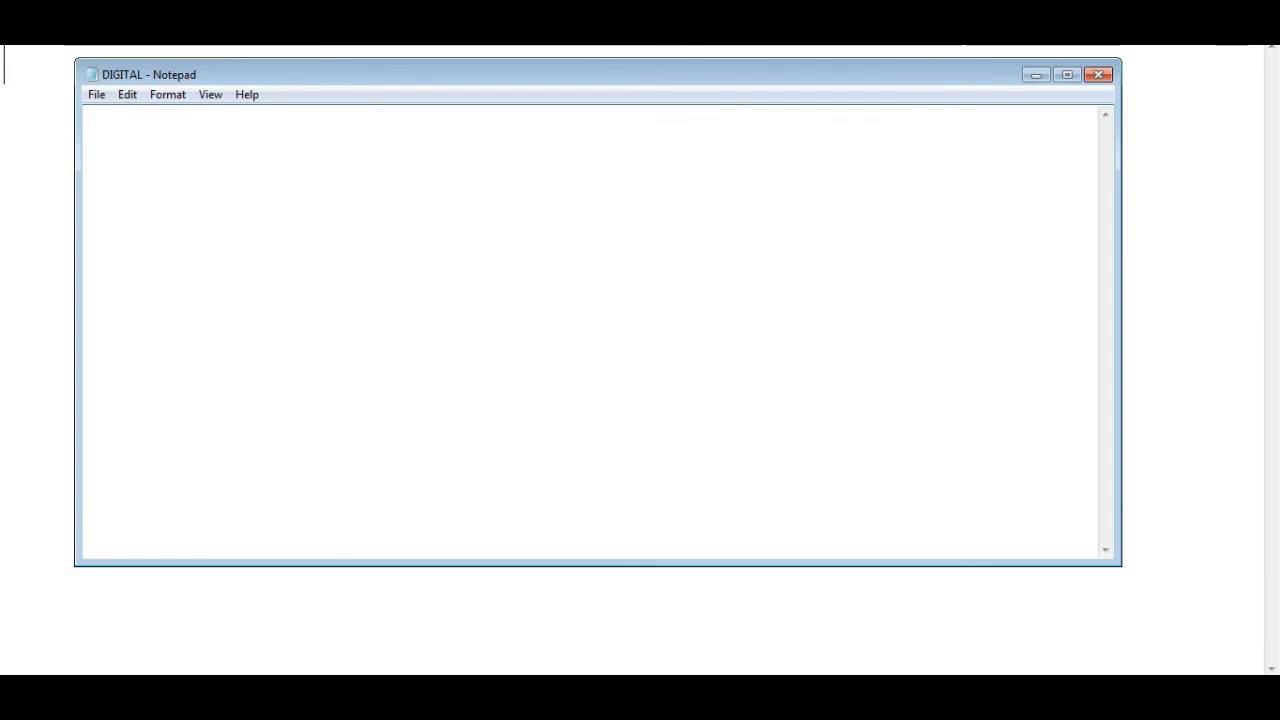
# Step: Change the document font to Arial with the Bold style at size 48
pyautogui.click(168, 95)
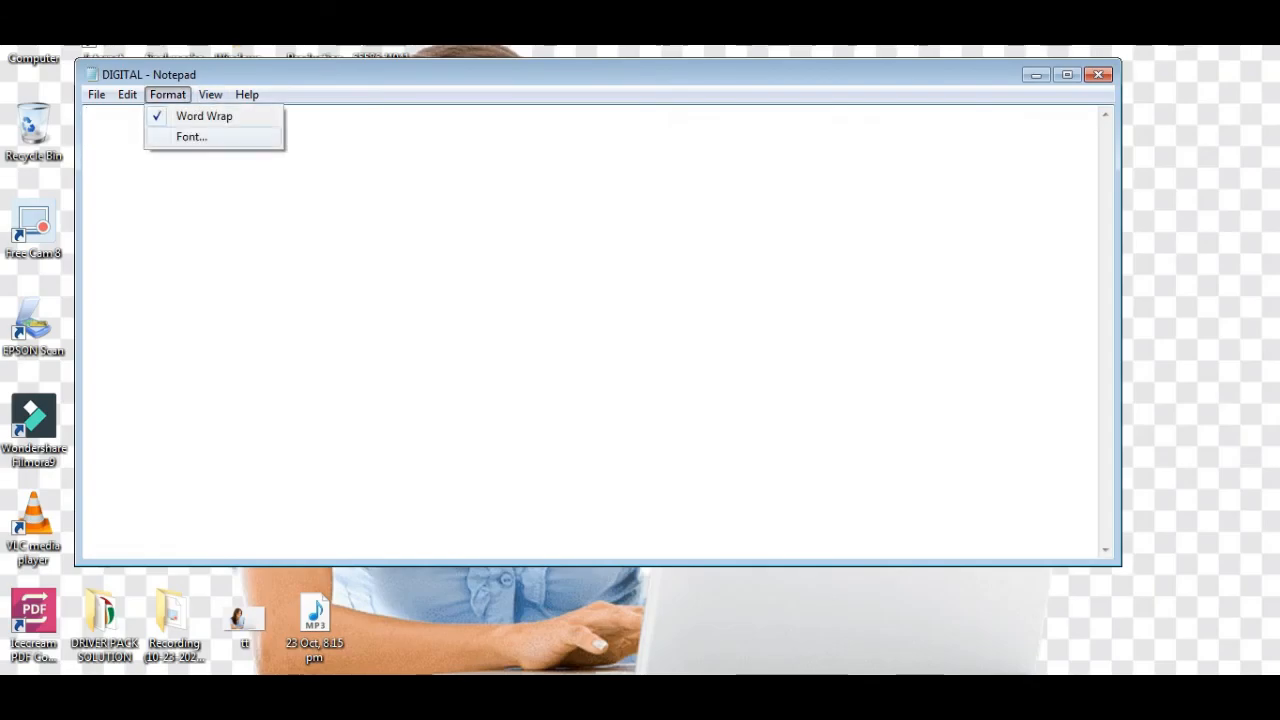
pyautogui.click(191, 137)
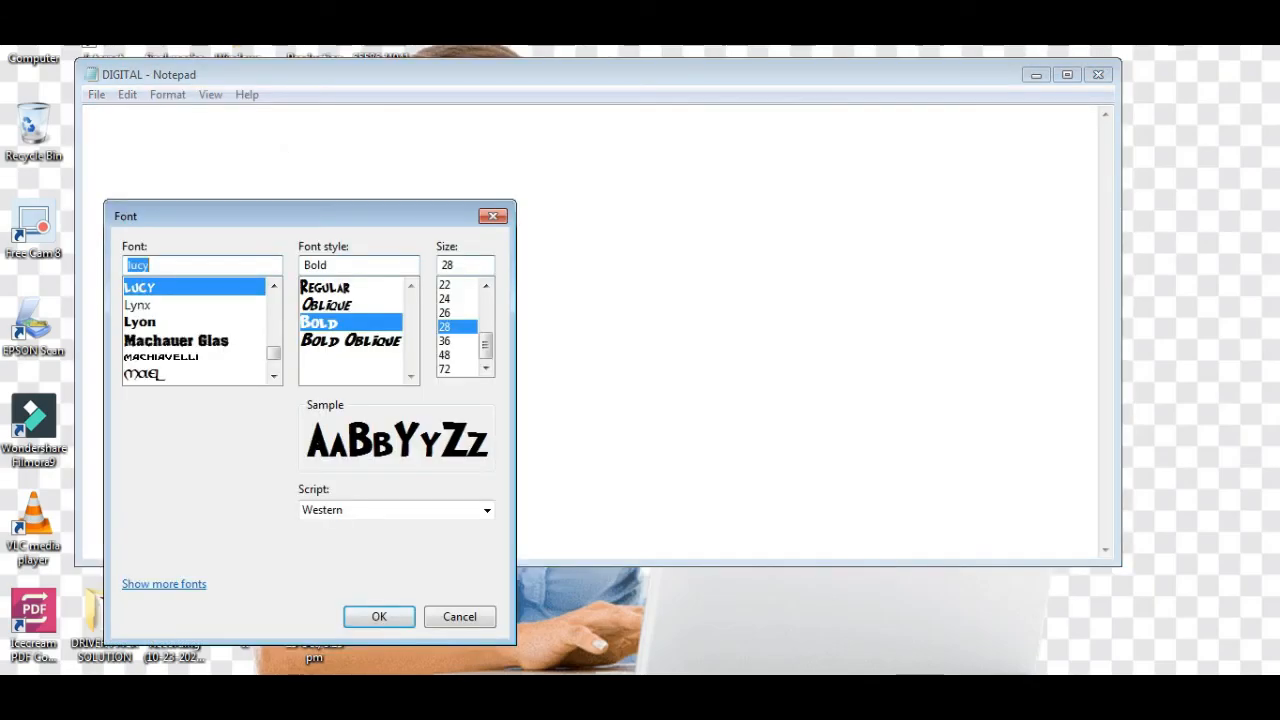
pyautogui.moveTo(274, 353); pyautogui.dragTo(274, 301)
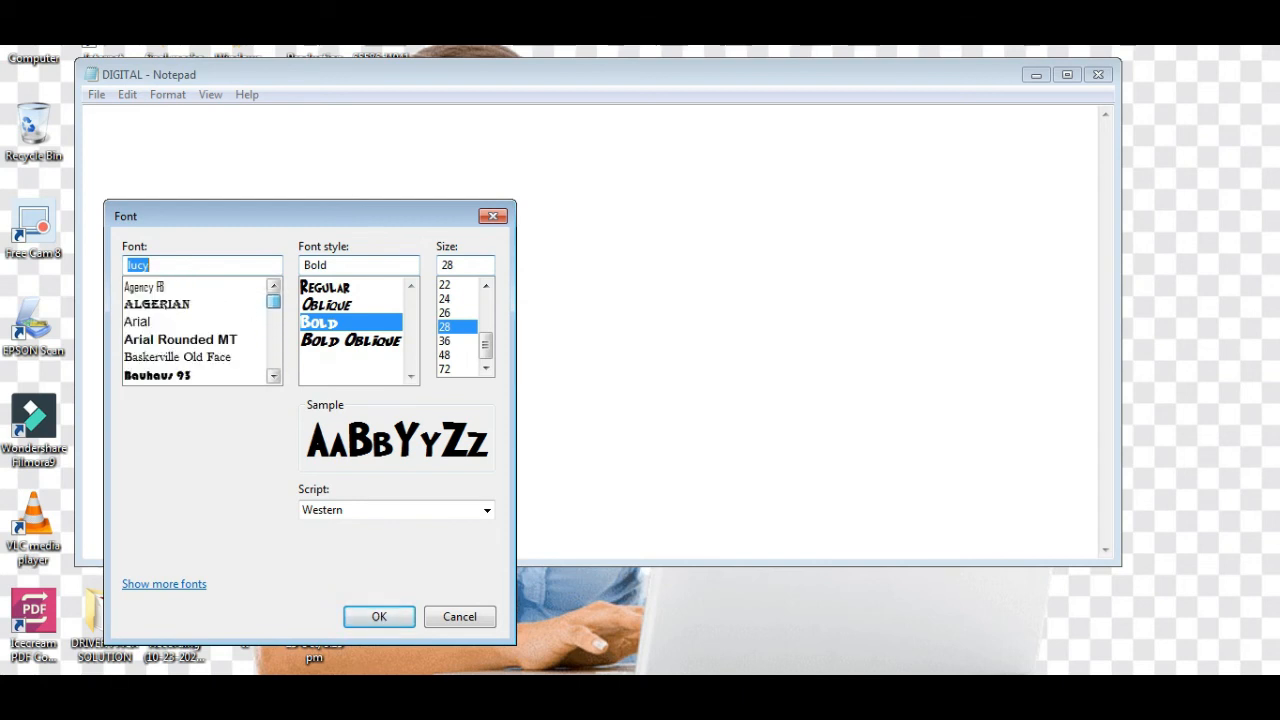
pyautogui.click(140, 322)
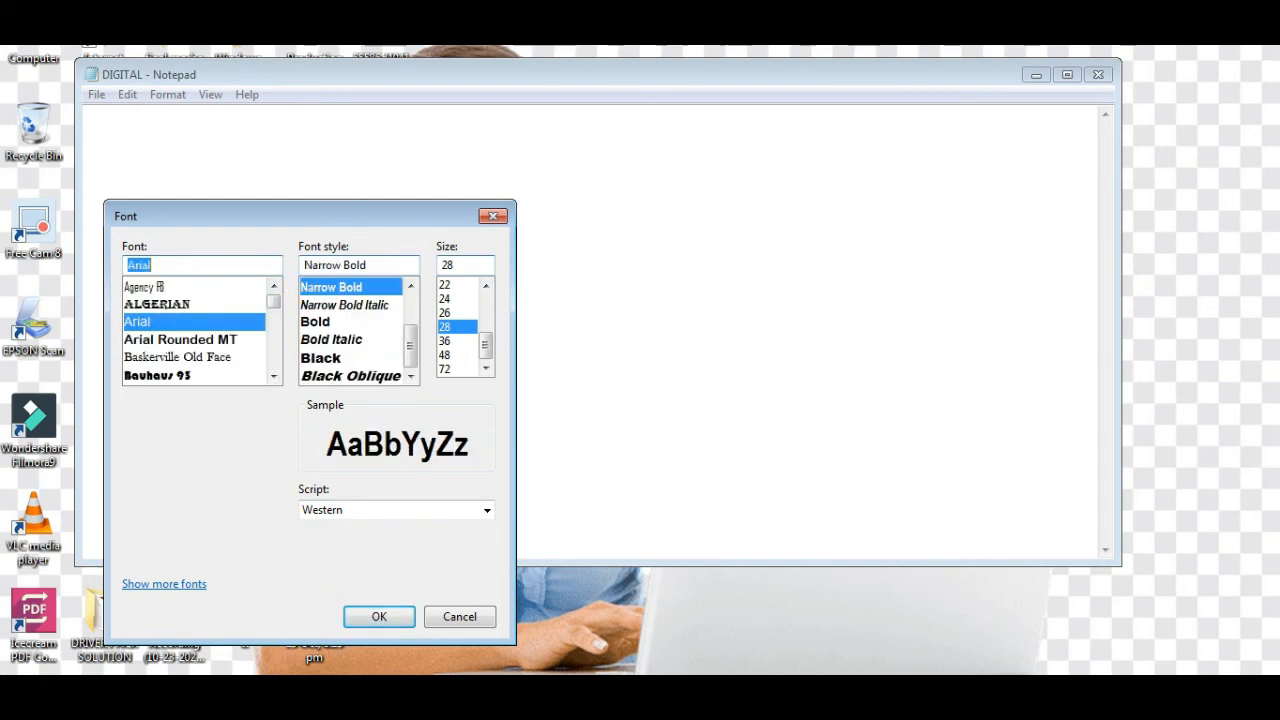
pyautogui.click(316, 322)
pyautogui.click(446, 355)
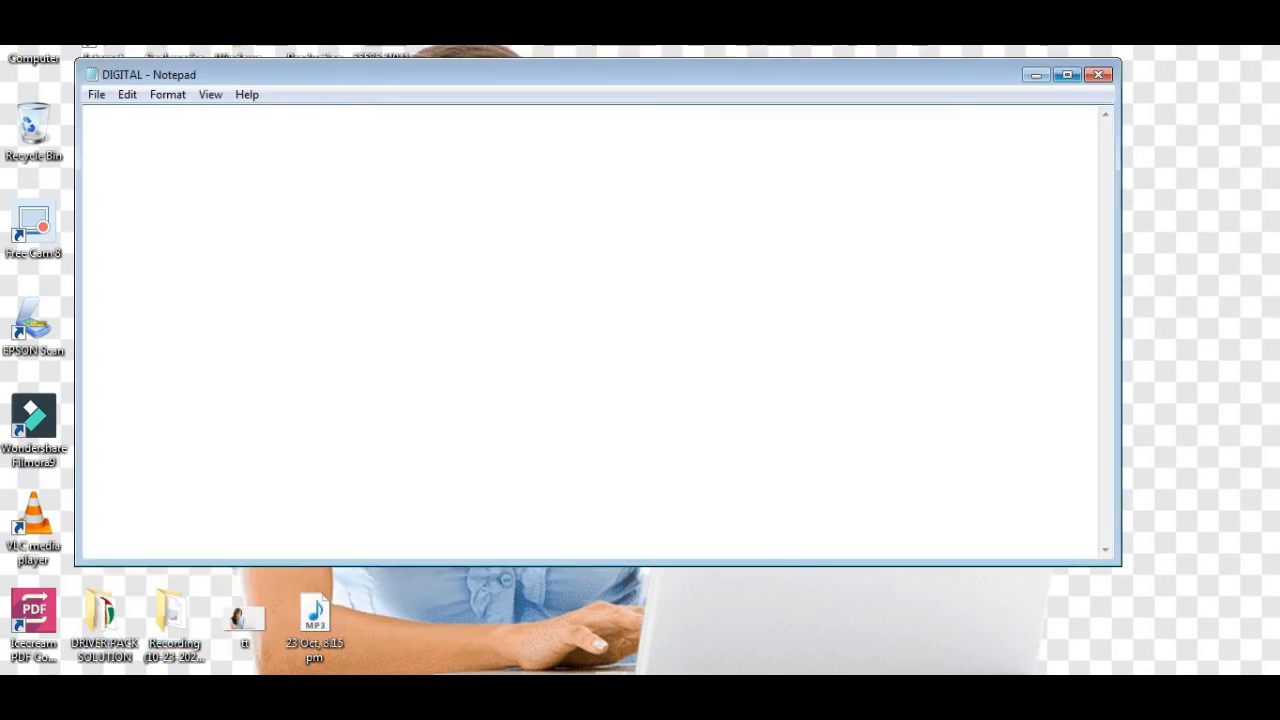
# Step: Maximize the window and begin entering new text starting with the letter c in the empty document
pyautogui.click(1067, 74)
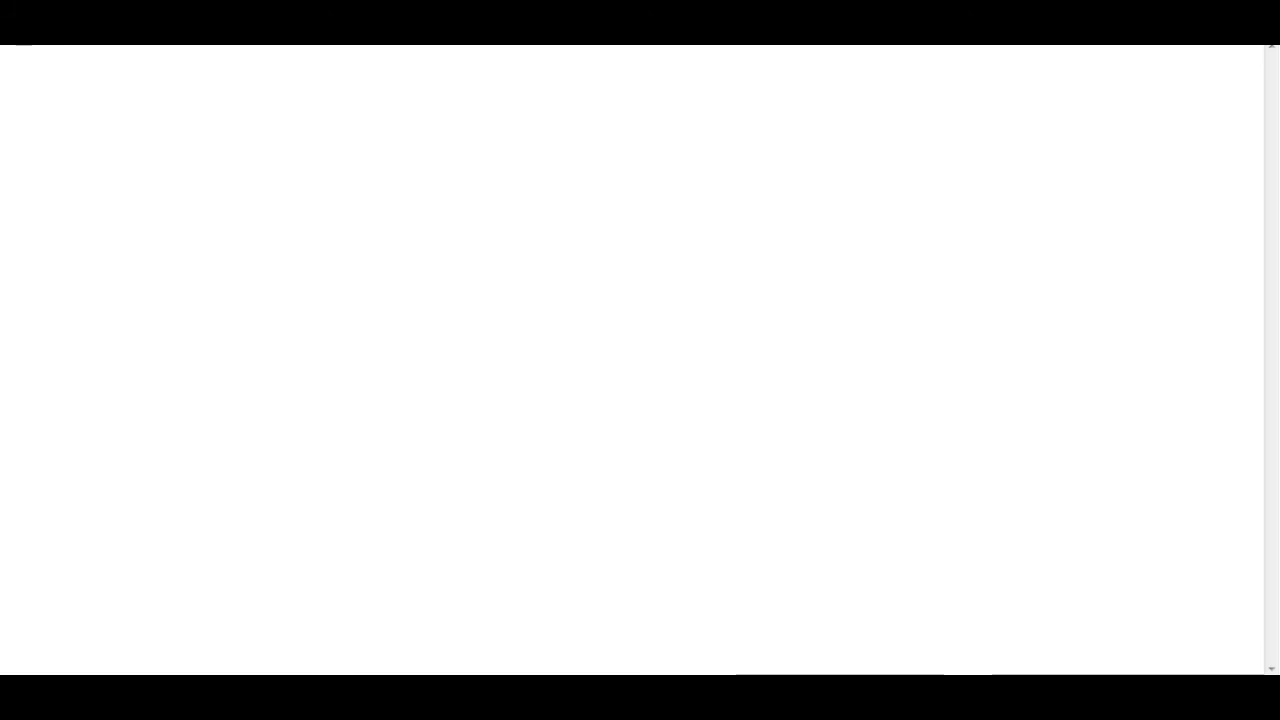
pyautogui.write('ct')
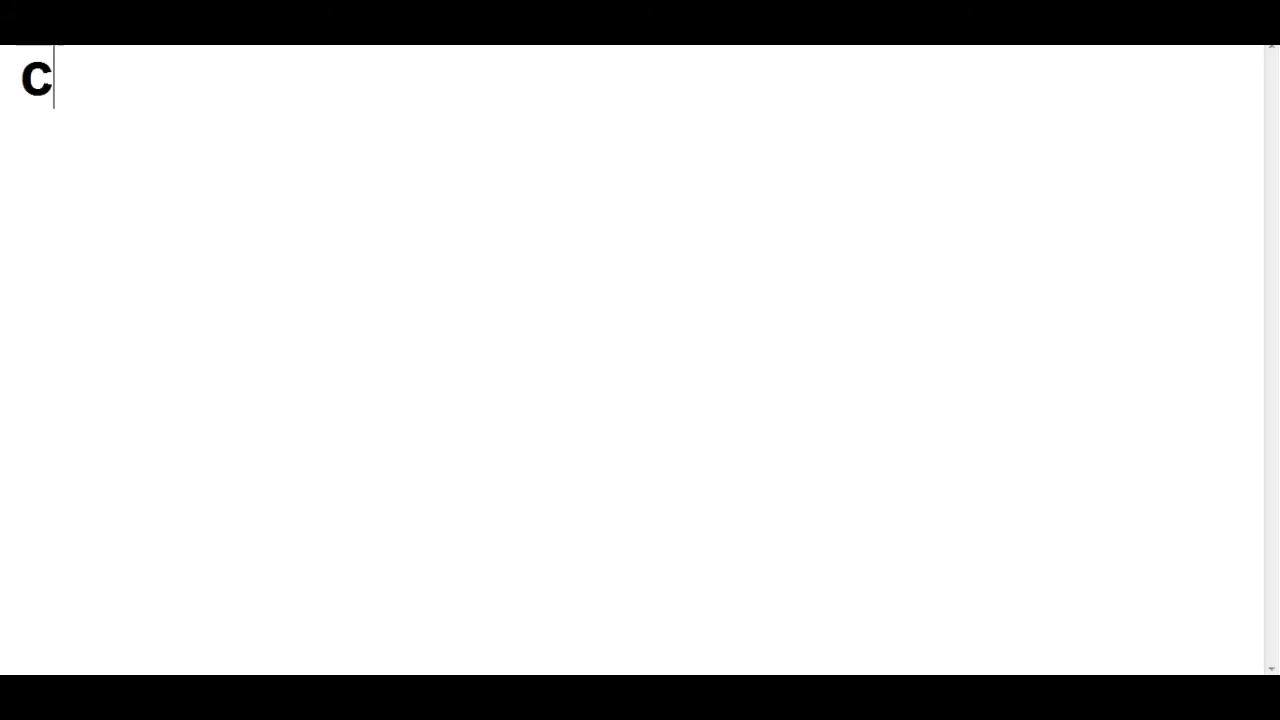